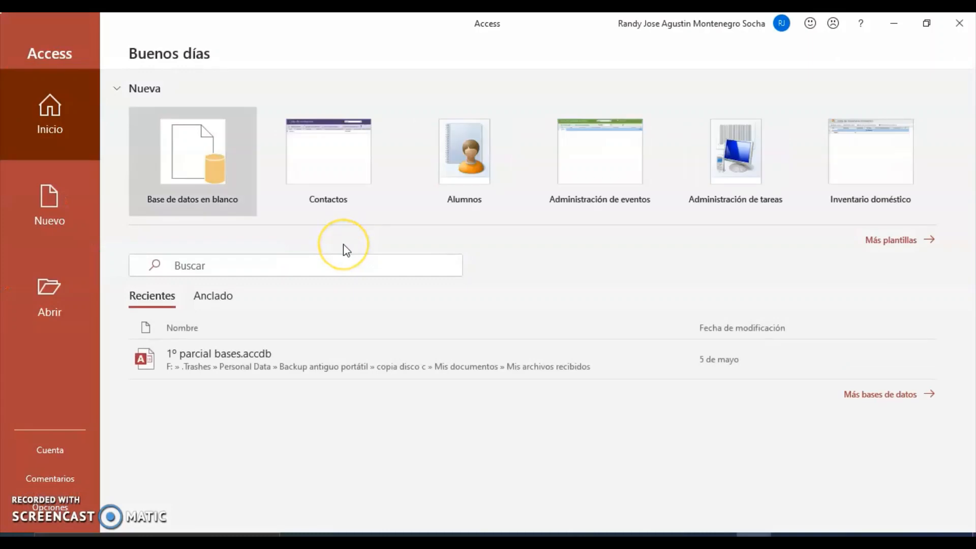
Step: Create a blank database, Database1, opening with an empty Tabla1 table
click(206, 159)
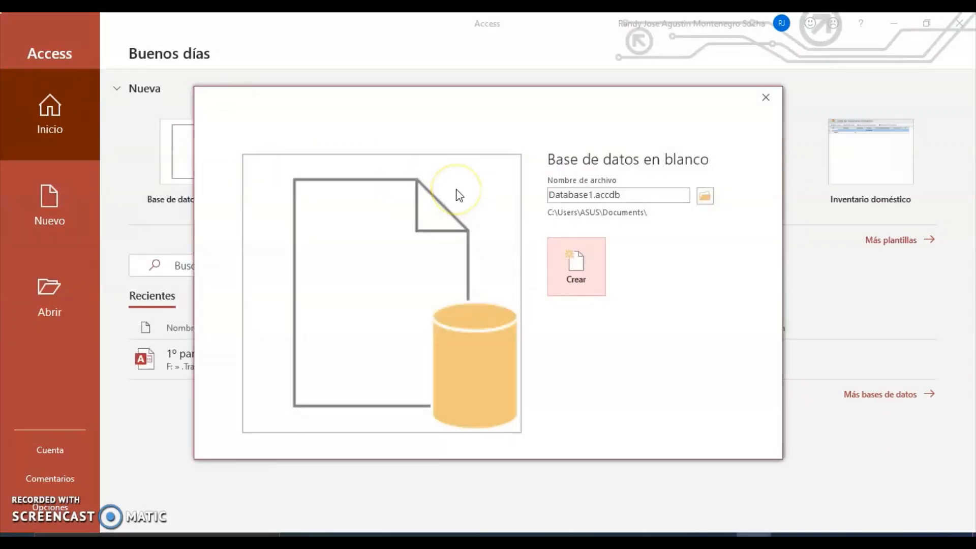
click(584, 272)
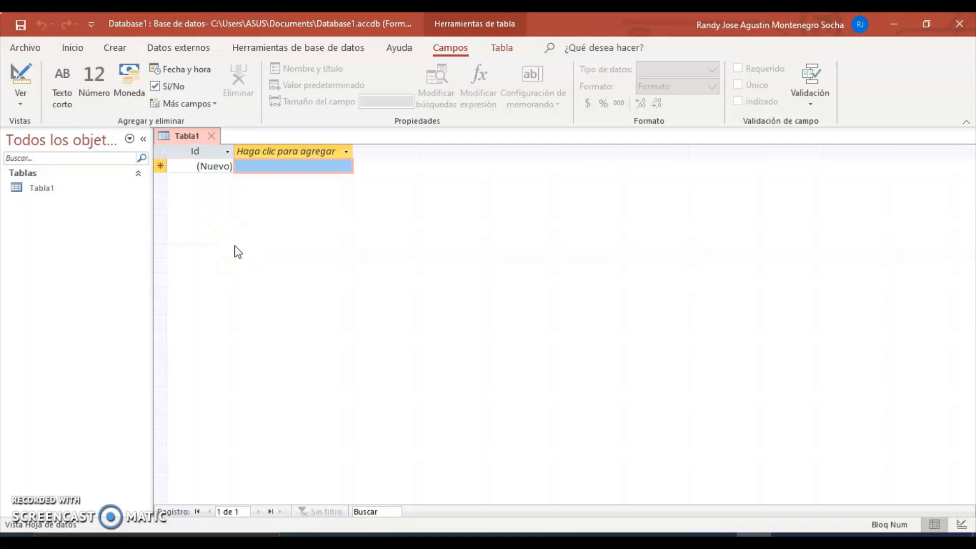
Step: Choose Vista Diseño from the Ver list for Tabla1, bringing up the Guardar como prompt
click(21, 99)
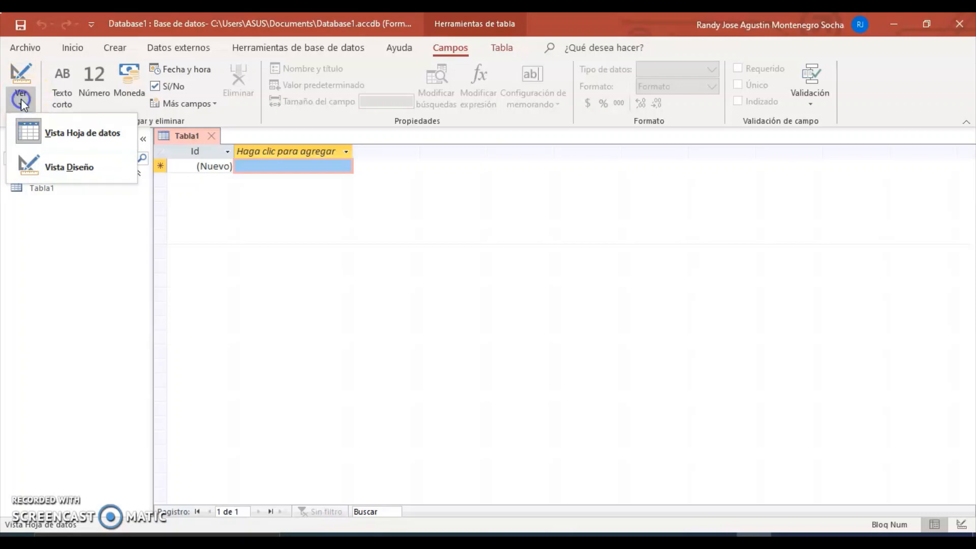
click(43, 131)
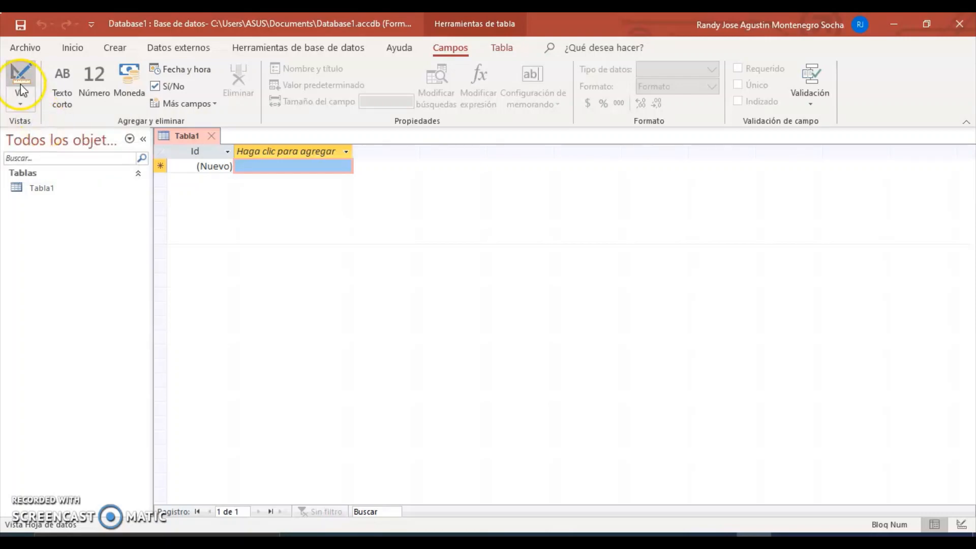
click(20, 106)
click(28, 166)
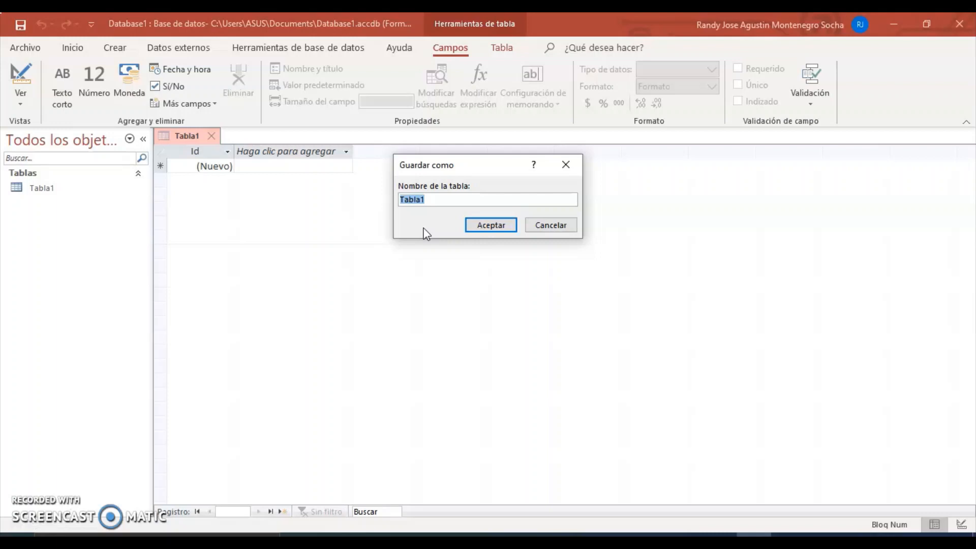
Step: Save the table under the name Empleados
key(Caps_Lock)
text(EMPL)
key(BackSpace)
key(BackSpace)
key(BackSpace)
key(Caps_Lock)
text(mpleados)
key(Return)
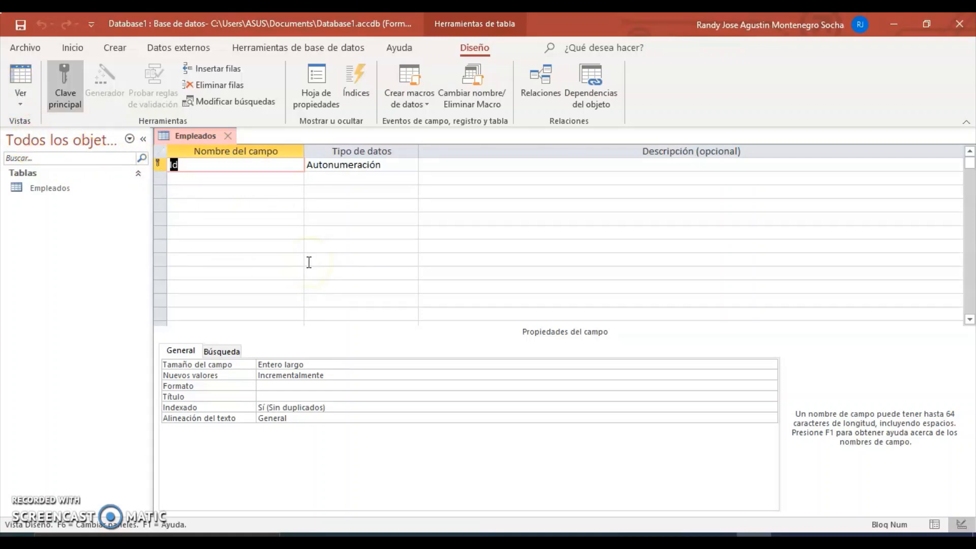
click(21, 103)
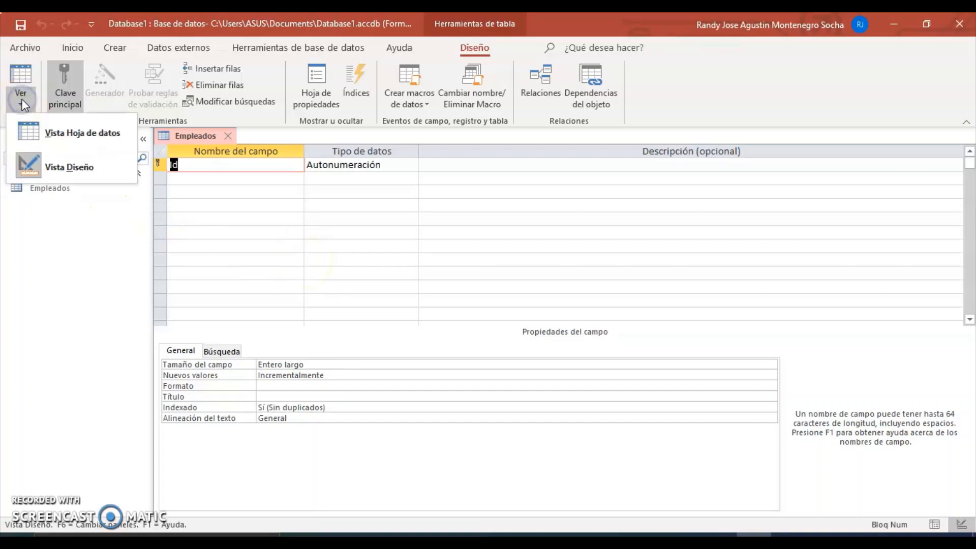
click(32, 130)
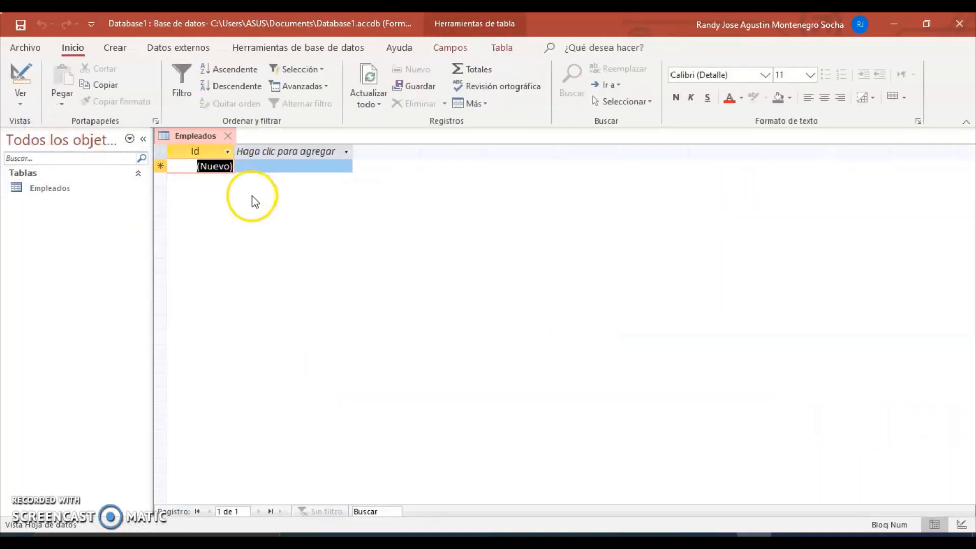
click(21, 91)
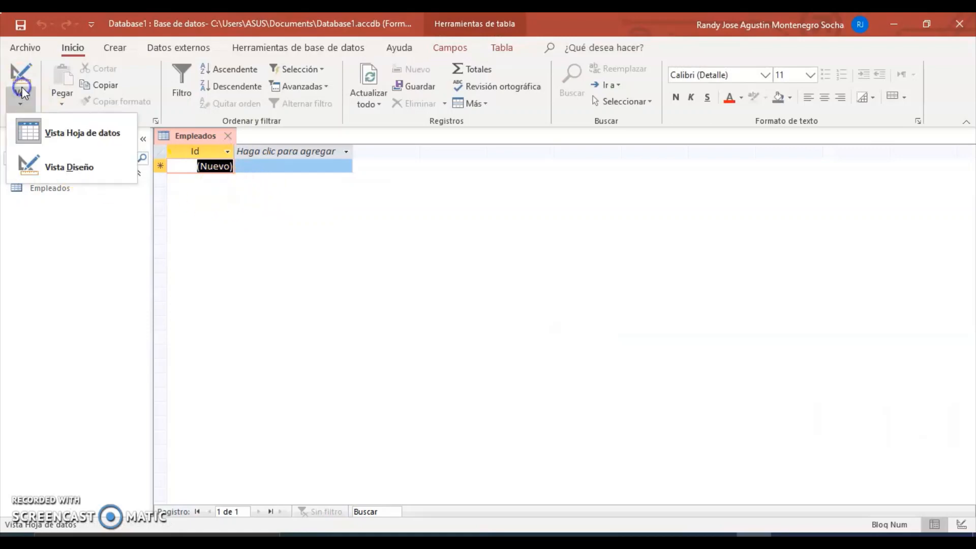
click(40, 167)
click(245, 192)
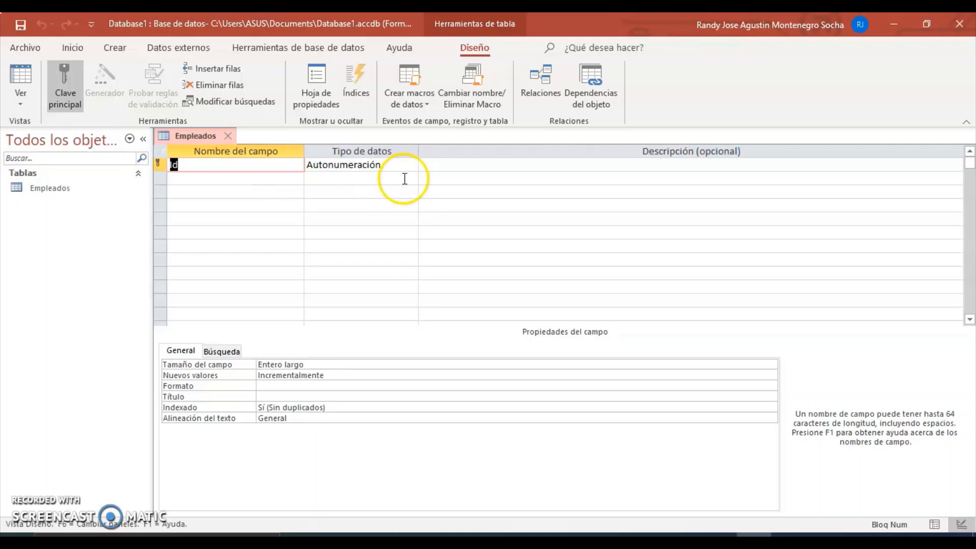
click(466, 164)
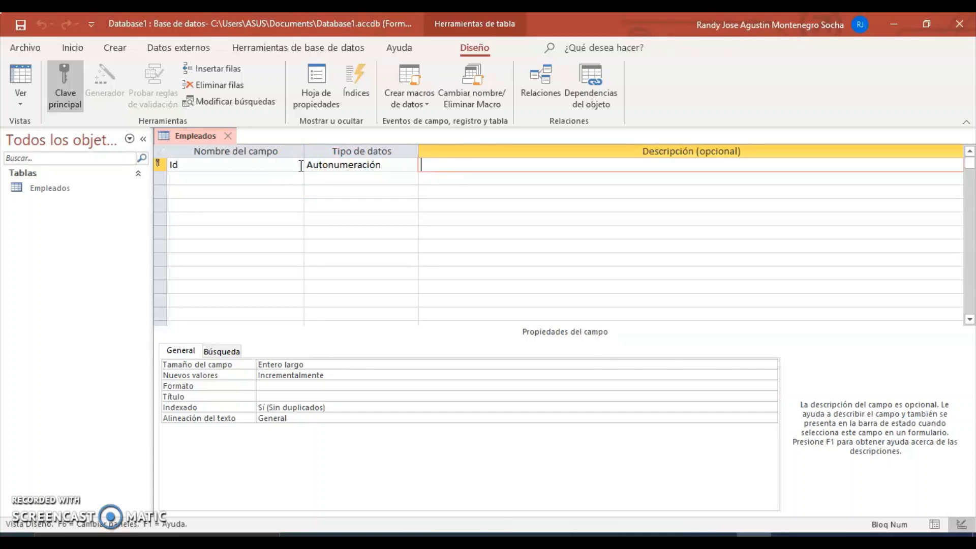
Step: Open the Tipo de datos dropdown for the Id field
click(410, 166)
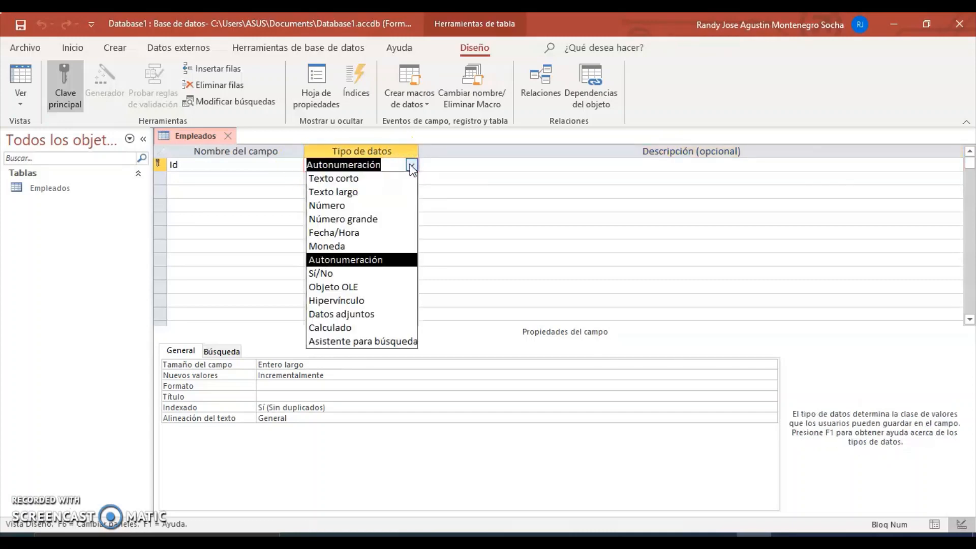
click(411, 166)
click(411, 165)
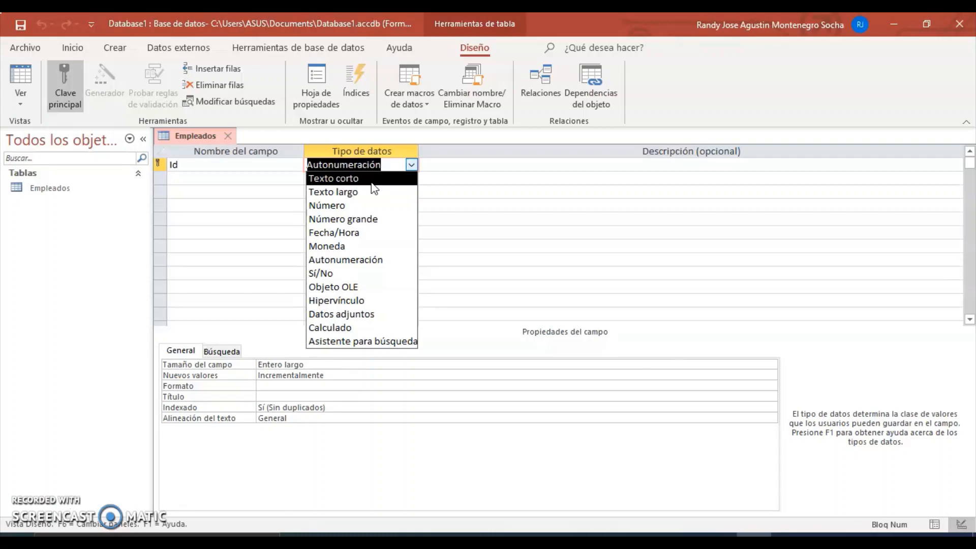
Step: Close the data type list and return to the Id field's Tipo de datos cell
click(489, 178)
click(389, 165)
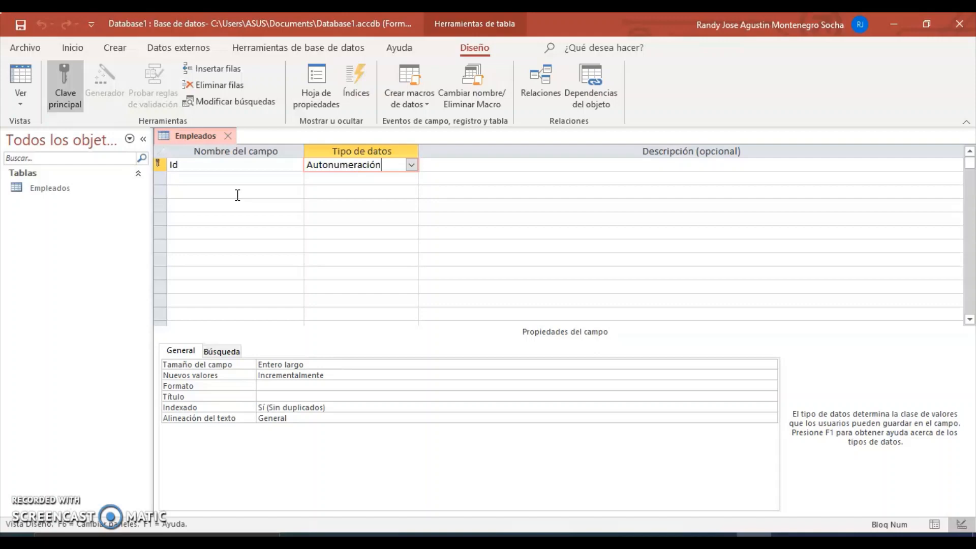
Step: Open the Id field's data type list and review the available types
click(410, 165)
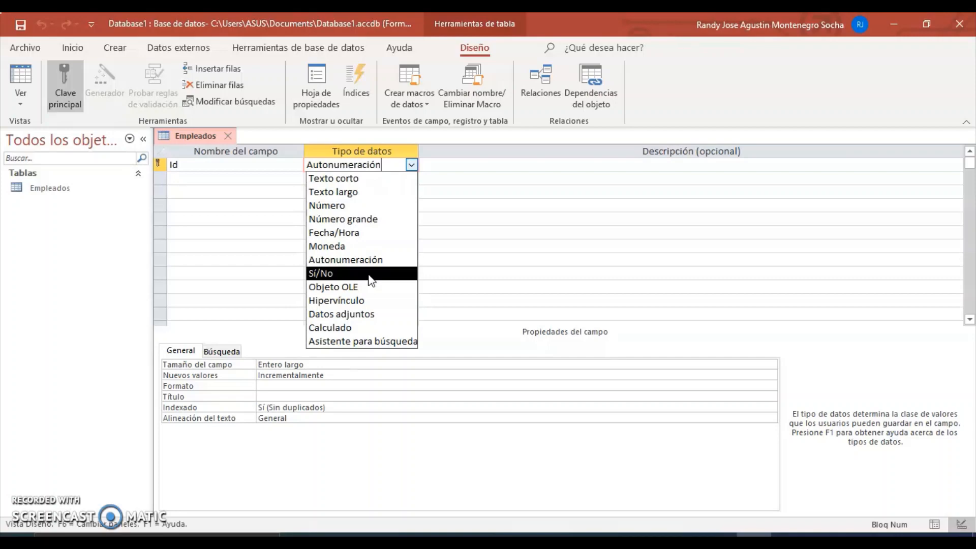
click(316, 279)
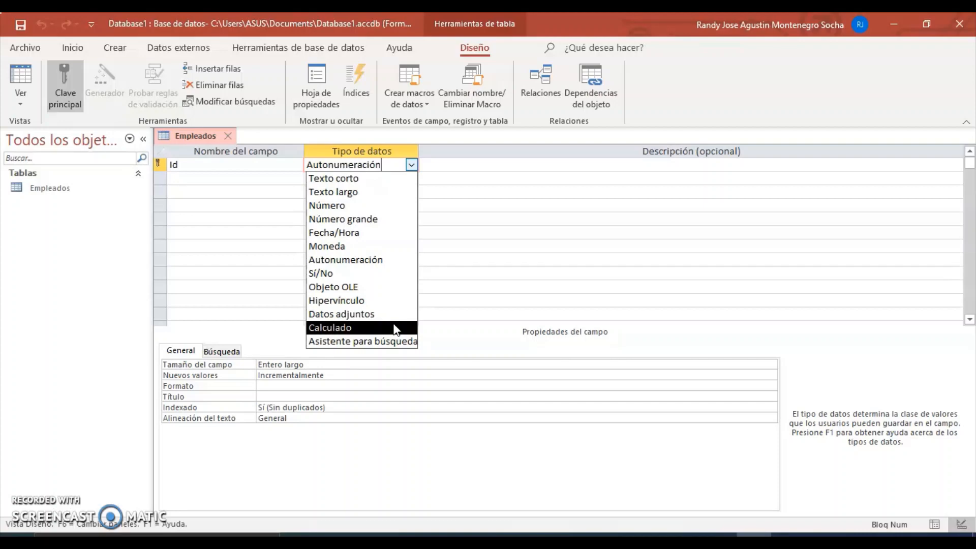
click(399, 342)
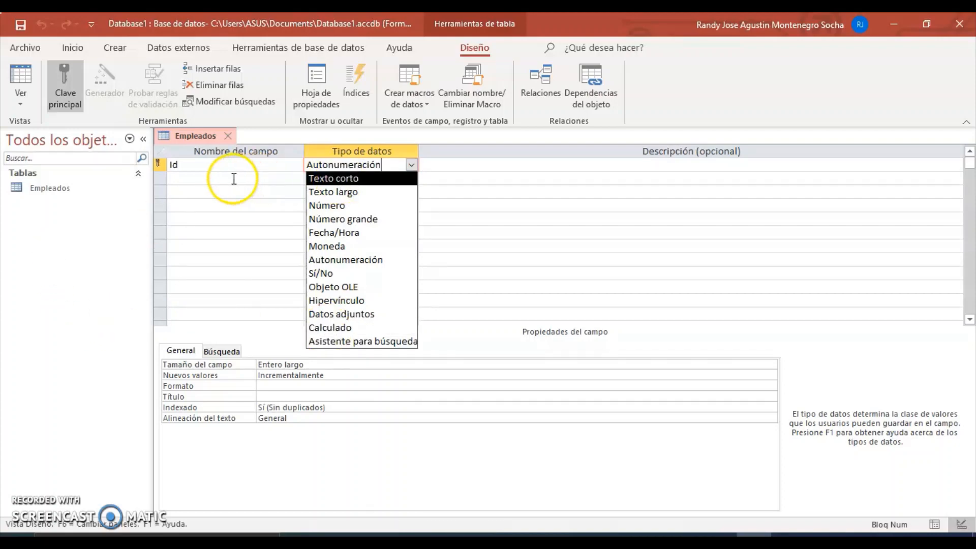
Step: Rename the Id field to CC
click(234, 179)
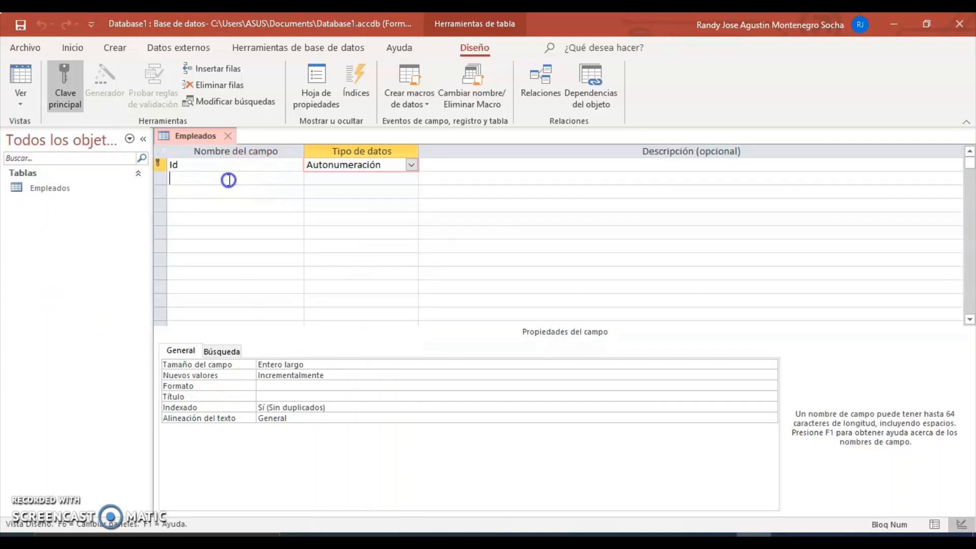
click(207, 164)
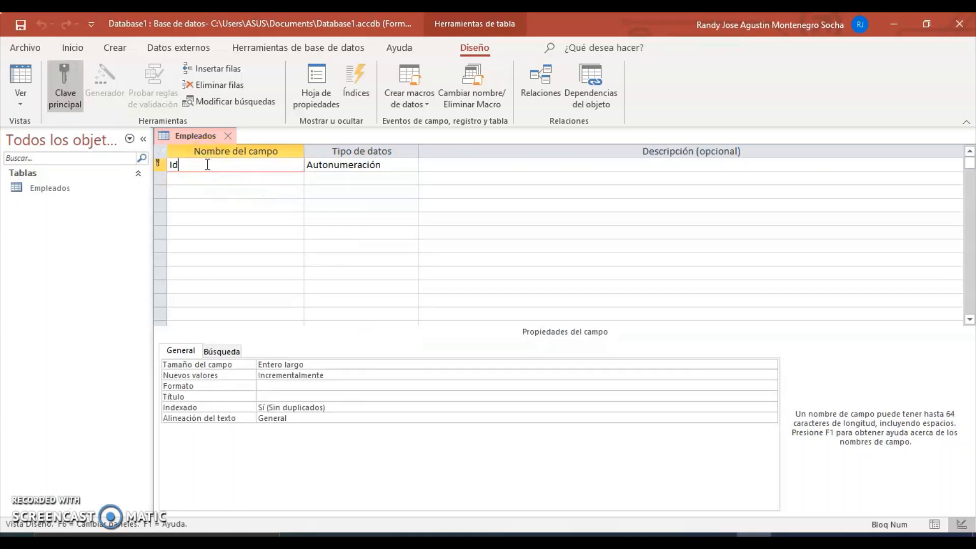
drag(179, 163, 160, 160)
text(CC)
click(228, 177)
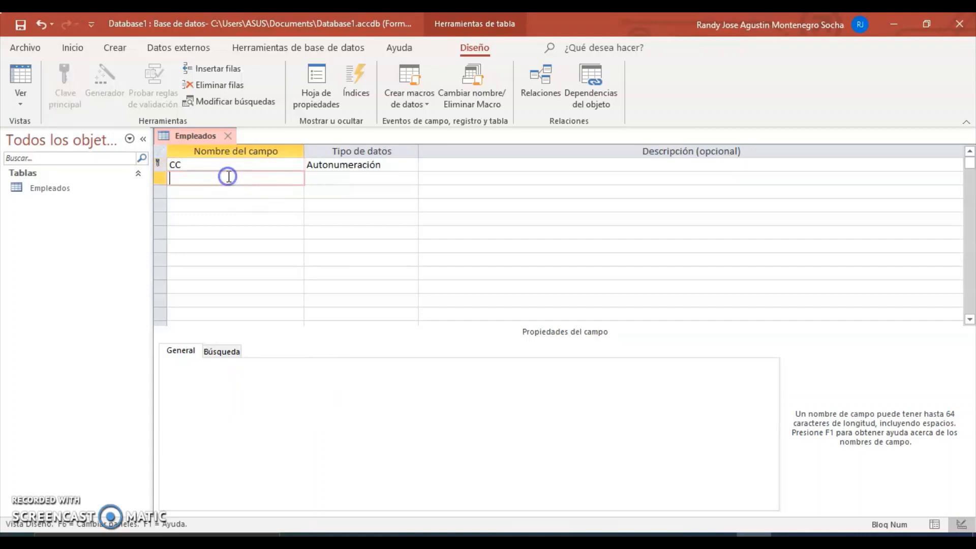
Step: Set CC's data type to Texto corto
click(350, 165)
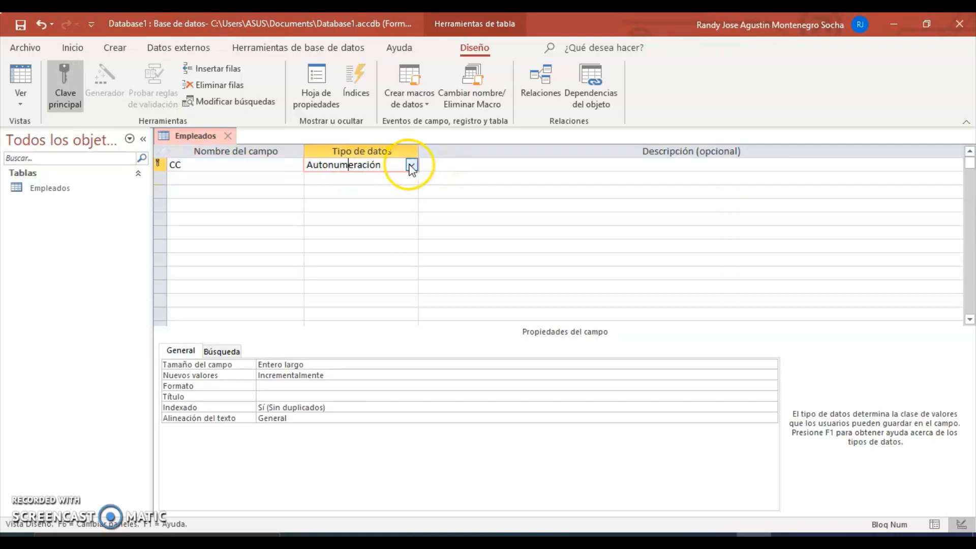
click(412, 165)
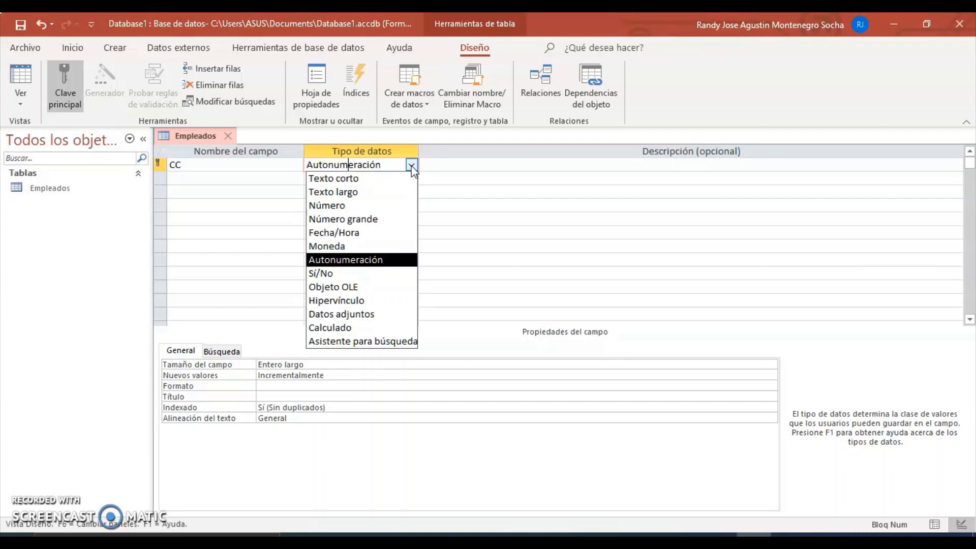
click(388, 184)
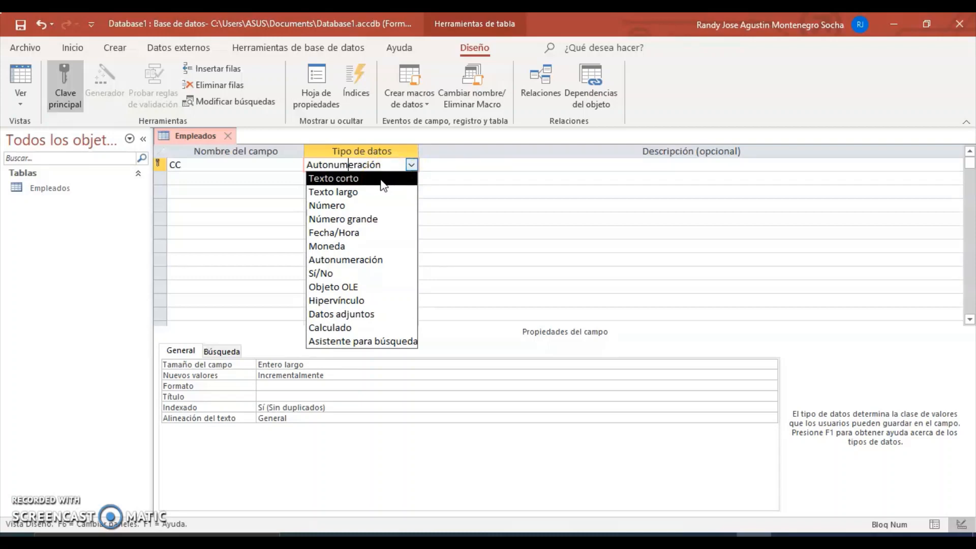
click(381, 180)
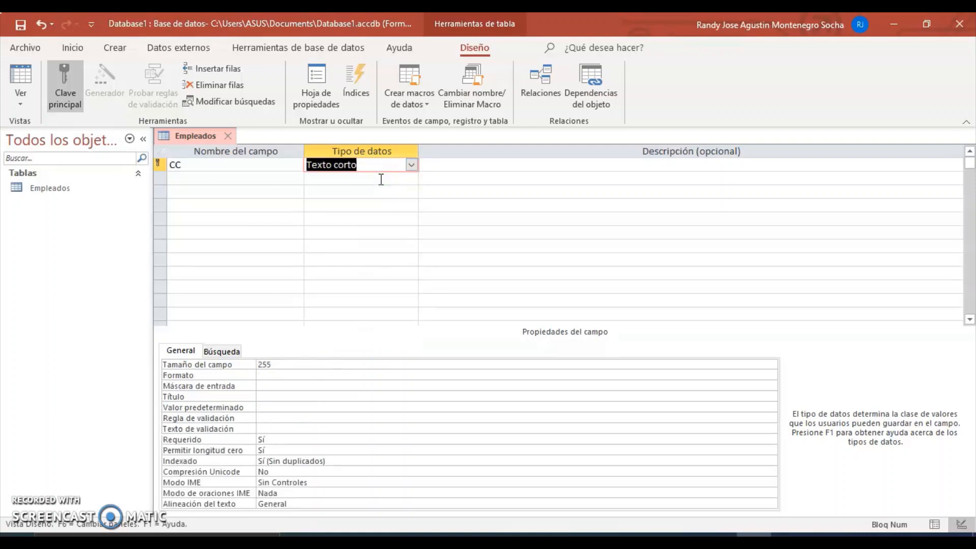
Step: Change CC's Tamaño del campo from 255 to 20 and move to Formato
click(294, 365)
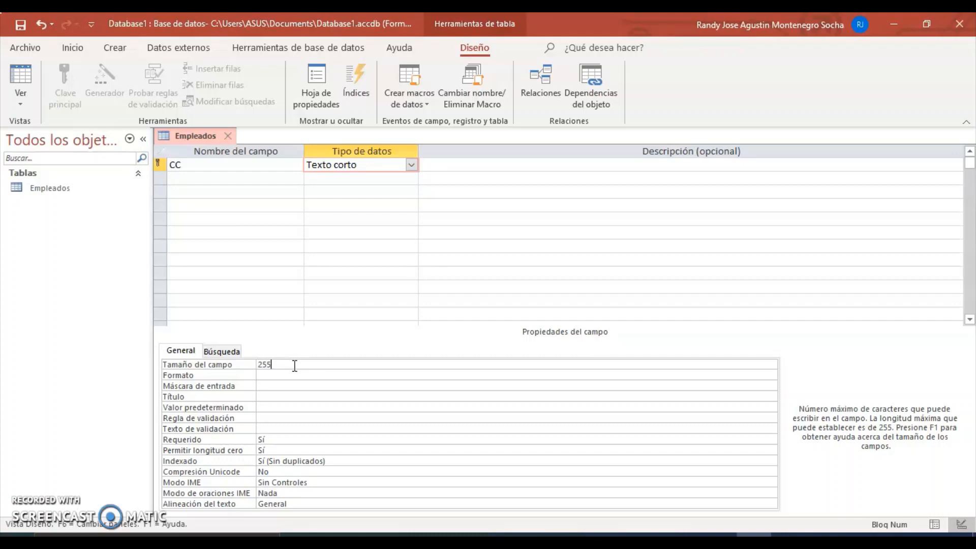
click(274, 365)
click(277, 364)
drag(277, 364, 258, 364)
text(20)
click(278, 375)
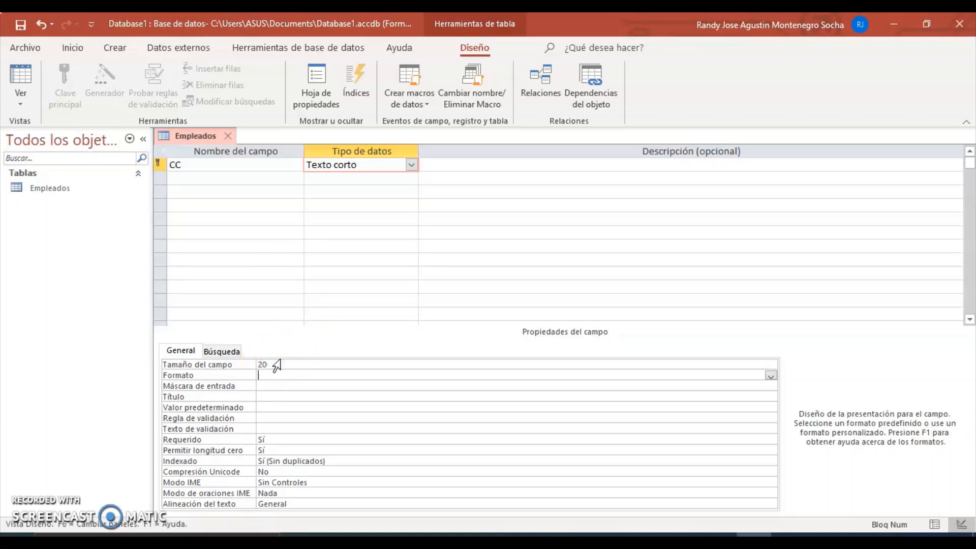
double_click(276, 364)
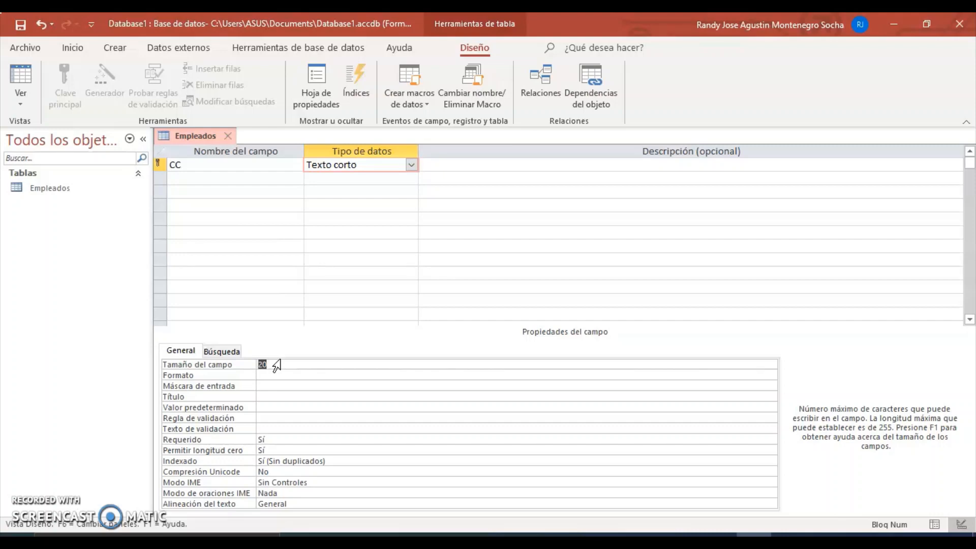
key(Return)
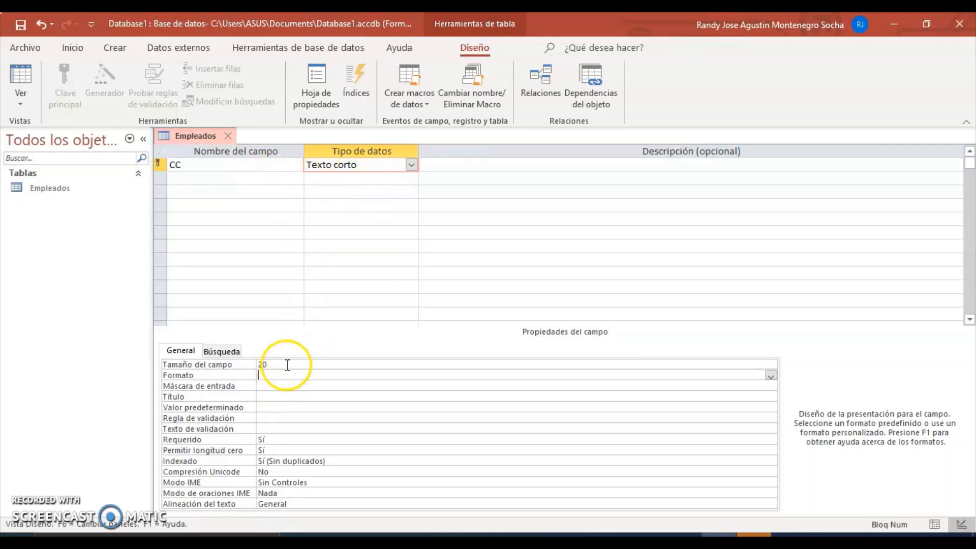
Step: Switch Empleados to Vista Hoja de datos, saving the table
click(23, 87)
click(47, 136)
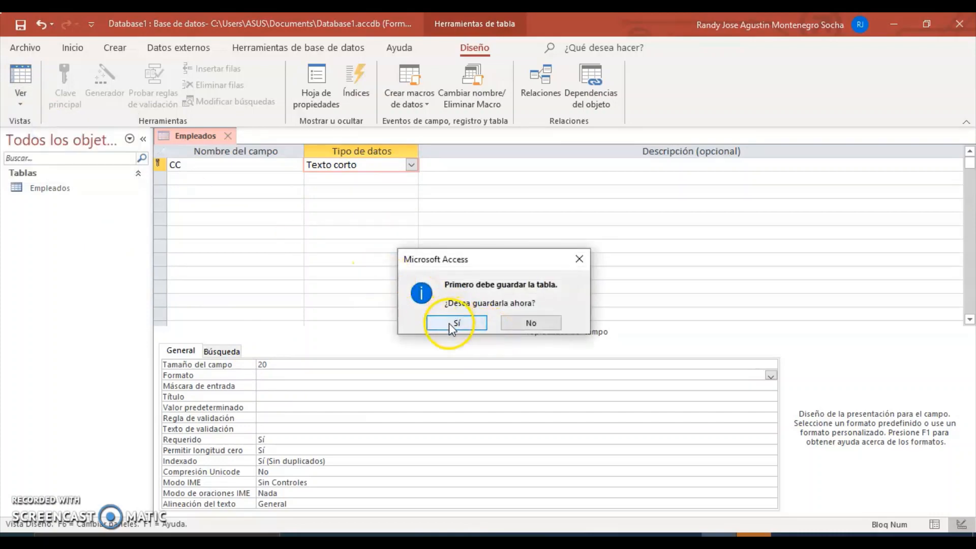
click(449, 323)
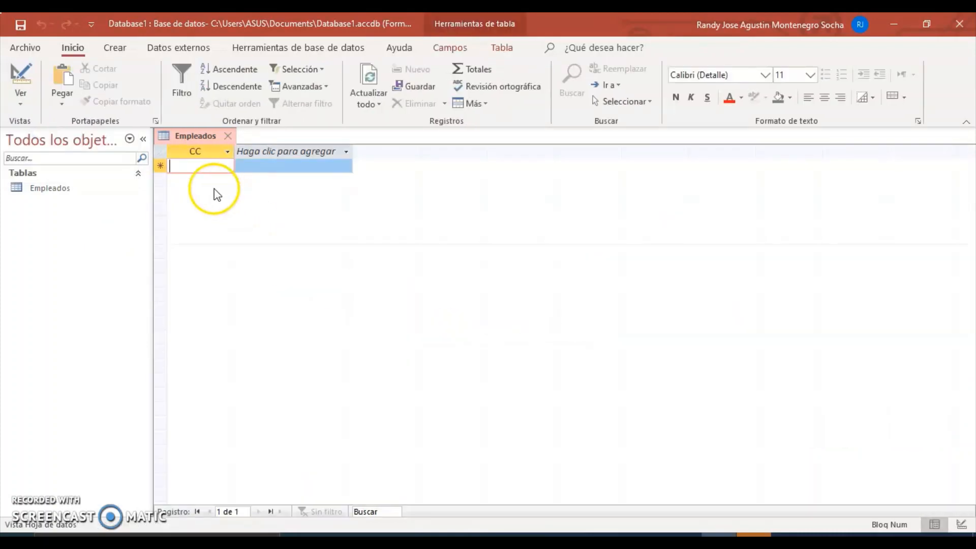
Step: Enter 123456 as the first CC record, then return to Design view
click(227, 151)
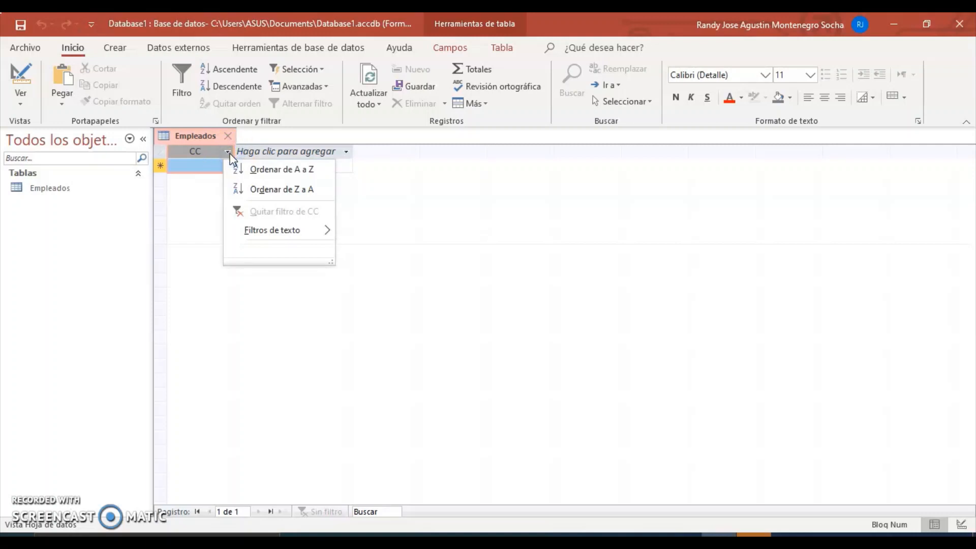
click(185, 169)
click(195, 163)
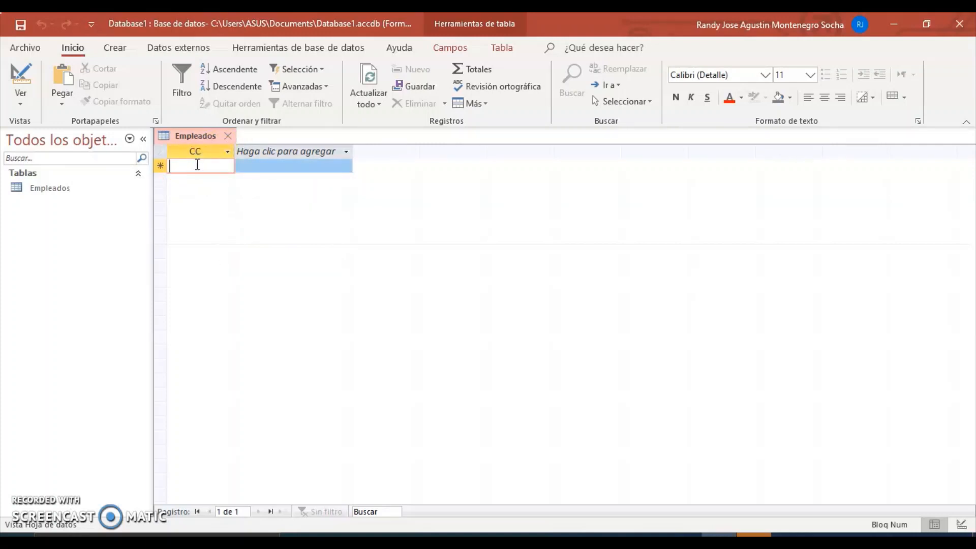
text(123456)
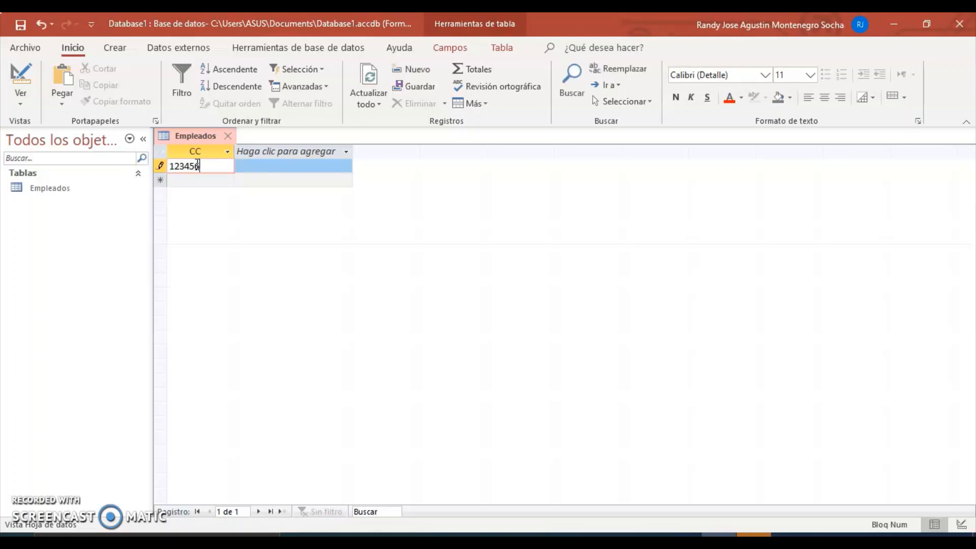
click(261, 229)
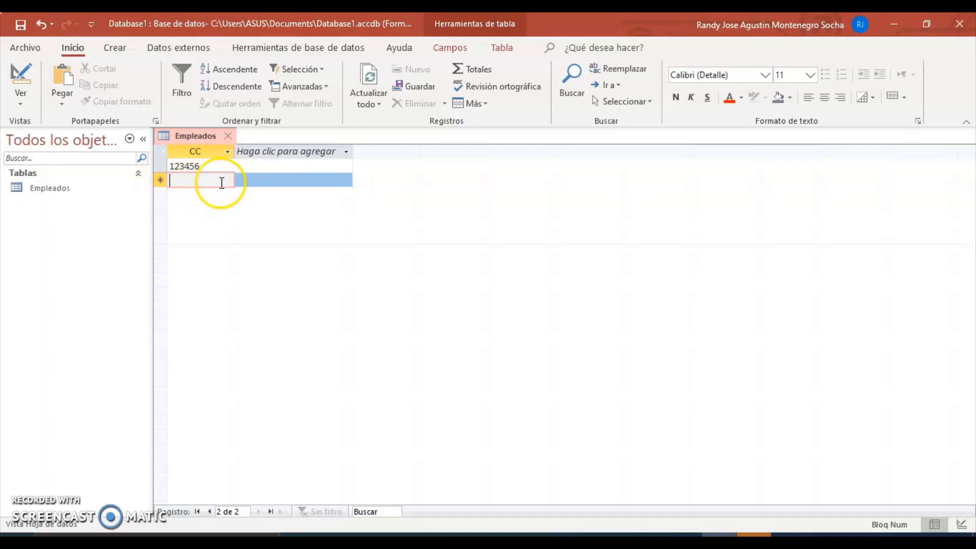
click(19, 77)
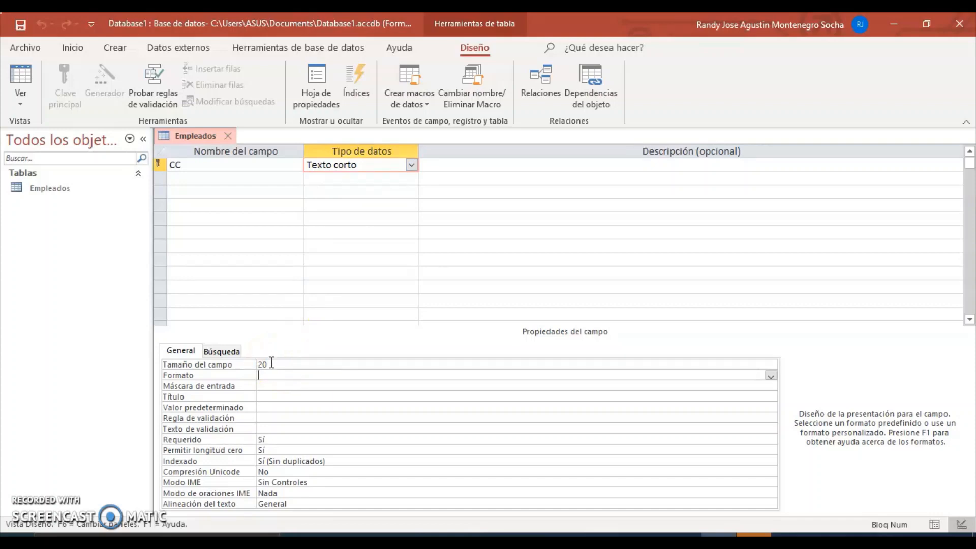
Step: Reduce CC's field size from 20 to 4
drag(272, 364, 252, 364)
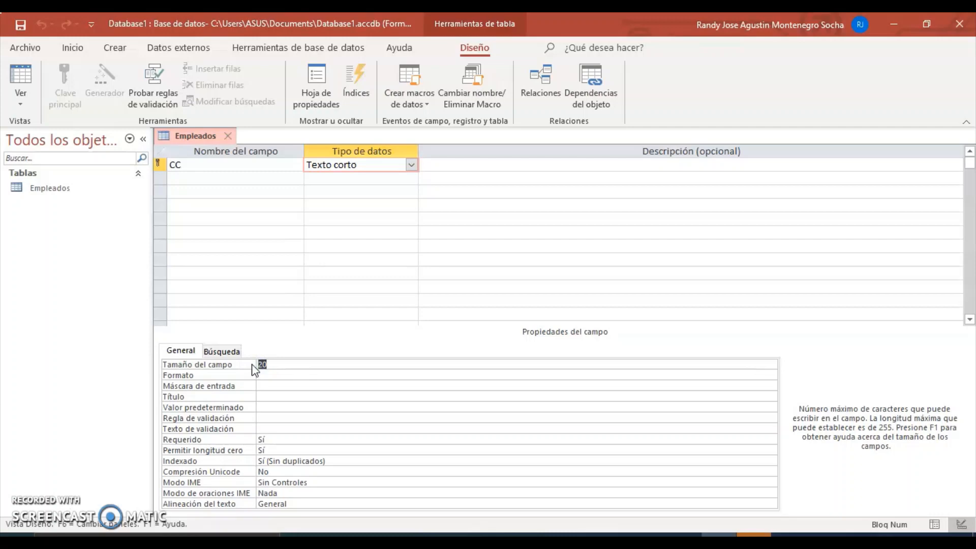
text(4)
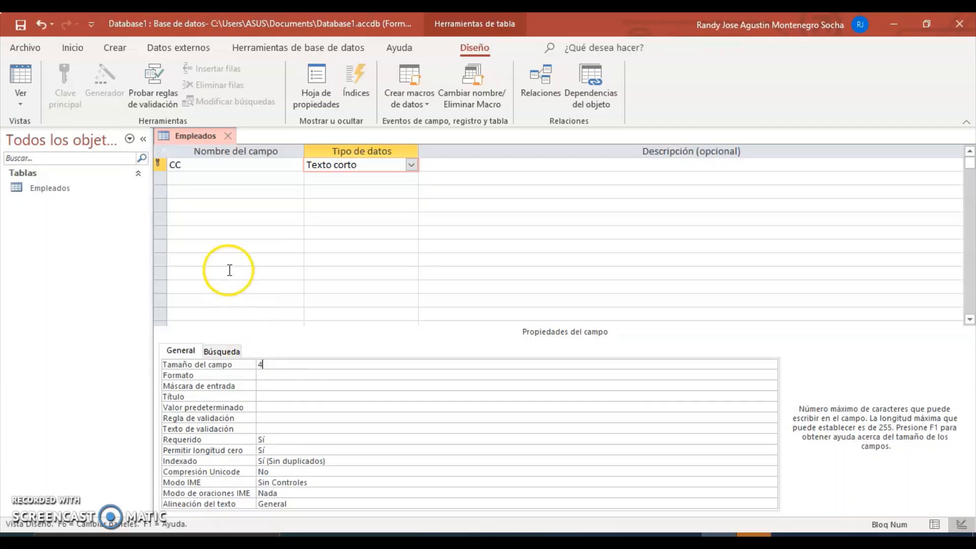
click(222, 263)
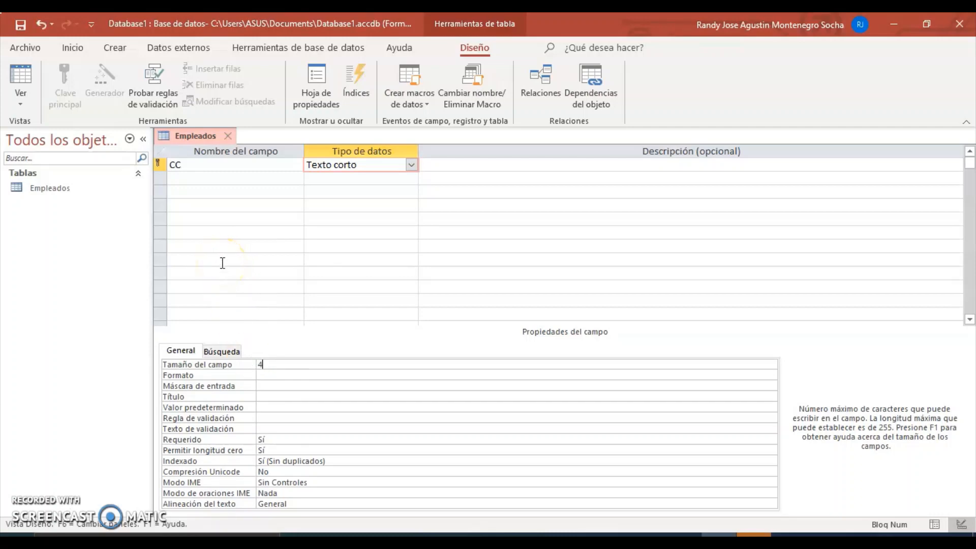
Step: Save and open Datasheet view, accepting the data-loss warning that truncates the record to 1234
click(22, 81)
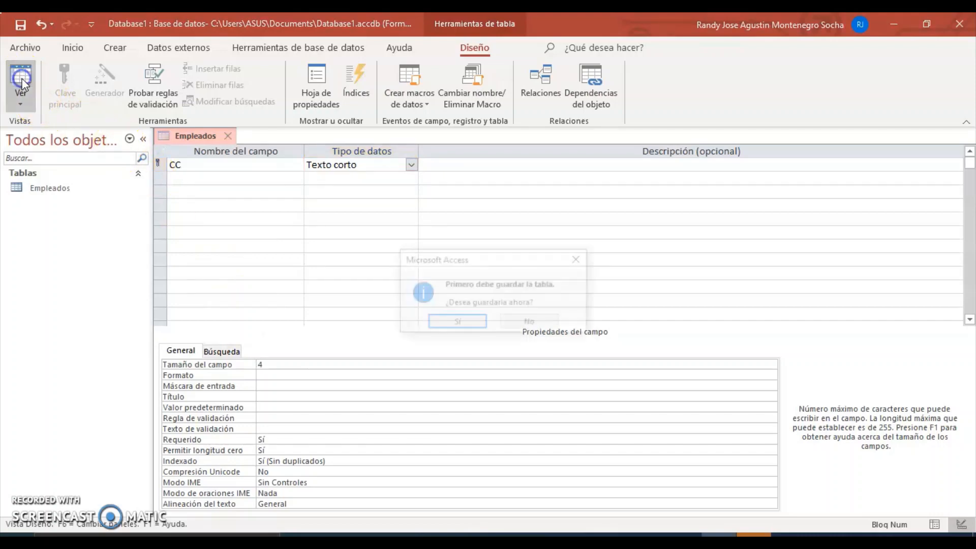
click(456, 322)
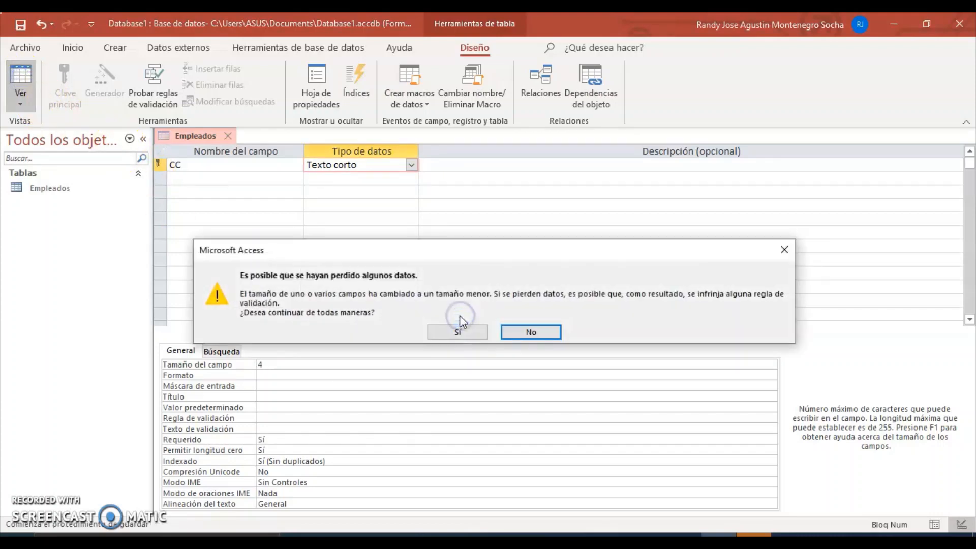
click(460, 332)
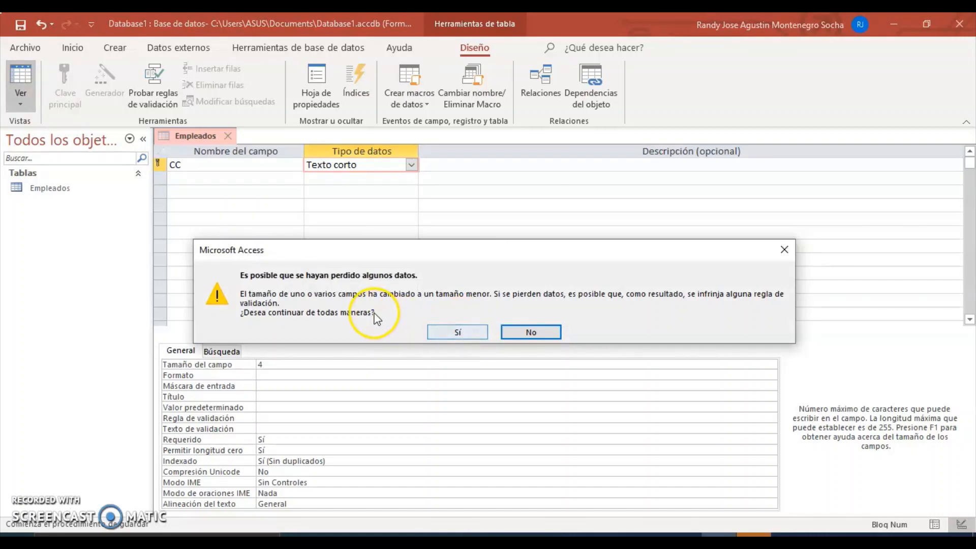
click(458, 328)
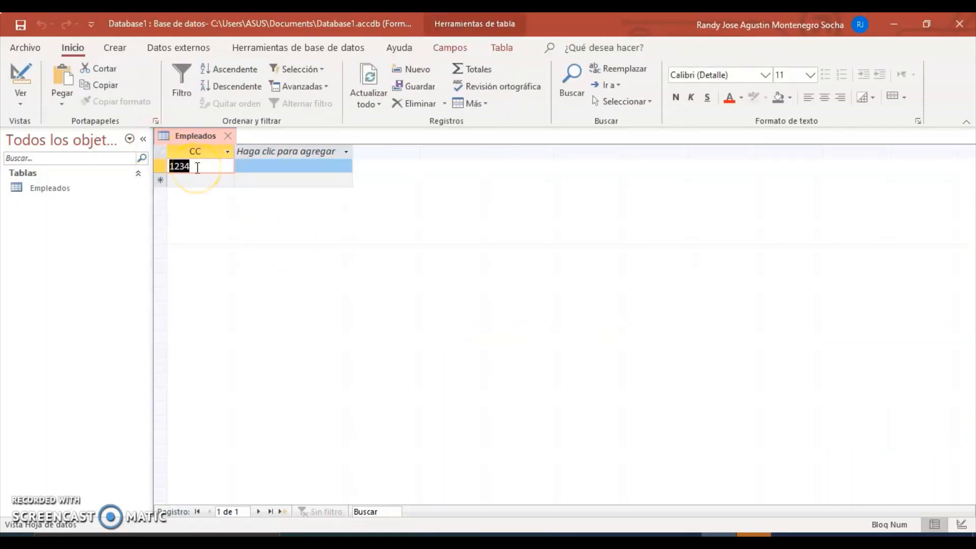
Step: Overwrite the CC value 1234 with 8045, then return Empleados to Design view
click(197, 166)
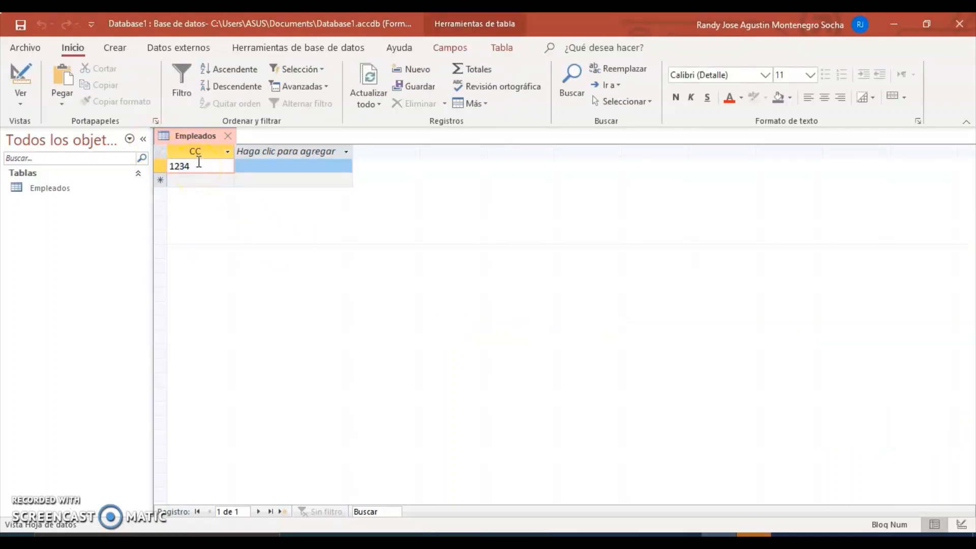
click(201, 167)
drag(191, 168, 163, 174)
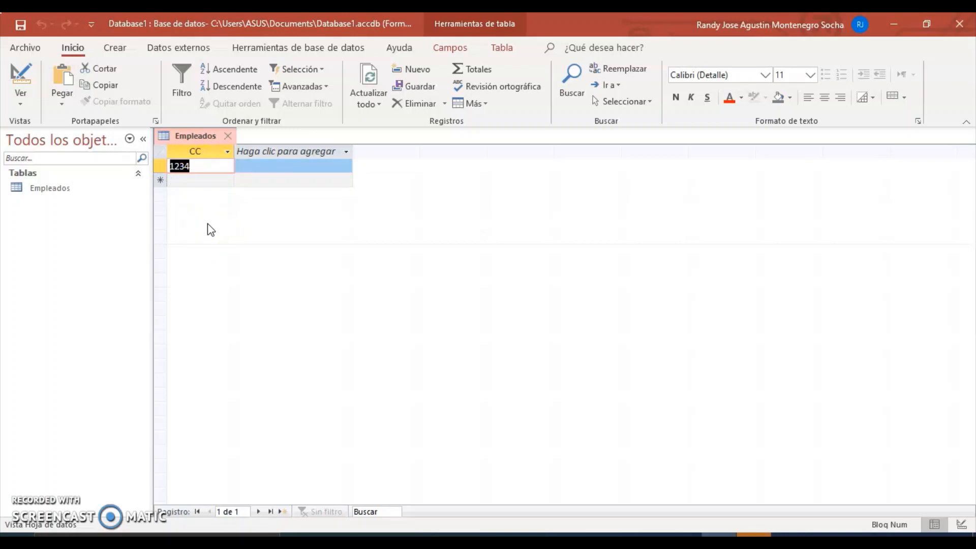
text(8045)
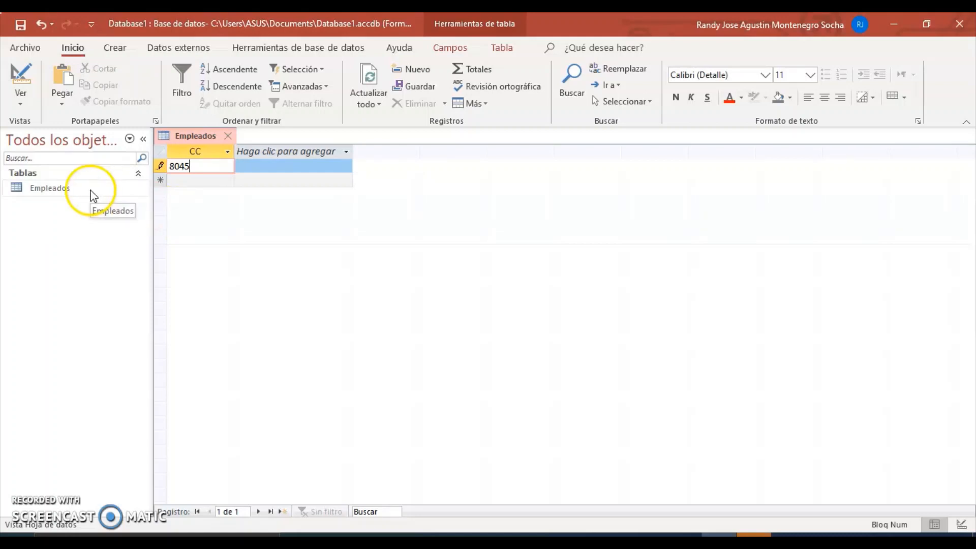
click(21, 79)
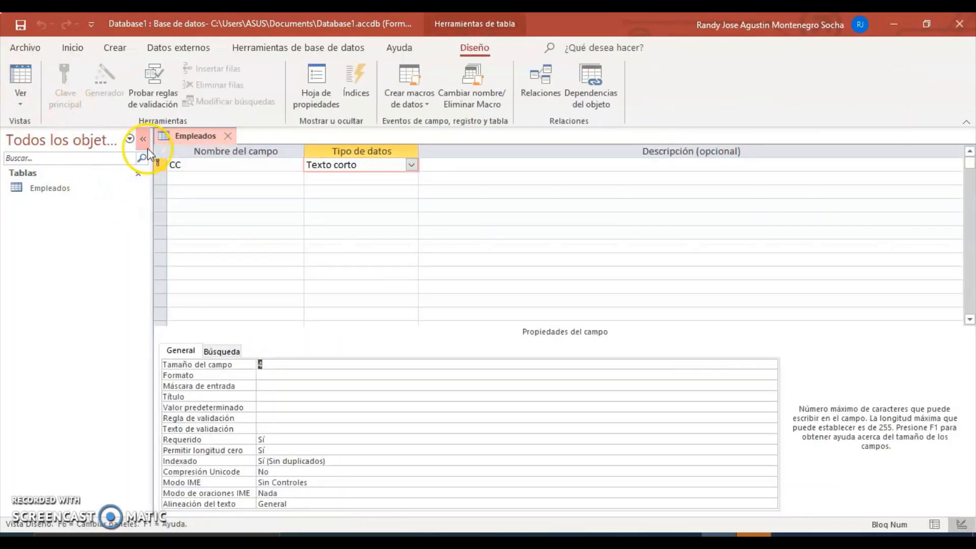
Step: Raise the CC field size from 4 back to 20 and select the empty second field row
click(273, 364)
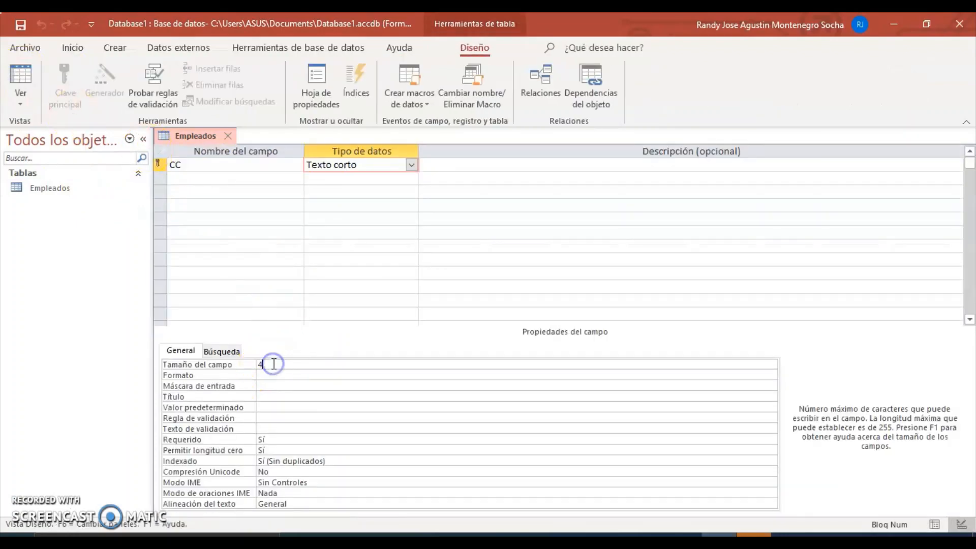
drag(272, 364, 254, 366)
text(20)
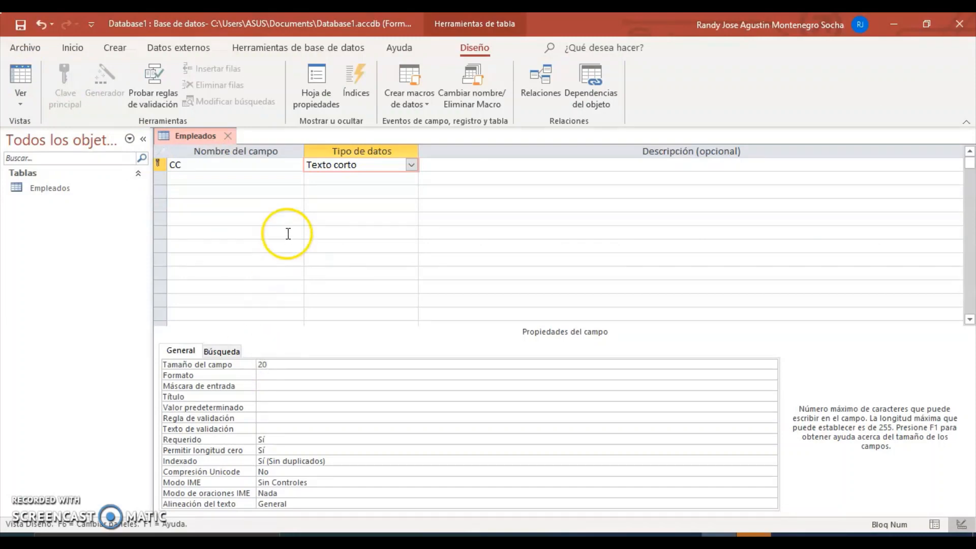
click(236, 185)
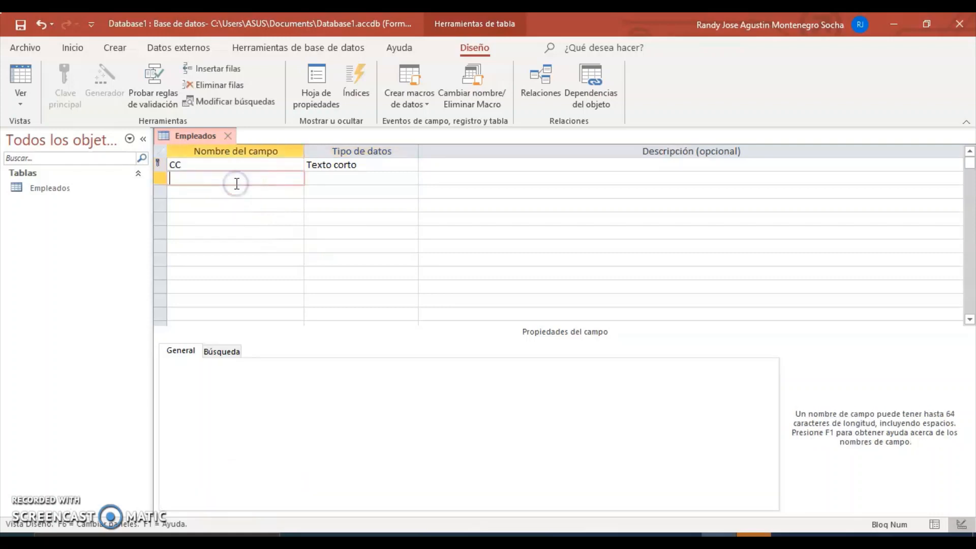
click(281, 182)
click(259, 164)
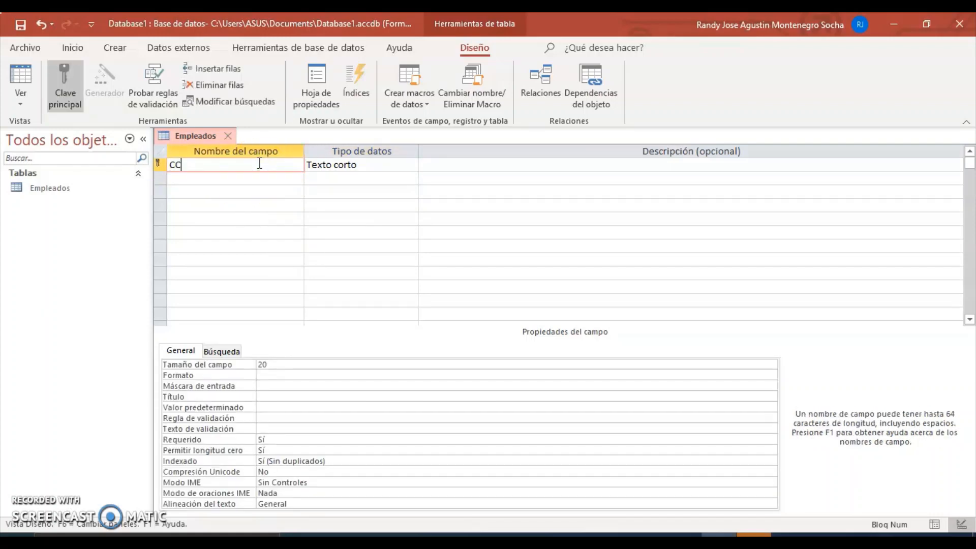
click(245, 186)
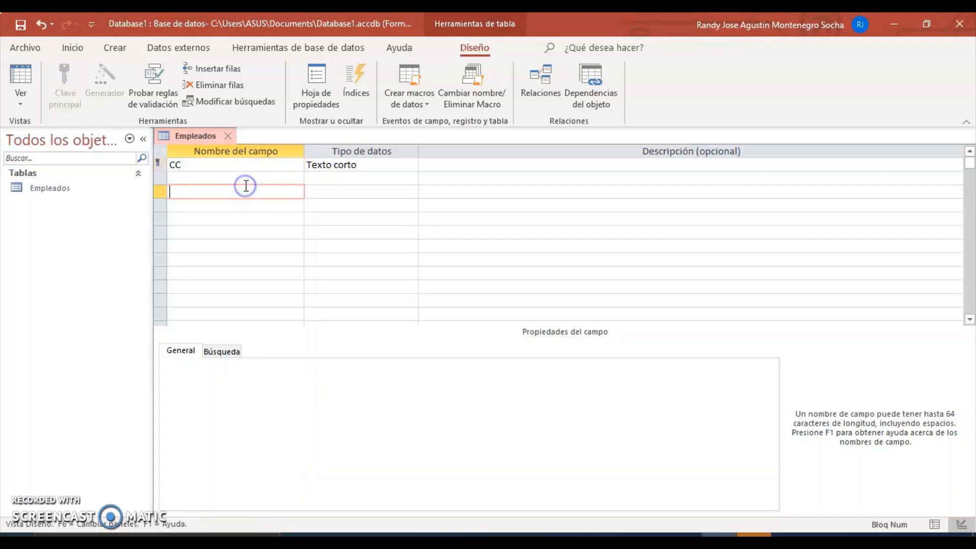
click(235, 179)
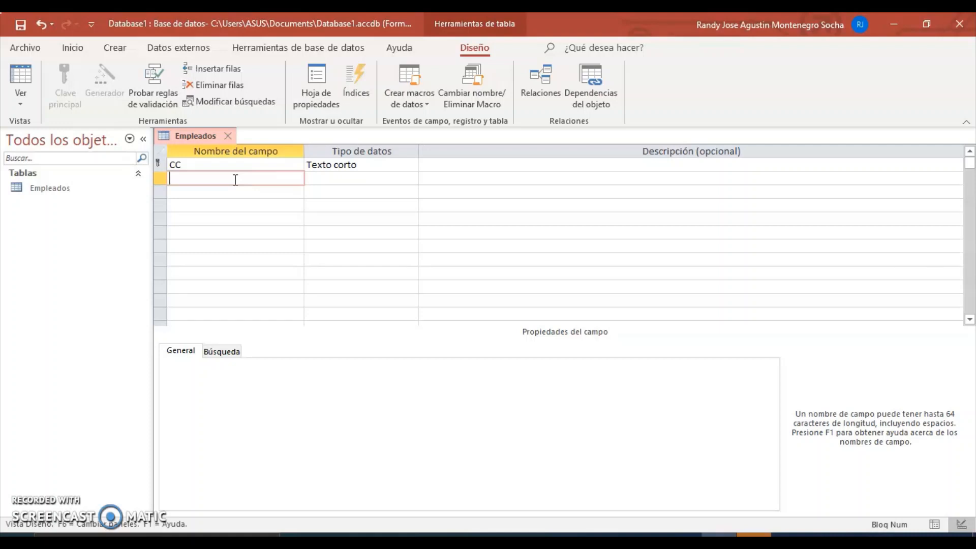
Step: Add a NOMBRE field of type Texto corto with field size 50
text(no)
key(BackSpace)
key(BackSpace)
key(Caps_Lock)
text(NOMBRE)
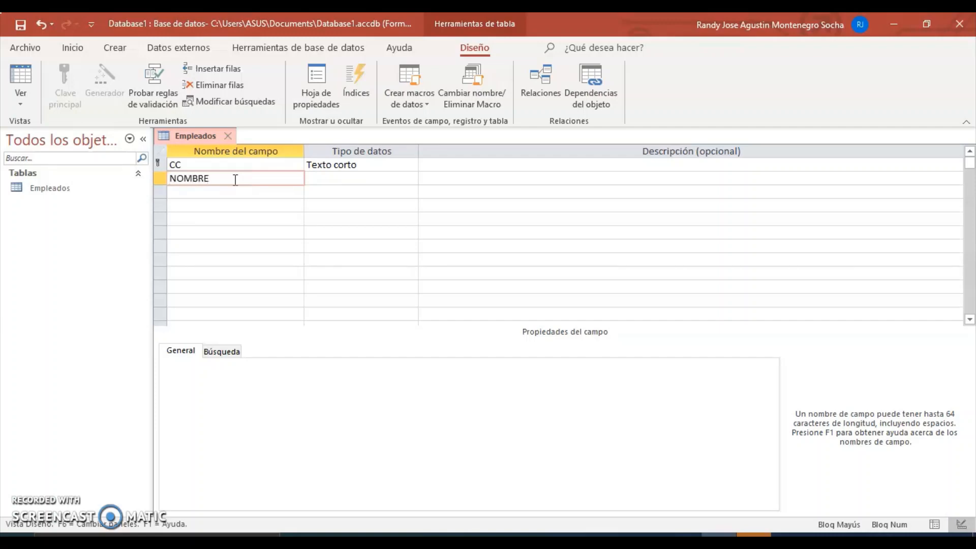
click(337, 181)
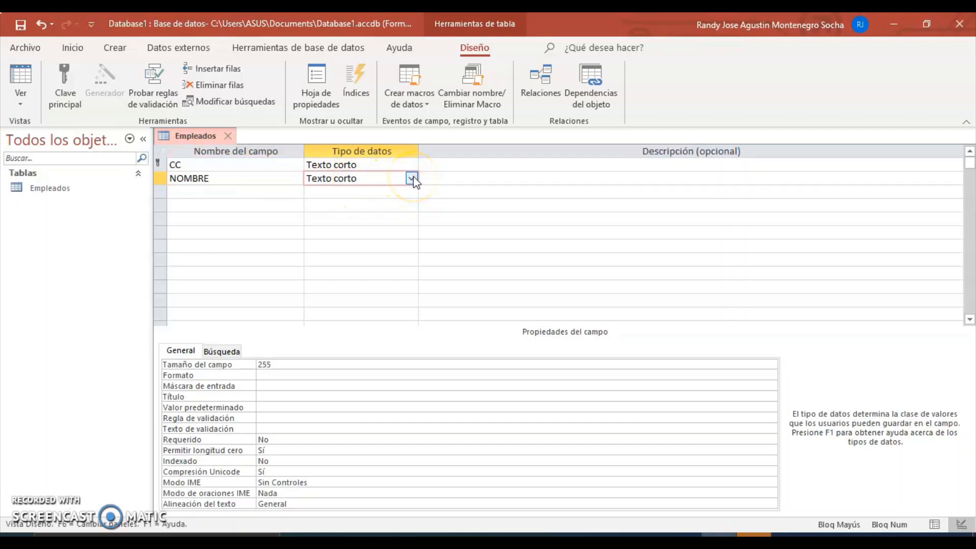
click(270, 363)
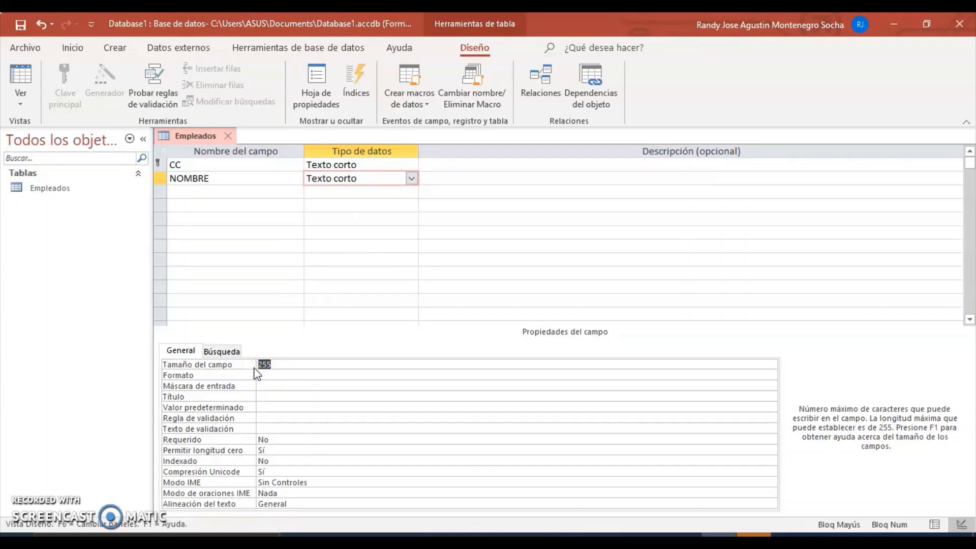
text(50)
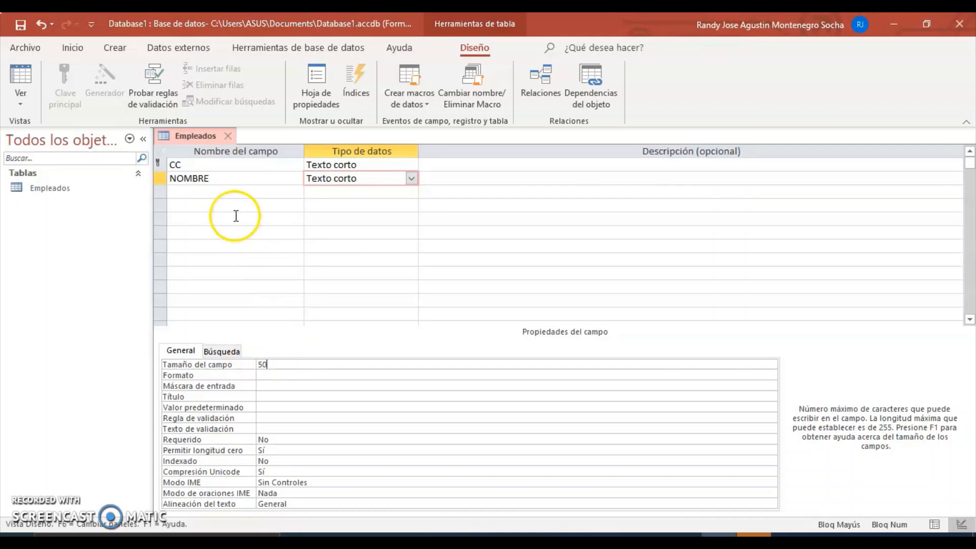
Step: Add APELLIDO 1 and APELLIDO 2 below NOMBRE, both as Texto corto fields
click(212, 191)
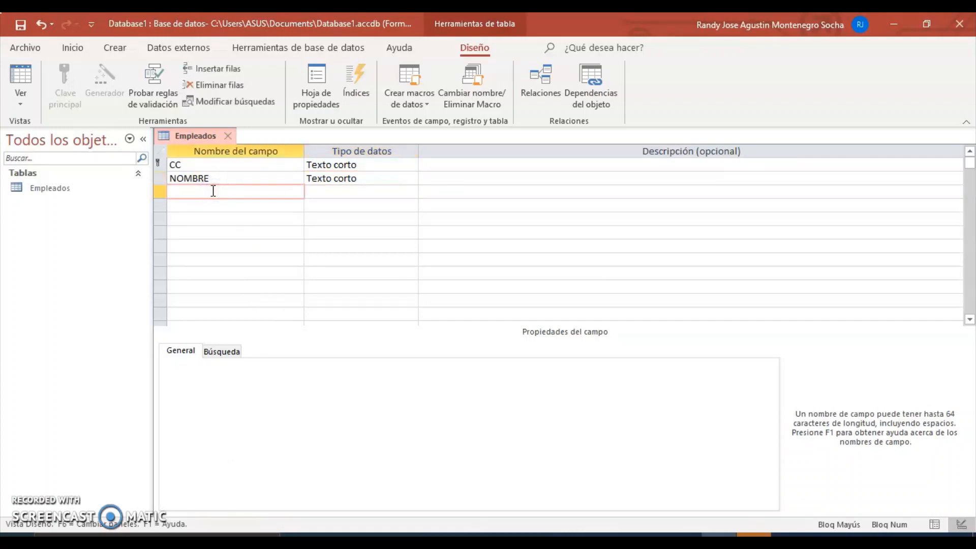
text(APELLIDO1)
click(206, 205)
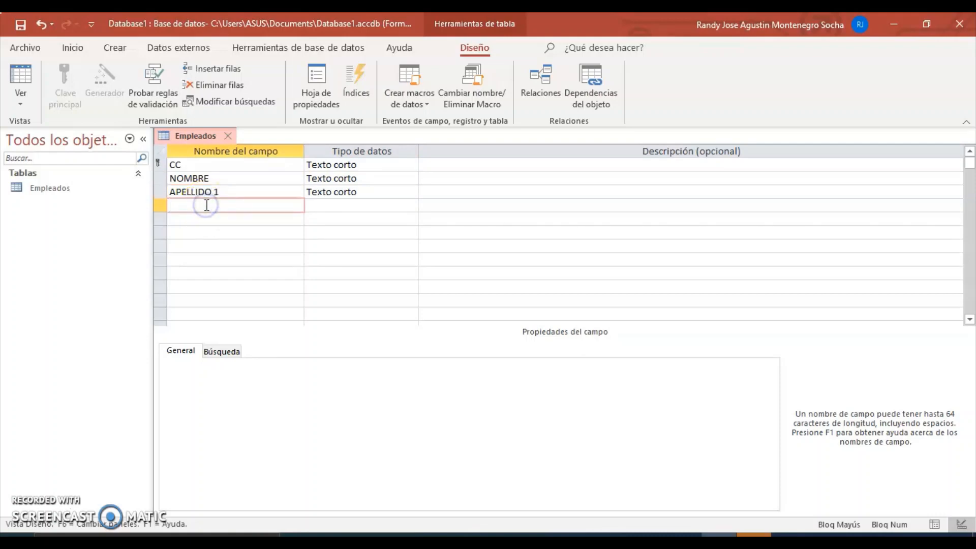
text(APELLIDO 2)
click(371, 204)
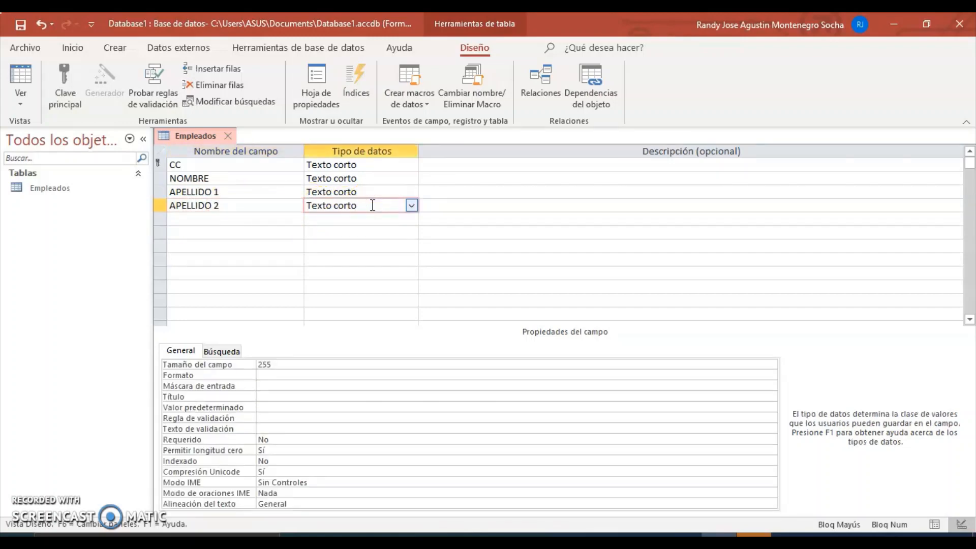
click(459, 161)
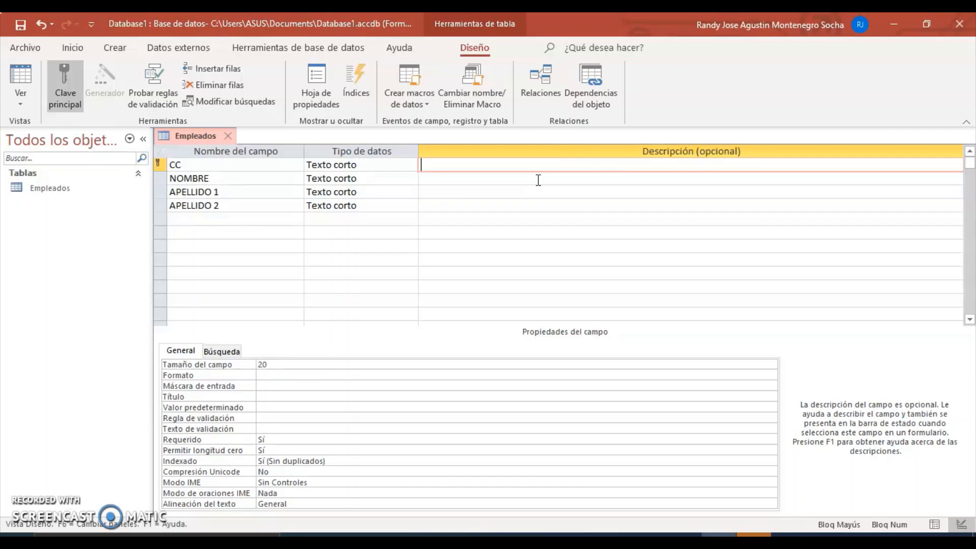
Step: Describe CC as 'Número de identificación del empleado.' and NOMBRE as 'Nombre del empleado.'
text(NUM)
key(BackSpace)
key(BackSpace)
key(Caps_Lock)
text(úmero de inde)
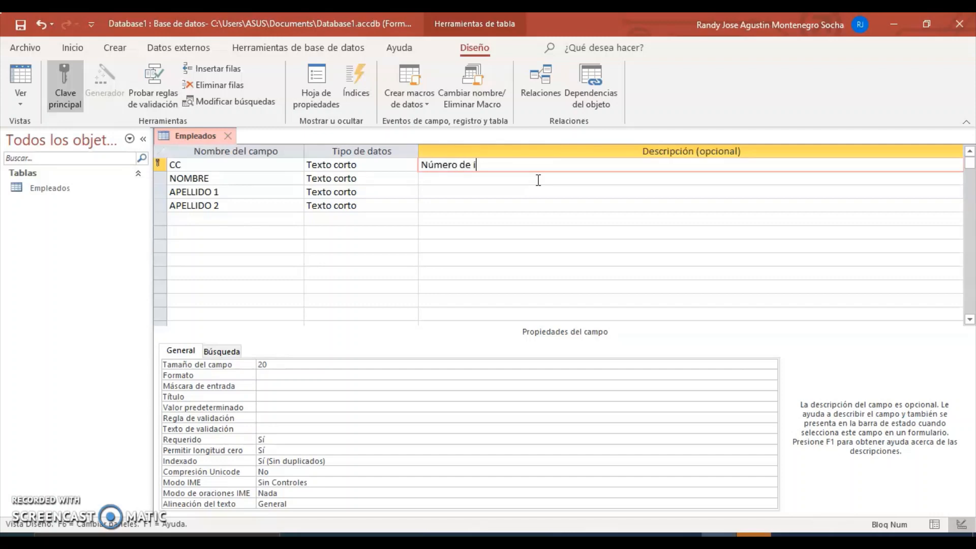
key(BackSpace)
key(BackSpace)
key(BackSpace)
text(dentificación)
key(BackSpace)
key(BackSpace)
key(BackSpace)
key(BackSpace)
text(ción del empleado.)
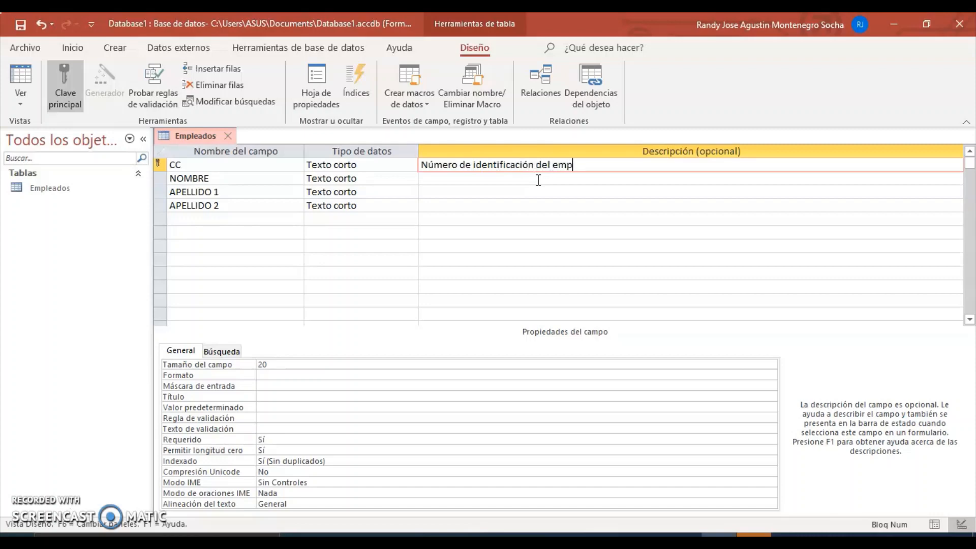
click(484, 181)
text(Nombre )
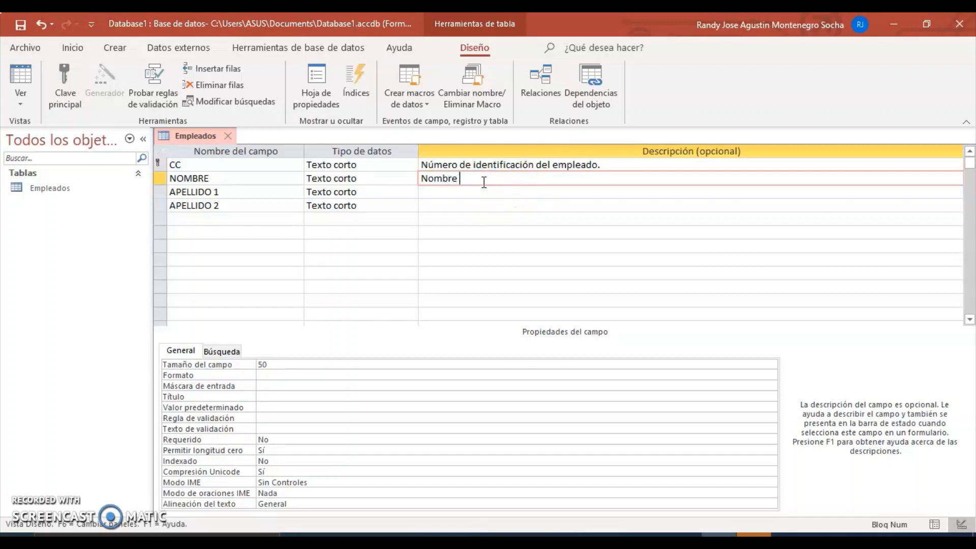
text(del empelado)
key(BackSpace)
key(BackSpace)
key(BackSpace)
key(BackSpace)
key(BackSpace)
text(leado.)
Step: Describe APELLIDO 1 as 'Primer apellido del empleado.' and APELLIDO 2 as 'Segundo apellido del empleado.'
click(464, 192)
text(Prime)
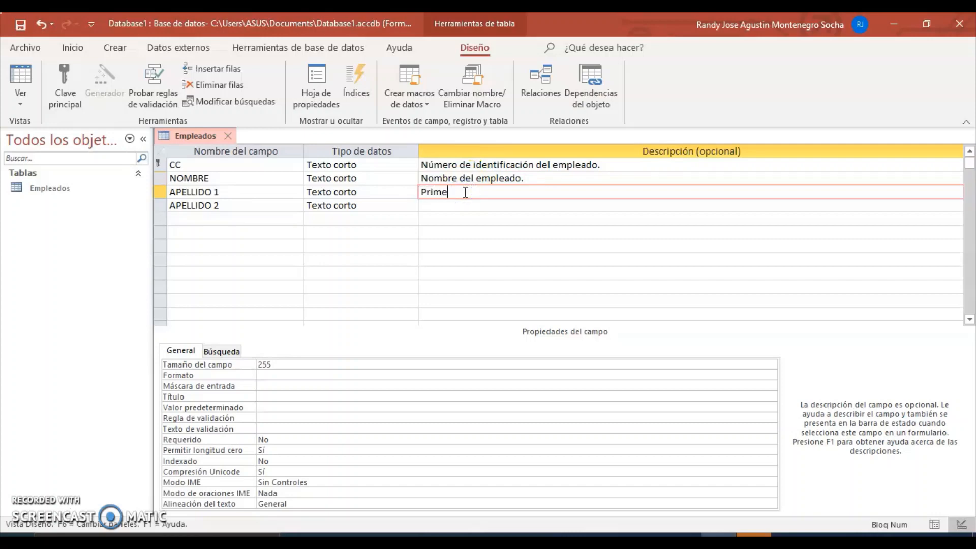
text(r apellido del empleado)
click(435, 207)
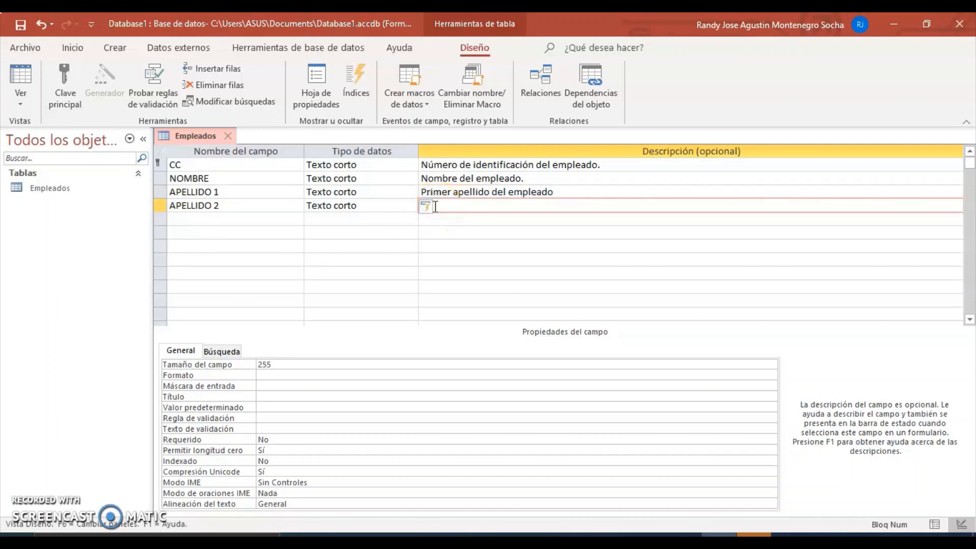
text(Segundo apelli)
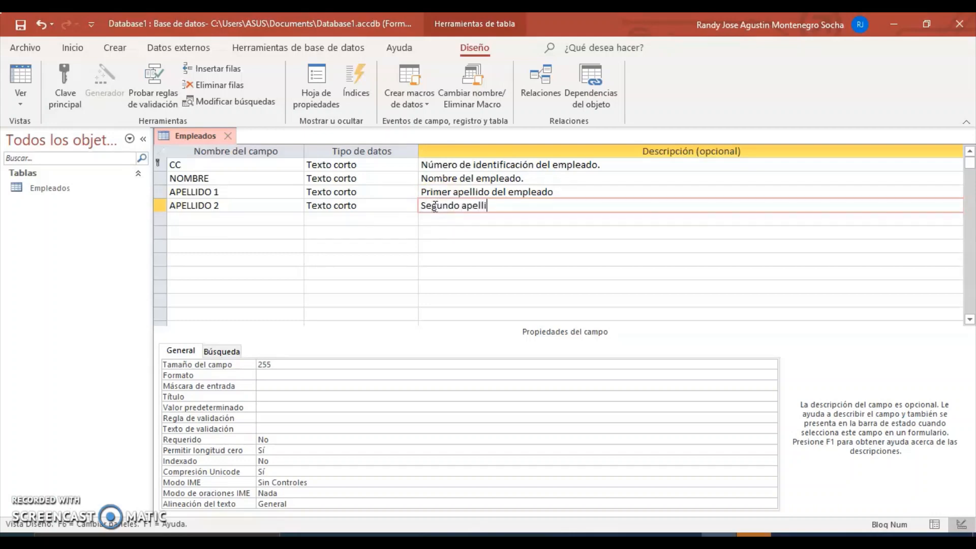
text(do del empleado.)
click(565, 193)
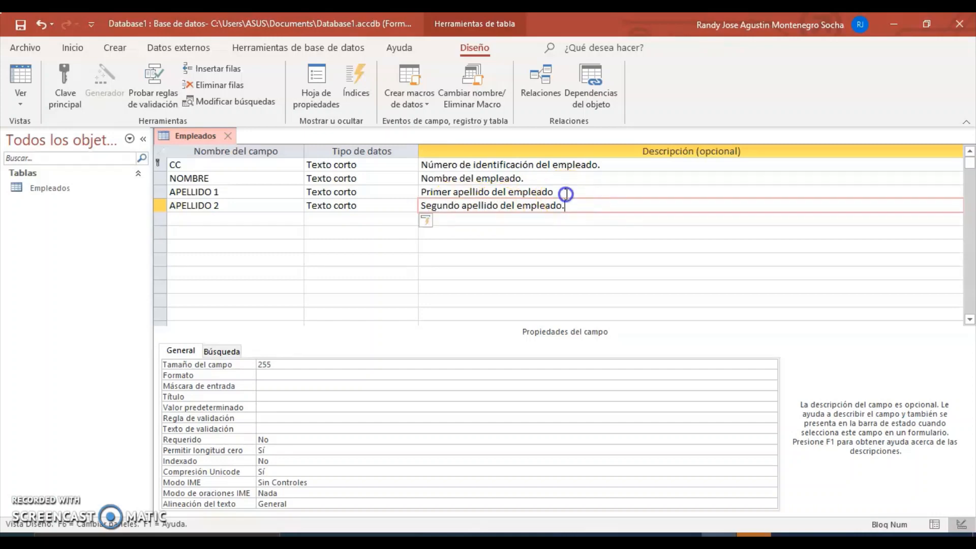
text(.)
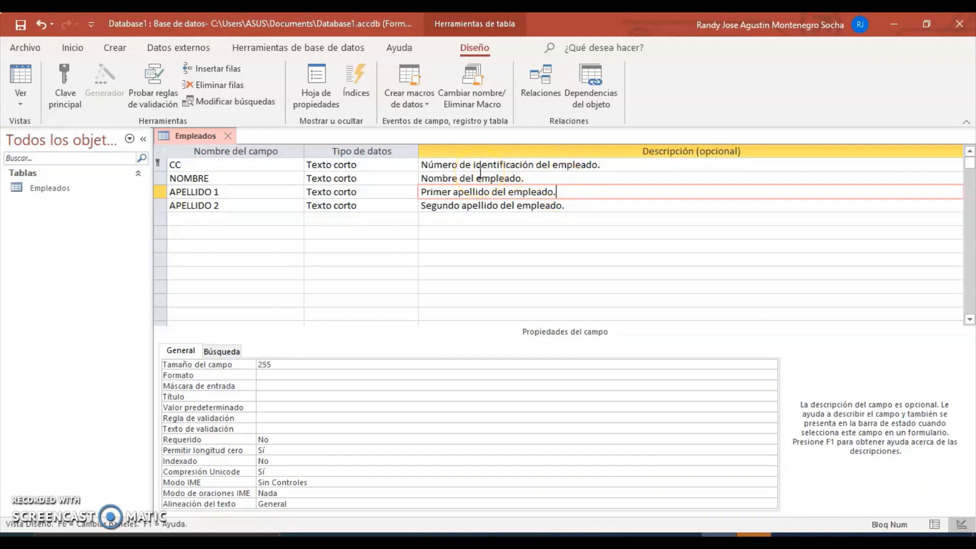
click(226, 218)
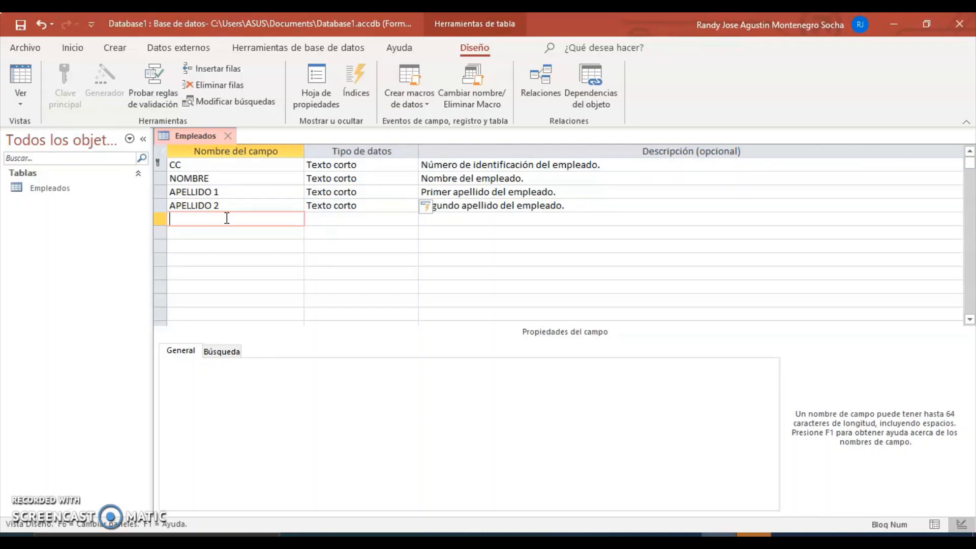
Step: Add a CIUDAD field with data type Texto corto
text(ciudad)
key(BackSpace)
key(BackSpace)
key(BackSpace)
key(BackSpace)
key(BackSpace)
key(BackSpace)
key(Caps_Lock)
text(CIUDAD)
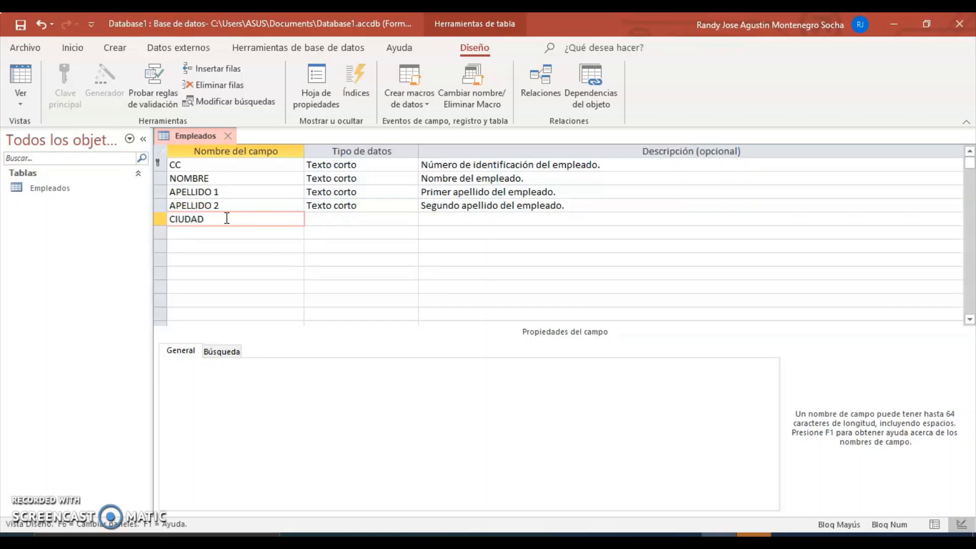
click(349, 217)
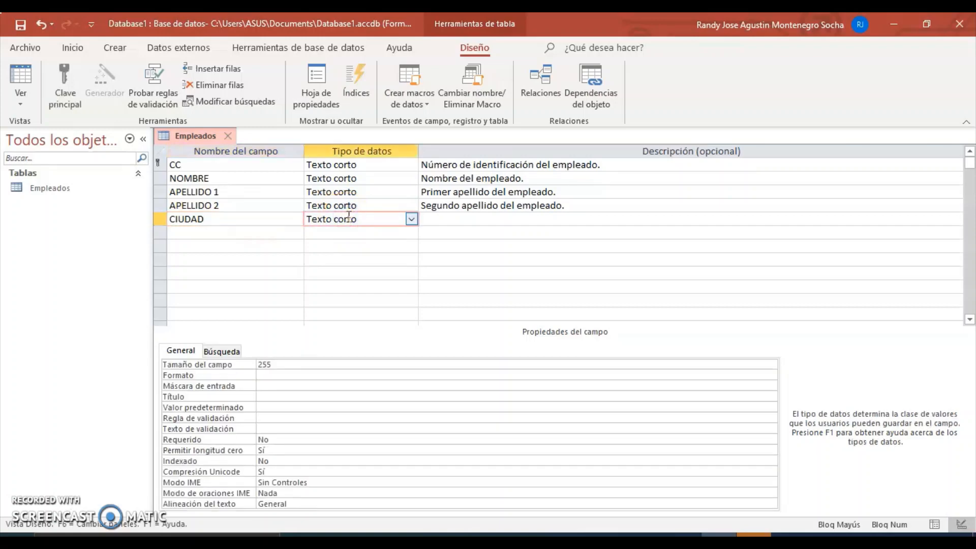
click(442, 220)
Step: Give CIUDAD the description 'Ciudad de residencia del empleado.'
click(462, 225)
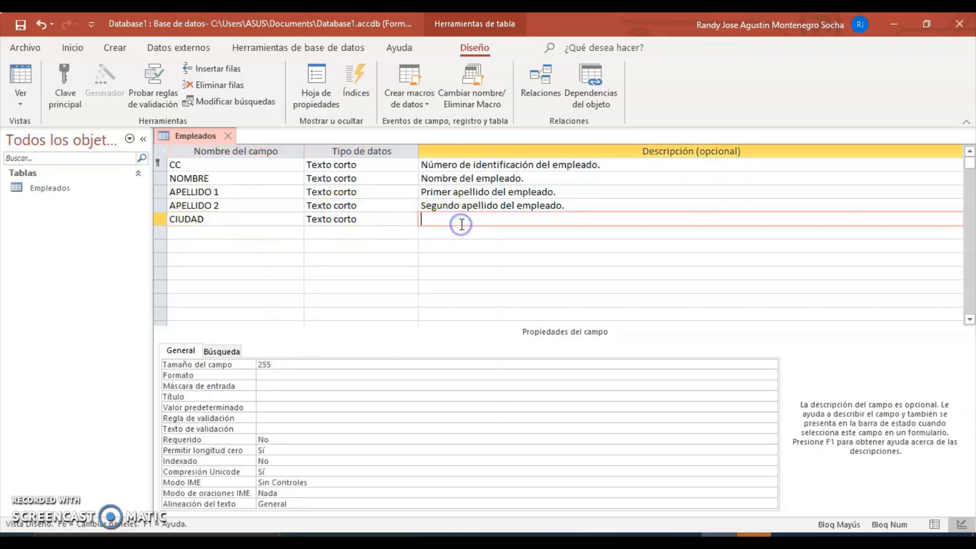
text(cIUDDAD)
key(BackSpace)
key(BackSpace)
key(BackSpace)
key(BackSpace)
key(BackSpace)
key(BackSpace)
key(BackSpace)
text(C)
key(Caps_Lock)
text(iudad de residenc)
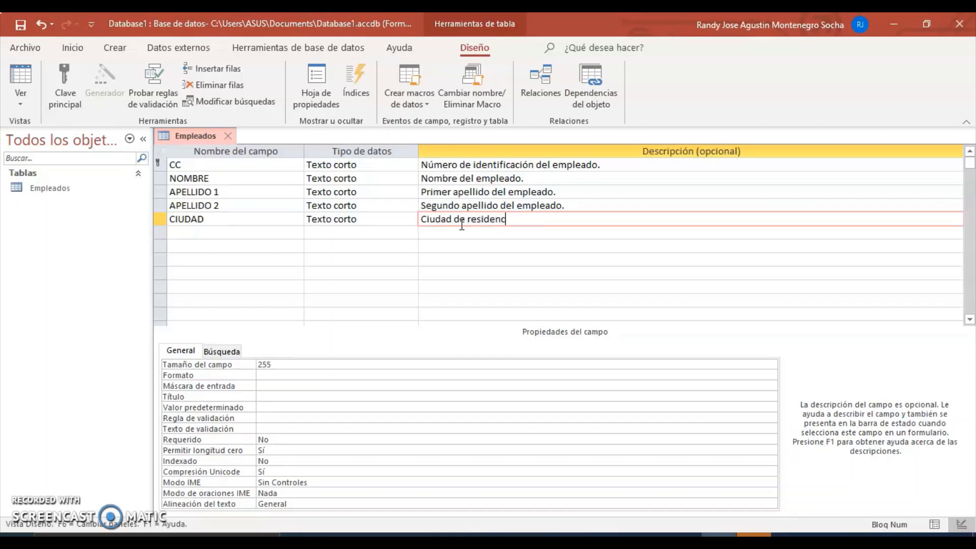
text(ia del empleado.)
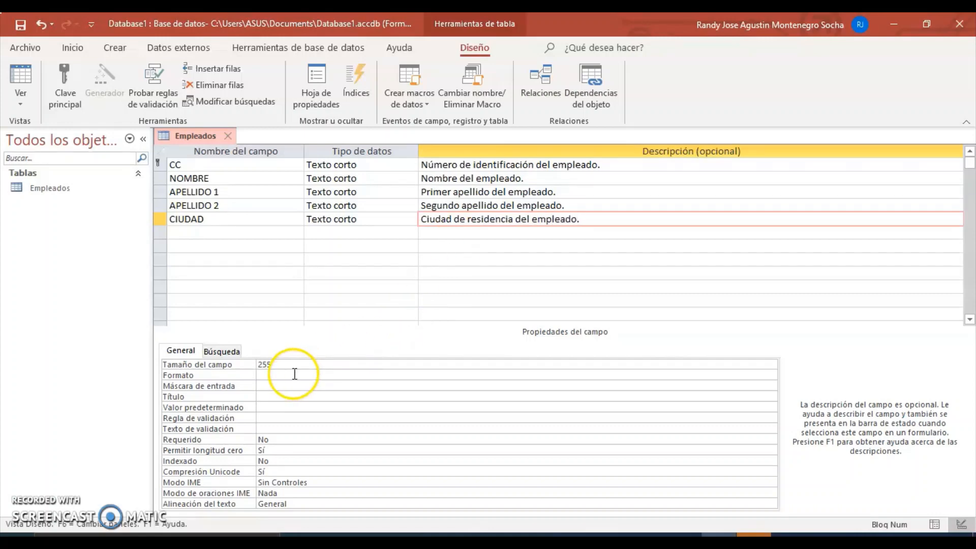
Step: Set CIUDAD's field size to 20 and its default value to Bogotá
click(278, 365)
drag(278, 365, 252, 366)
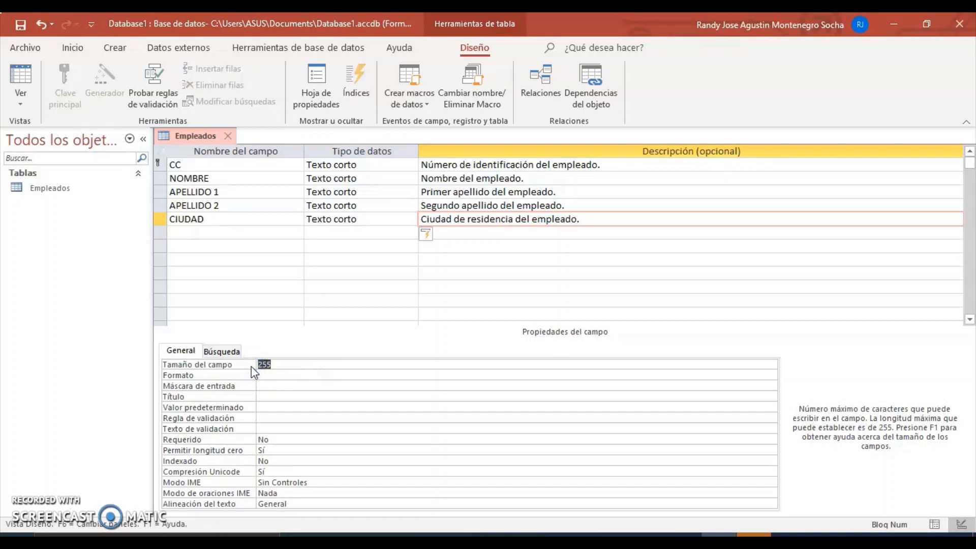
text(20)
click(274, 377)
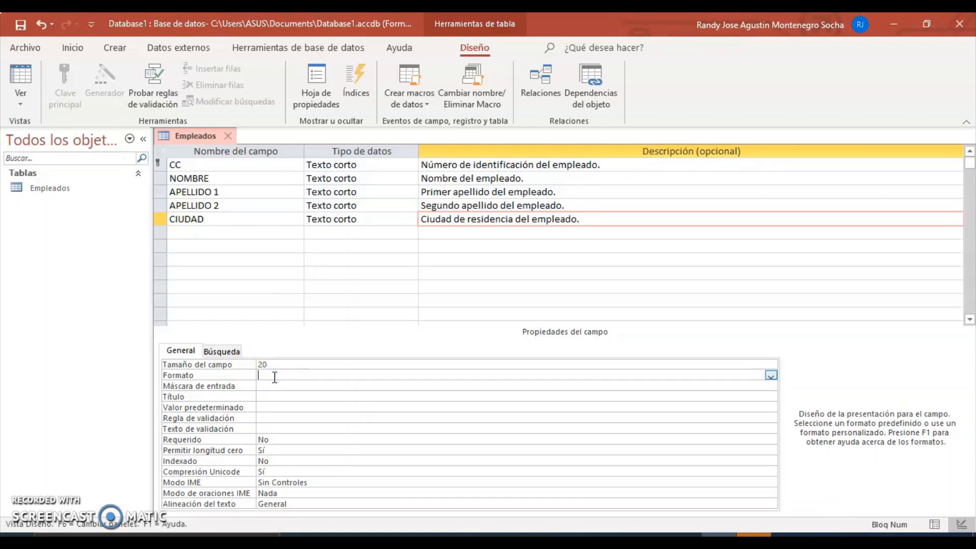
click(266, 407)
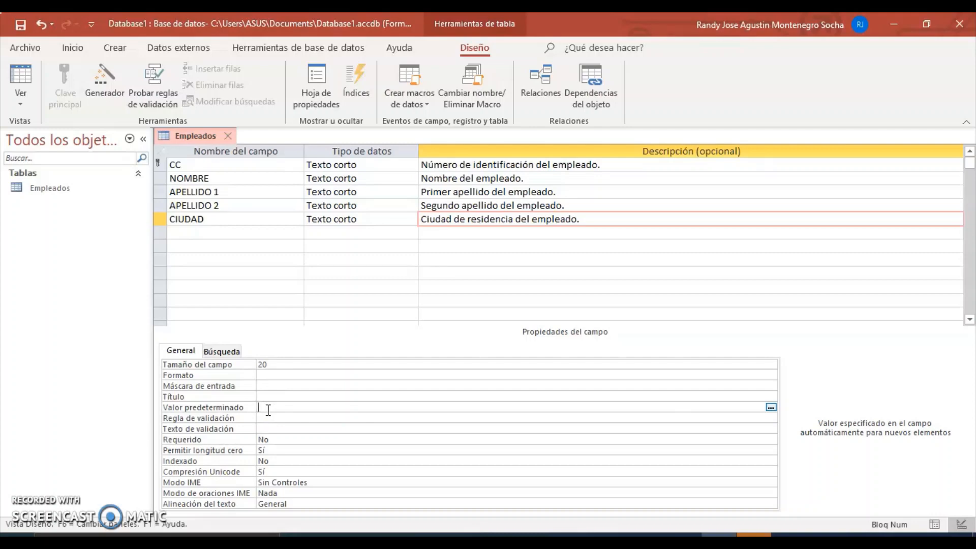
text(Bogotá)
click(282, 313)
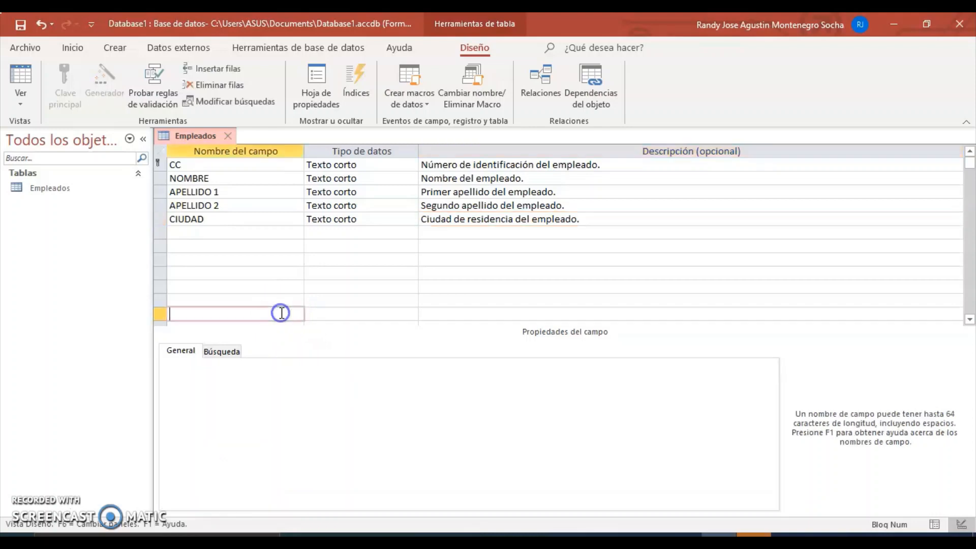
click(244, 216)
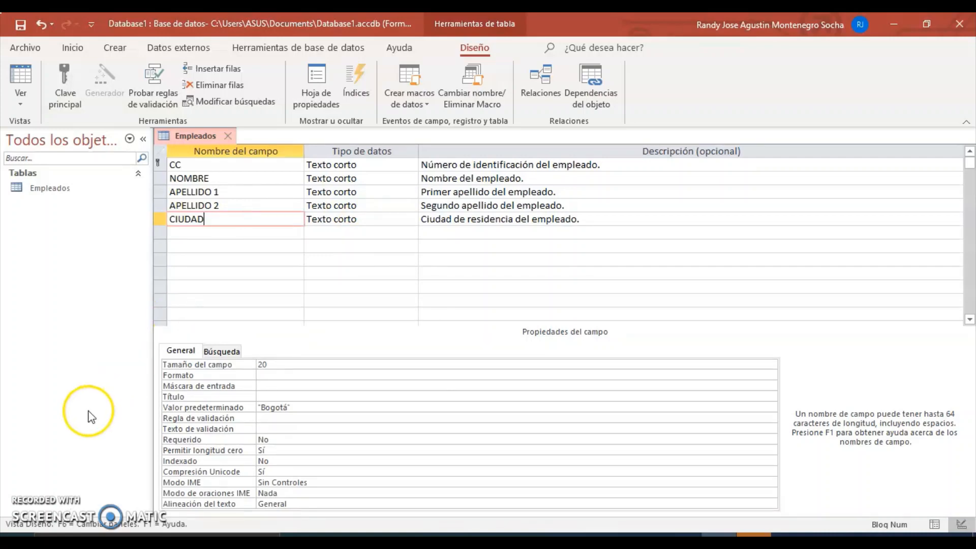
click(26, 502)
click(57, 373)
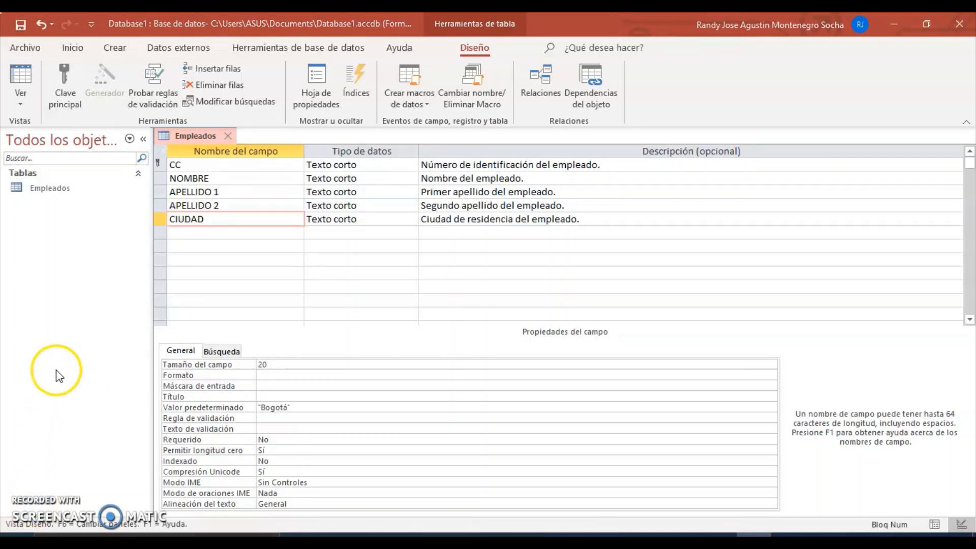
click(22, 93)
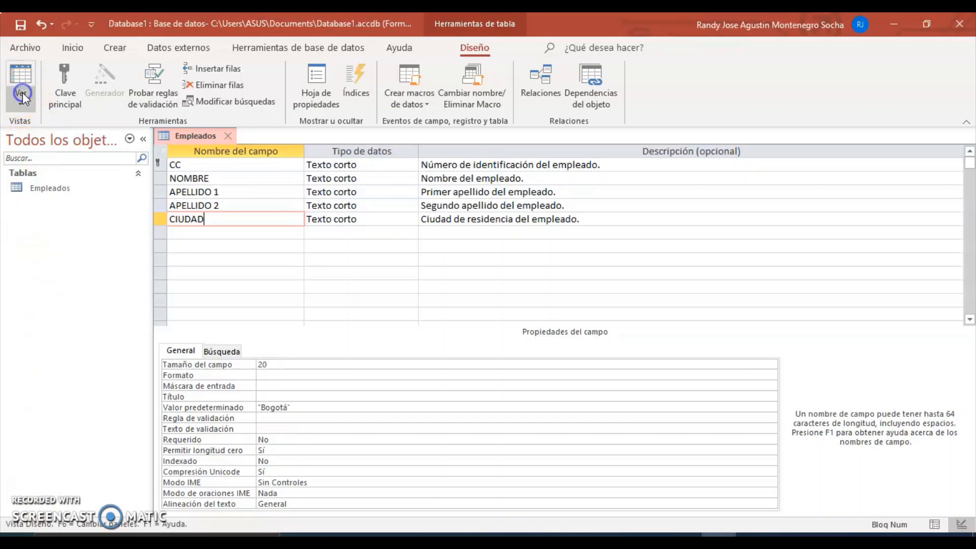
Step: Save the table, switch to Datasheet View, and replace the default city Bogotá with Mosquera
click(43, 136)
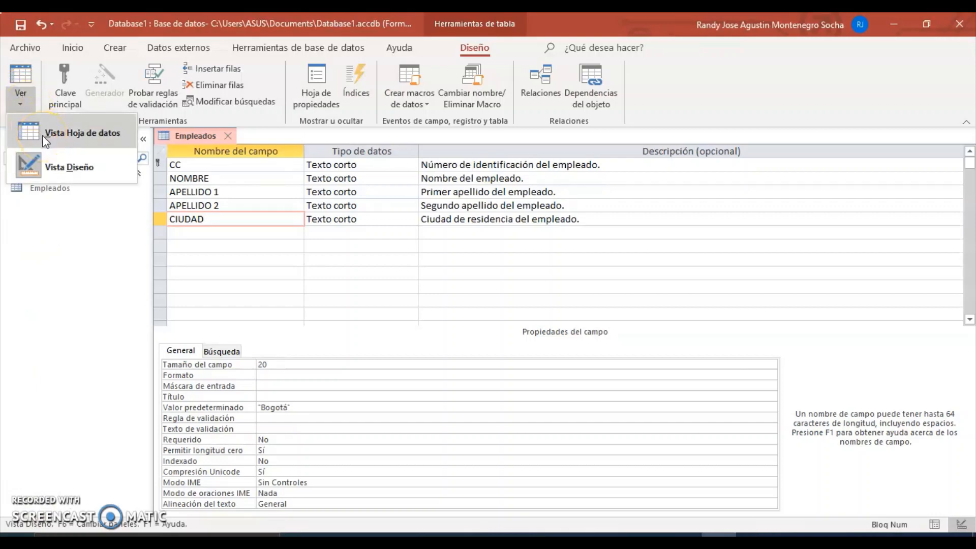
click(44, 136)
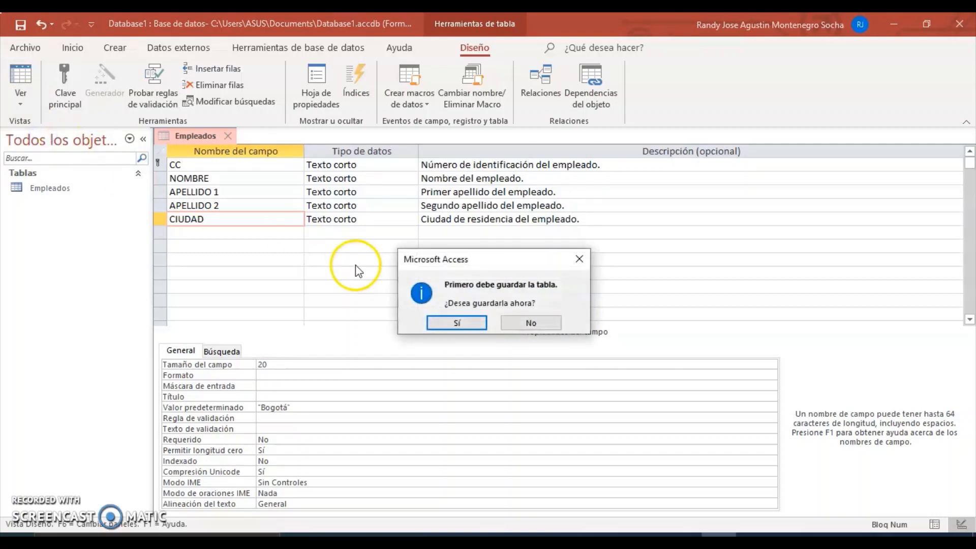
click(456, 326)
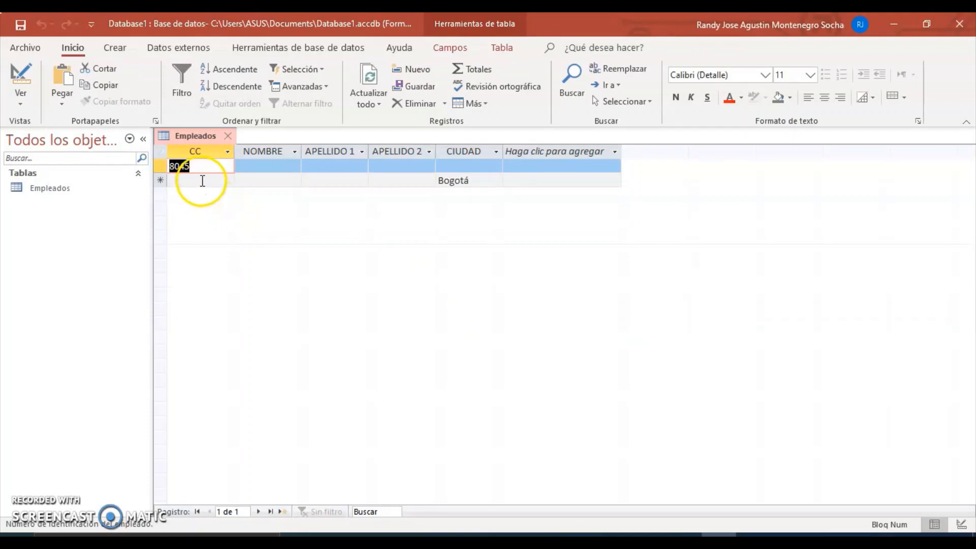
click(464, 180)
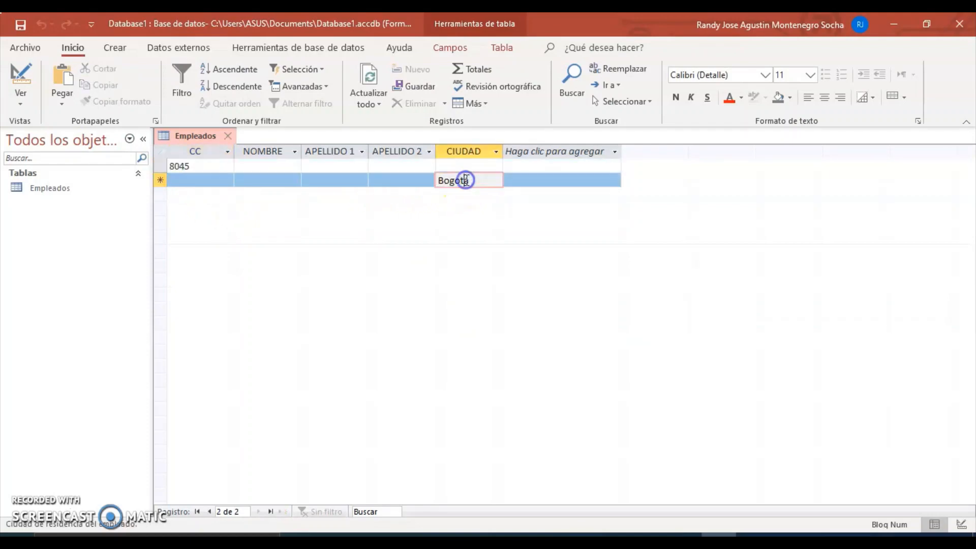
drag(475, 180, 436, 180)
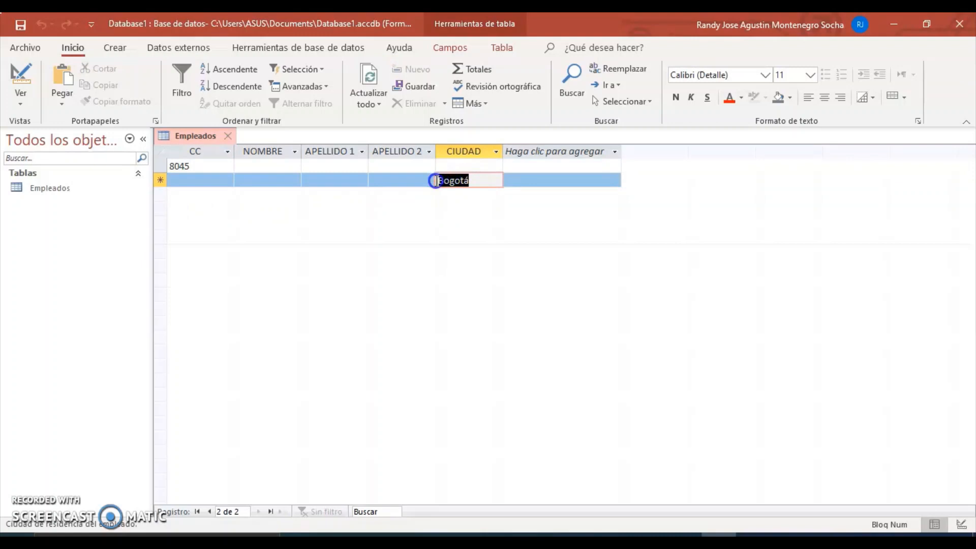
text(Mo)
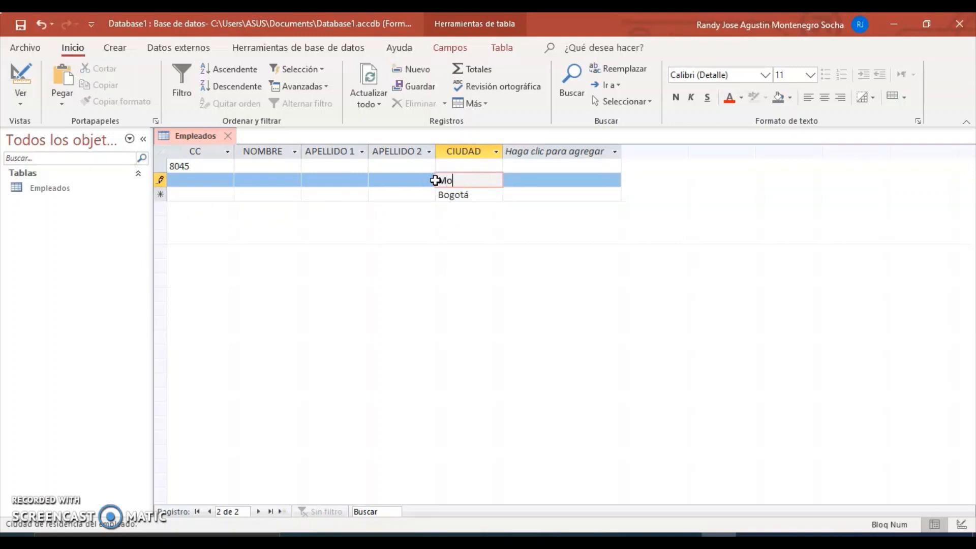
text(squera)
Step: Enter the employee's ID number, first name and both surnames in the new record
click(182, 182)
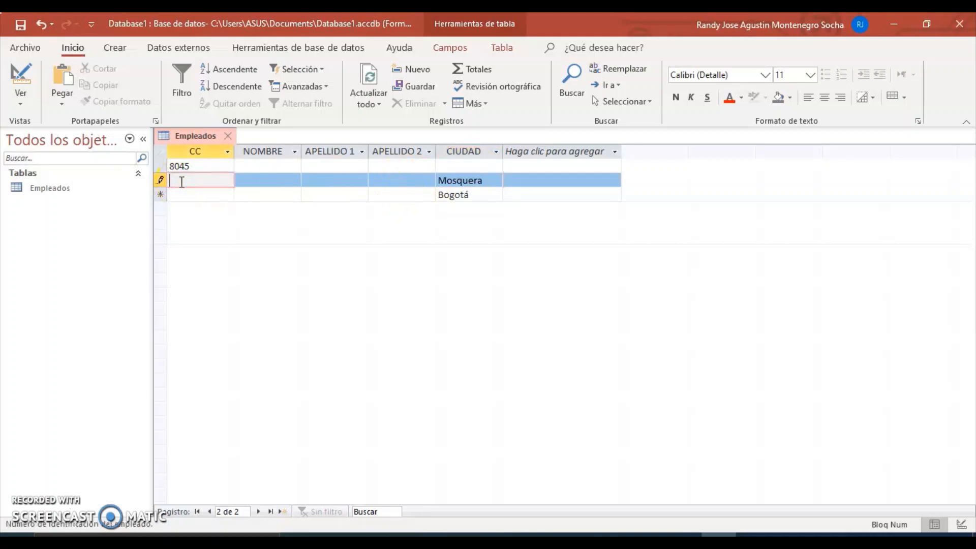
click(259, 181)
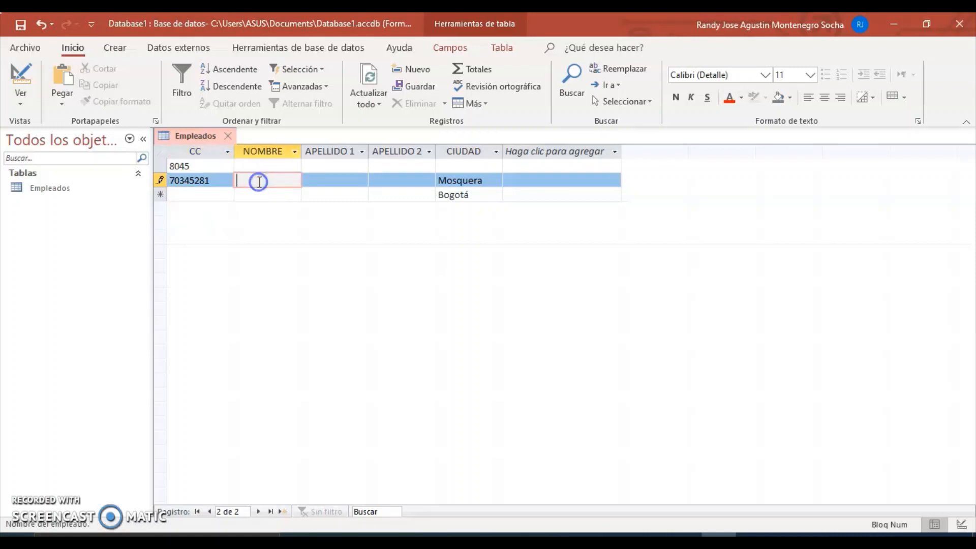
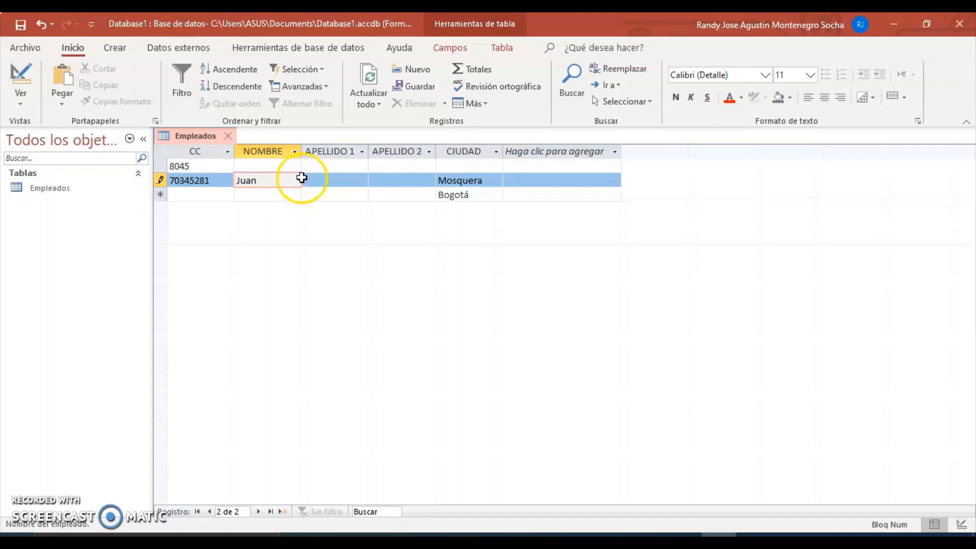
click(310, 179)
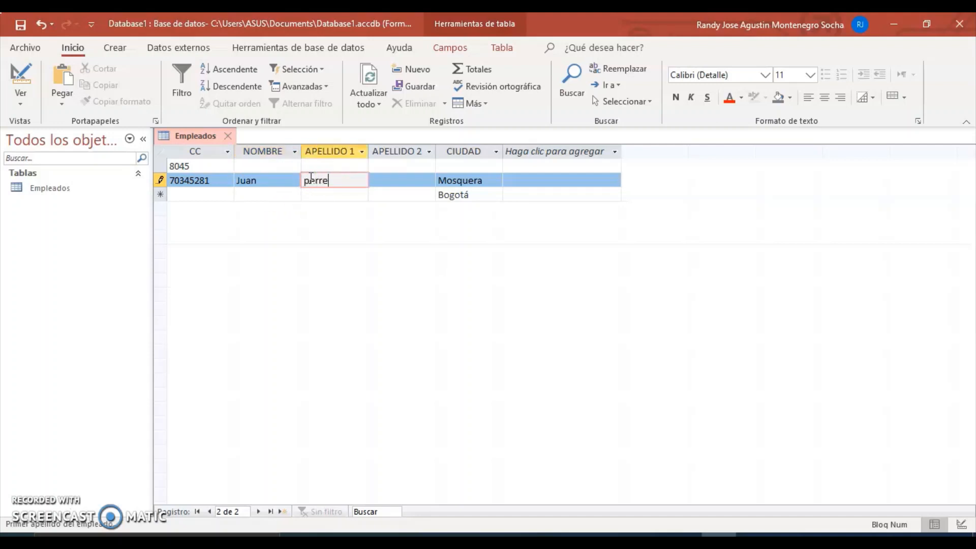
click(311, 177)
key(BackSpace)
click(321, 186)
key(BackSpace)
key(BackSpace)
key(BackSpace)
key(BackSpace)
click(401, 182)
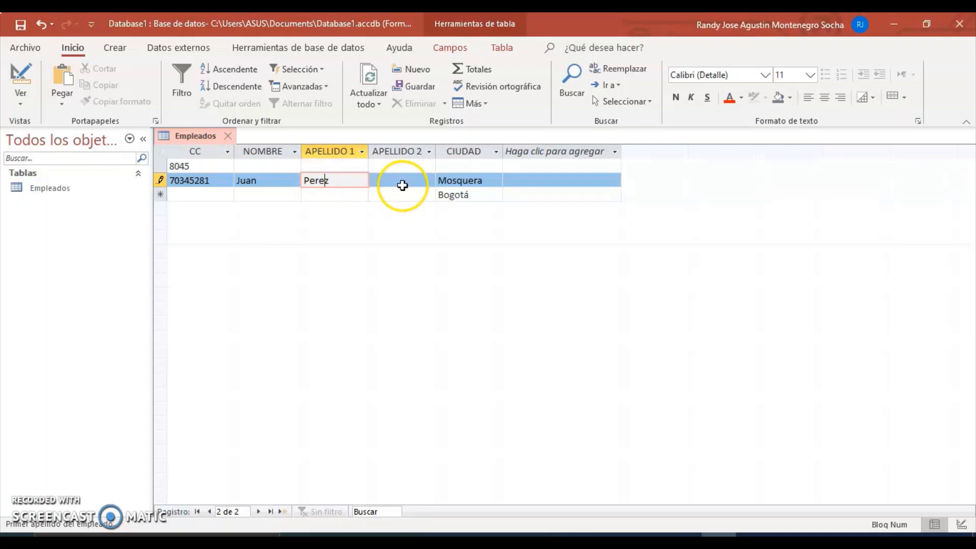
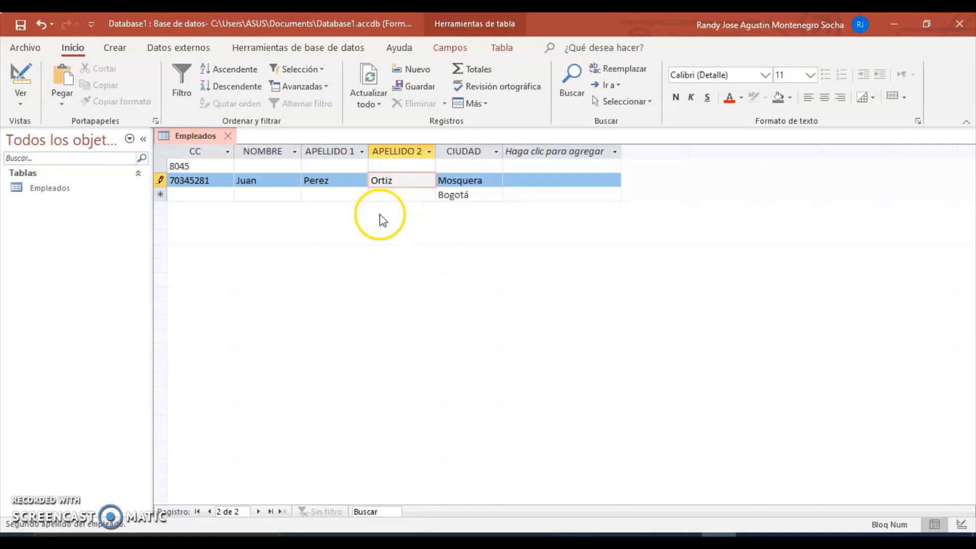
click(370, 270)
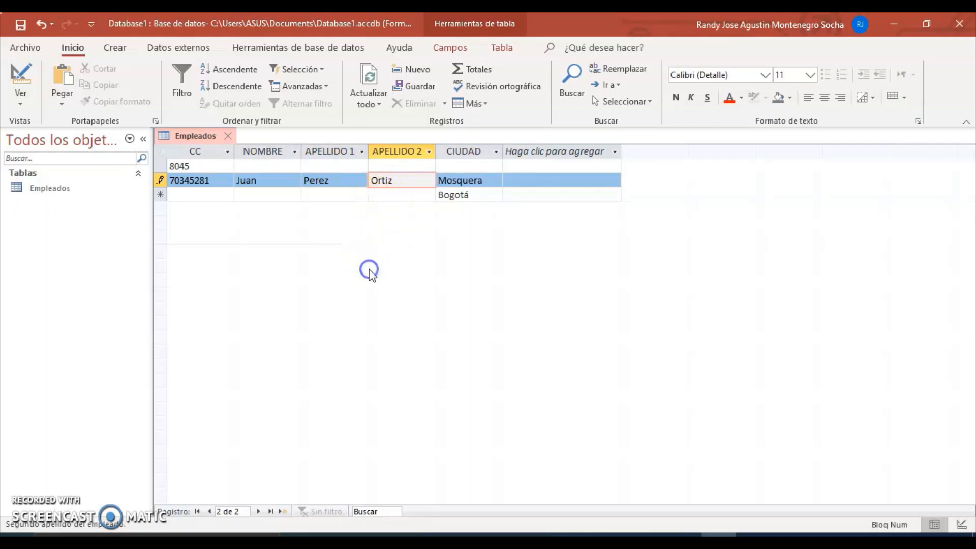
key(Tab)
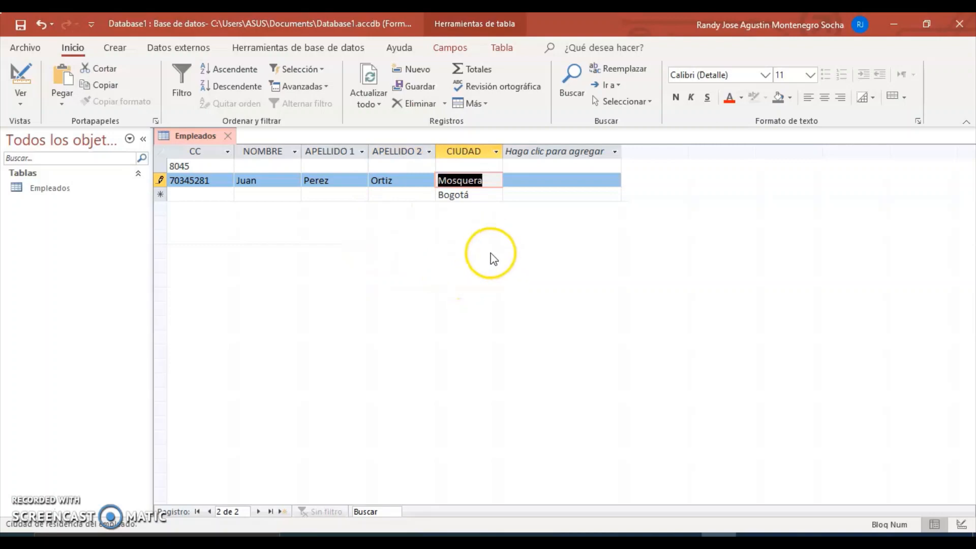
Step: Commit the second employee record and reopen Empleados in Design View at the row below CIUDAD
click(475, 194)
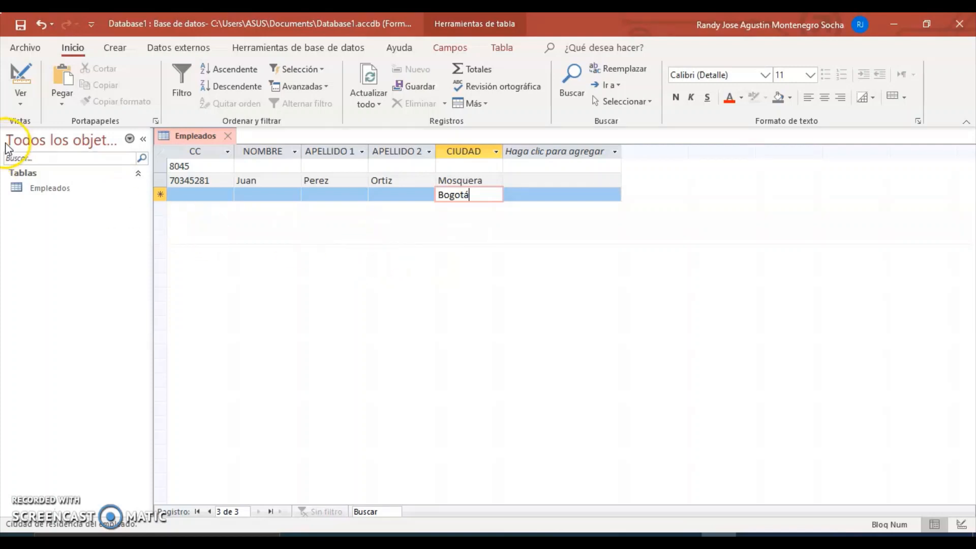
click(20, 98)
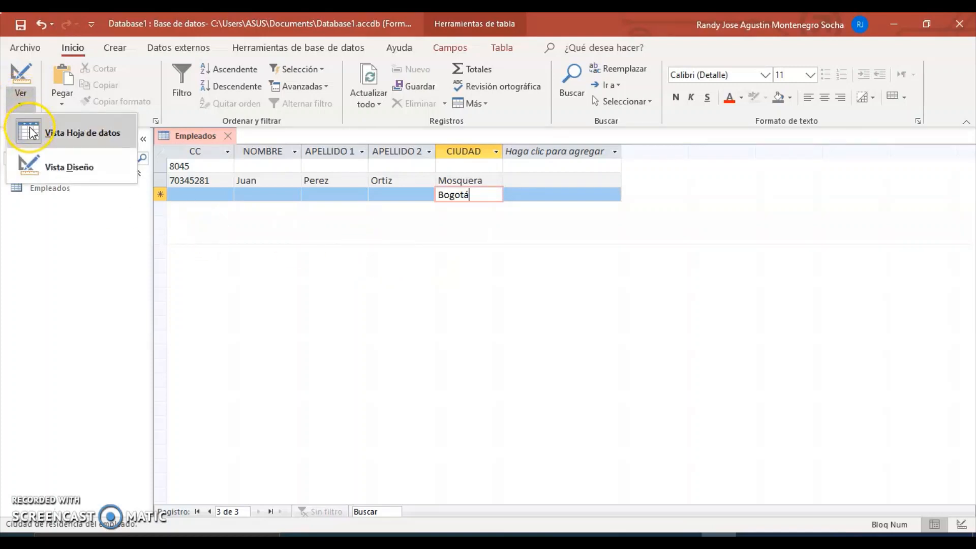
click(32, 167)
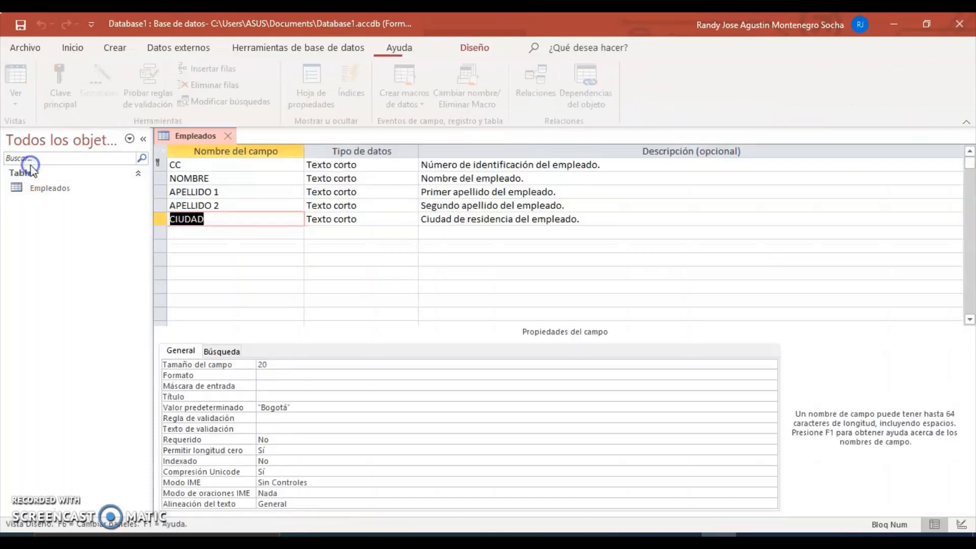
click(219, 237)
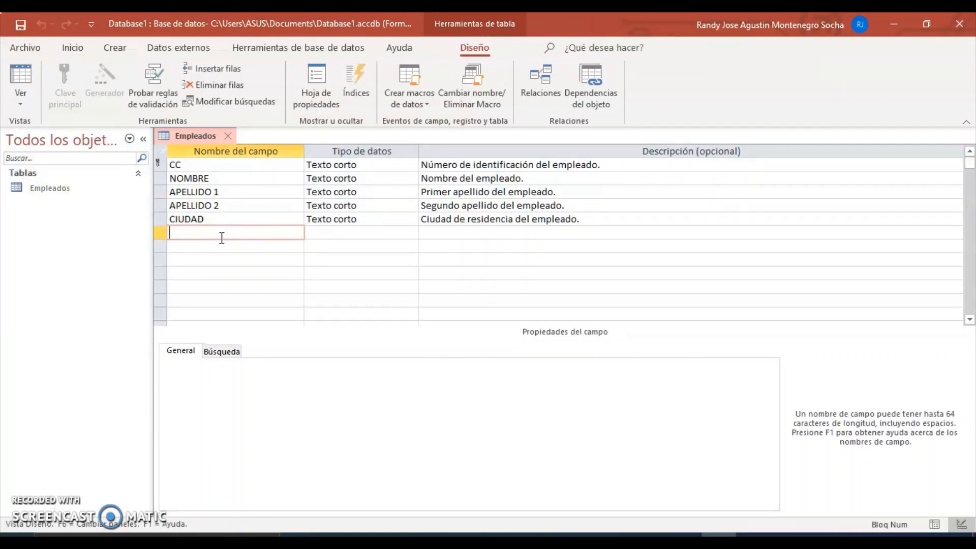
Step: Select the CIUDAD field and place the cursor in its Formato property
click(218, 218)
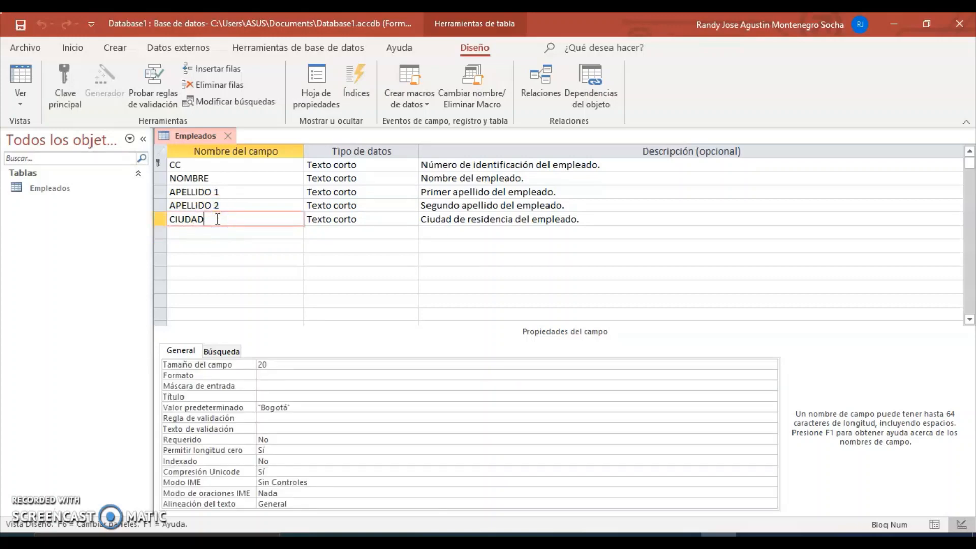
click(268, 376)
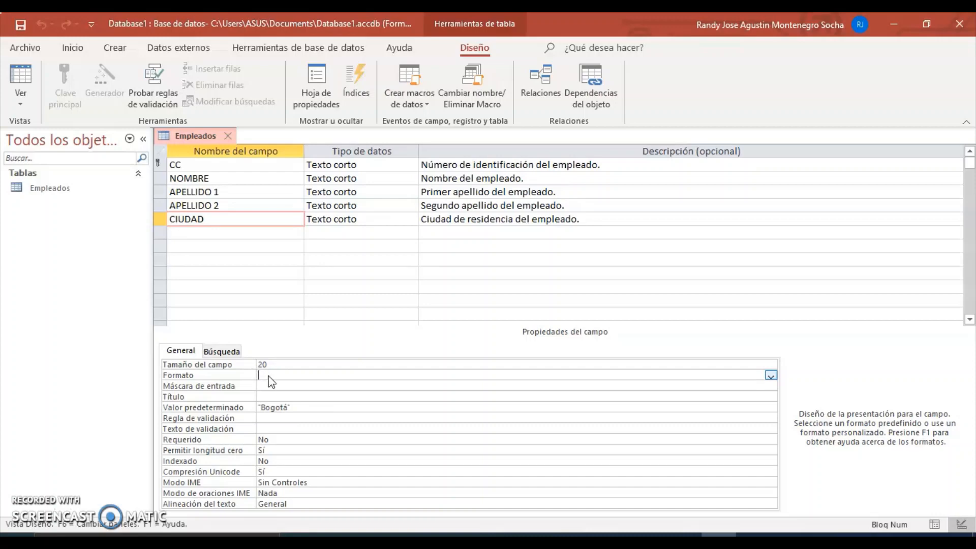
Step: From F1 help, read the TextBox.Format (Access) article's format symbols and examples, then minimize Chrome
key(F1)
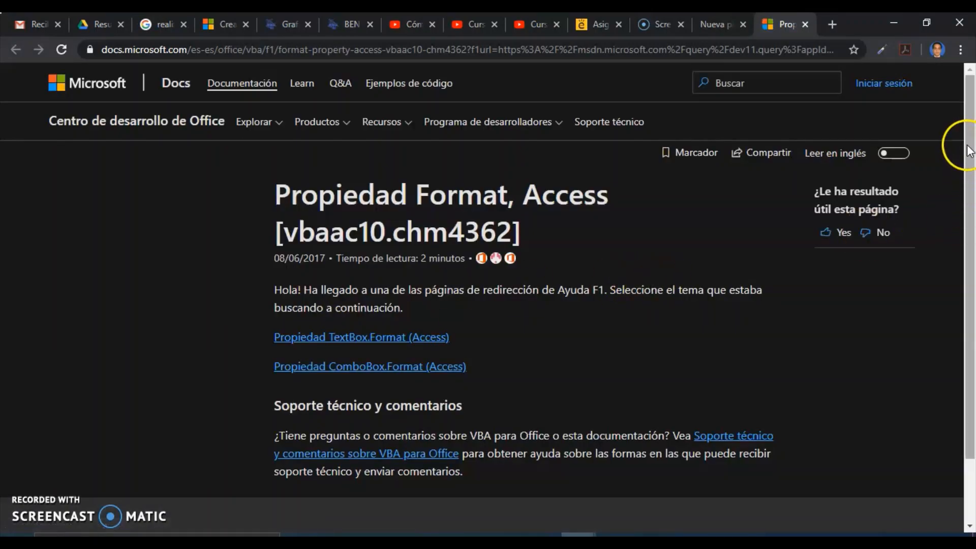
scroll(967, 174, down, 3)
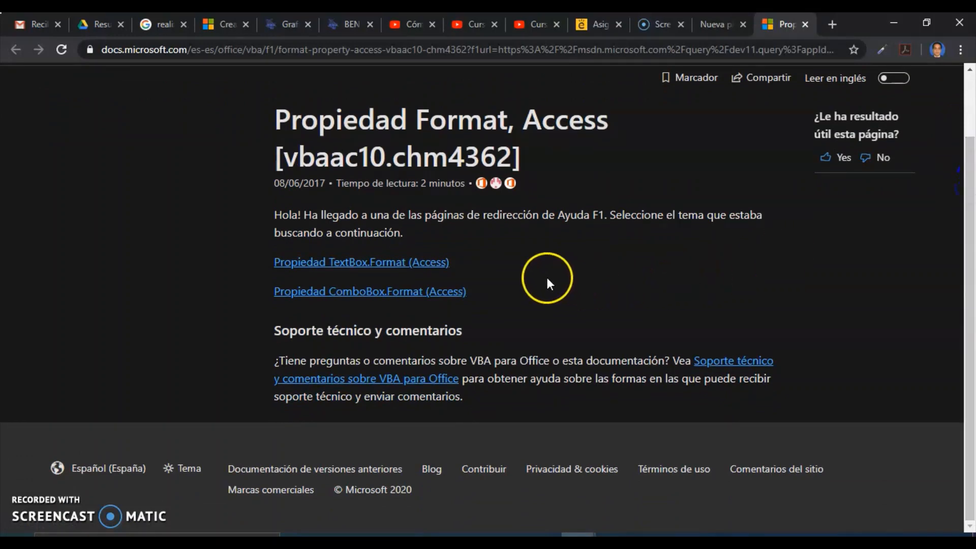
click(412, 262)
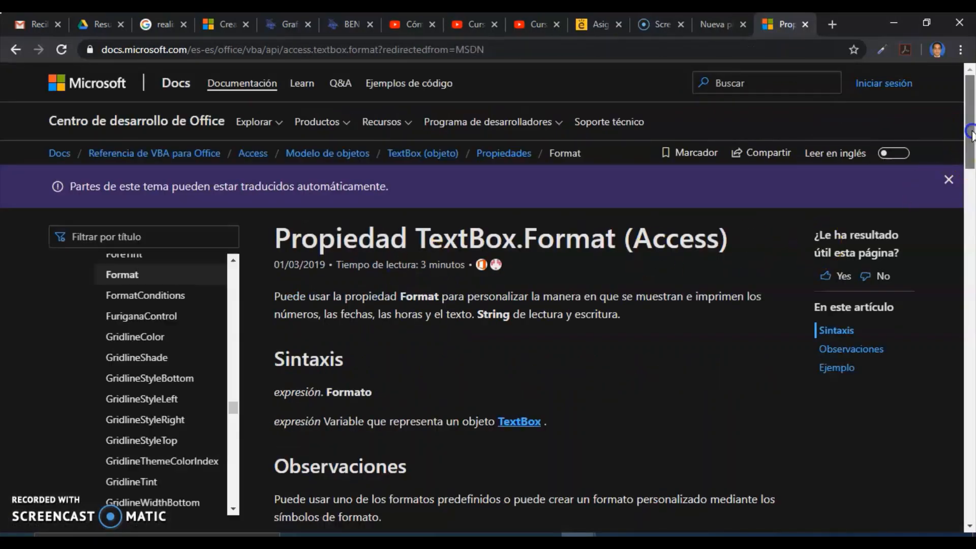
drag(973, 142, 973, 162)
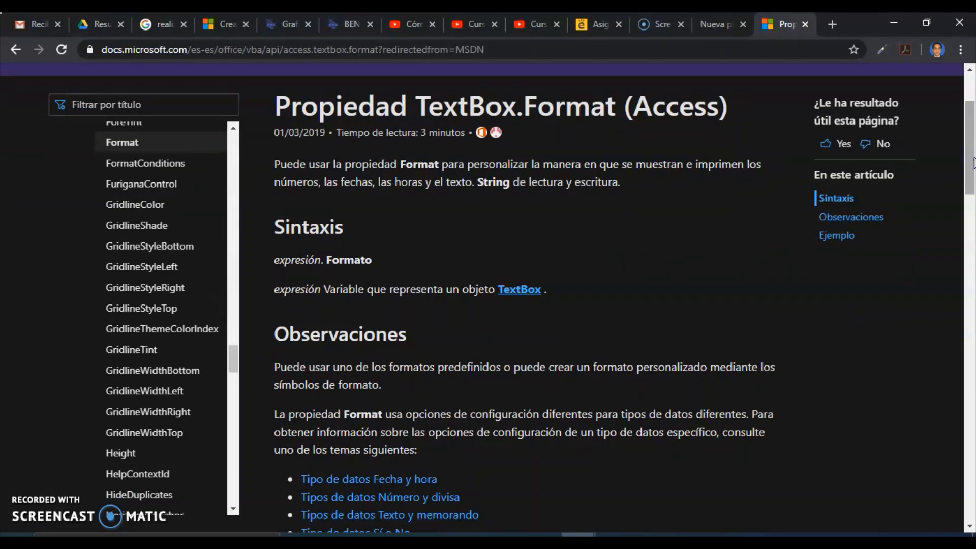
drag(972, 163, 972, 302)
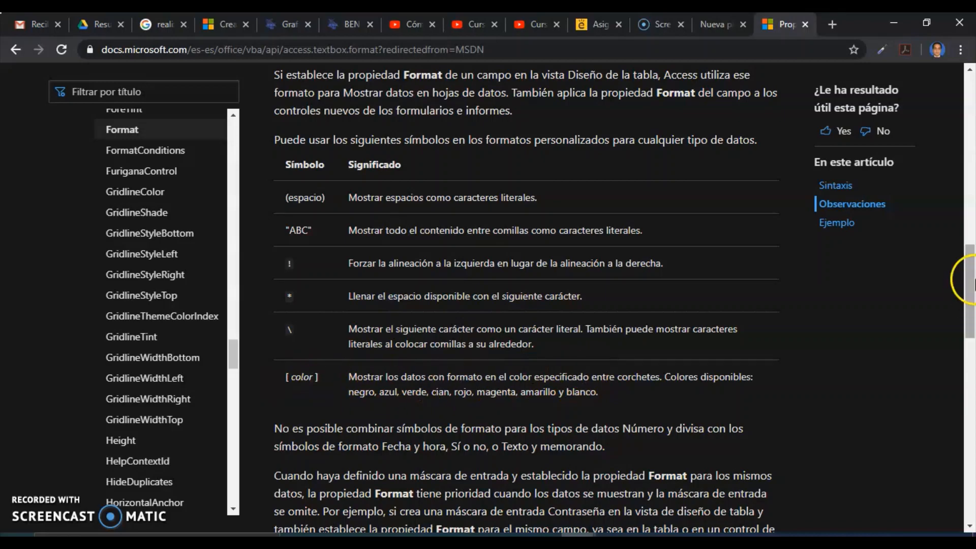
drag(970, 261, 971, 401)
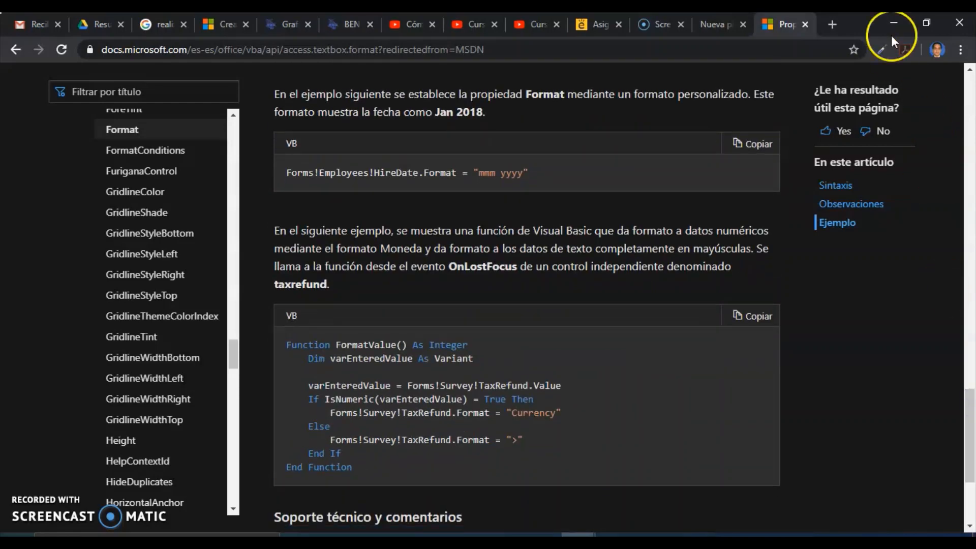
click(890, 22)
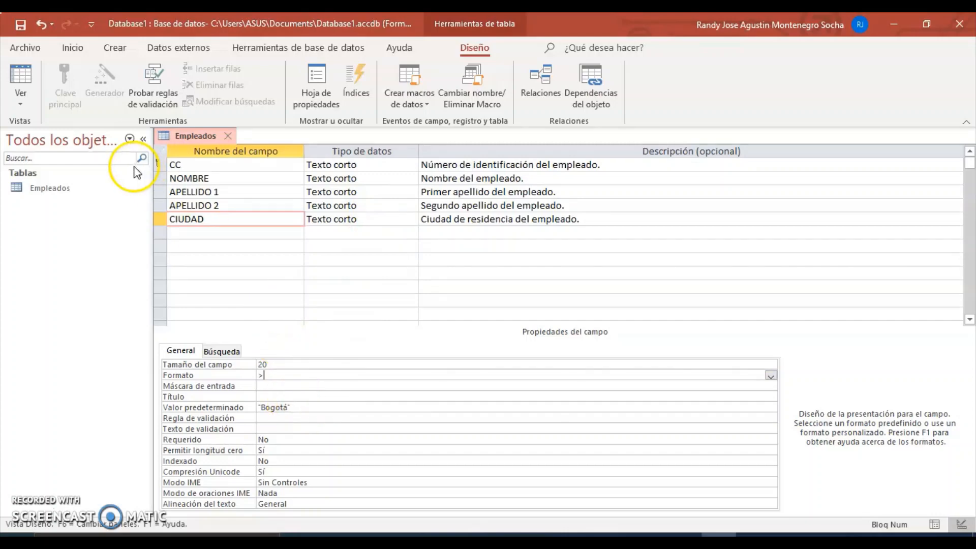
Step: Save the table design and view the Empleados records in Datasheet View
click(21, 24)
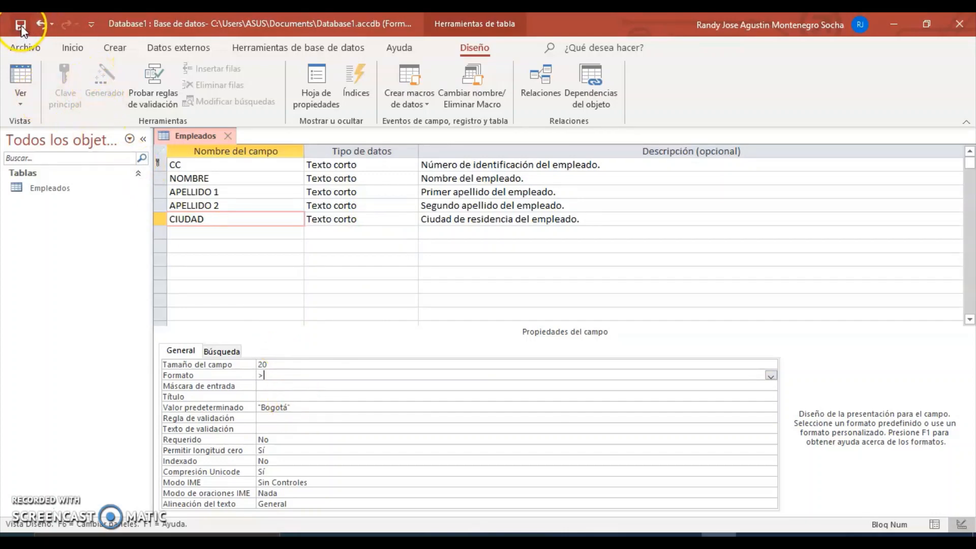
click(20, 95)
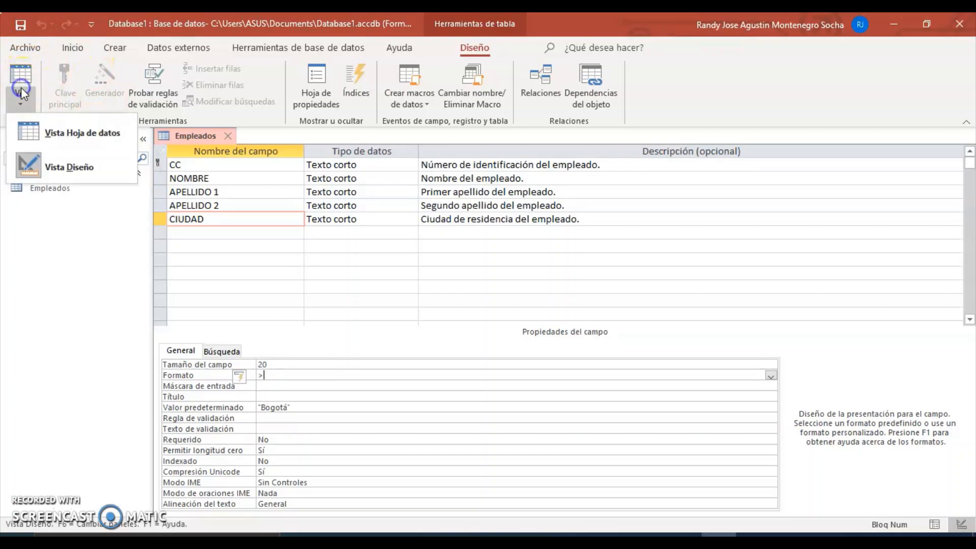
click(33, 141)
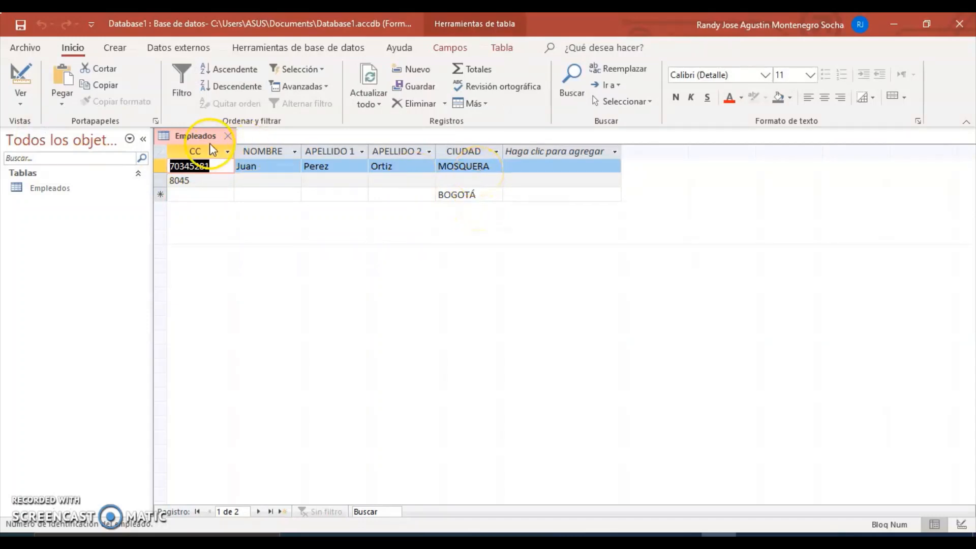
Step: Delete the '>' format from CIUDAD, save, and confirm city names show in normal case
click(21, 81)
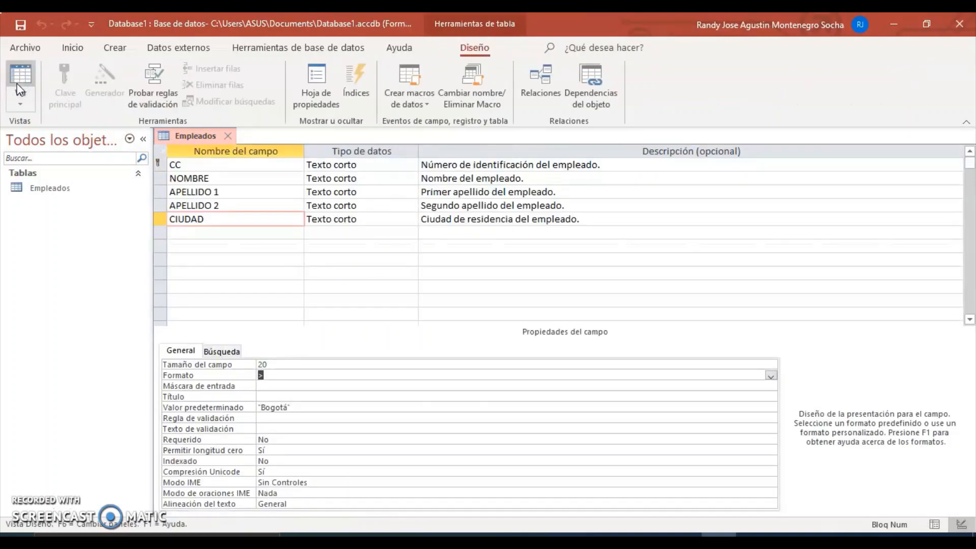
click(275, 375)
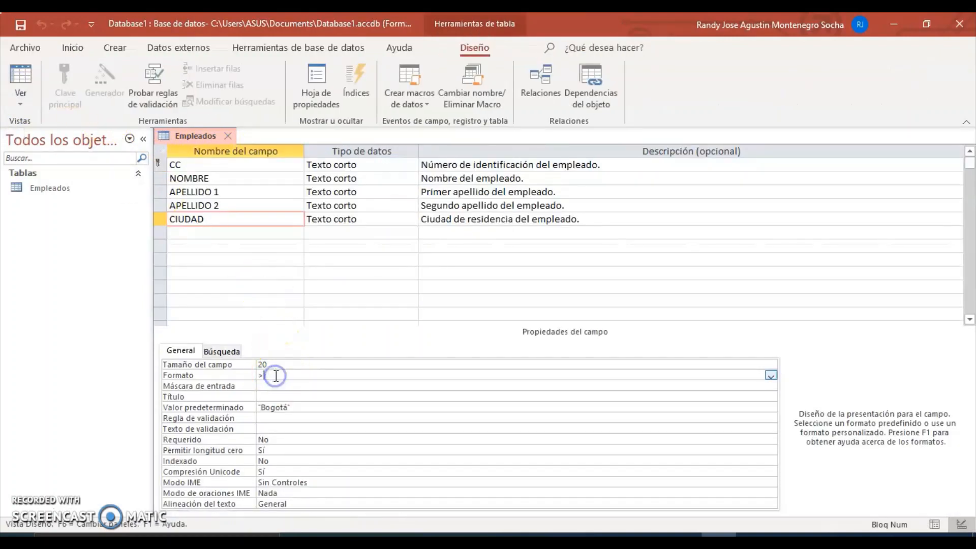
key(BackSpace)
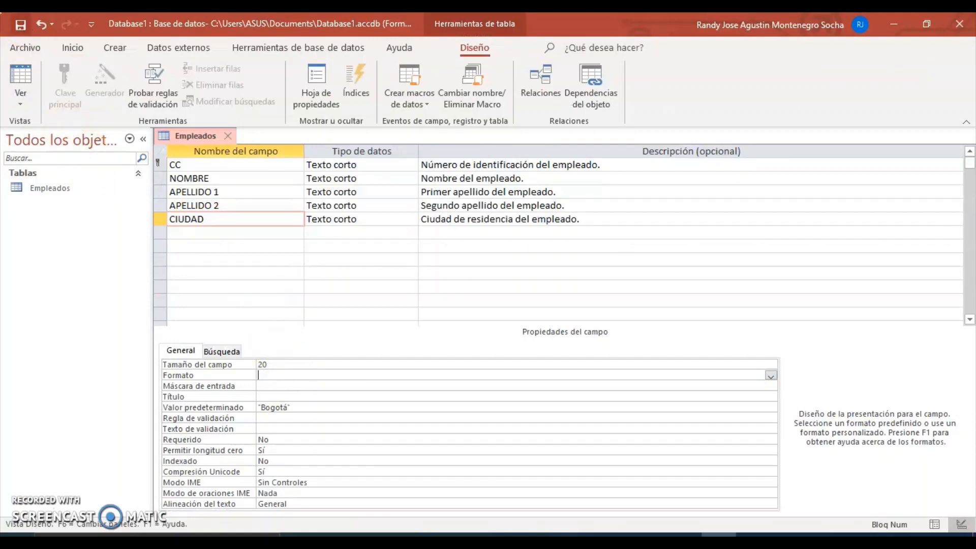
click(20, 24)
click(22, 76)
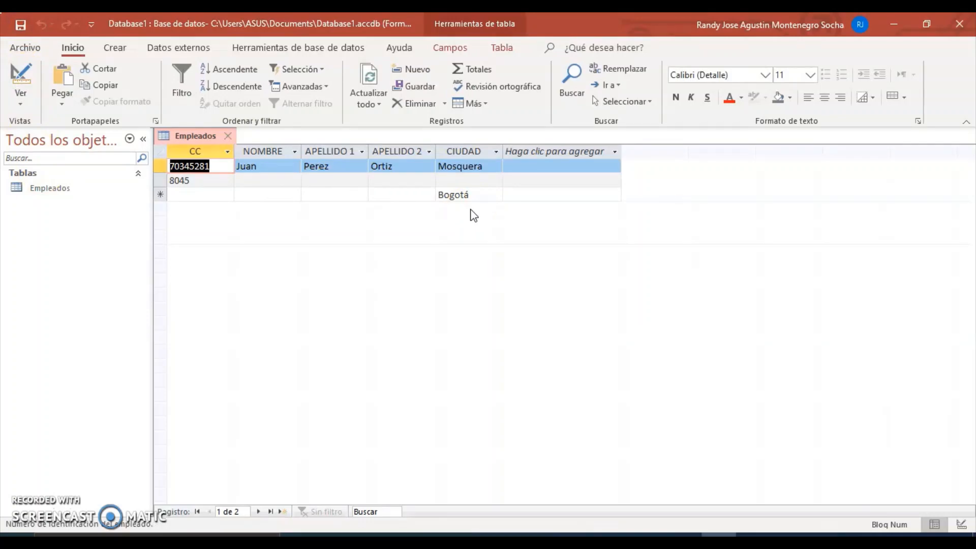
Step: Switch the Empleados table back to Design View
click(23, 84)
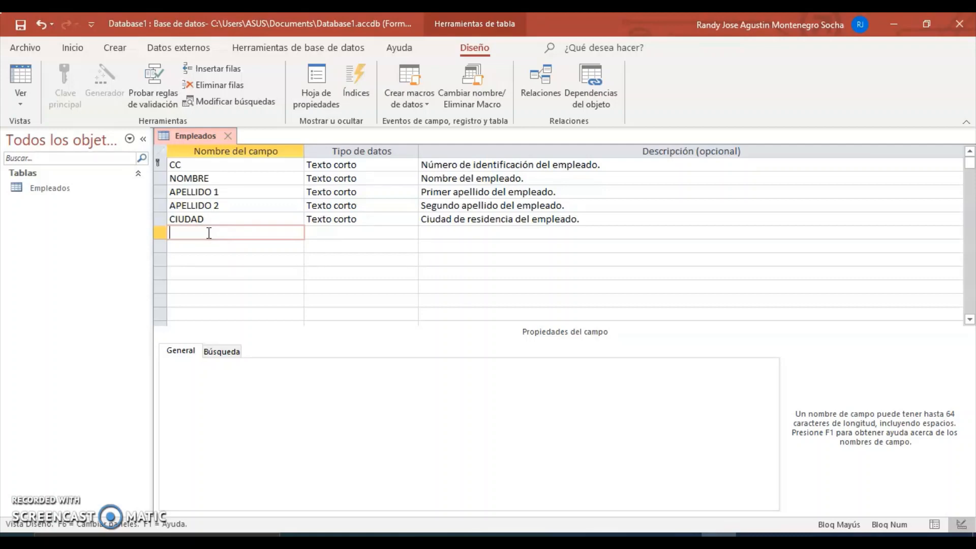
Step: Add a Texto corto field CUENTA described as 'Número de cuenta del empleado.'
text(CUENTA)
click(332, 232)
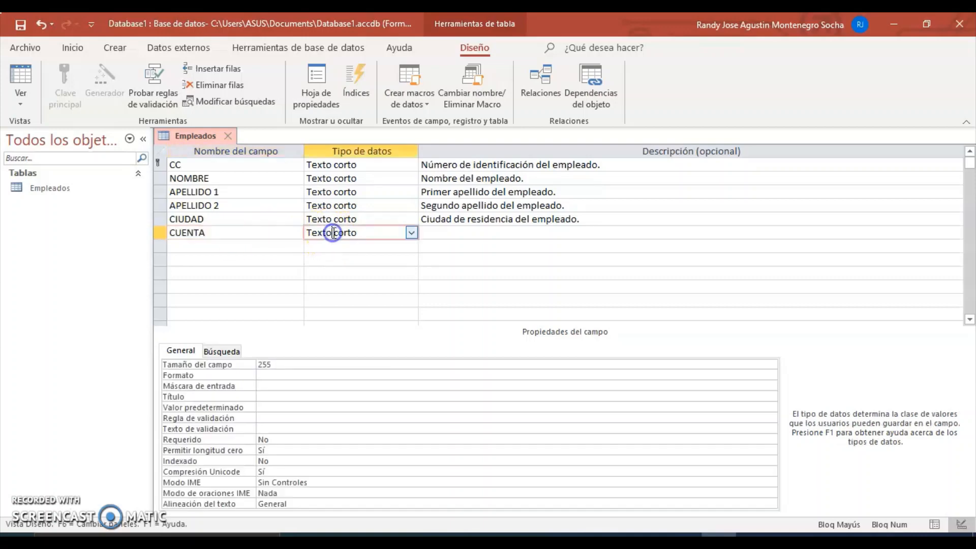
click(458, 235)
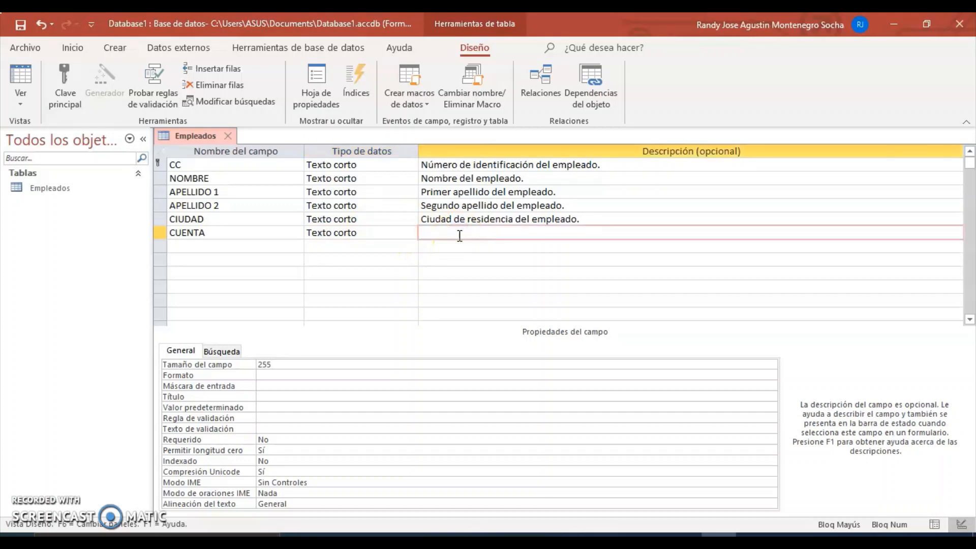
text(nU)
key(BackSpace)
key(BackSpace)
text(N)
key(Caps_Lock)
text(úmero de cuenta del empleado.)
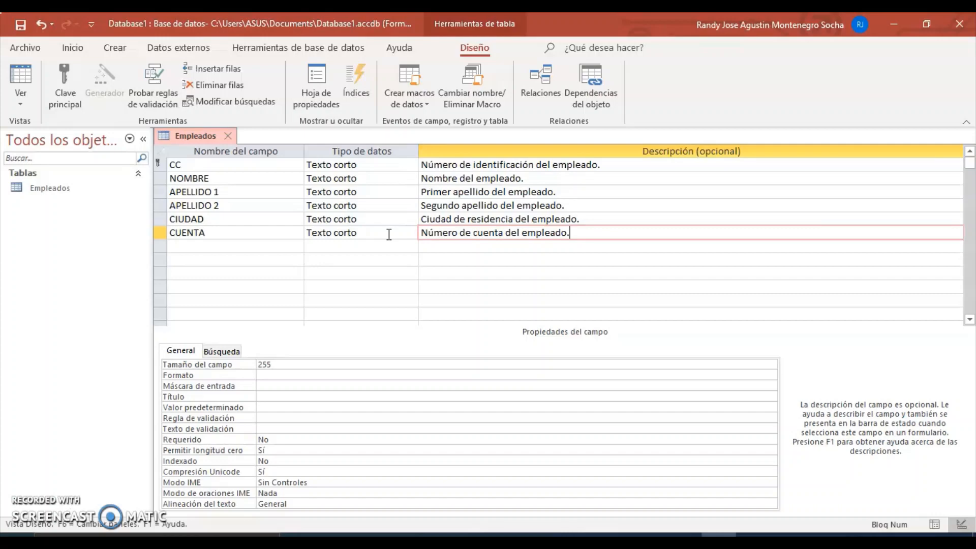
Step: Change CUENTA's field size from 255 to 40
click(388, 233)
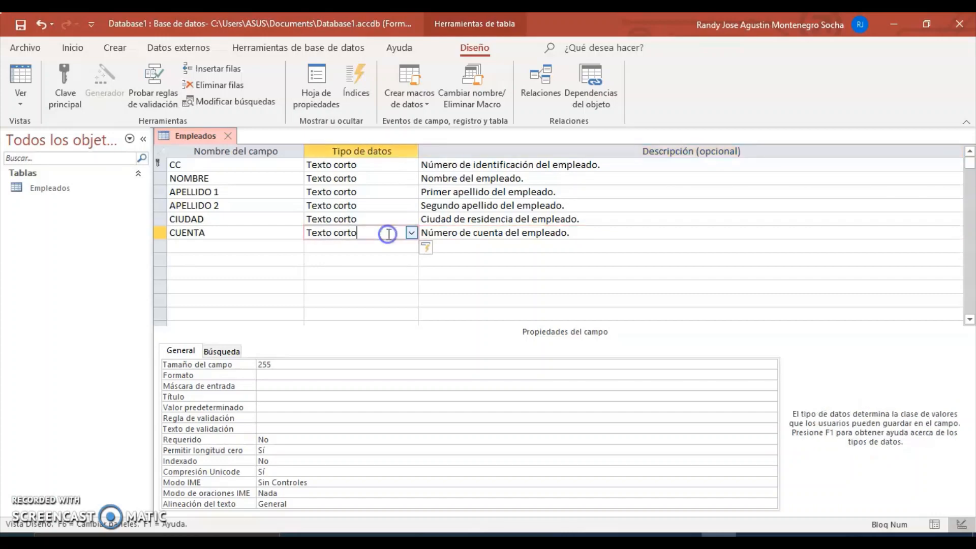
click(270, 364)
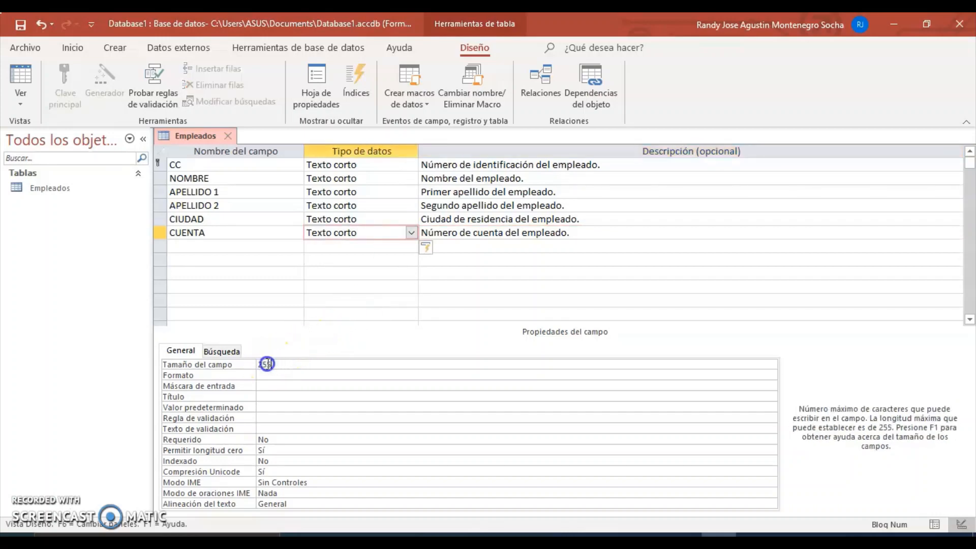
drag(270, 364, 235, 364)
text(40)
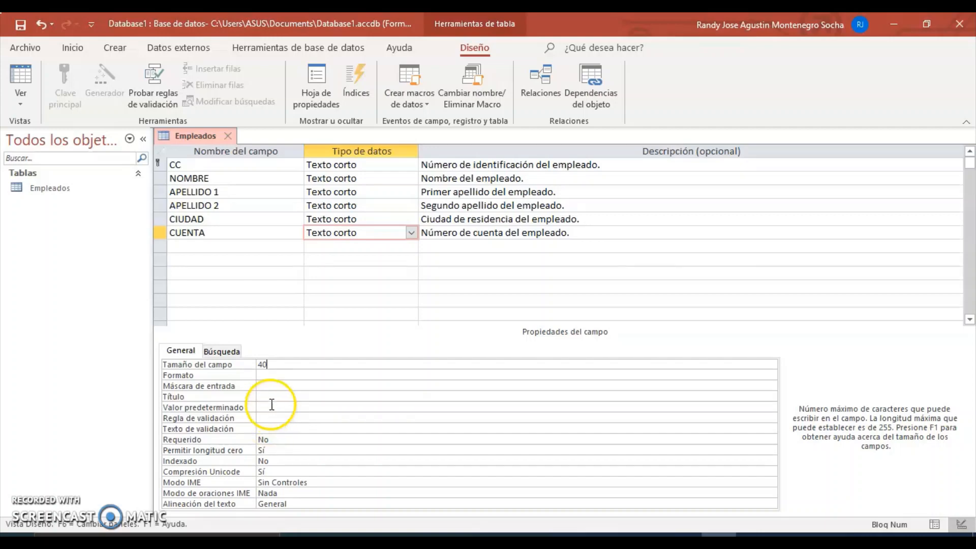
Step: Launch the input mask wizard for CUENTA, saving the table when prompted
click(268, 387)
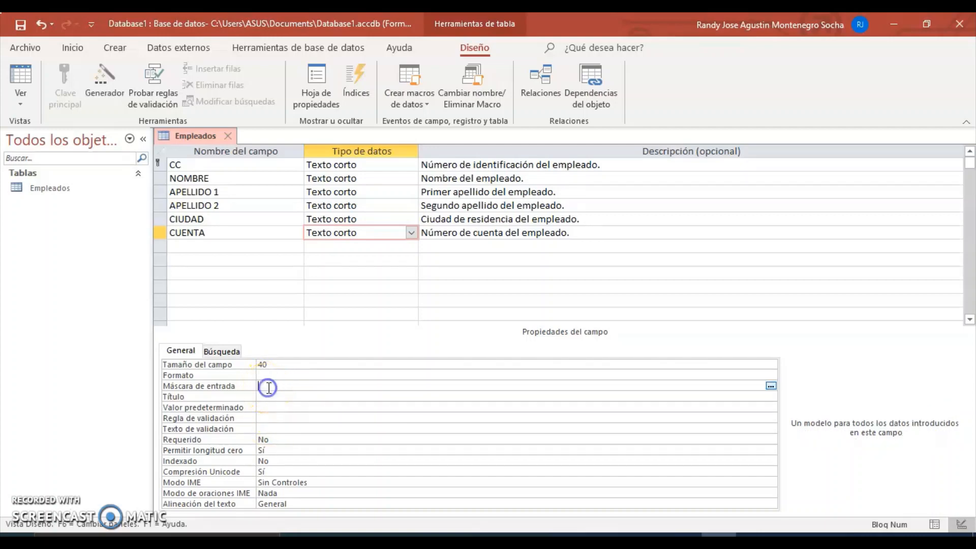
click(770, 386)
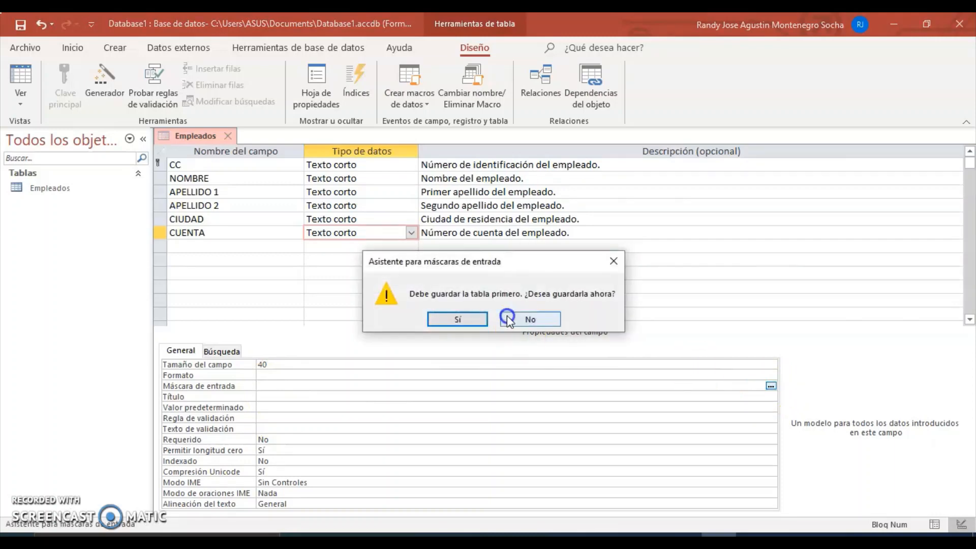
click(466, 319)
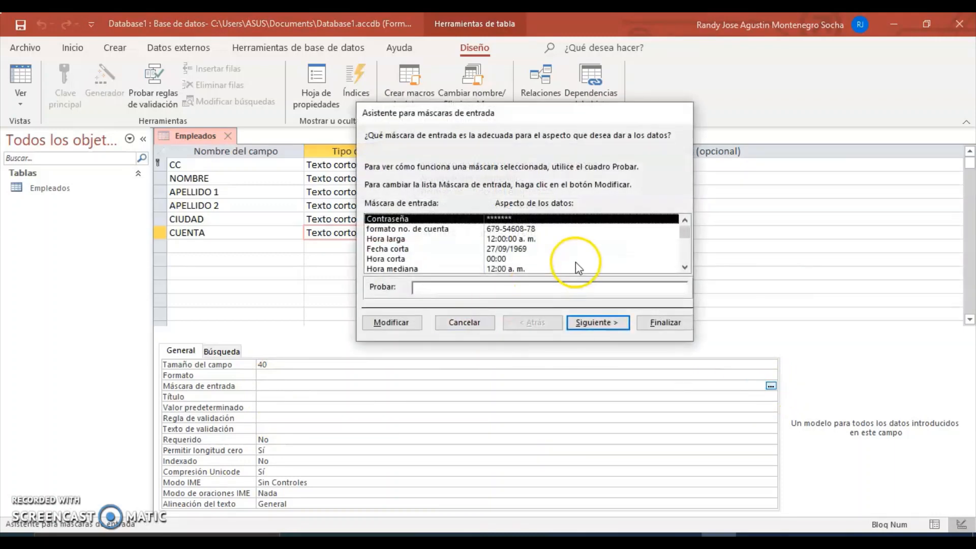
Step: Compare the Contraseña and formato no. de cuenta masks, then select formato no. de cuenta
click(532, 230)
click(513, 220)
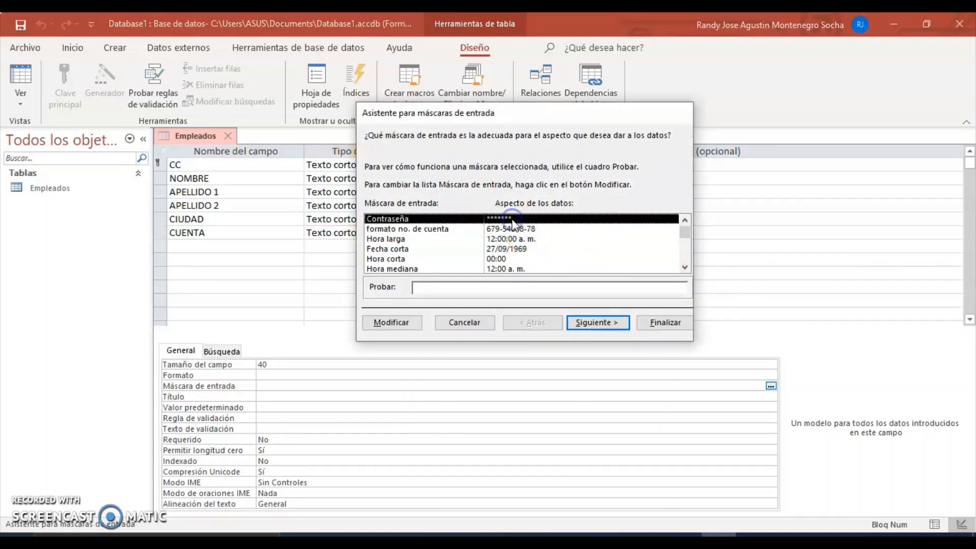
click(516, 229)
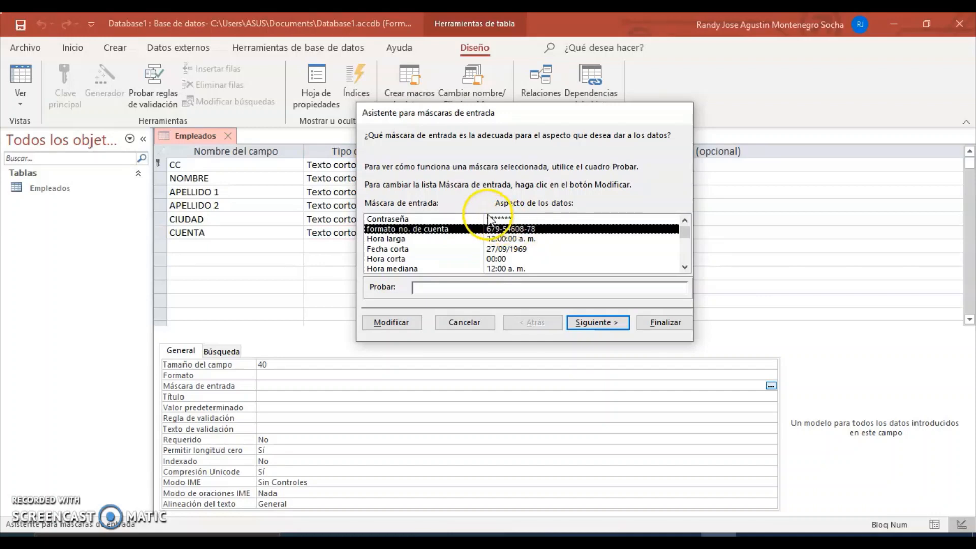
click(506, 219)
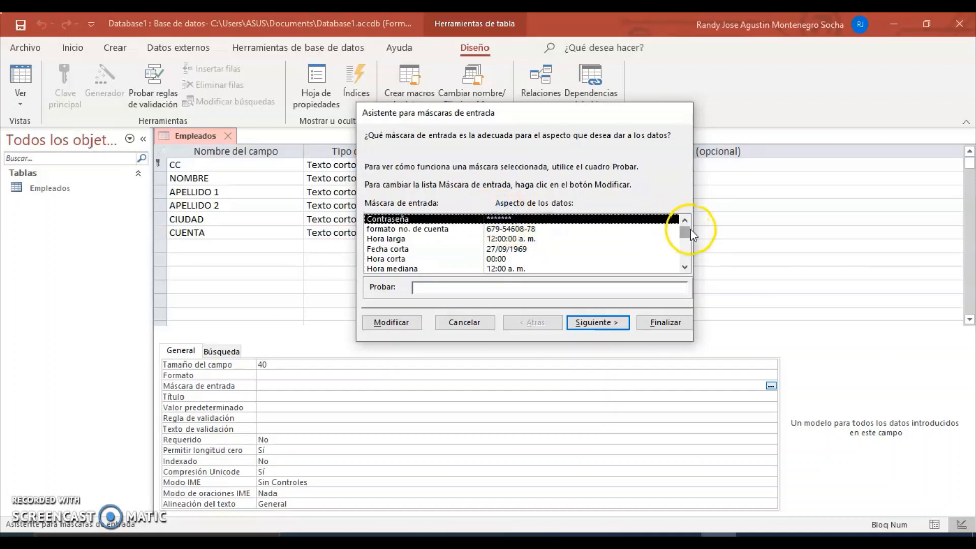
click(685, 267)
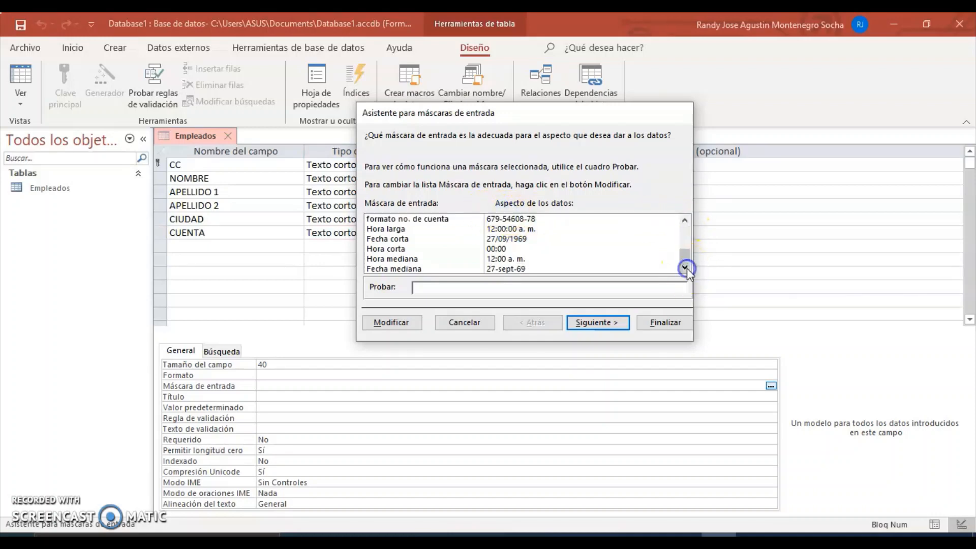
click(685, 221)
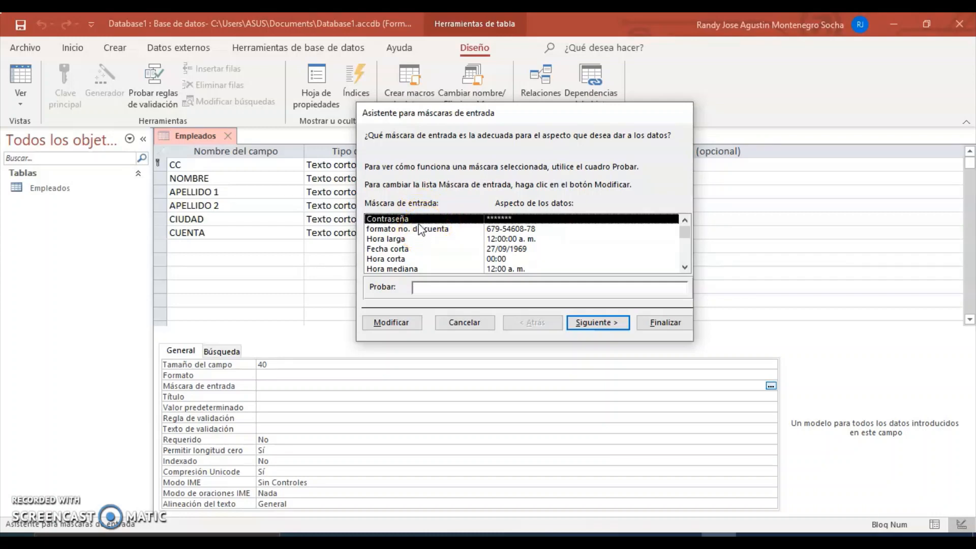
click(422, 230)
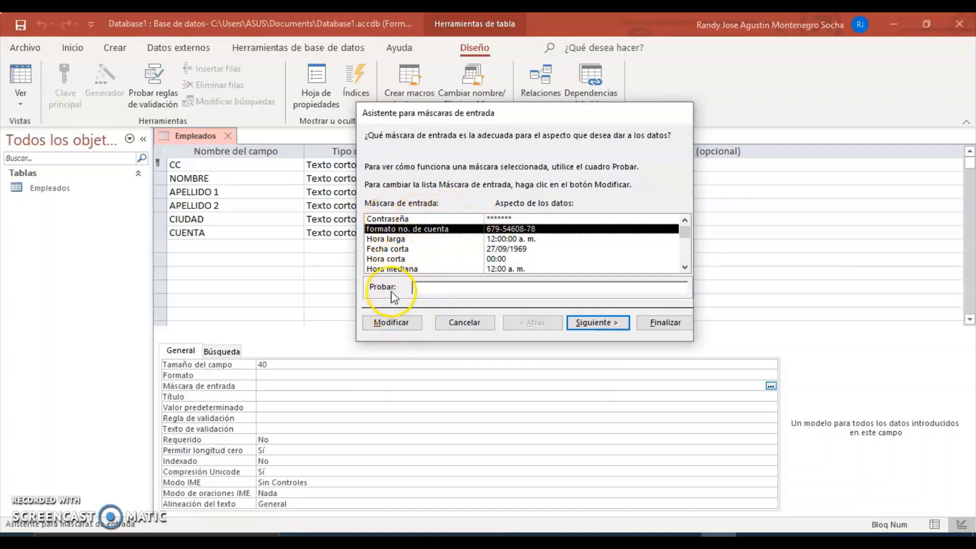
click(397, 322)
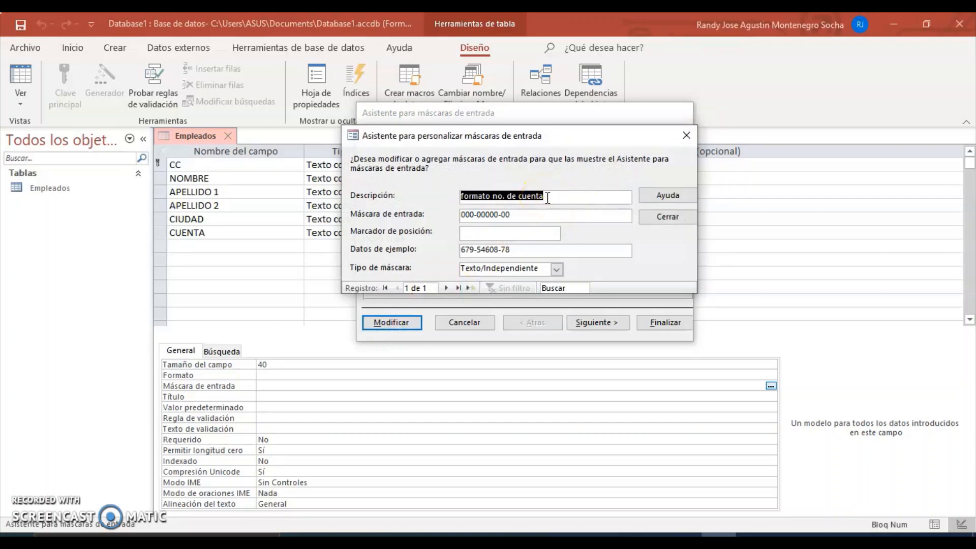
text(n)
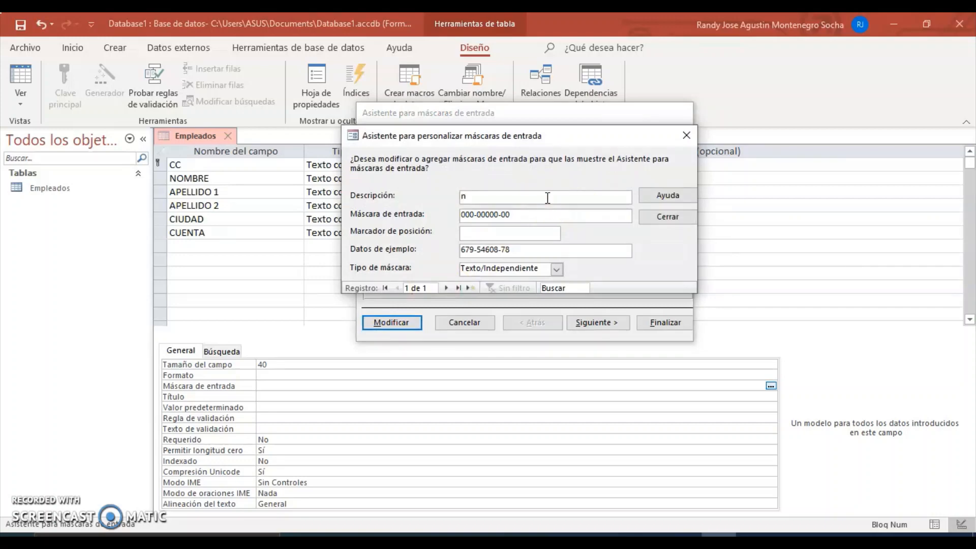
text(o de cuenta)
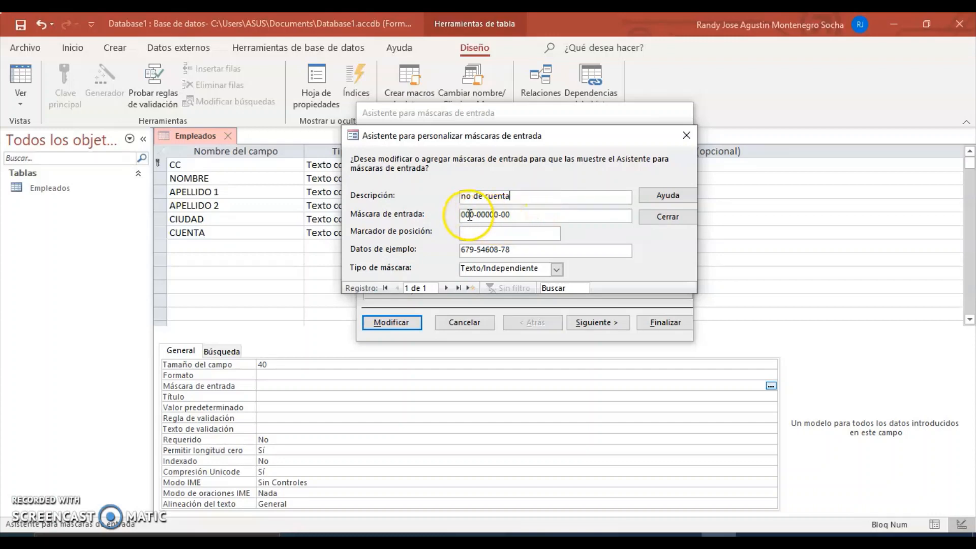
click(471, 215)
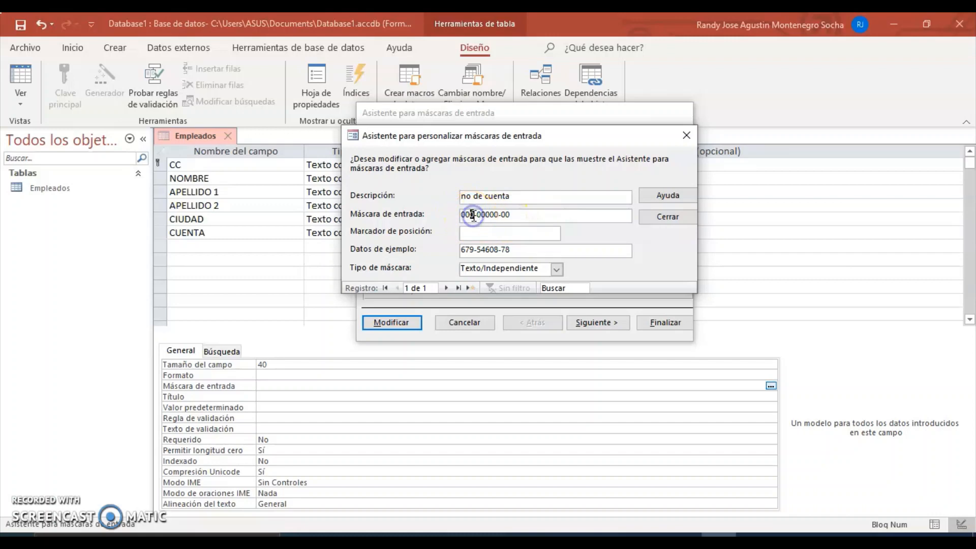
click(473, 215)
key(BackSpace)
key(BackSpace)
key(BackSpace)
click(510, 215)
key(BackSpace)
key(BackSpace)
key(BackSpace)
key(BackSpace)
key(BackSpace)
key(BackSpace)
key(BackSpace)
key(BackSpace)
key(BackSpace)
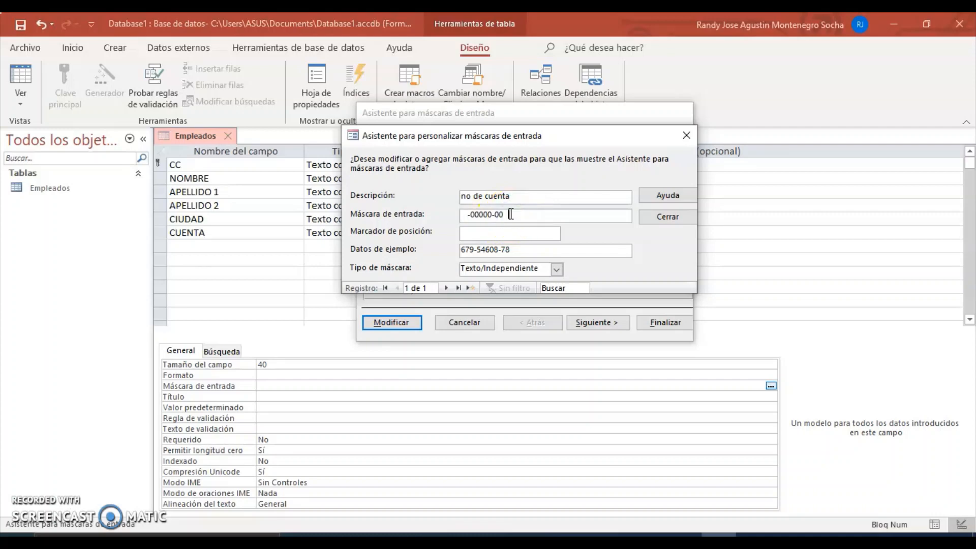
text(0000-0000-000)
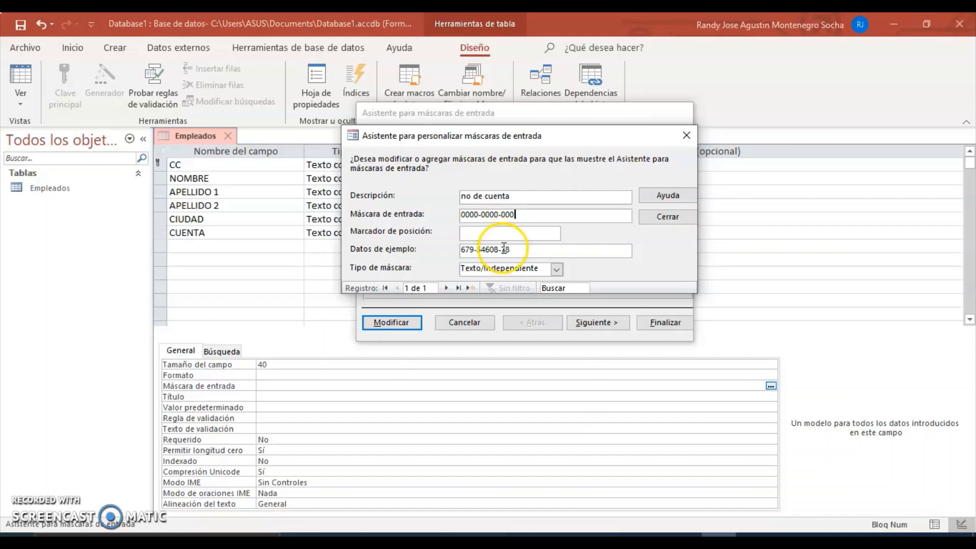
click(515, 248)
key(BackSpace)
key(BackSpace)
key(BackSpace)
key(BackSpace)
key(BackSpace)
key(BackSpace)
key(BackSpace)
key(BackSpace)
key(BackSpace)
key(BackSpace)
key(BackSpace)
key(BackSpace)
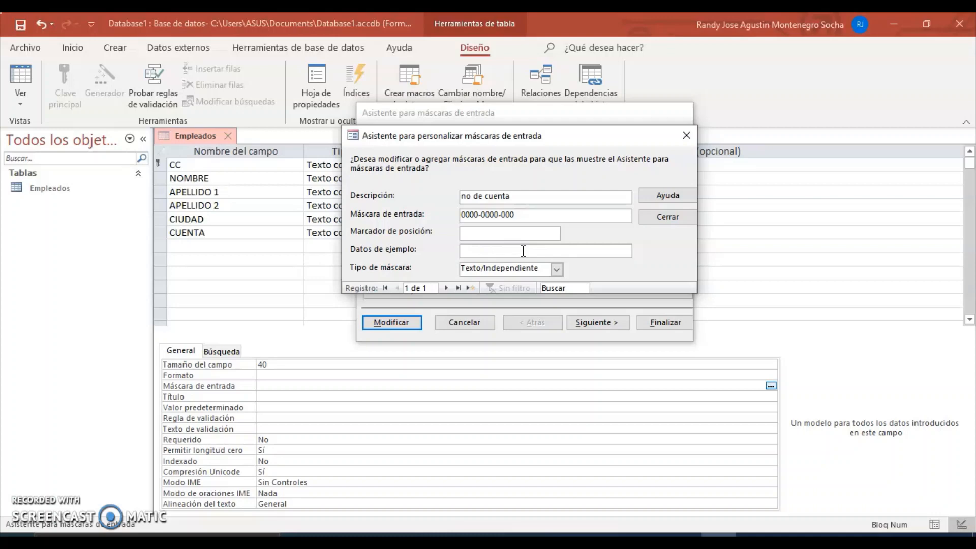
text(2345-2567-897)
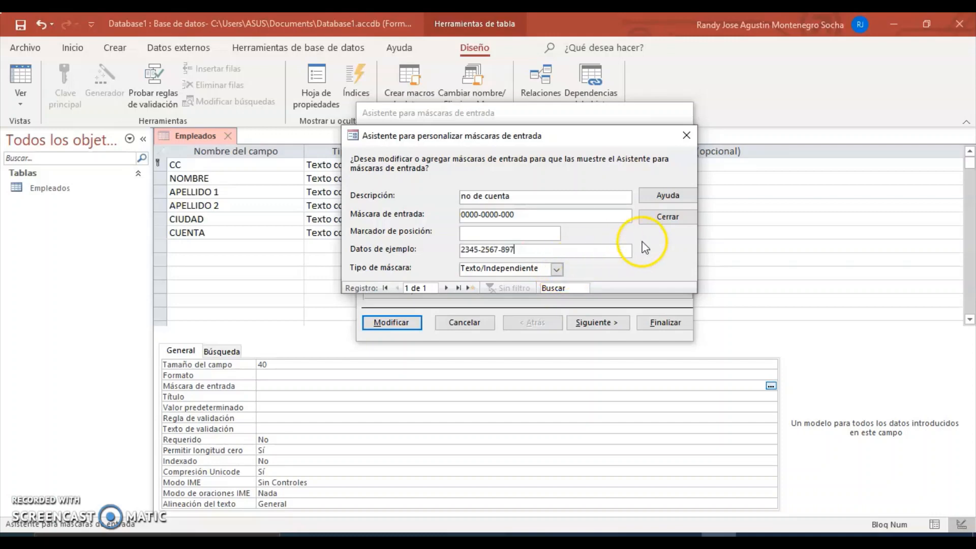
click(673, 219)
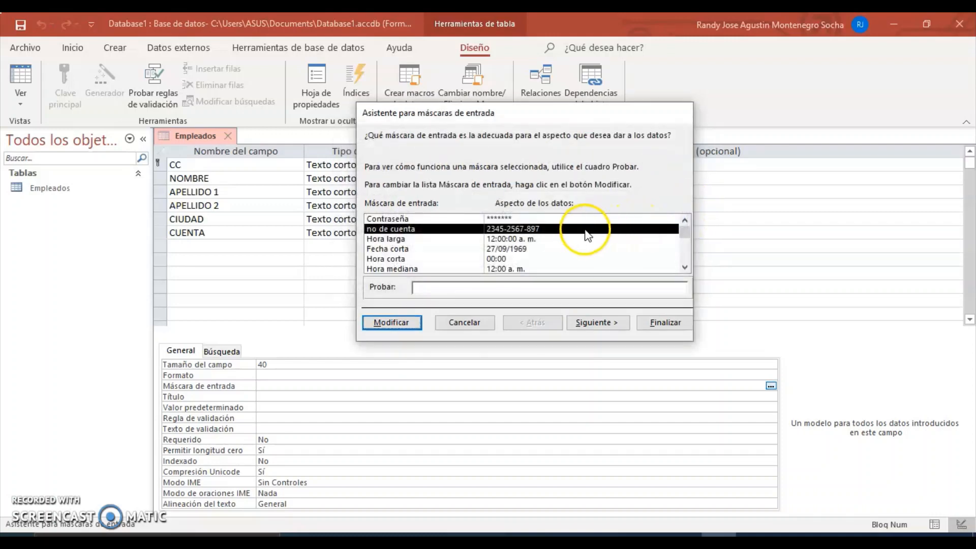
Step: Choose the no de cuenta mask and use a blank space as the placeholder character
click(431, 221)
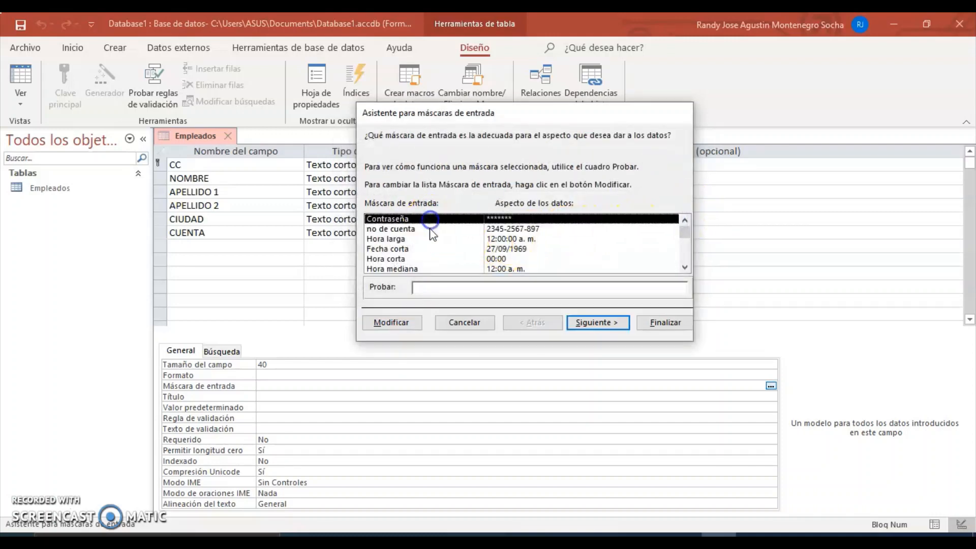
click(411, 230)
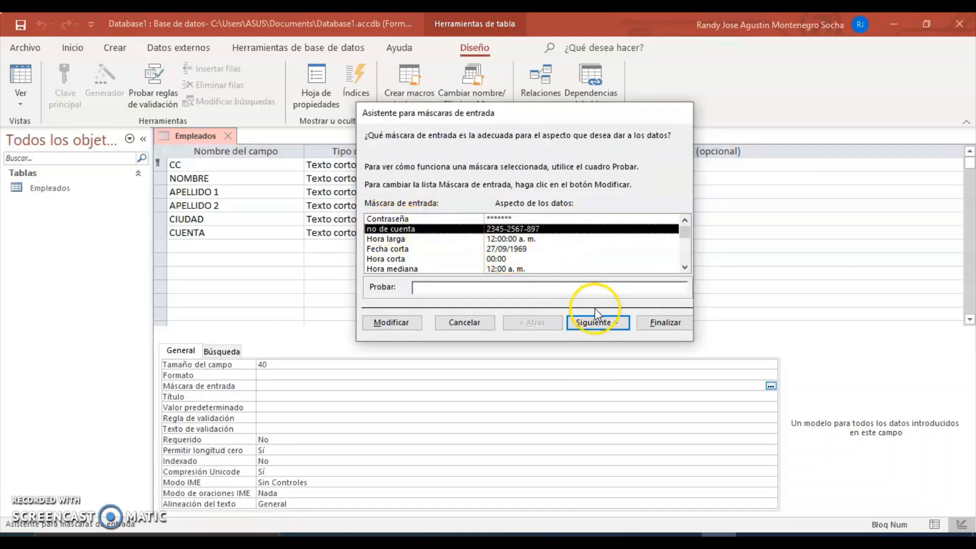
click(596, 322)
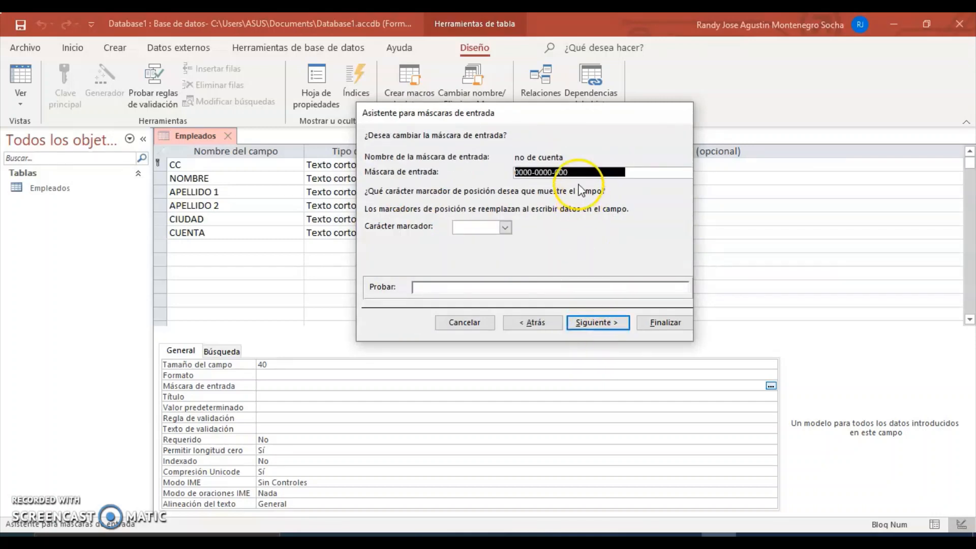
click(505, 228)
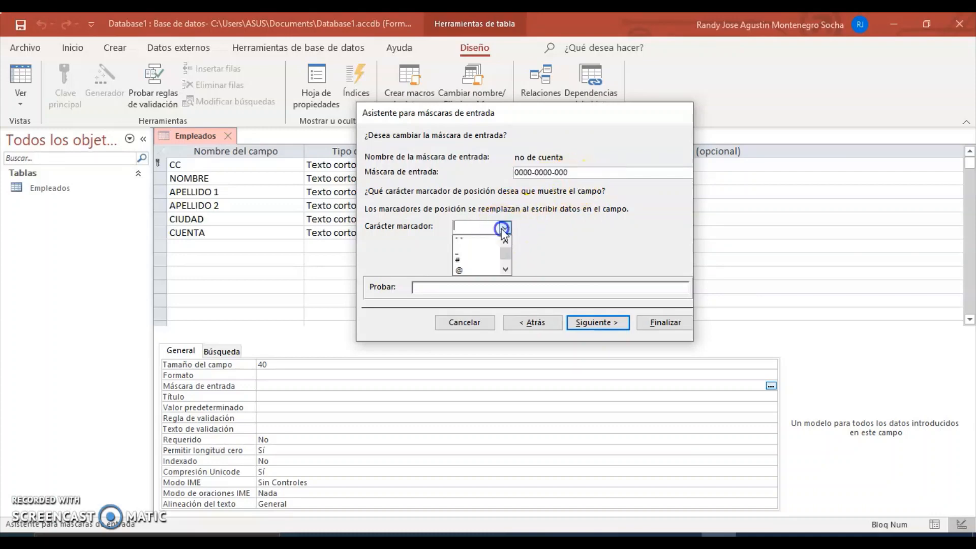
click(471, 241)
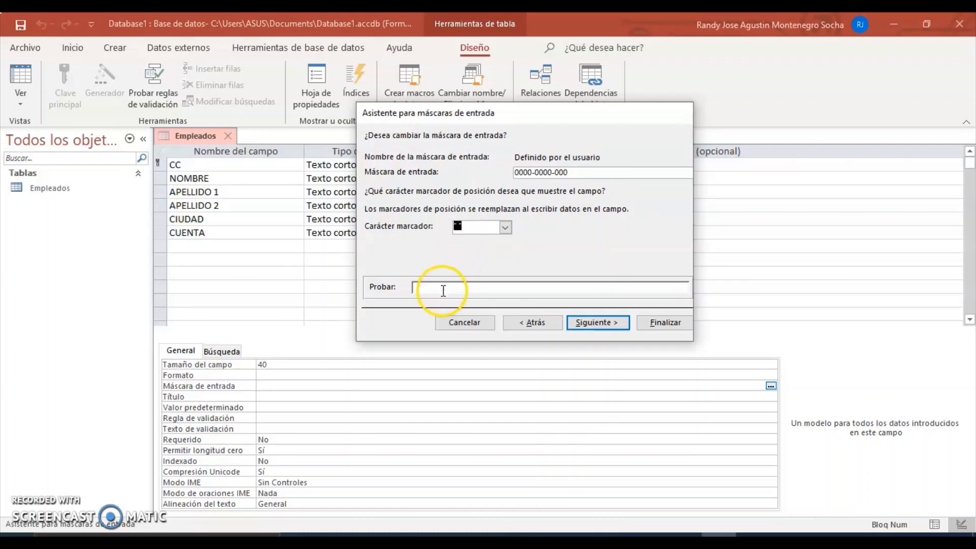
click(416, 288)
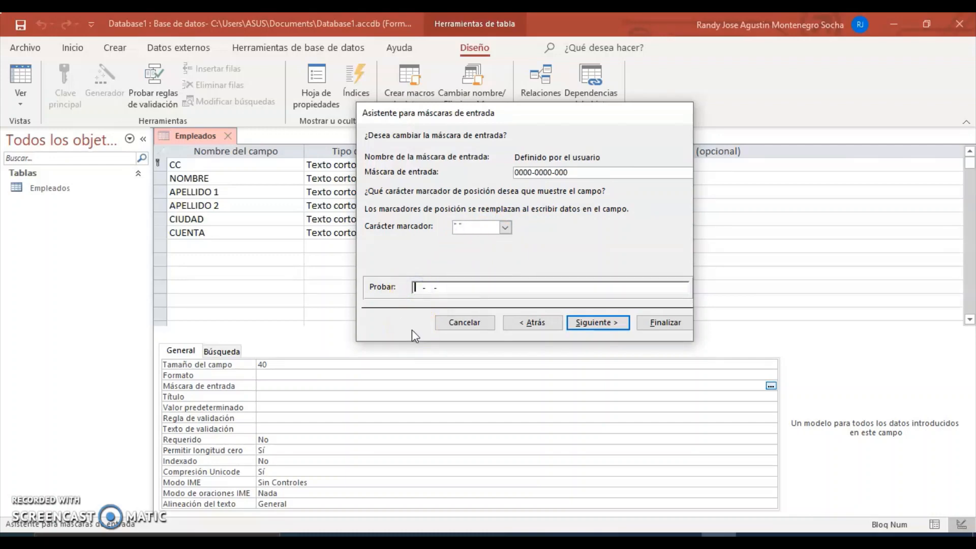
text(5678-4567-098)
click(597, 324)
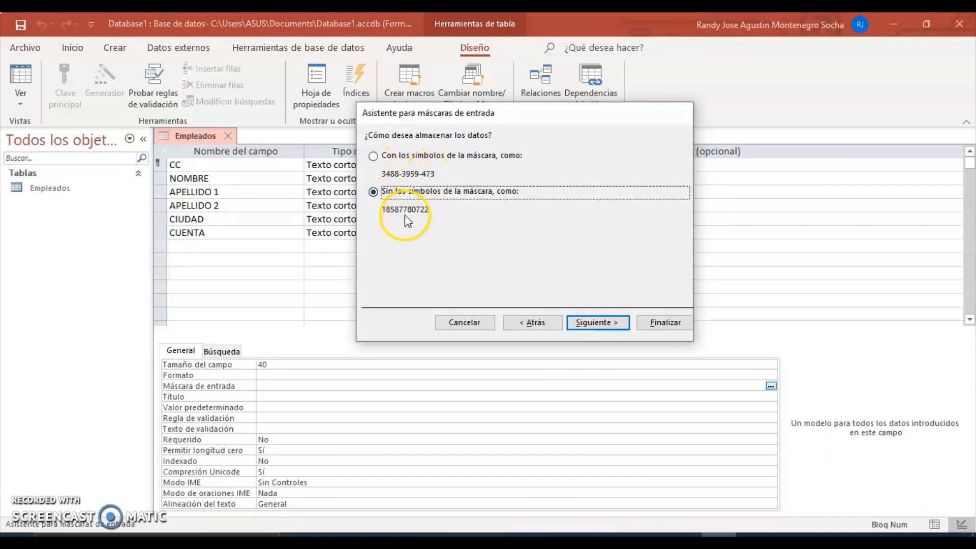
click(373, 156)
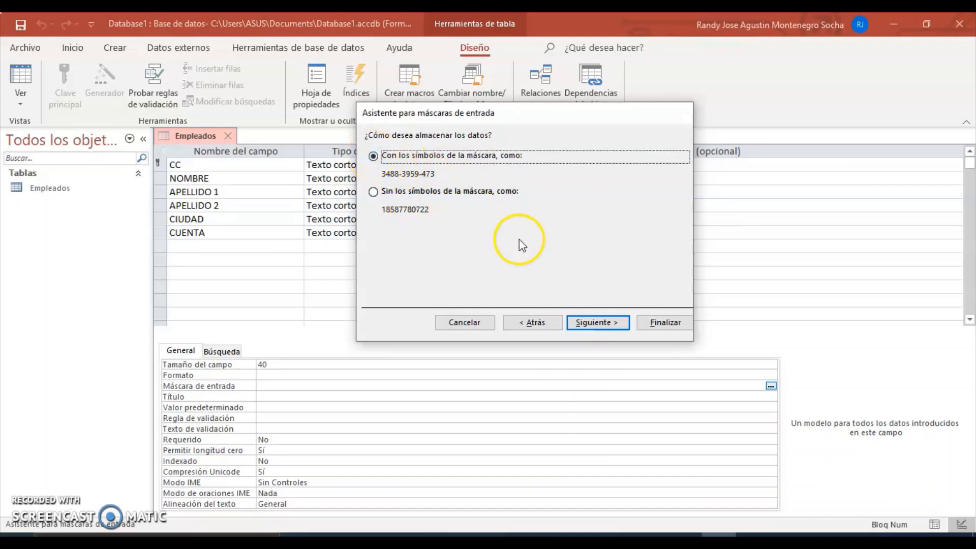
click(599, 323)
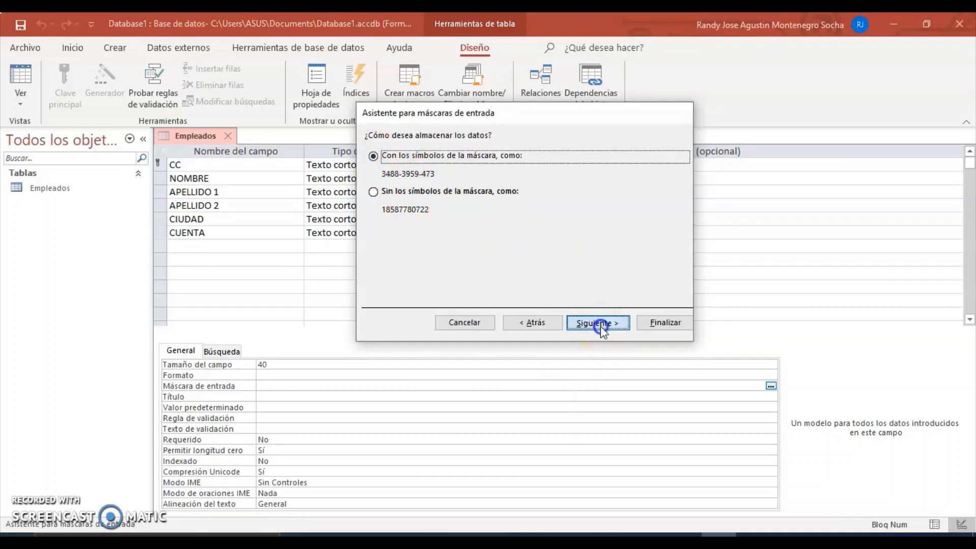
click(655, 326)
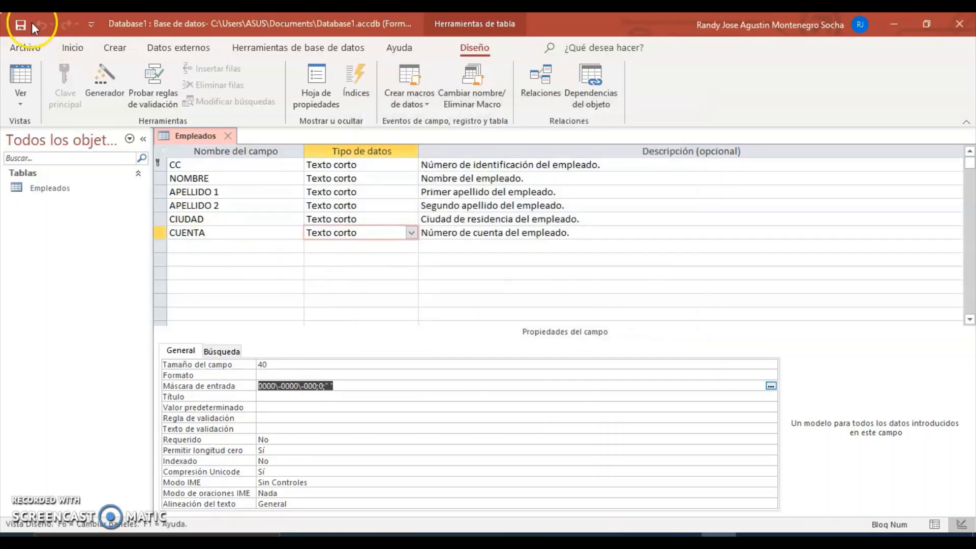
click(22, 92)
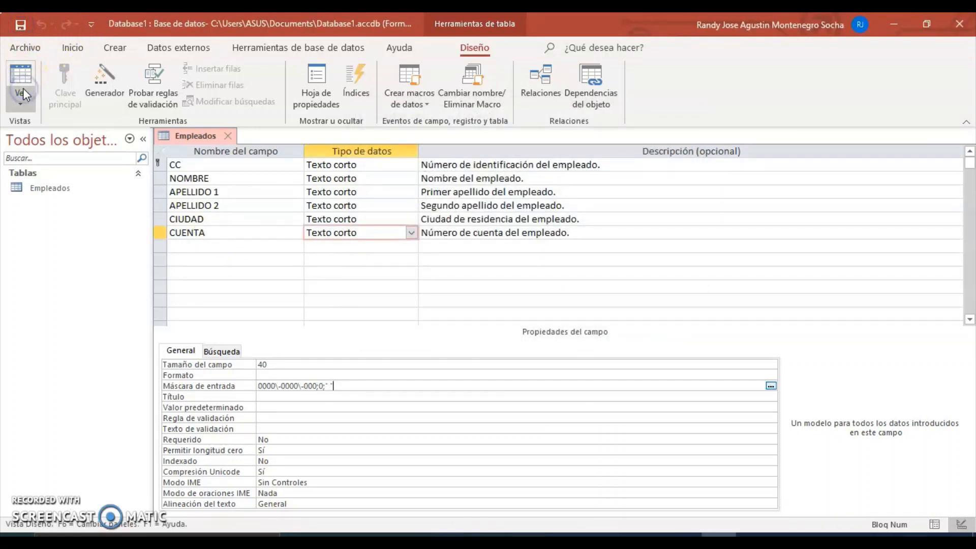
click(33, 129)
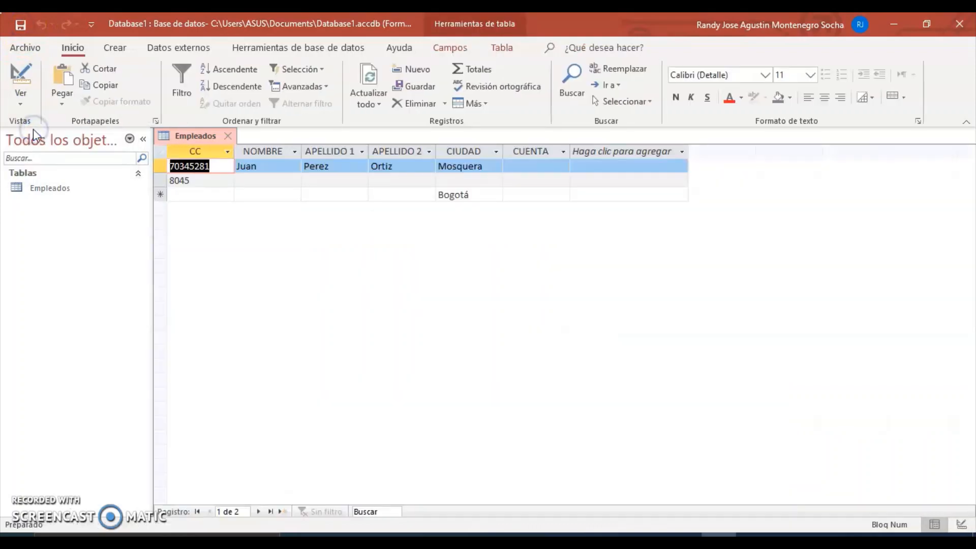
click(525, 167)
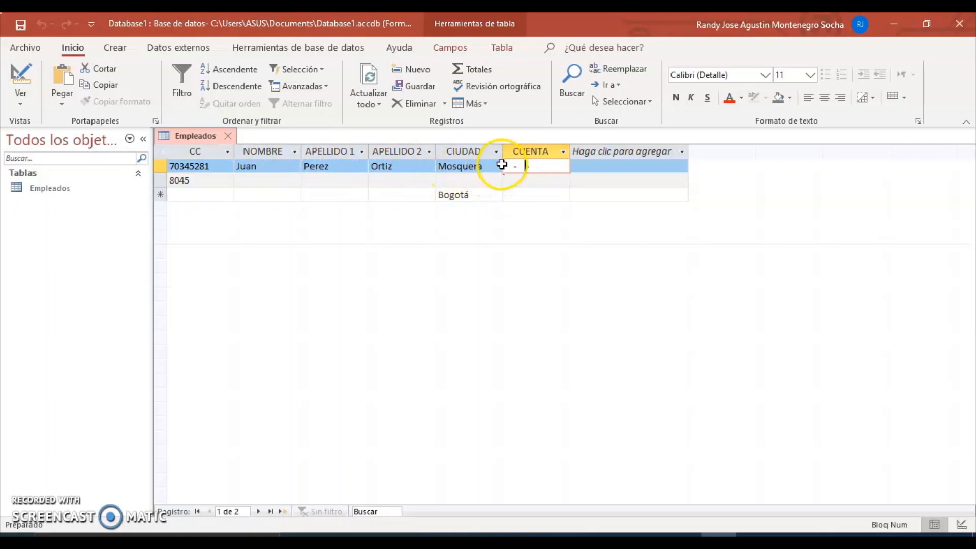
click(512, 166)
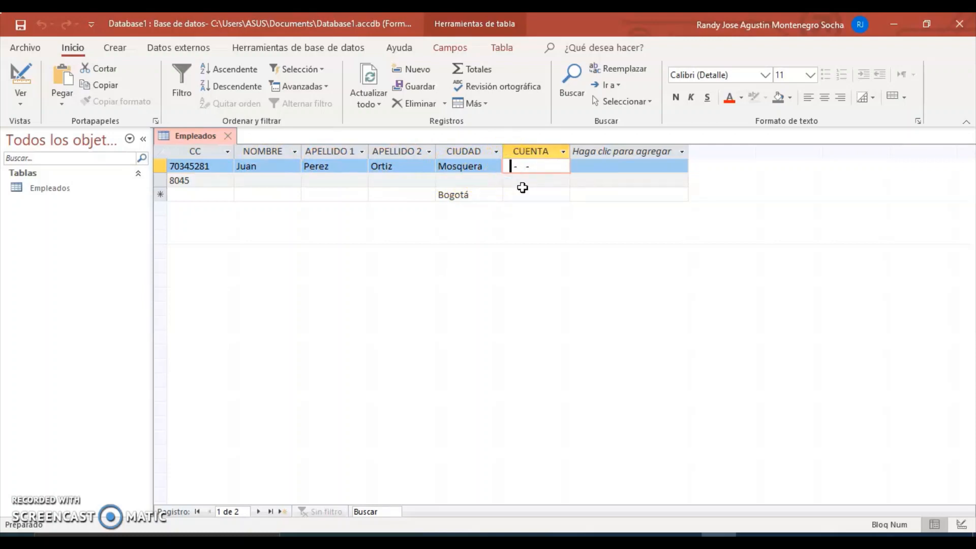
key(BackSpace)
text(4567-8765-342)
key(Return)
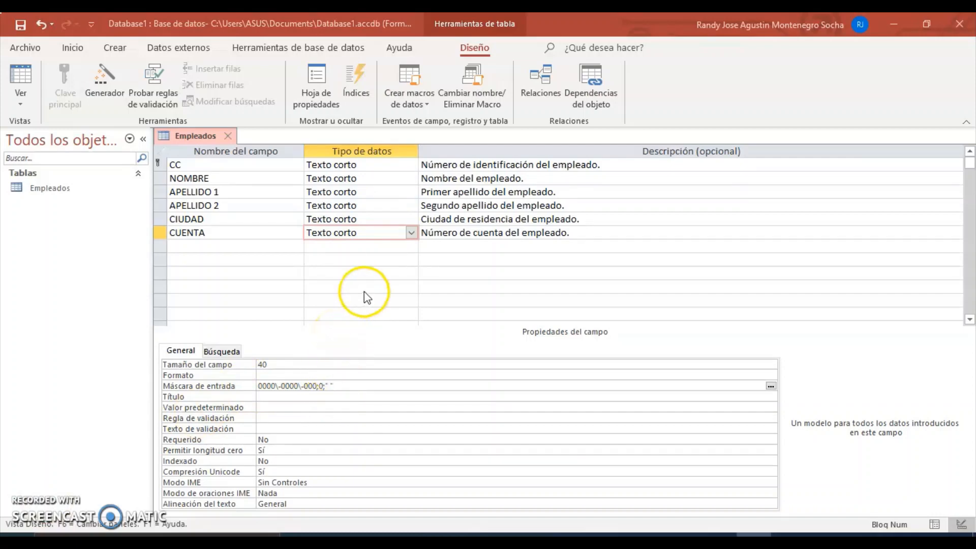
Step: Open the online help for CUENTA's Máscara de entrada property with F1
click(372, 235)
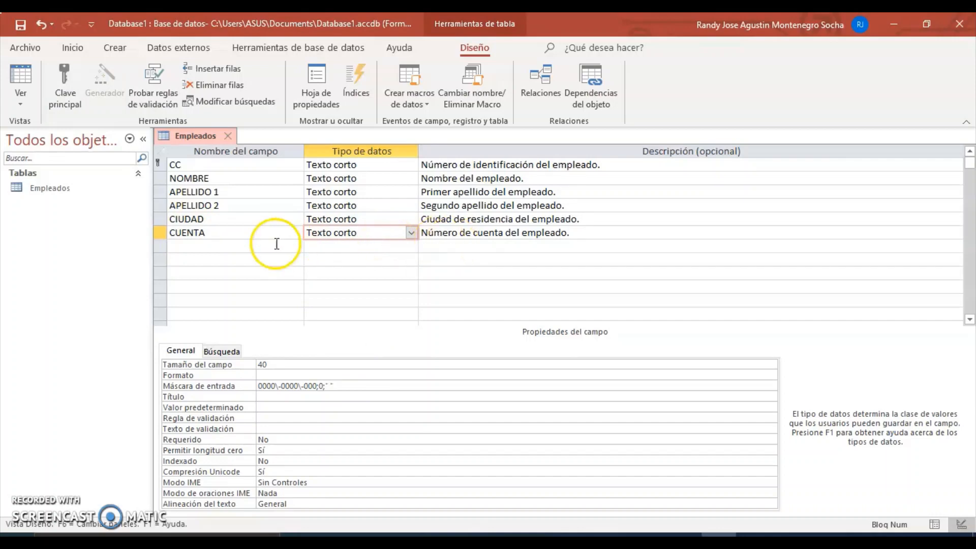
click(343, 388)
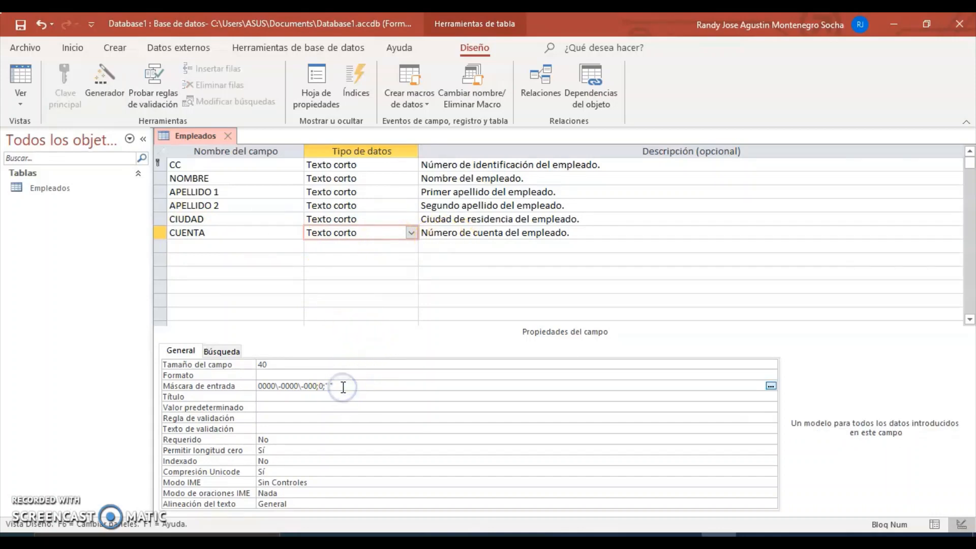
click(343, 384)
key(F1)
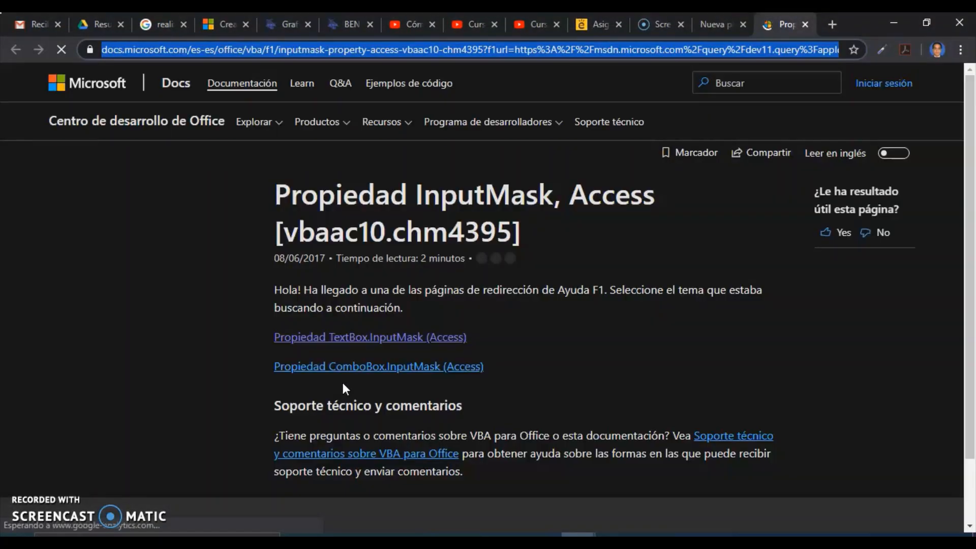
Step: Open the TextBox.InputMask (Access) article and scroll to its input mask character table
click(379, 343)
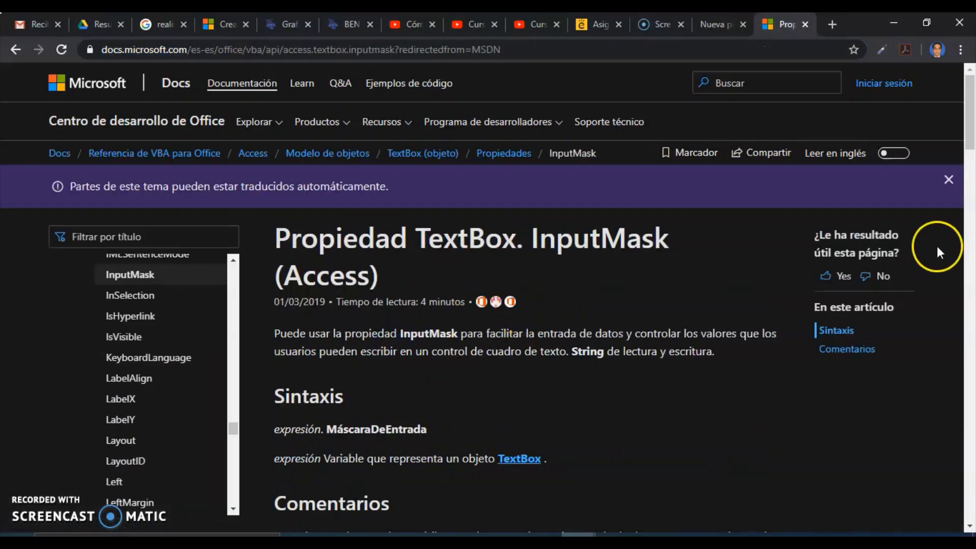
drag(971, 128, 971, 293)
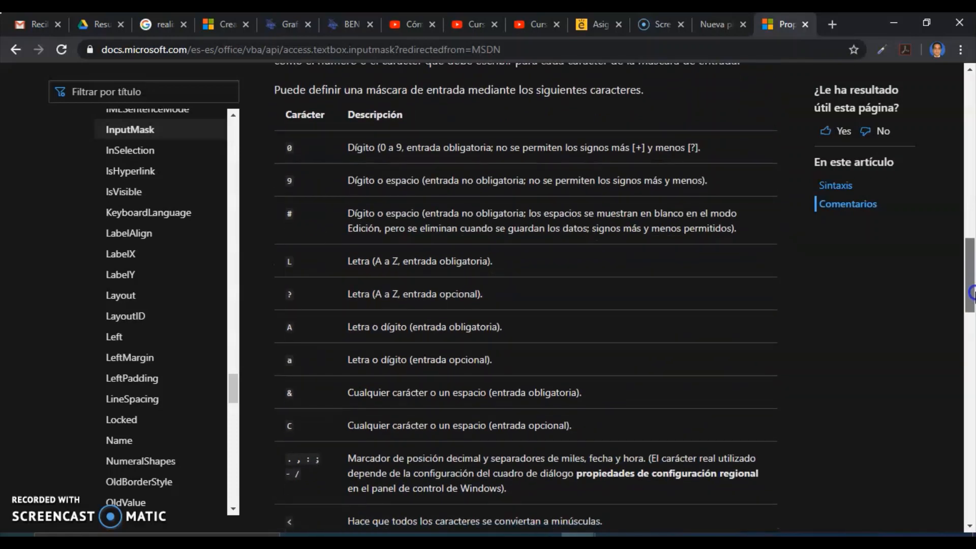
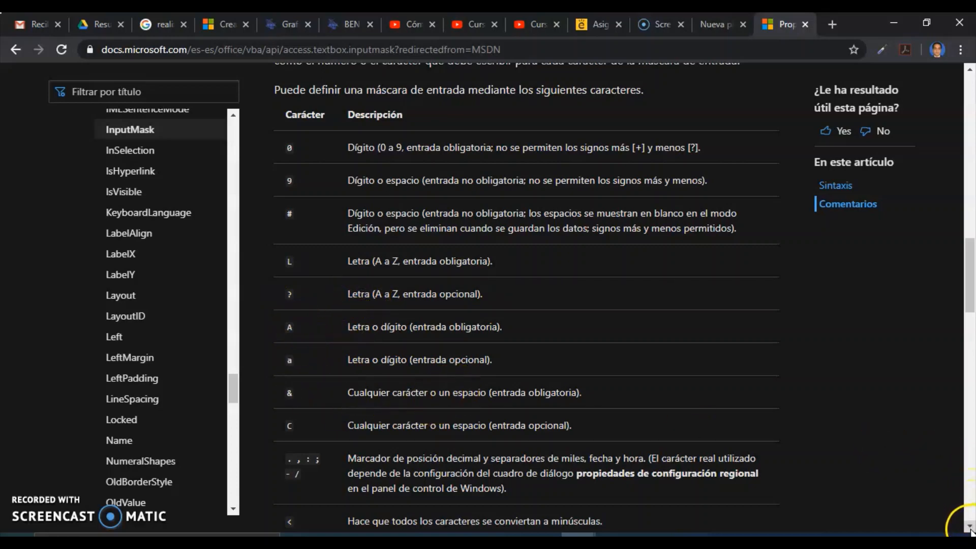
Step: Scroll through the rest of the InputMask character table, then switch back to Access
drag(970, 529, 970, 529)
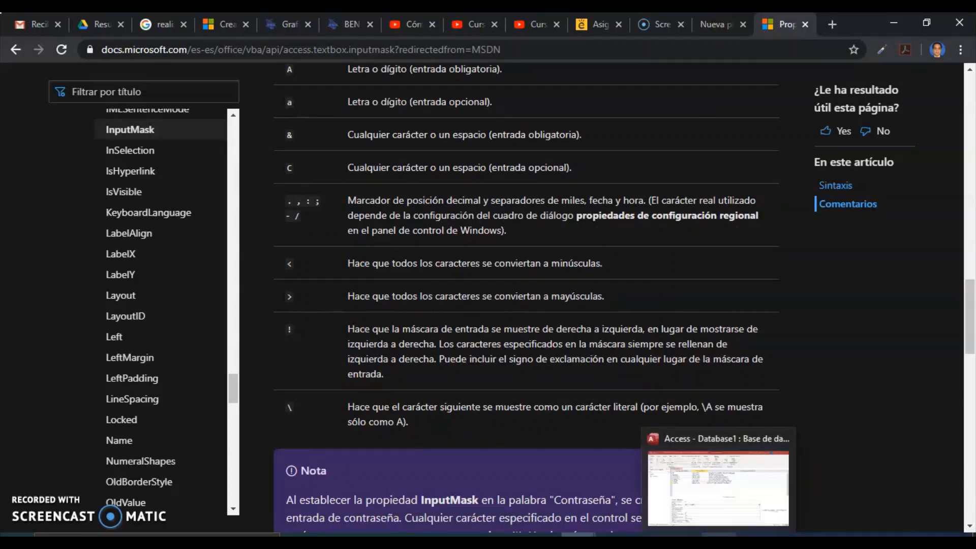
click(719, 535)
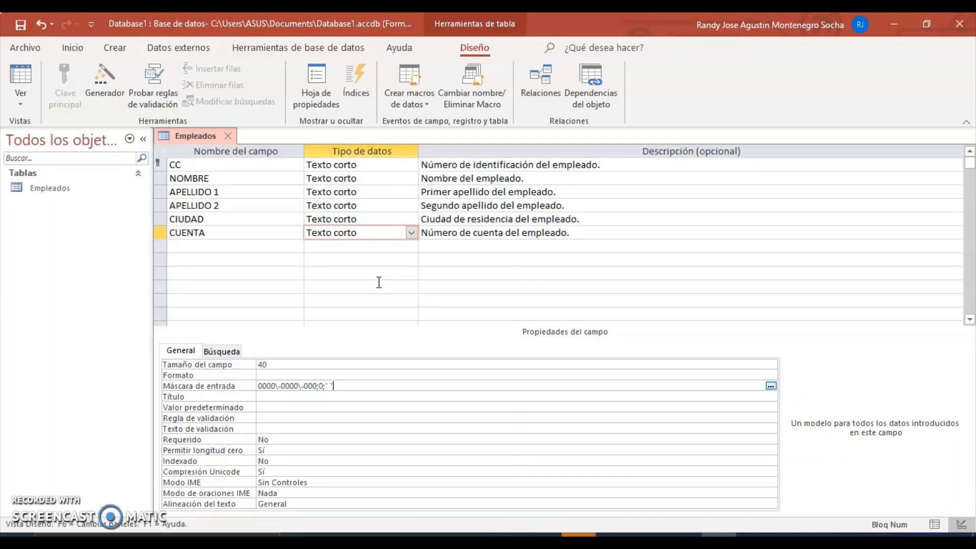
Step: Add a Texto corto field AREA below CUENTA, described 'Área donde labora el empleado.'
click(210, 252)
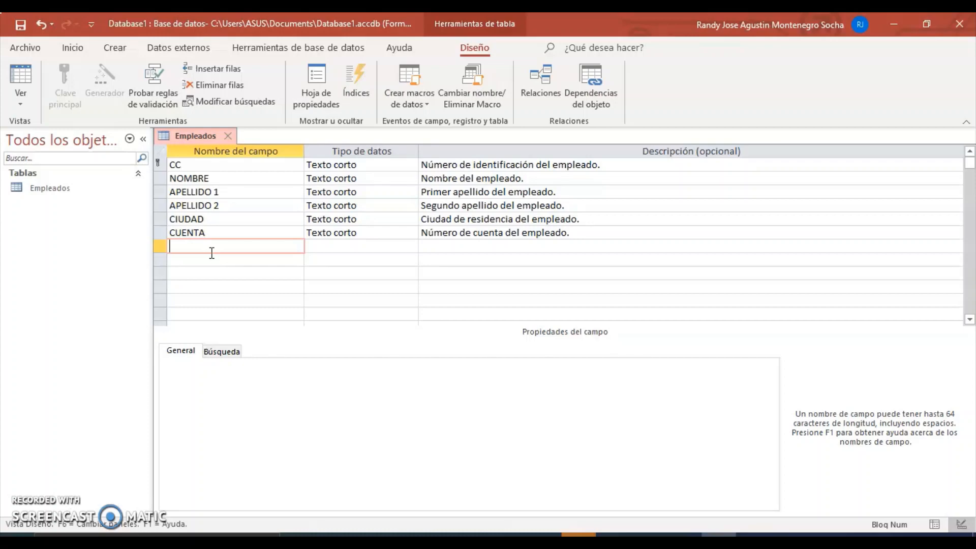
text(are)
key(BackSpace)
key(BackSpace)
key(BackSpace)
key(Caps_Lock)
text(AREA)
text(H)
key(BackSpace)
key(BackSpace)
click(355, 246)
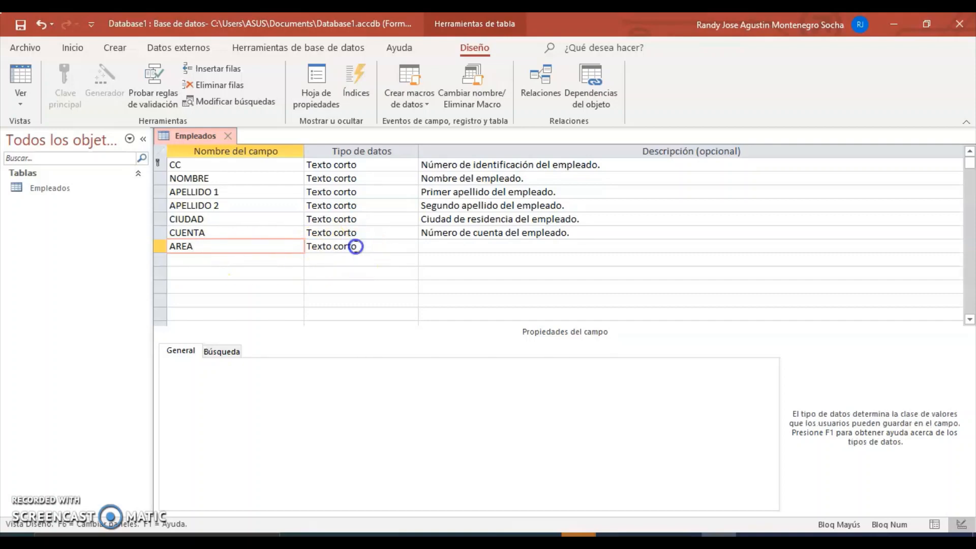
click(448, 246)
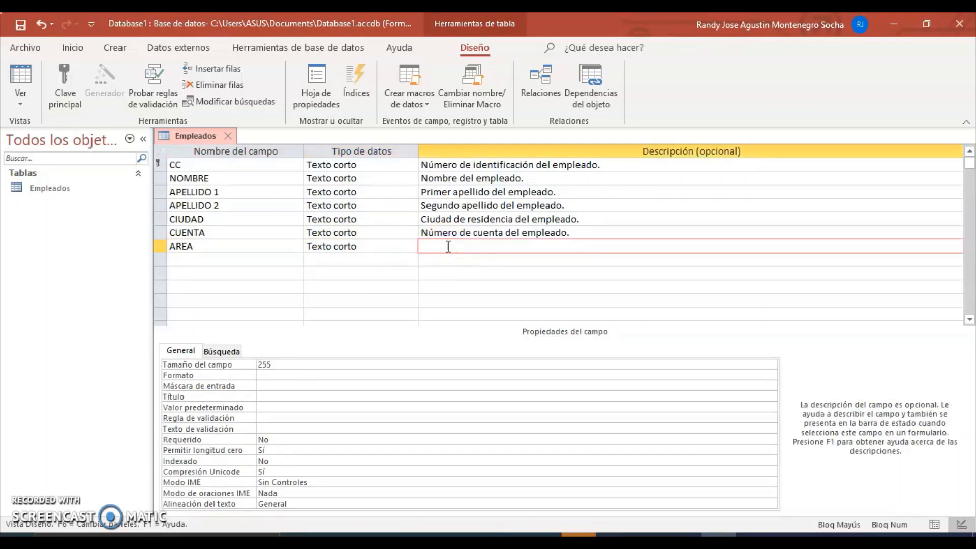
text(Á)
key(Caps_Lock)
text(rea conde labora el empleado.)
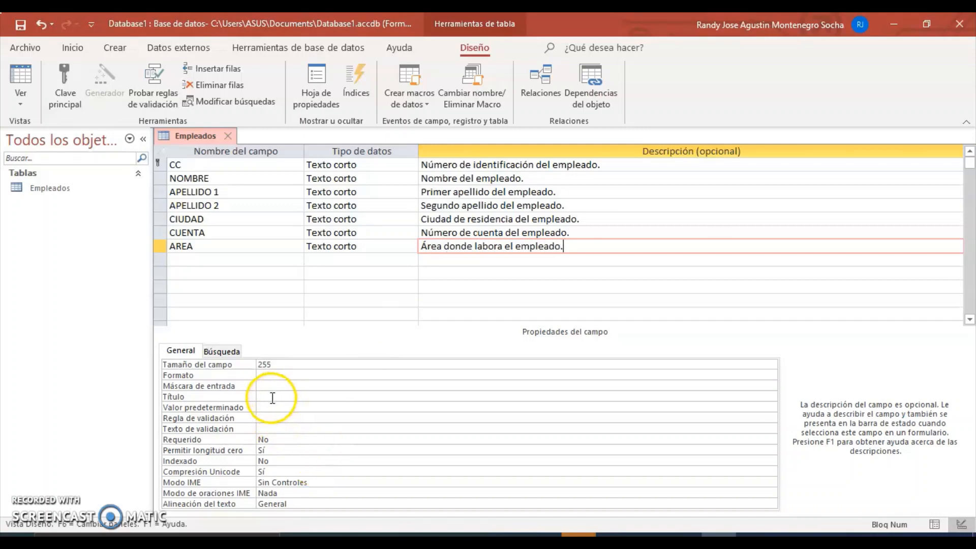
Step: Give AREA the validation rule "INGENIERIA" o "CONTABILIDAD" o "PUBLICIDAD"
click(264, 418)
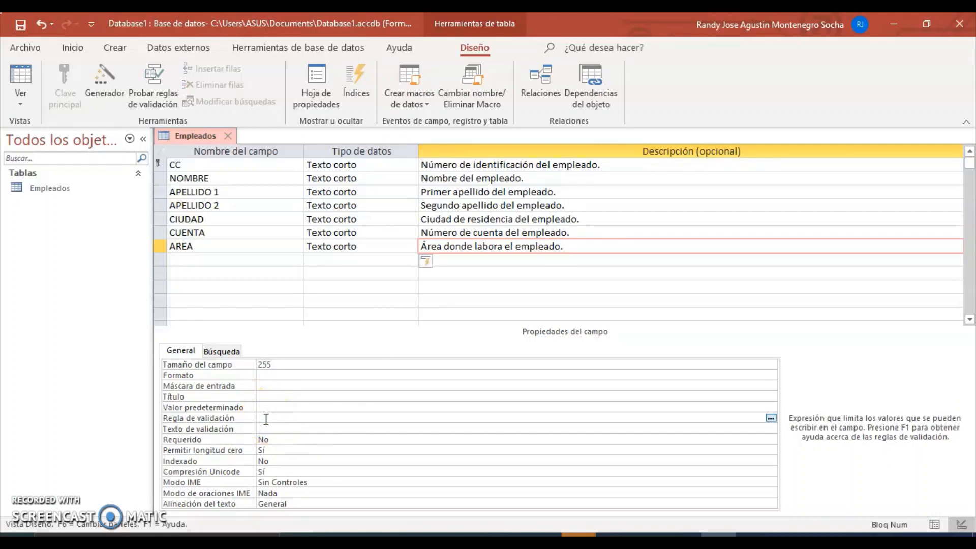
text(")
key(Caps_Lock)
text(INGENERIE)
text(R)
key(BackSpace)
key(BackSpace)
key(BackSpace)
key(BackSpace)
key(BackSpace)
text(IERIA)
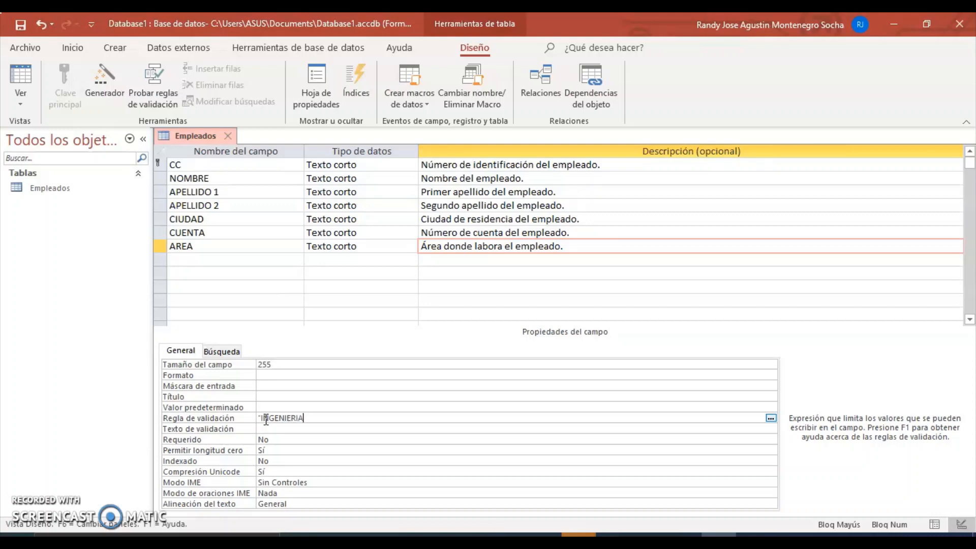
text(" O)
key(BackSpace)
key(BackSpace)
key(Caps_Lock)
text(o ")
key(Caps_Lock)
text(CONTABILIDAD")
key(Caps_Lock)
text(o)
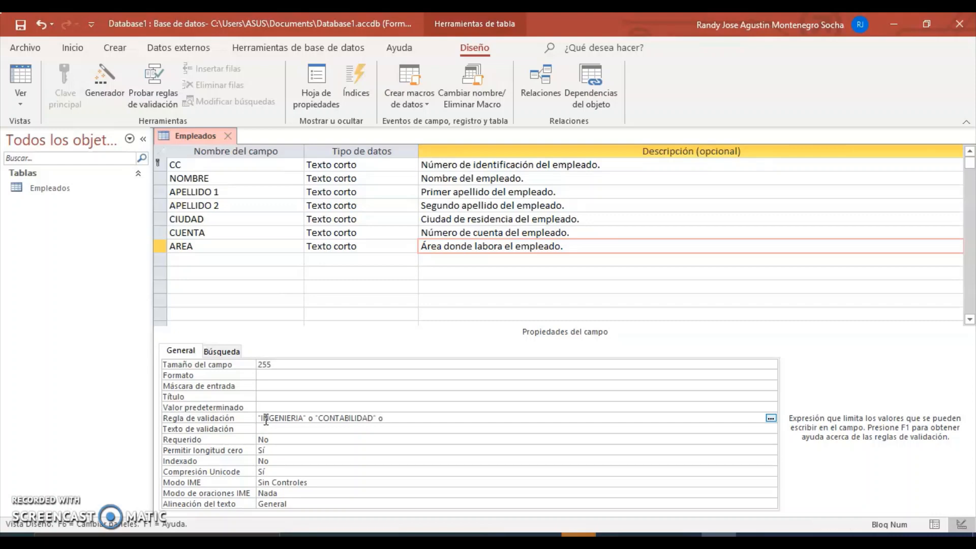
key(Caps_Lock)
text(PUBLICIDAD")
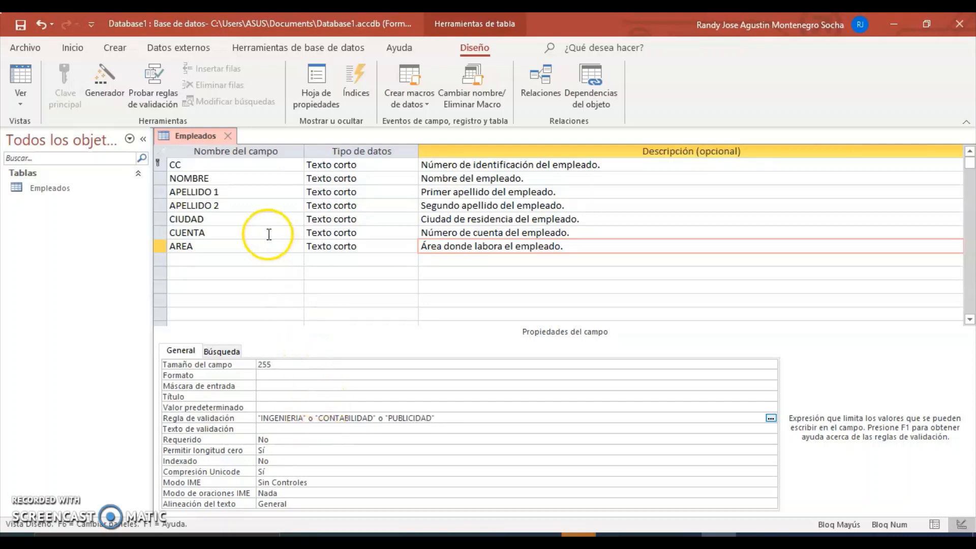
Step: Save the design, accepting both data-checking prompts, and open the Empleados datasheet
click(20, 25)
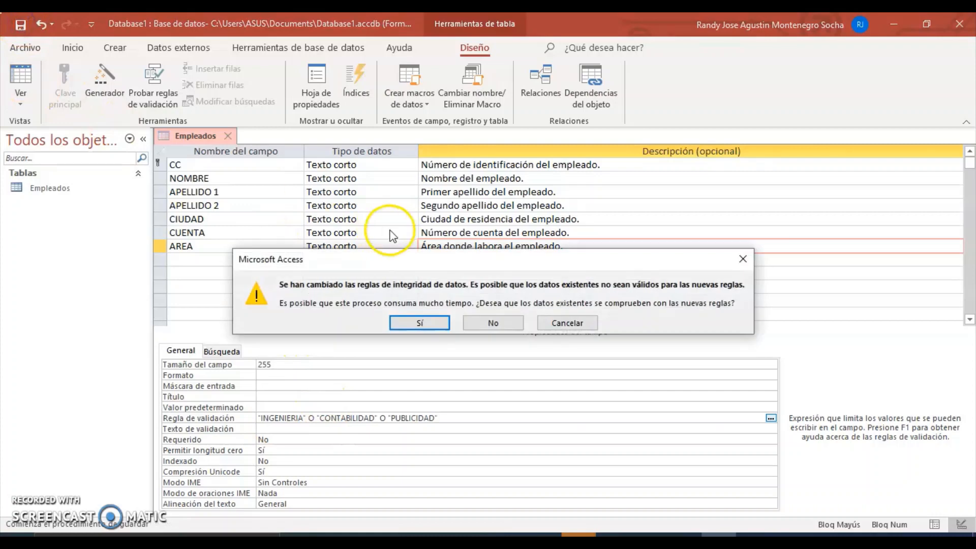
click(420, 323)
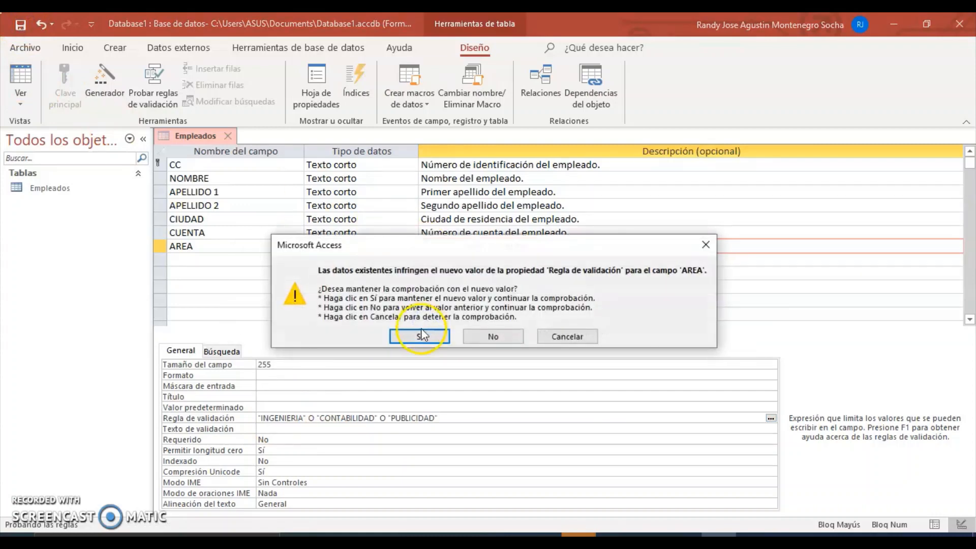
click(422, 334)
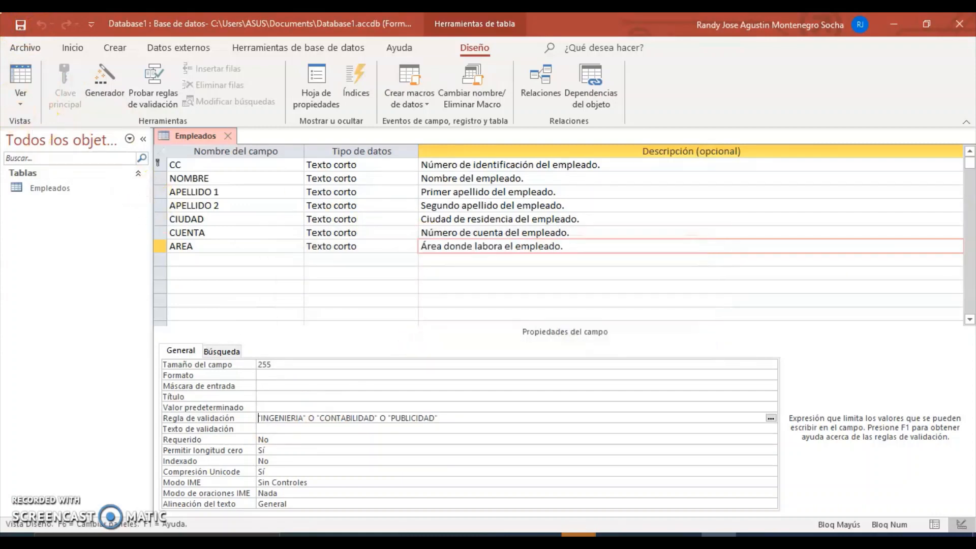
click(23, 81)
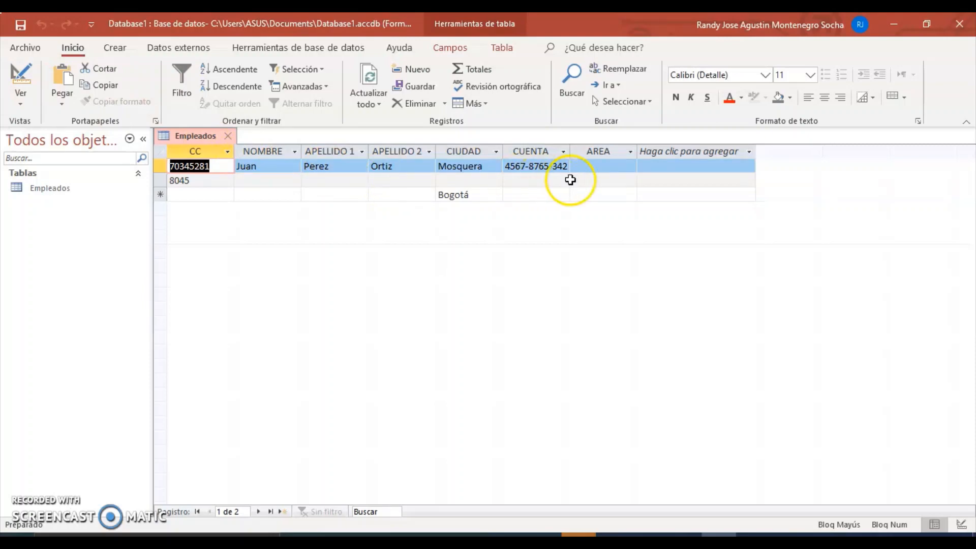
Step: Test the rule with ADMINISTRACION for the first employee, then enter PUBLICIDAD instead
click(610, 170)
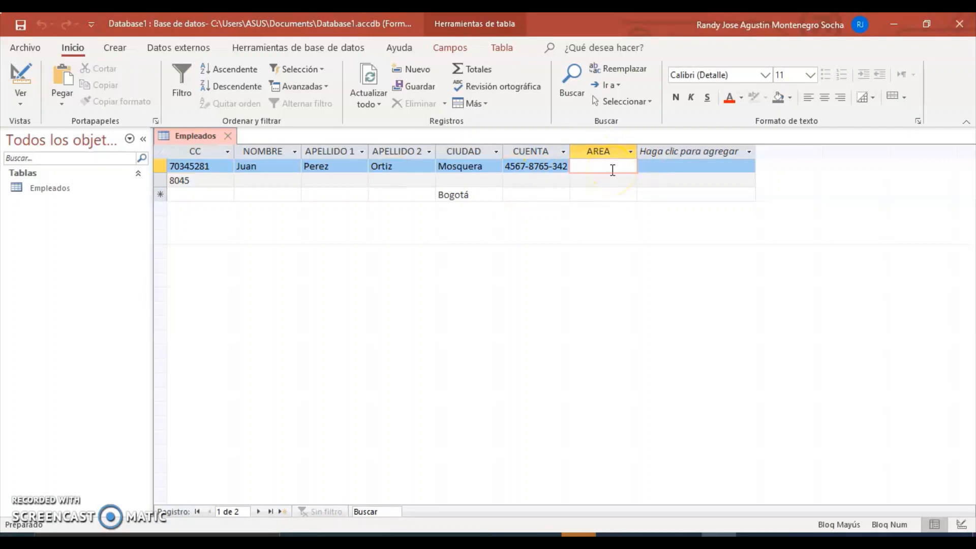
text(ADMINI)
text(STRACI)
text(ON)
key(Return)
click(580, 218)
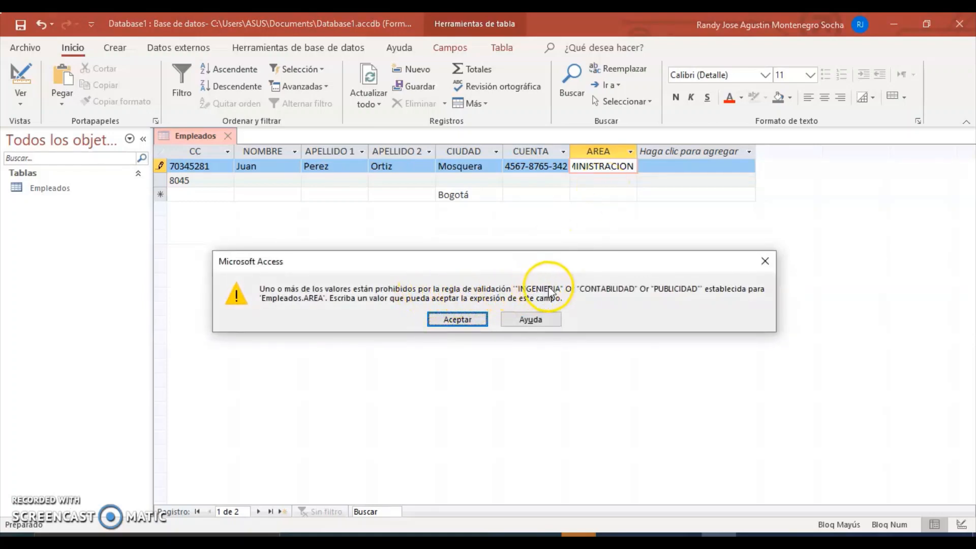
click(446, 319)
key(BackSpace)
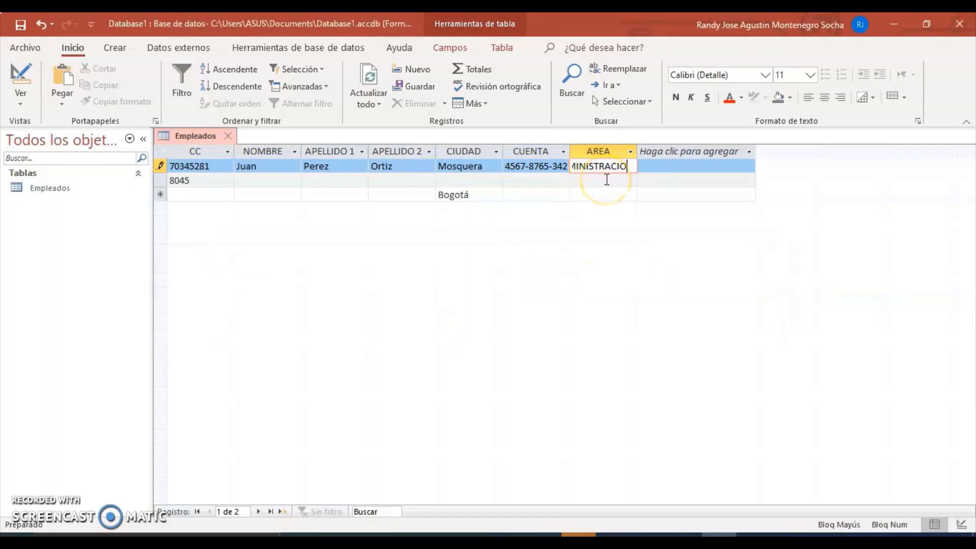
key(BackSpace)
key(BackSpace)
key(BackSpace)
key(BackSpace)
key(BackSpace)
key(BackSpace)
key(BackSpace)
key(BackSpace)
key(BackSpace)
key(BackSpace)
key(BackSpace)
key(BackSpace)
key(BackSpace)
text(PUBLID)
key(BackSpace)
text(CIDAD)
key(Return)
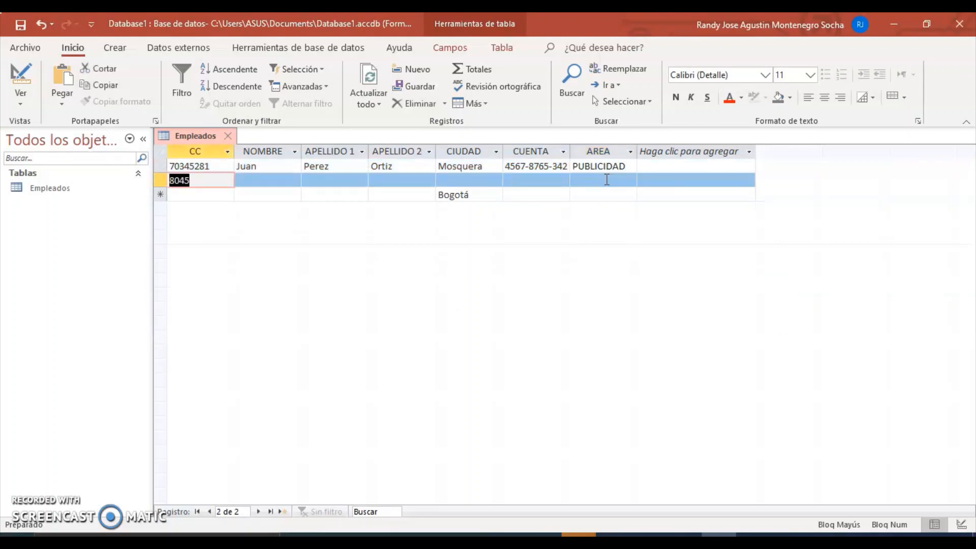
Step: Enter the second employee's first name, both surnames and city Madrid
click(265, 183)
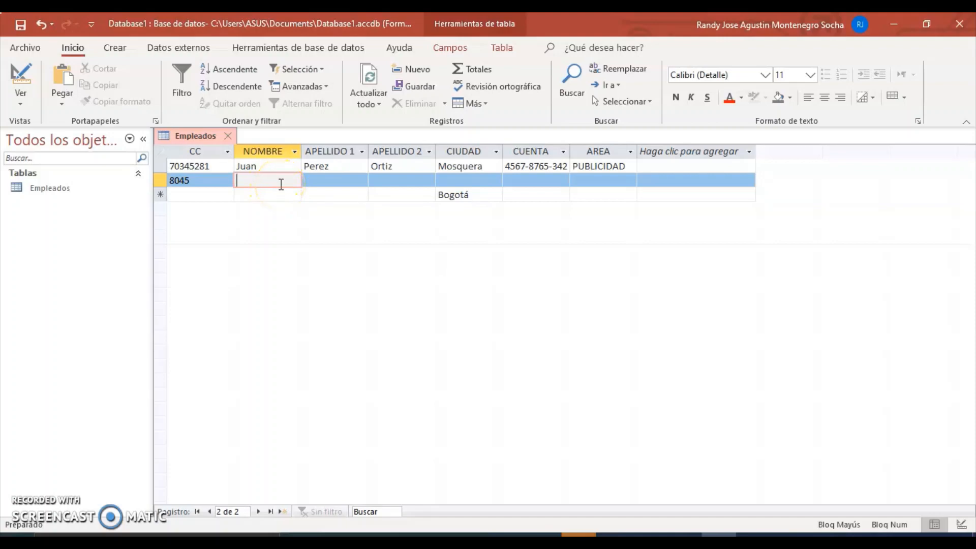
text(AN)
key(Caps_Lock)
key(BackSpace)
text(na)
click(330, 182)
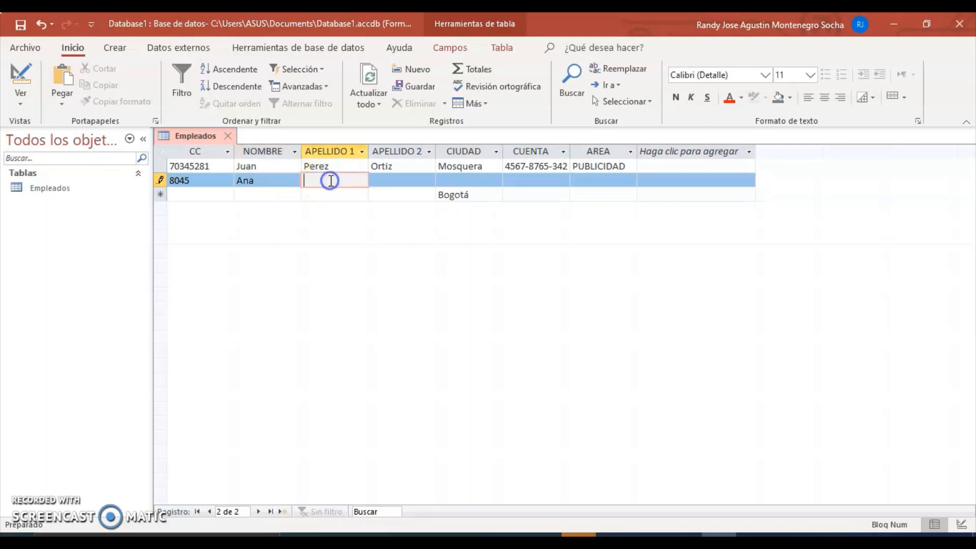
click(393, 181)
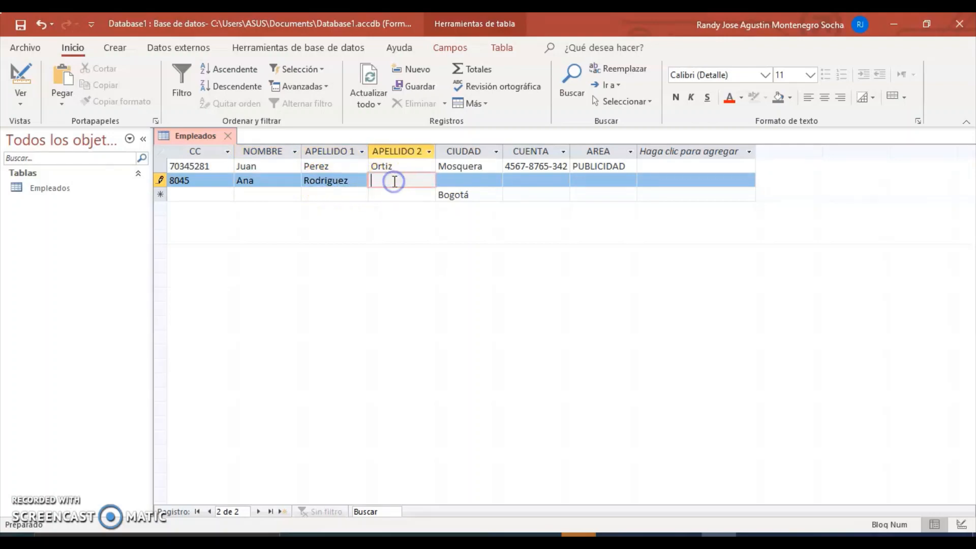
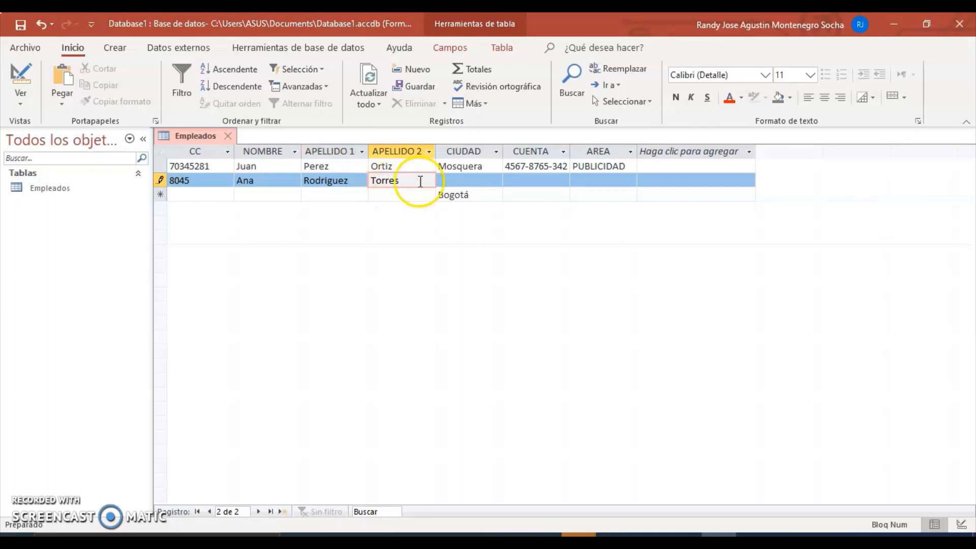
click(457, 182)
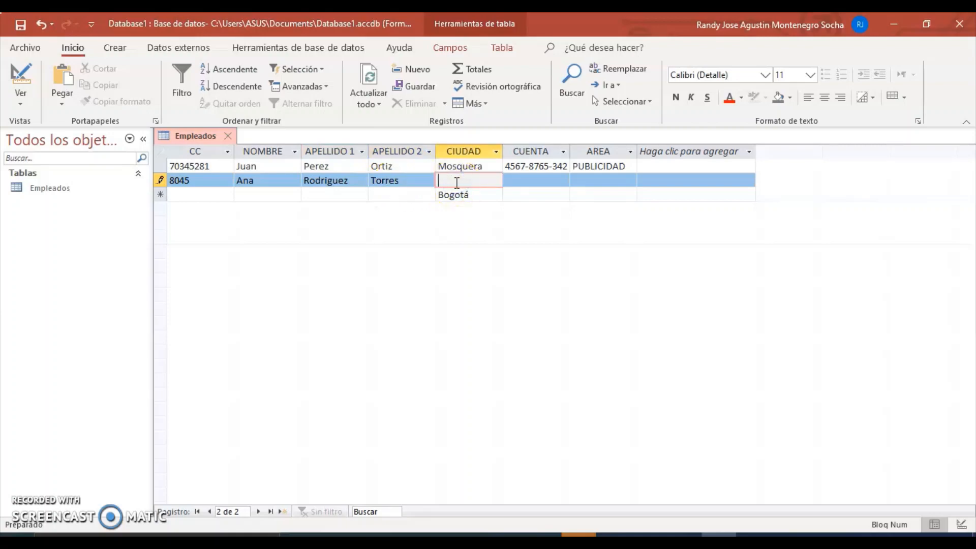
text(Madrid)
Step: Enter the second employee's account number and area INGENIERIA, saving the record
click(521, 180)
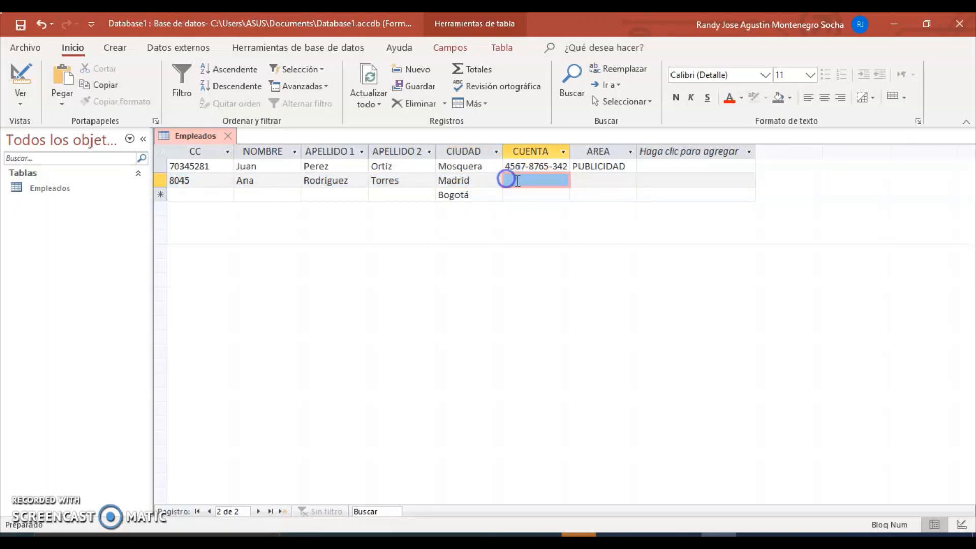
click(511, 178)
click(512, 179)
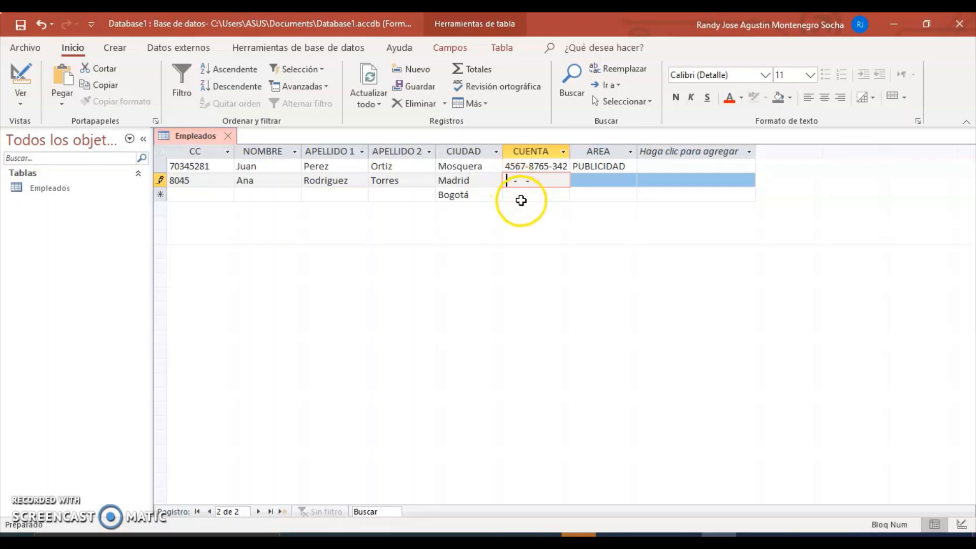
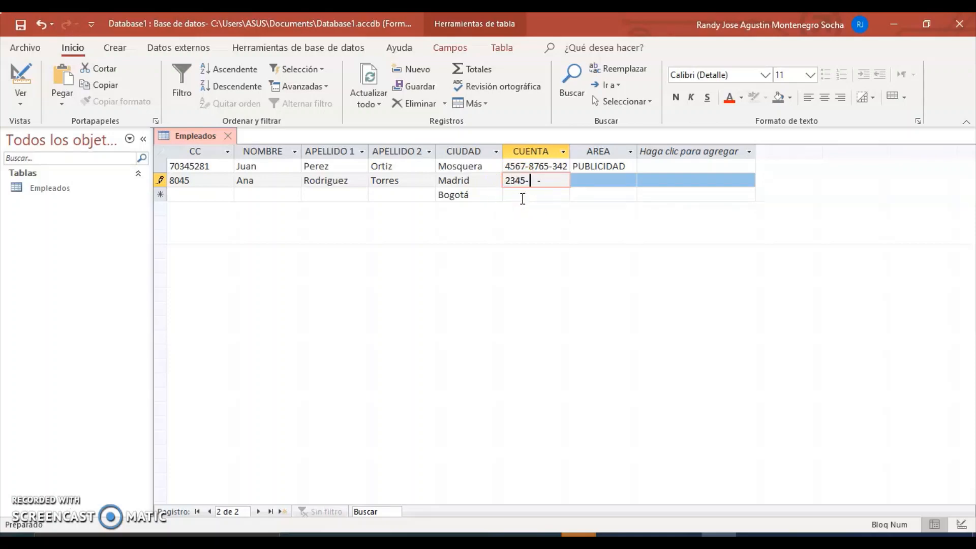
click(588, 182)
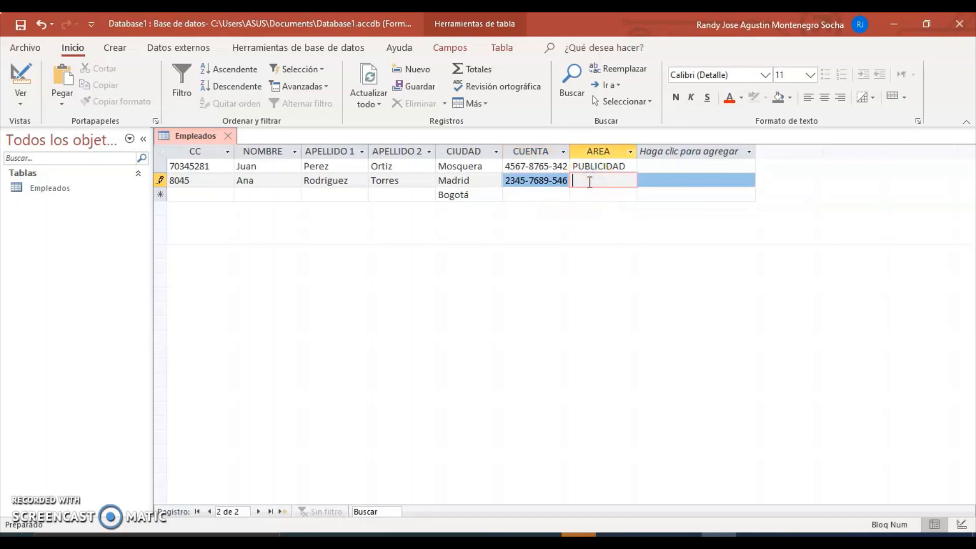
text(ing)
key(BackSpace)
key(BackSpace)
key(BackSpace)
key(Caps_Lock)
text(INGENIERIA)
key(Tab)
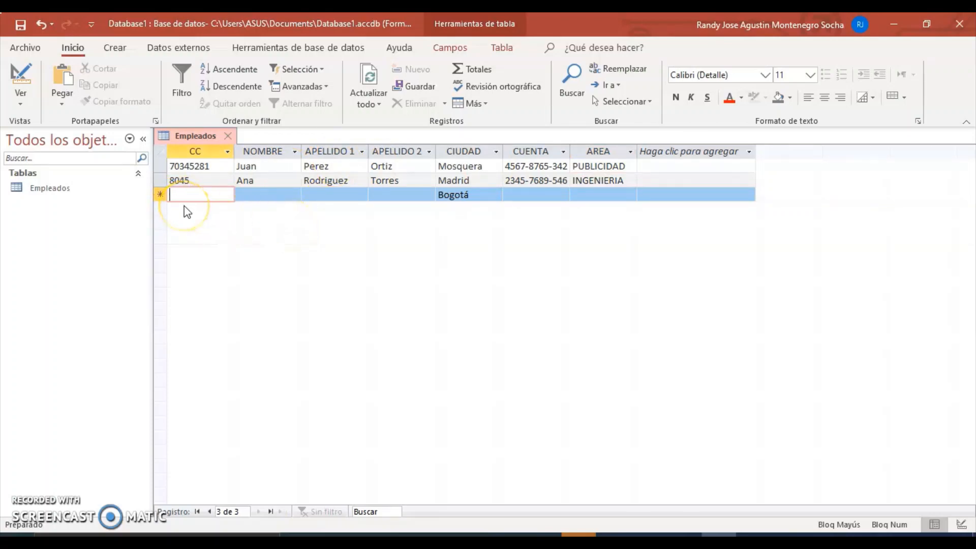
Step: In Design view, set AREA's validation text to 'Por favor ingrese una área correcta.'
click(23, 73)
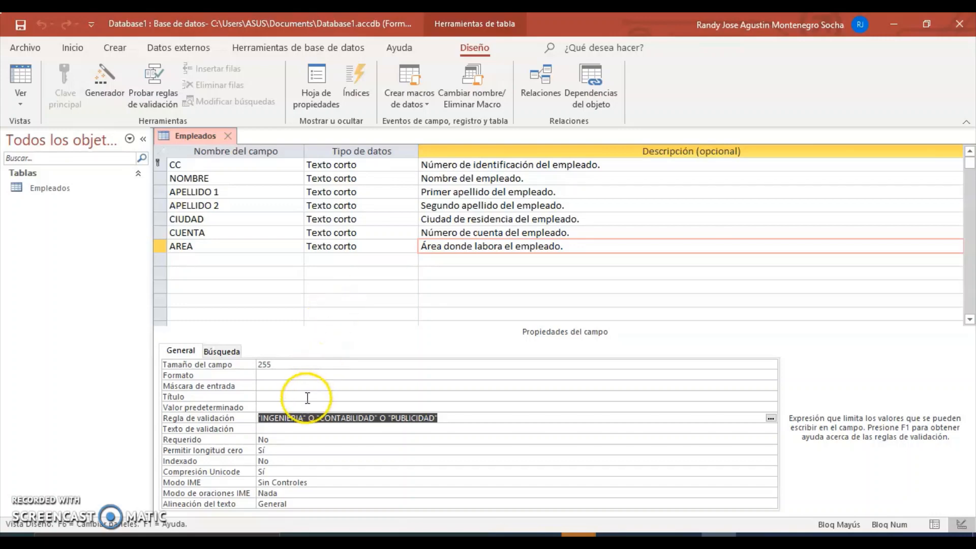
click(286, 430)
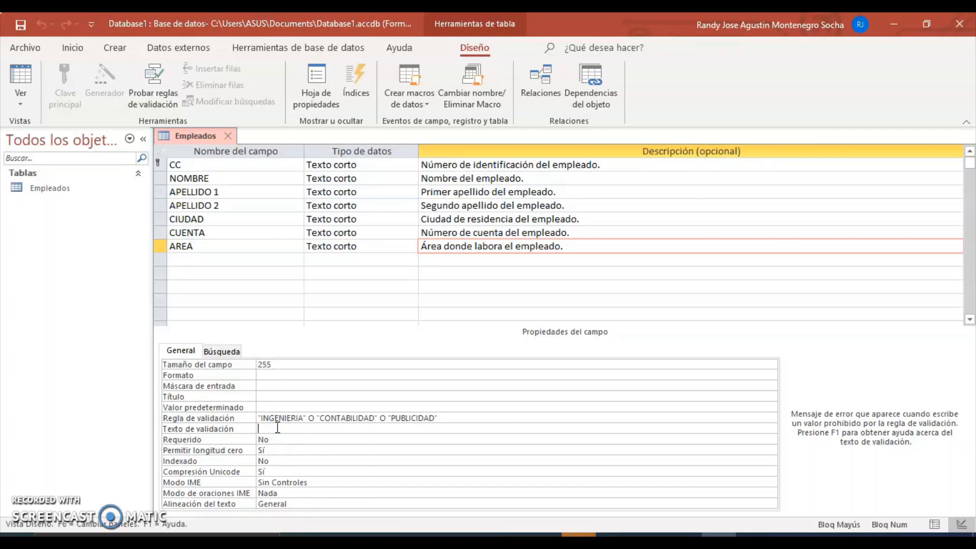
text(P)
key(Caps_Lock)
text(o)
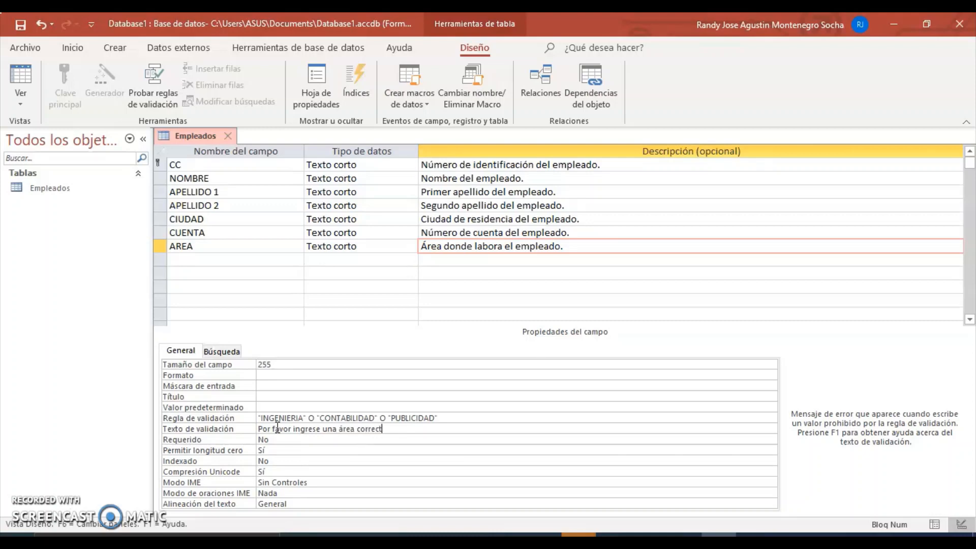
Step: Save the table design and return to Datasheet view
click(21, 27)
click(20, 87)
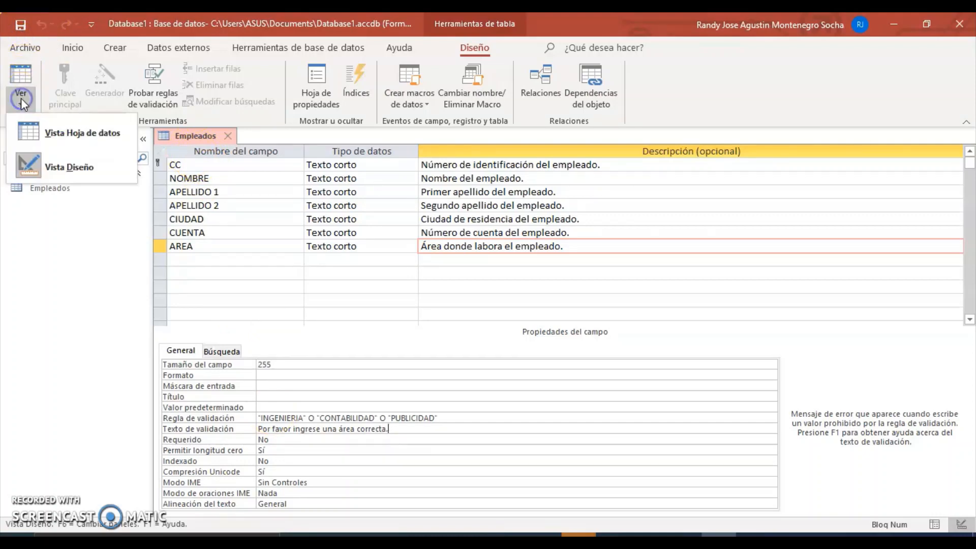
click(45, 136)
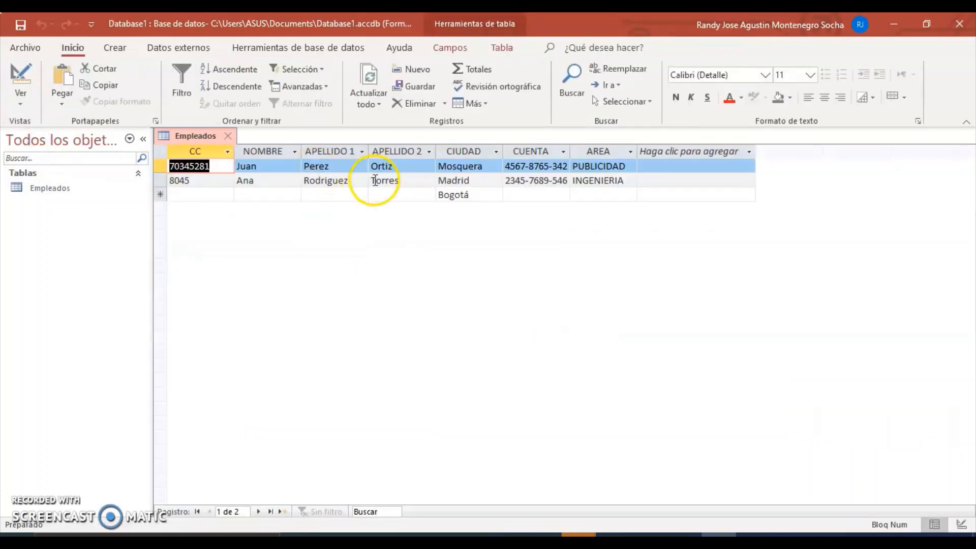
Step: Start a third employee record with its ID number, both surnames and account number
click(190, 196)
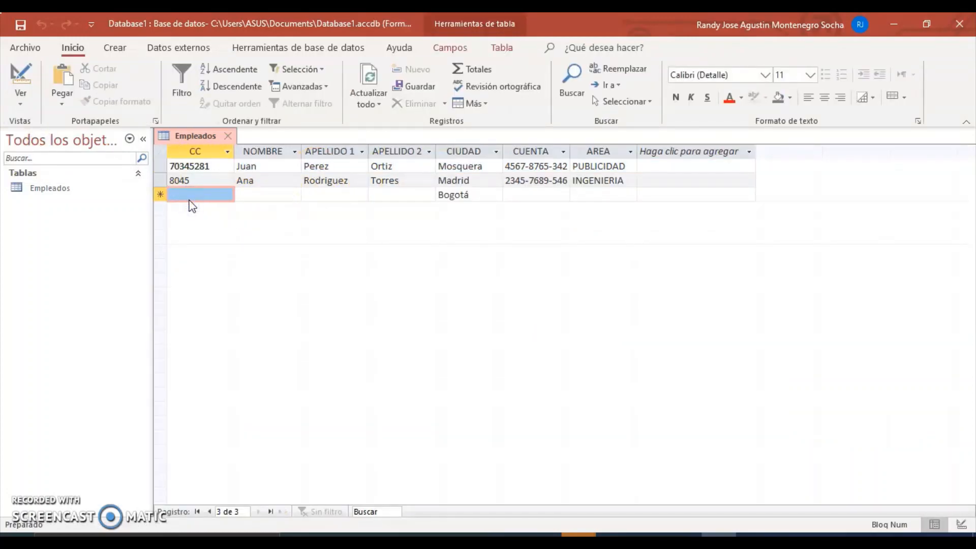
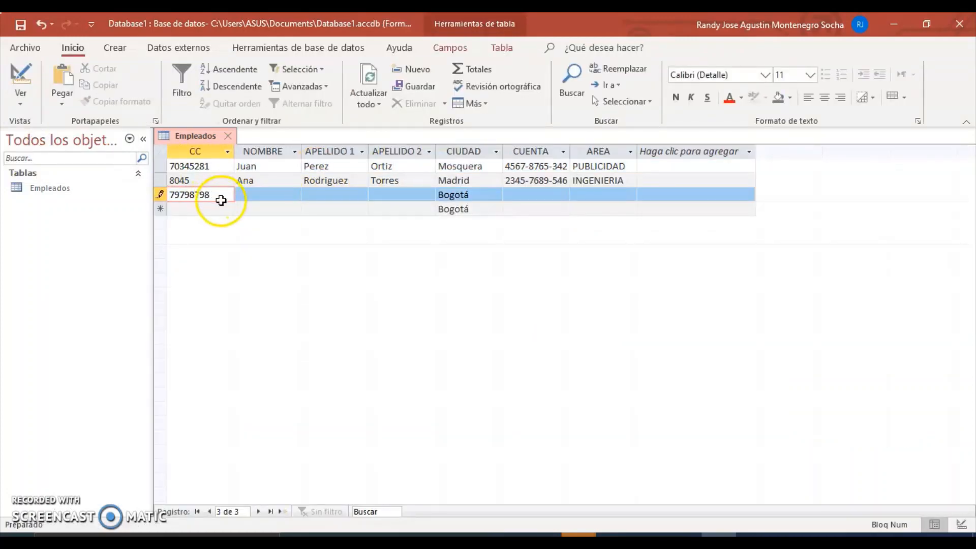
click(268, 192)
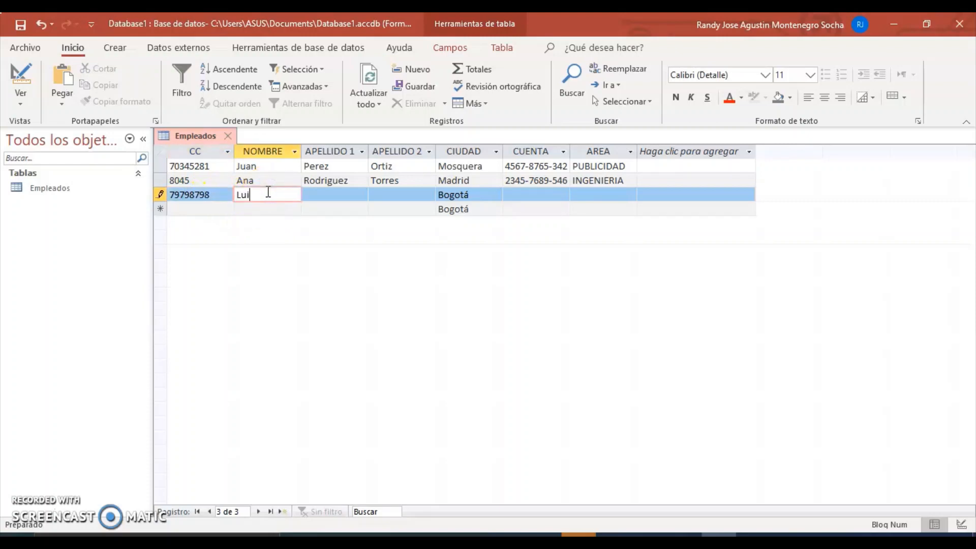
click(338, 197)
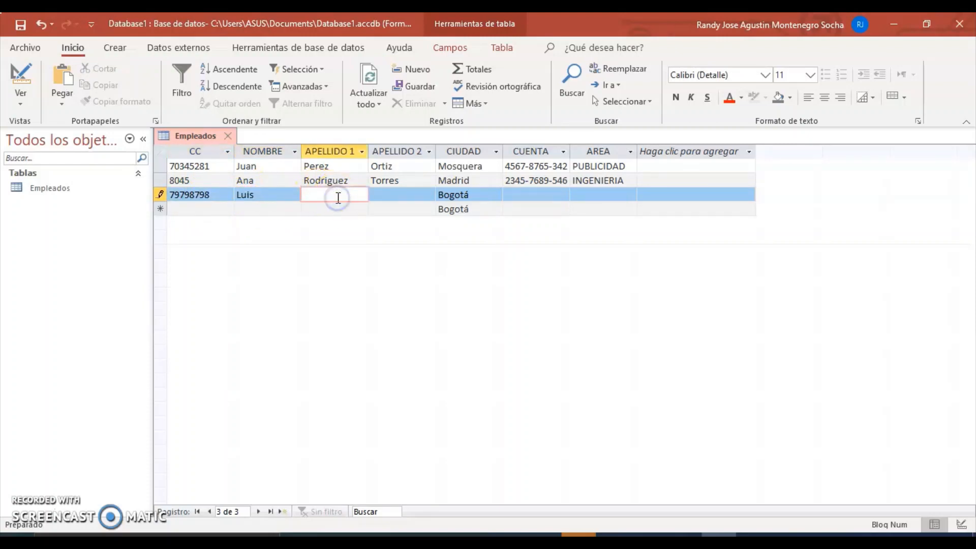
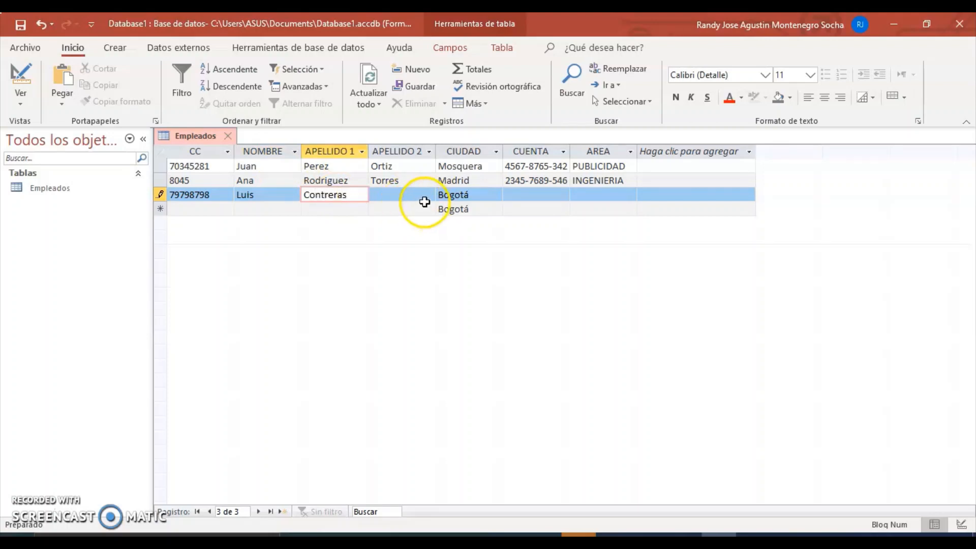
click(398, 194)
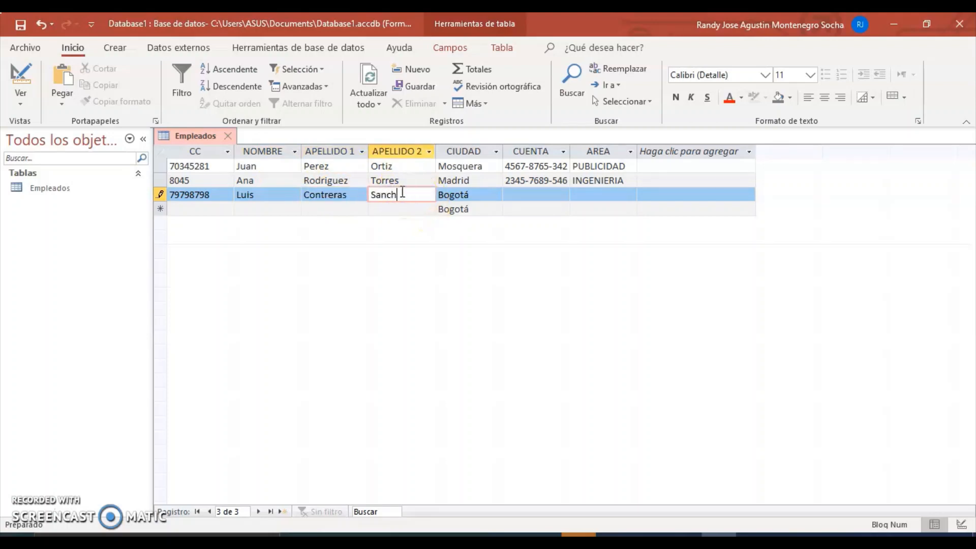
click(526, 194)
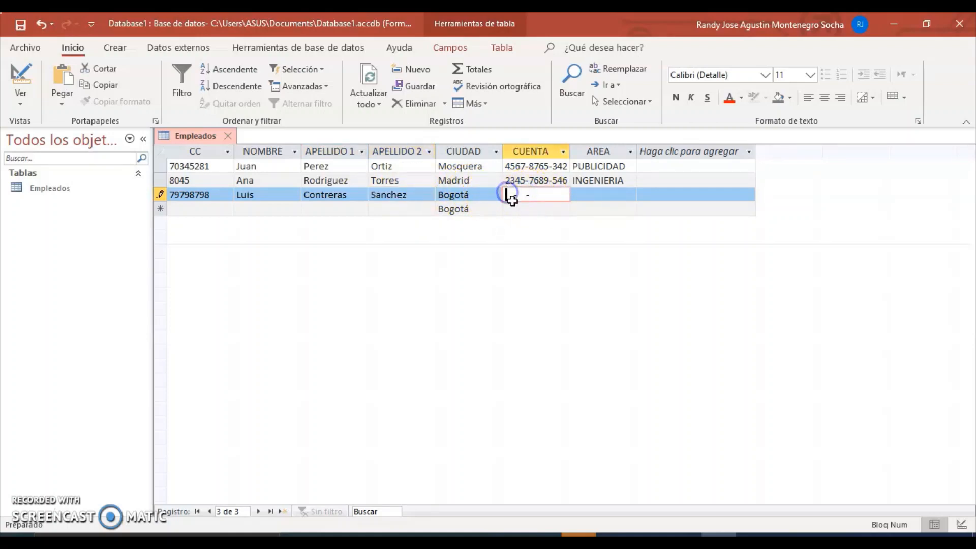
Step: Enter area MANTENIMIENTO, dismiss the custom error, and save the record with INGENIERIA
click(605, 200)
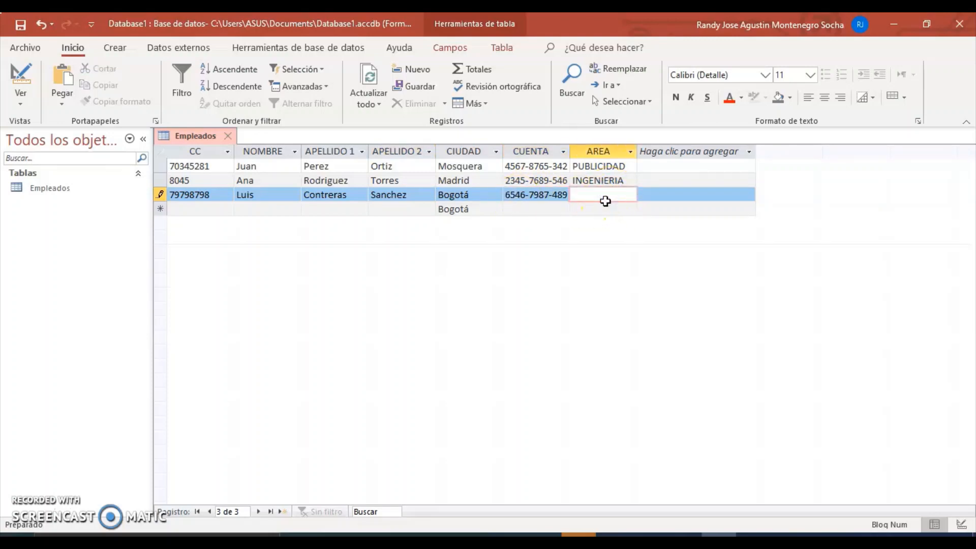
text(mante)
key(BackSpace)
key(BackSpace)
key(BackSpace)
key(BackSpace)
key(BackSpace)
key(Caps_Lock)
text(MANTENIMIENTO)
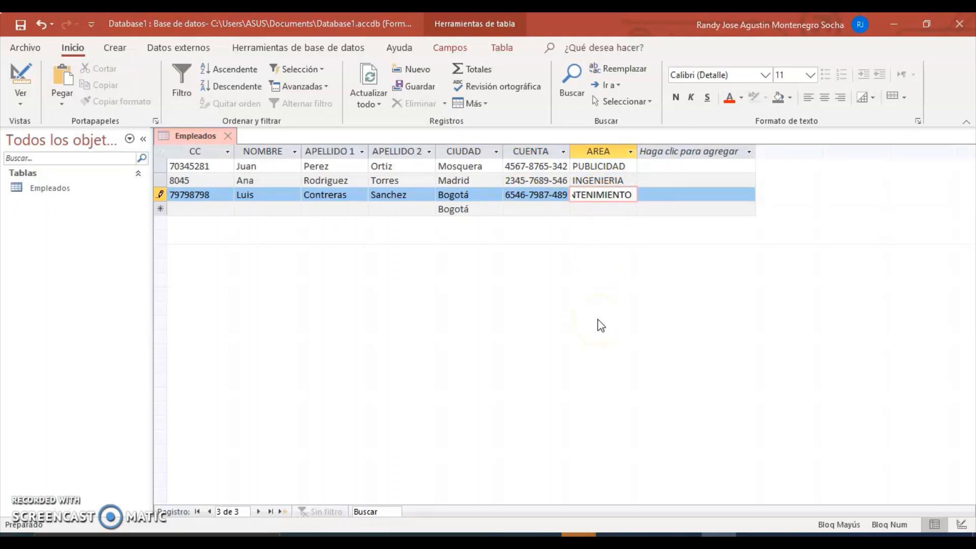
key(Return)
click(467, 299)
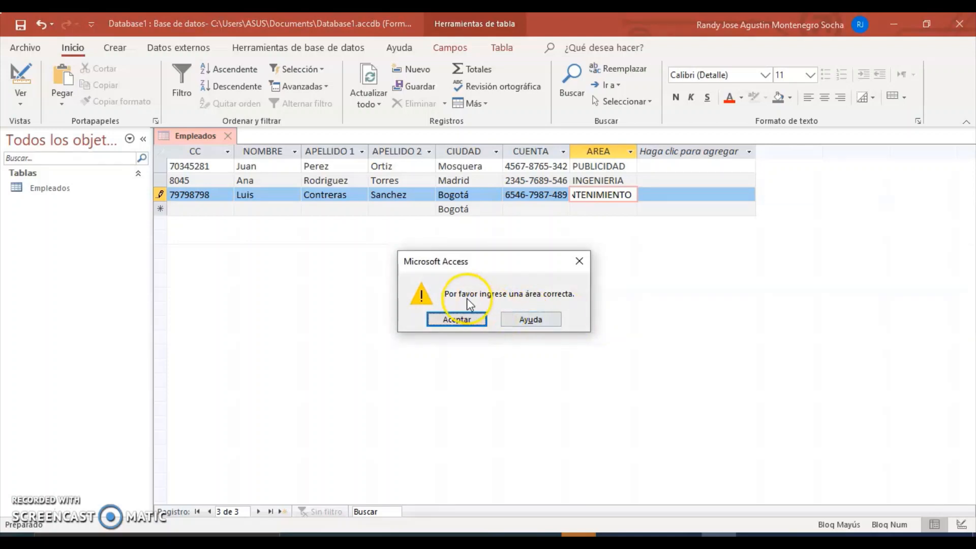
click(457, 318)
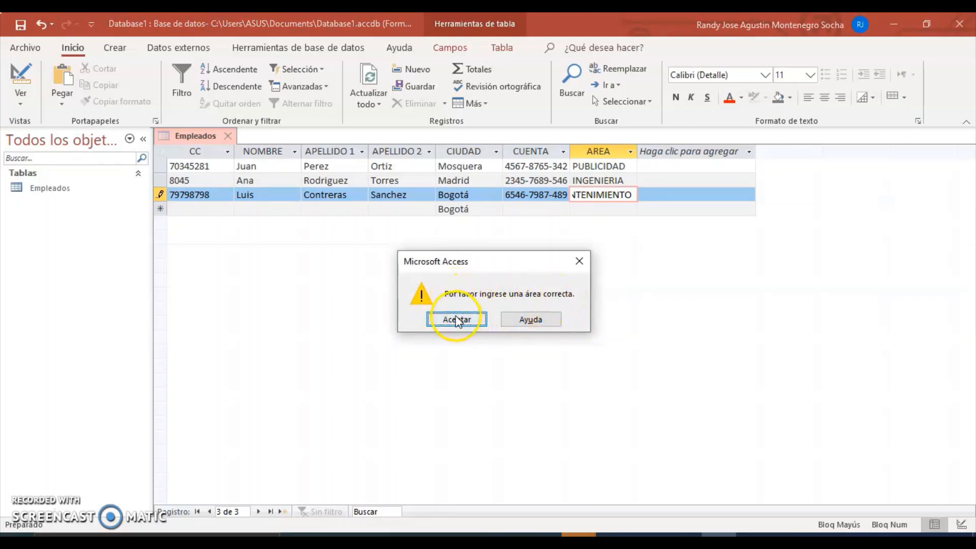
key(BackSpace)
key(BackSpace)
key(BackSpace)
key(BackSpace)
key(BackSpace)
key(BackSpace)
key(BackSpace)
key(BackSpace)
key(BackSpace)
key(BackSpace)
key(BackSpace)
key(BackSpace)
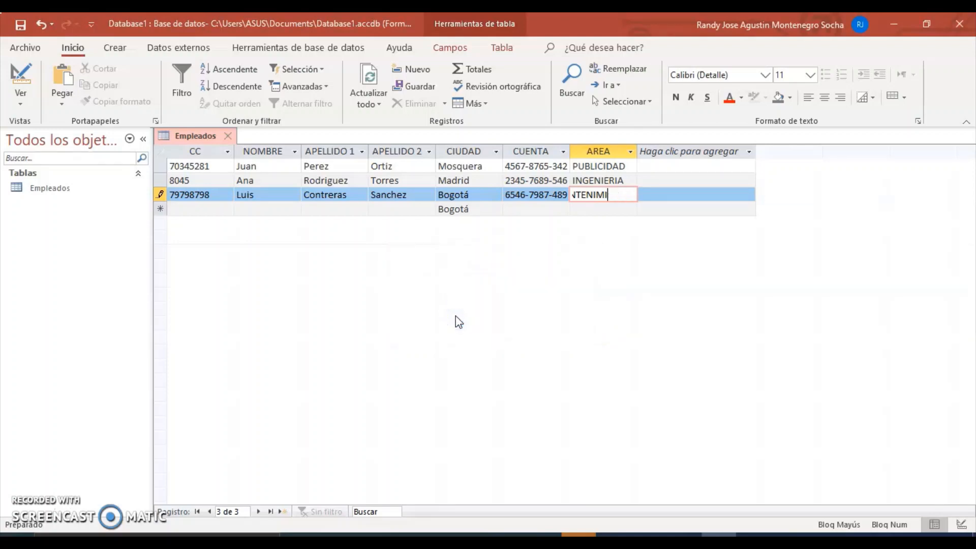
text(INGENIERIA)
key(Return)
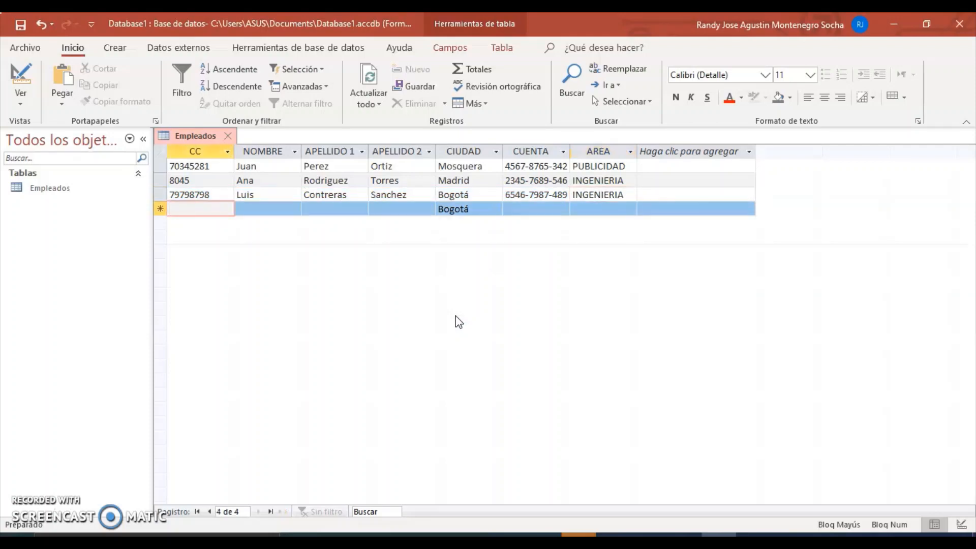
Step: In Design view, stop CUENTA from allowing zero-length values
click(23, 103)
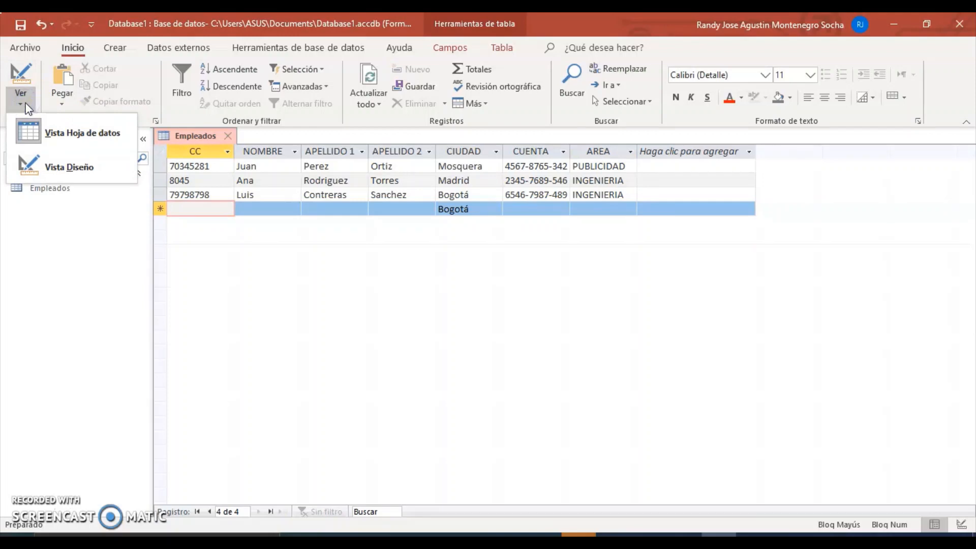
click(51, 166)
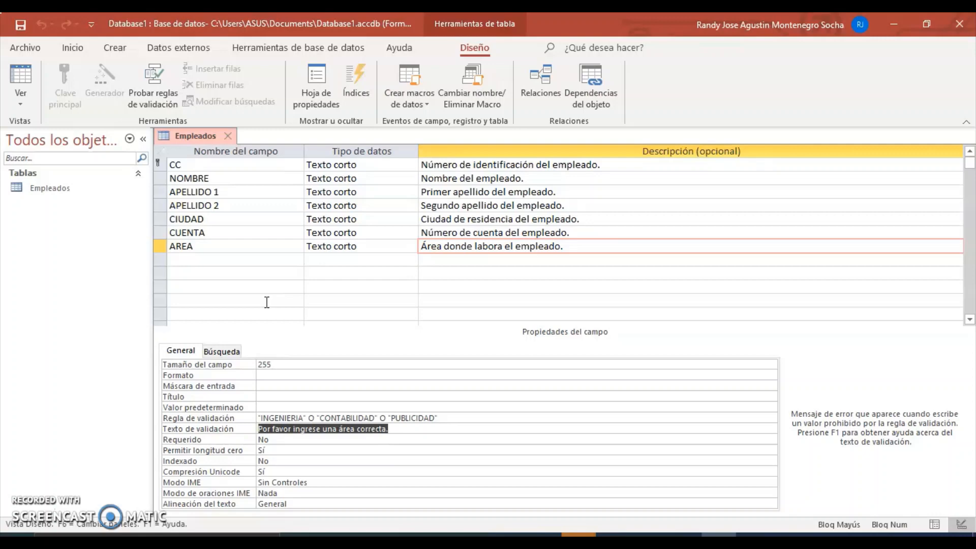
click(278, 441)
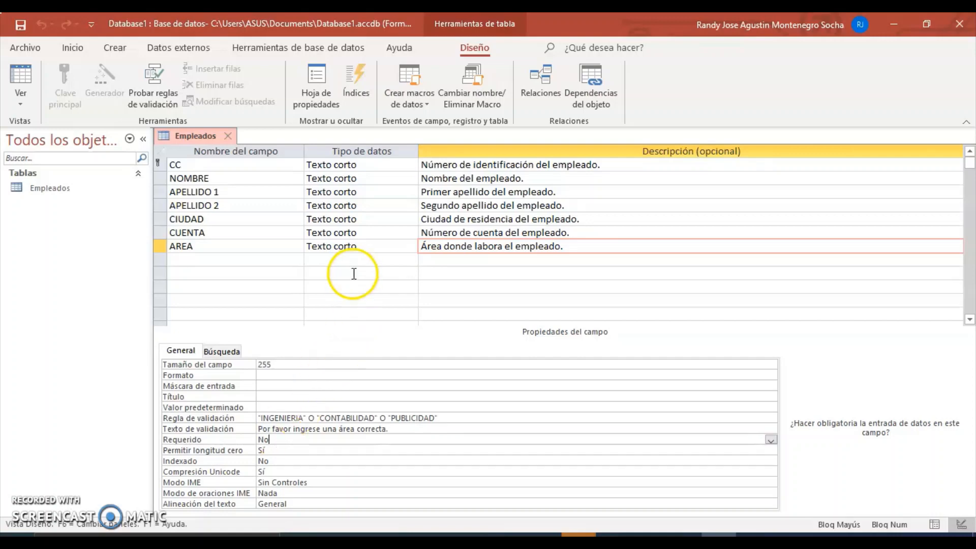
click(366, 232)
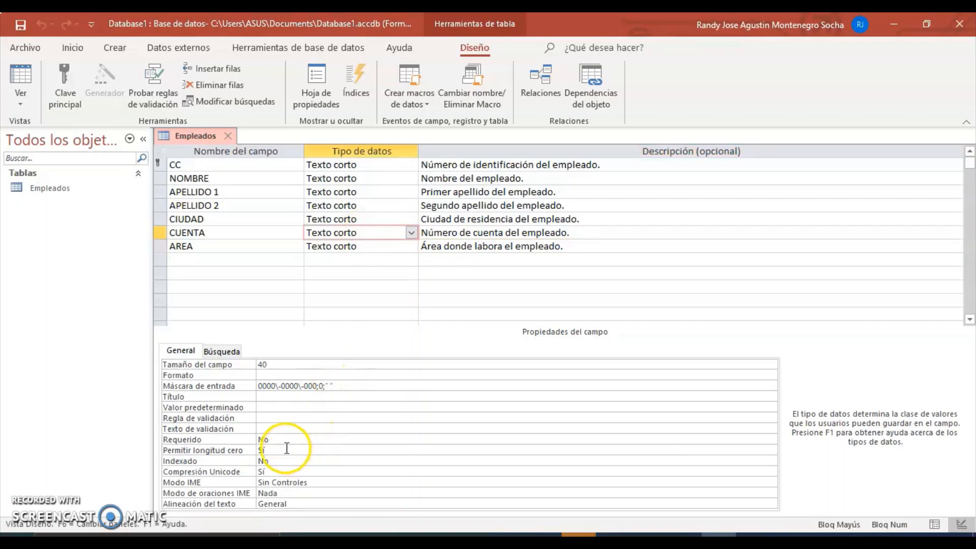
click(278, 439)
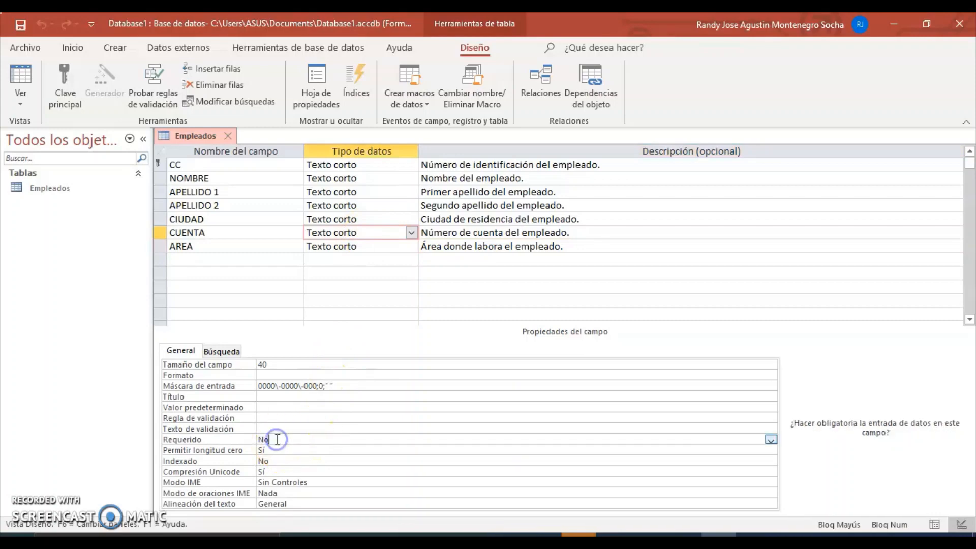
click(771, 440)
click(772, 441)
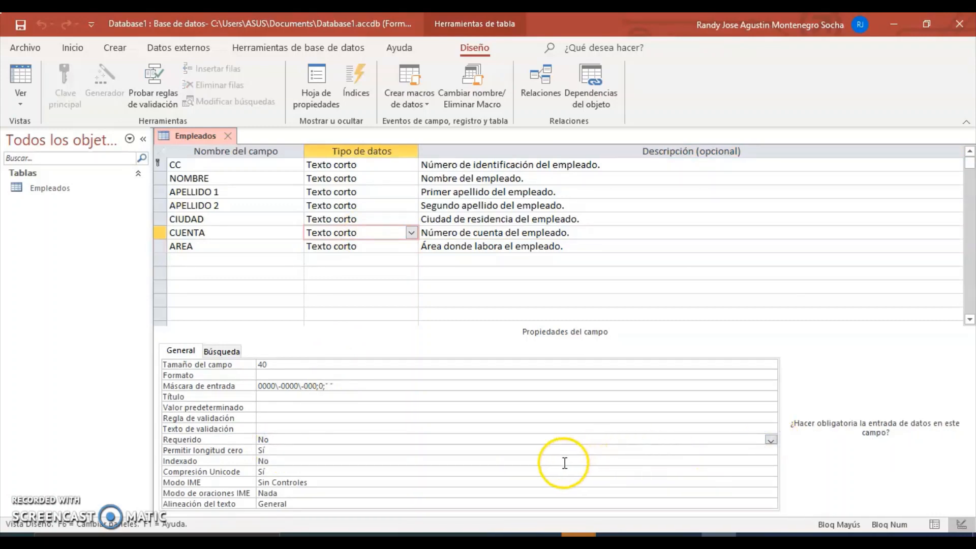
double_click(263, 450)
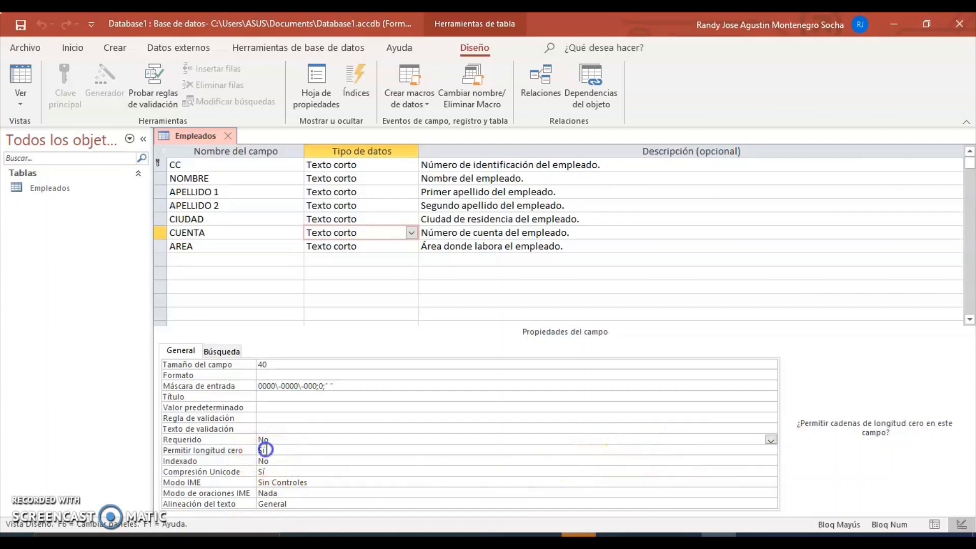
Step: Set CUENTA's Requerido property to Sí
key(Up)
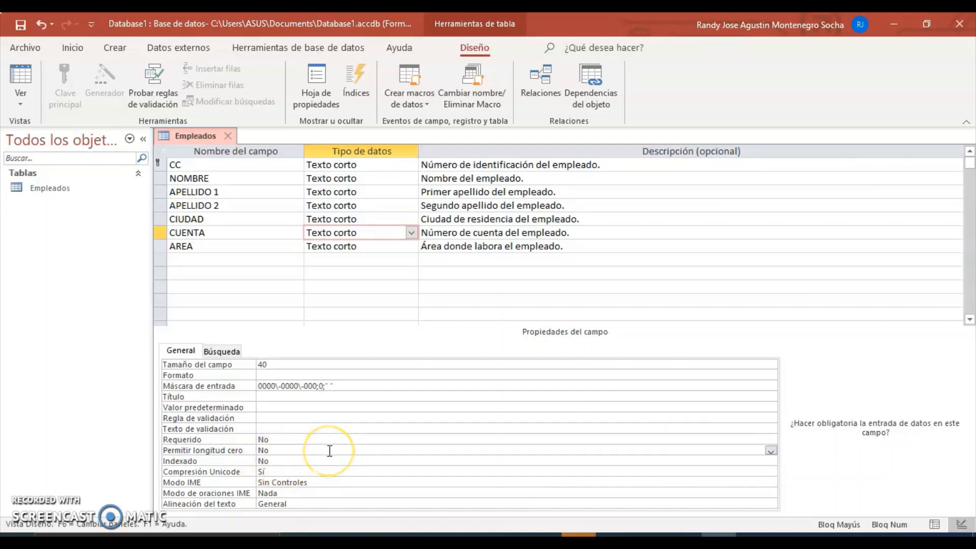
key(Up)
key(Down)
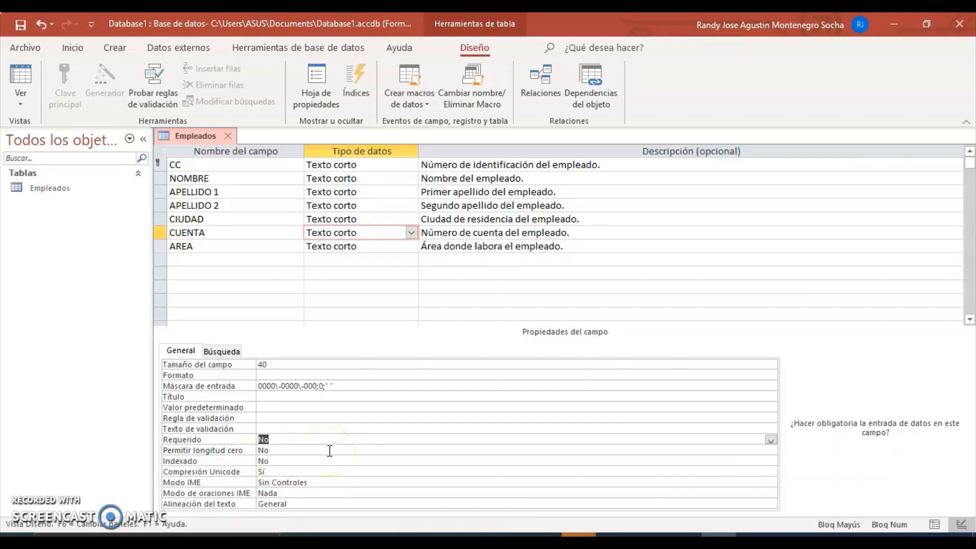
key(Down)
key(Up)
click(771, 440)
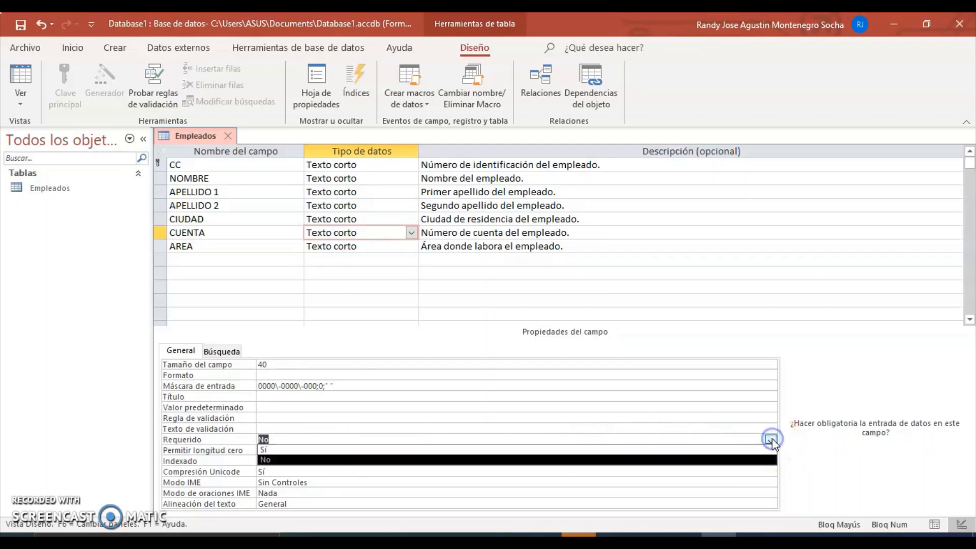
click(630, 451)
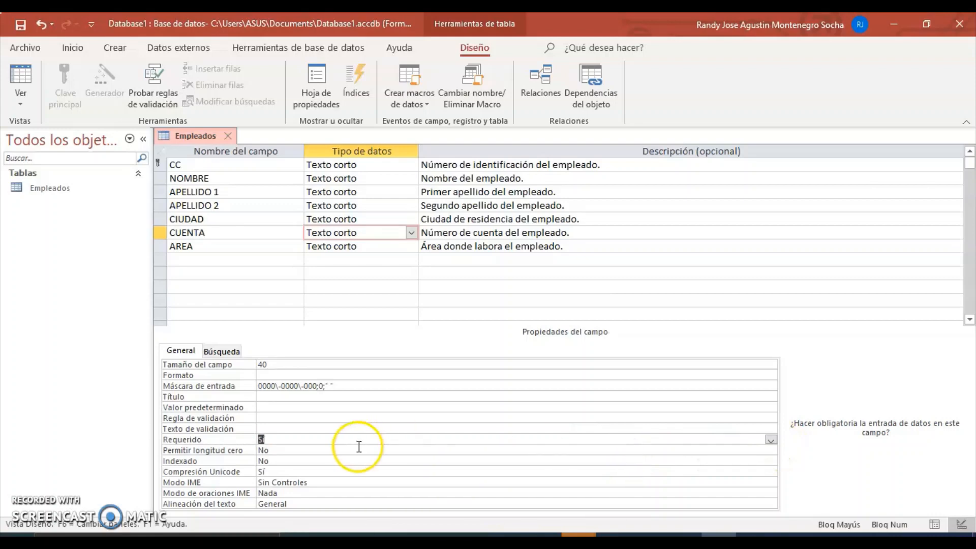
click(329, 439)
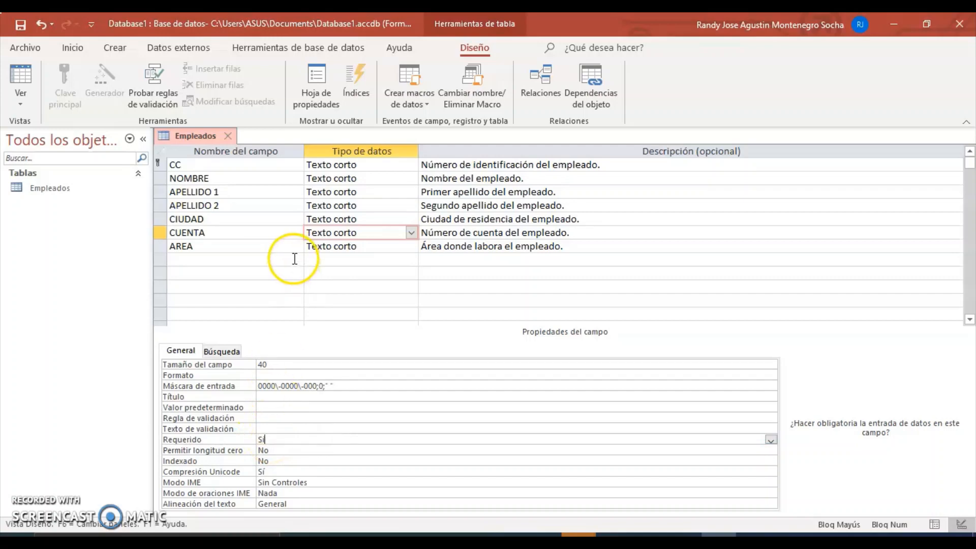
Step: Save the design, confirm the existing-data check, and return to Datasheet view
click(21, 24)
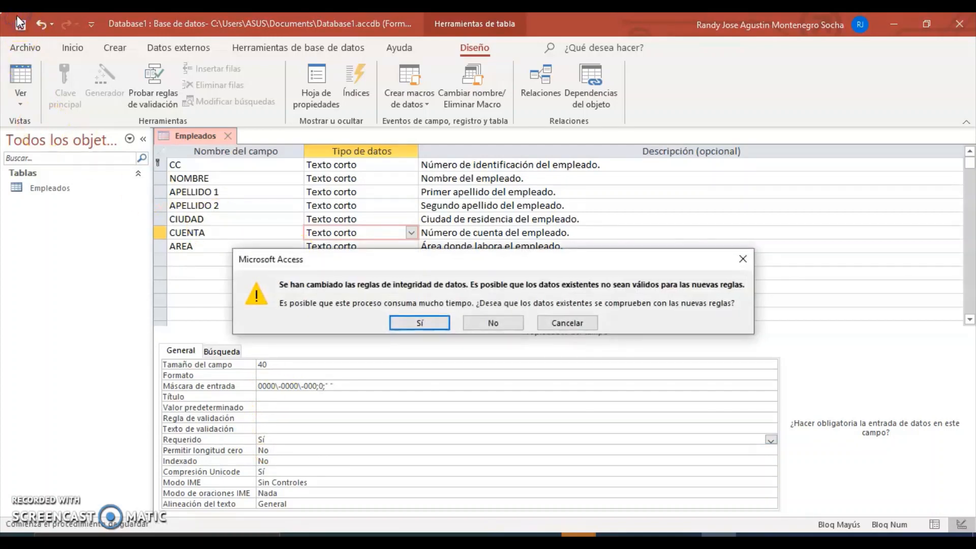
click(409, 322)
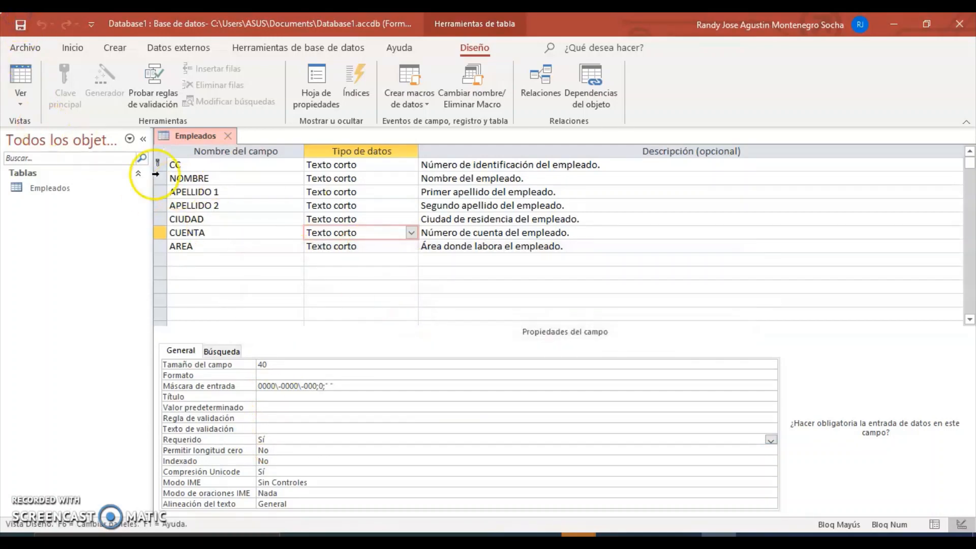
click(22, 97)
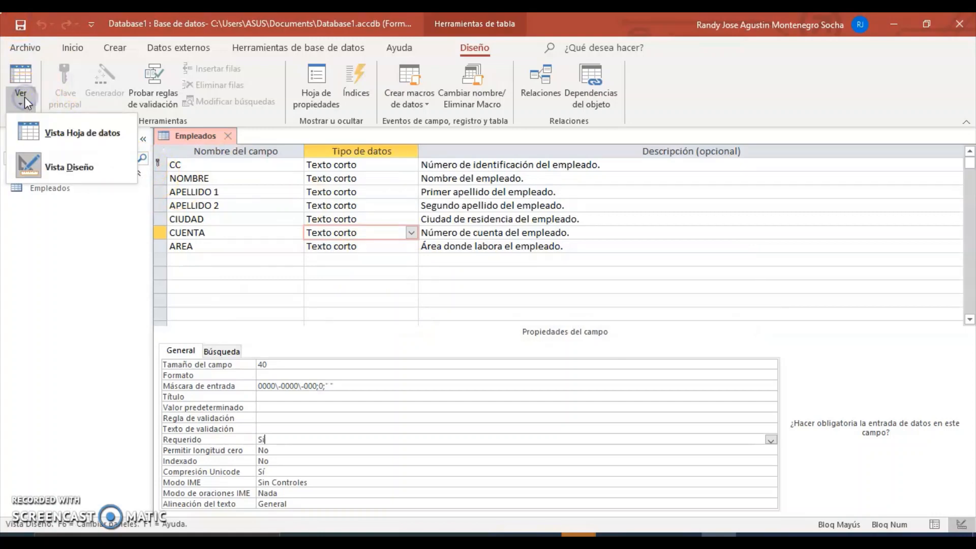
click(50, 136)
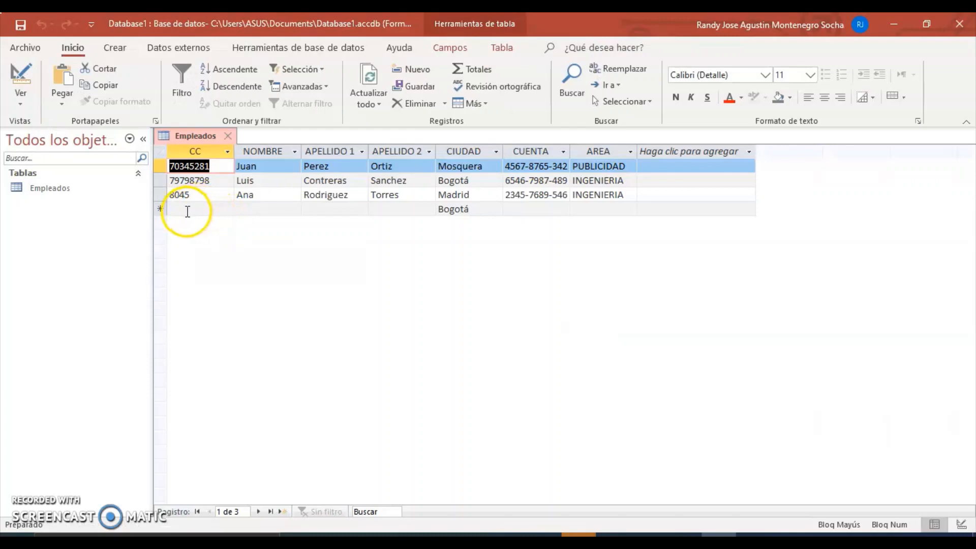
Step: Start a fourth employee record with its ID number and first name
click(199, 209)
text(79879874234)
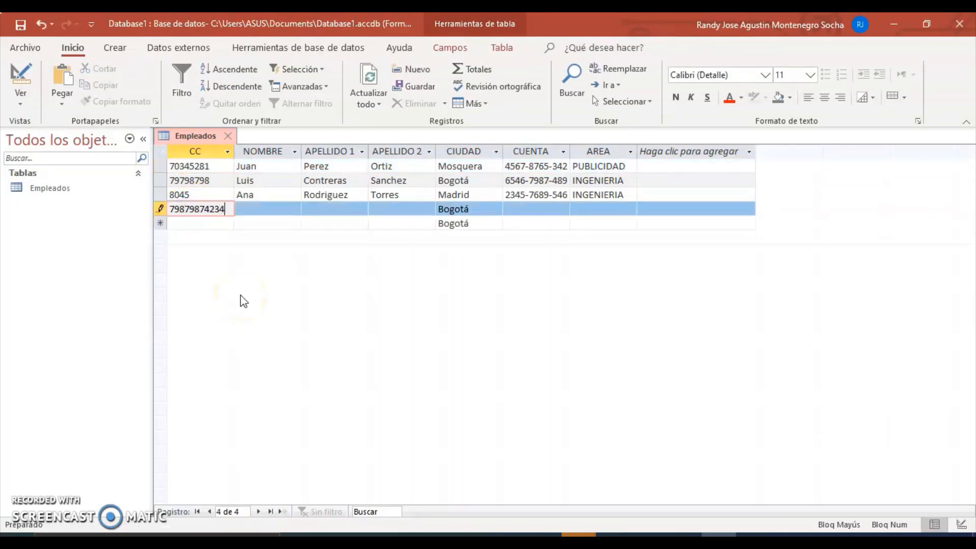
key(BackSpace)
key(BackSpace)
key(BackSpace)
click(266, 209)
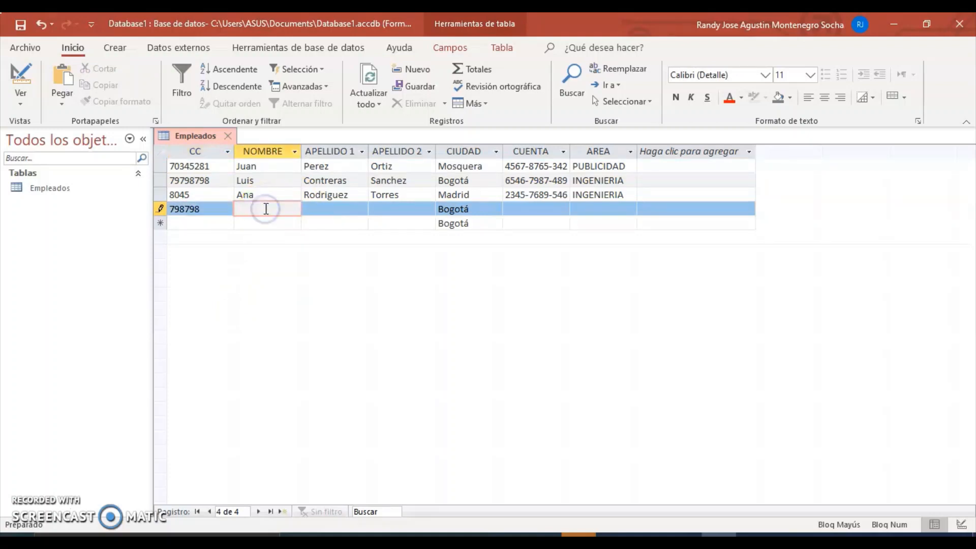
key(Caps_Lock)
text(uana)
Step: Enter both surnames and clear the default city Bogotá, leaving CIUDAD blank
click(320, 210)
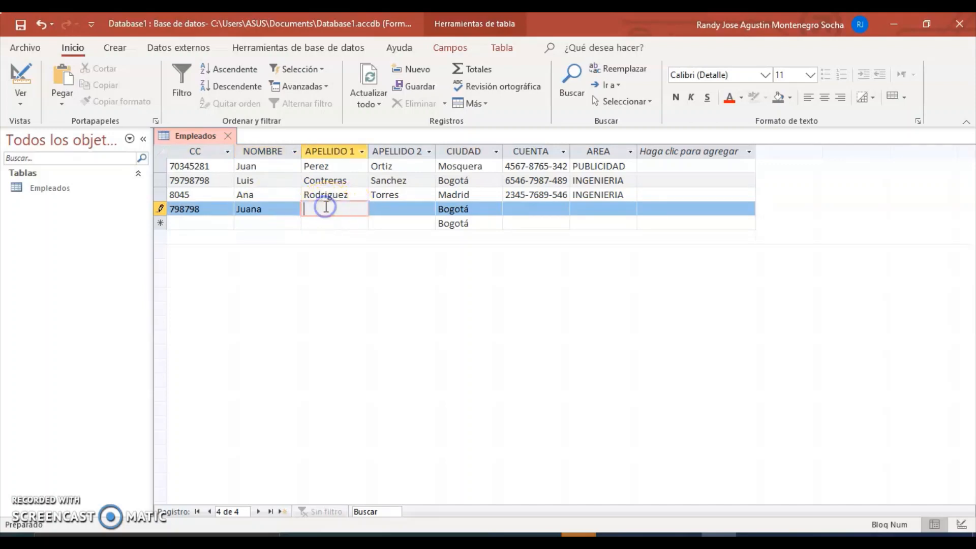
click(392, 209)
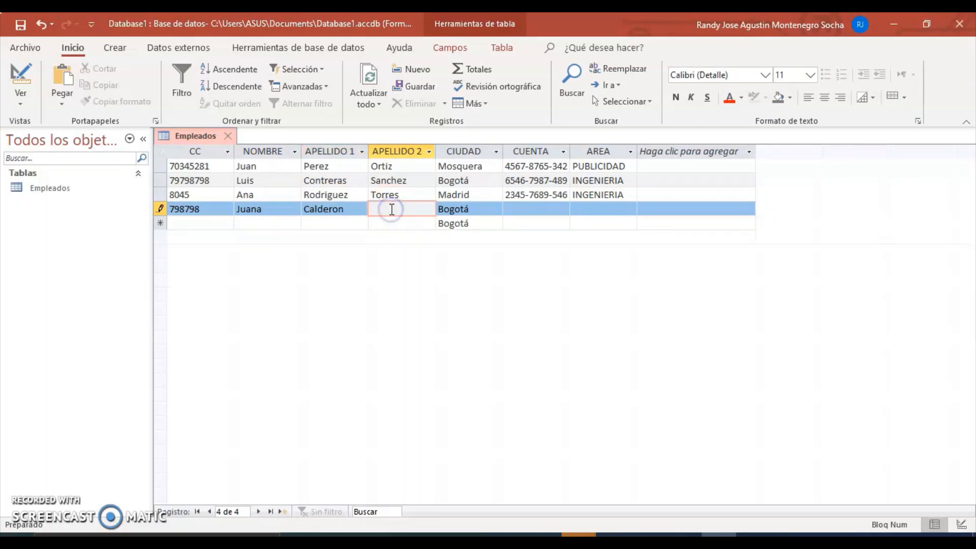
click(468, 209)
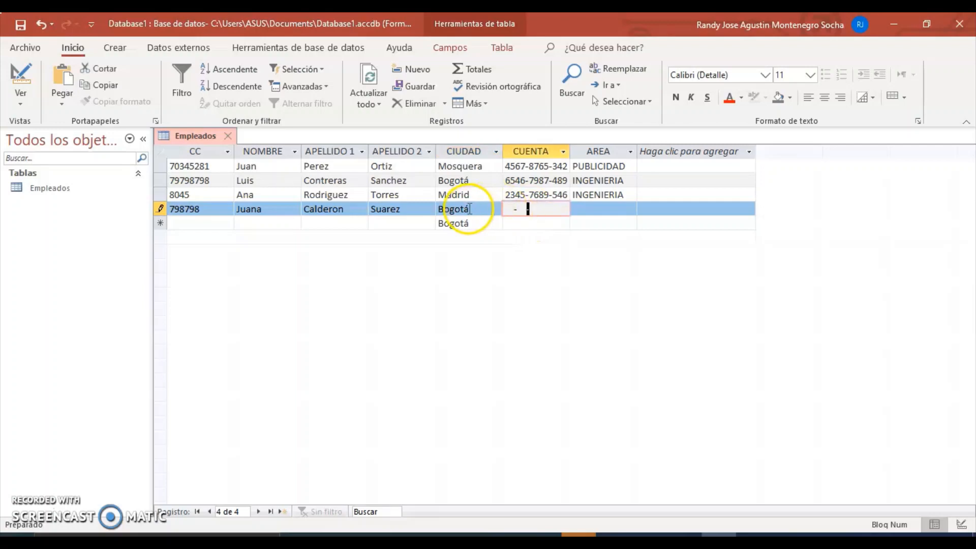
click(469, 209)
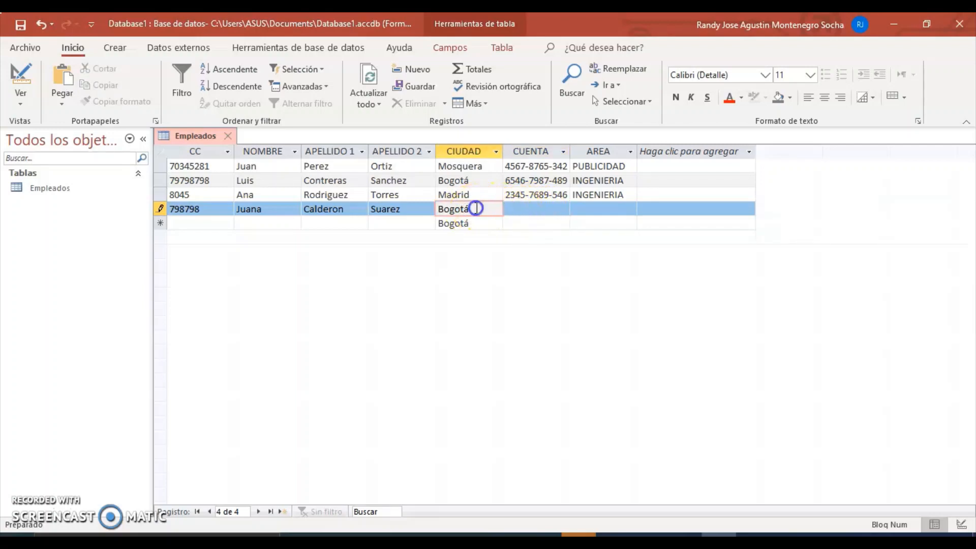
drag(468, 210, 413, 212)
key(BackSpace)
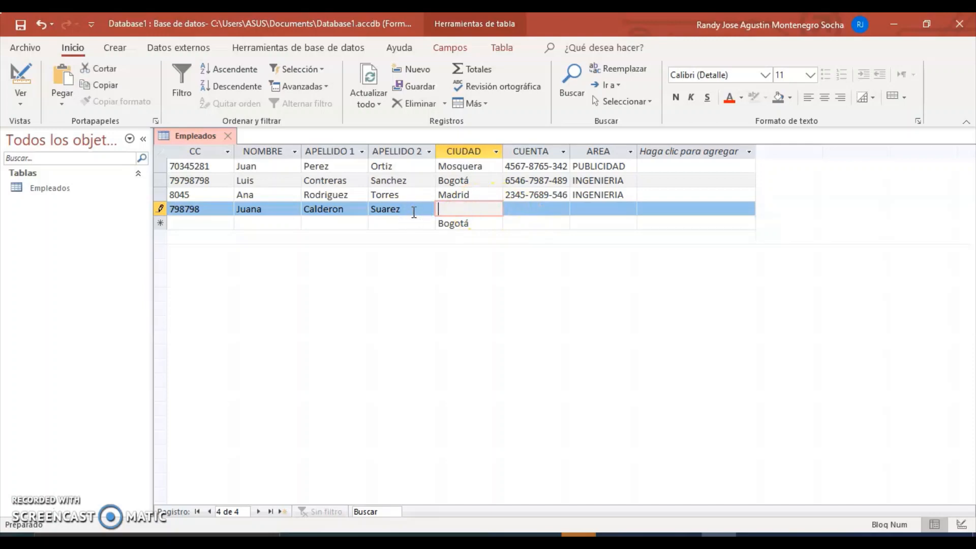
Step: Enter the account number and area PUBLICIDAD, saving the fourth record
click(511, 206)
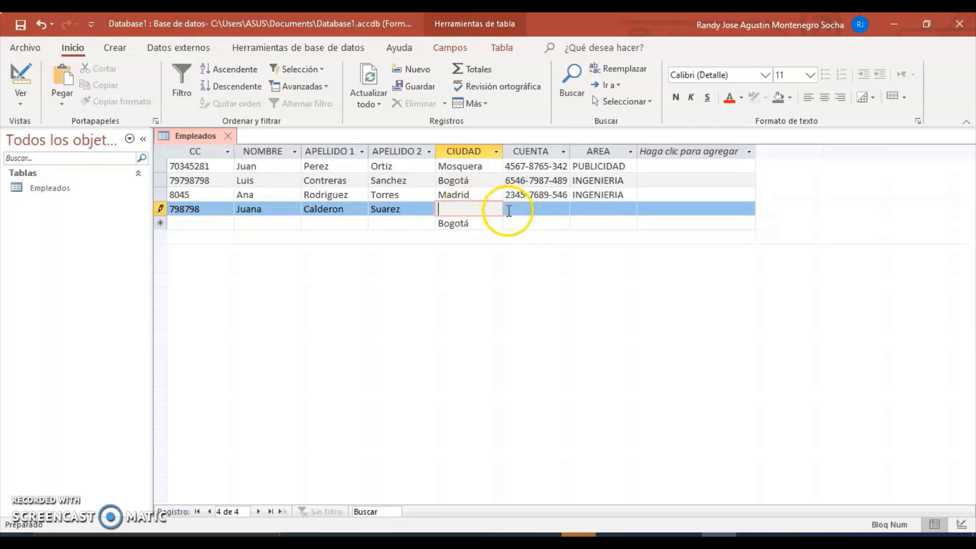
click(508, 208)
click(516, 213)
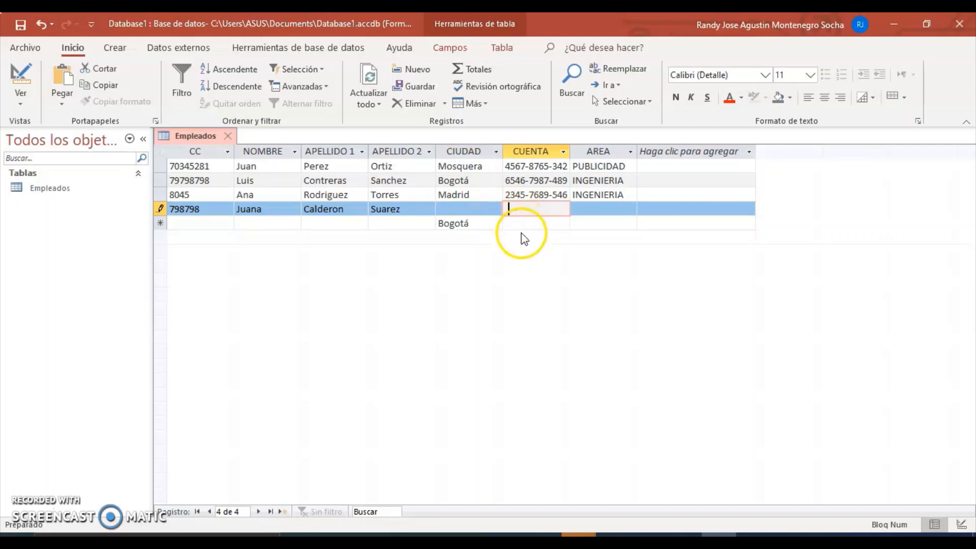
key(Left)
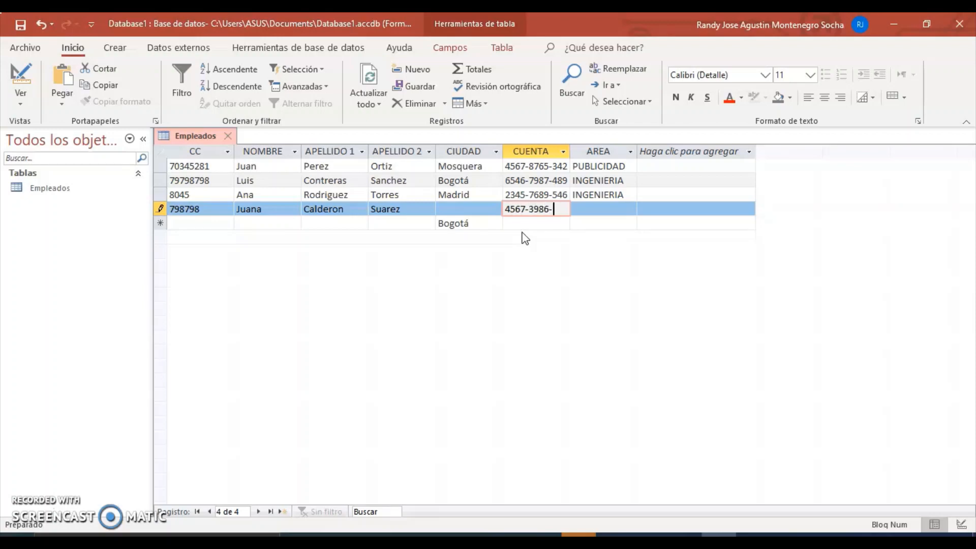
click(600, 210)
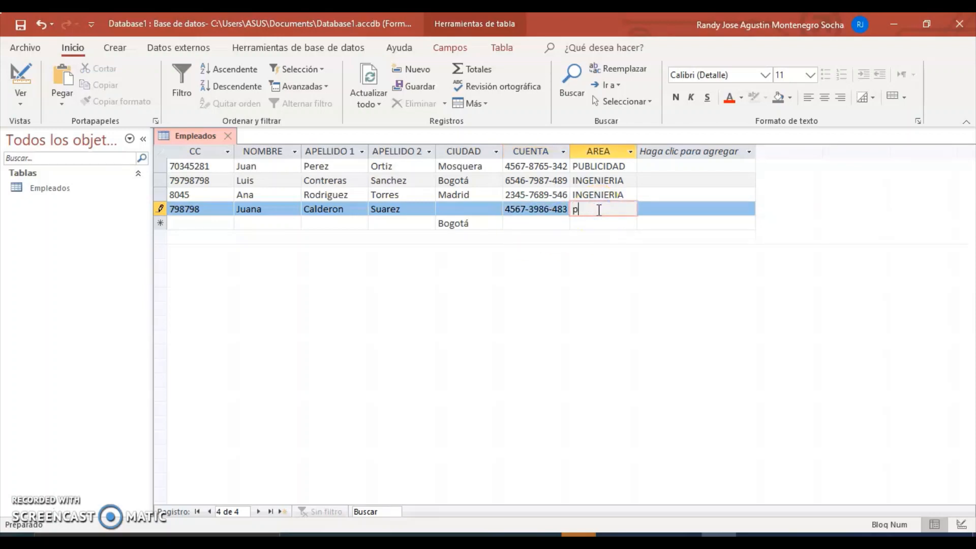
key(BackSpace)
key(BackSpace)
key(Caps_Lock)
text(PUBLICIDAD)
key(Tab)
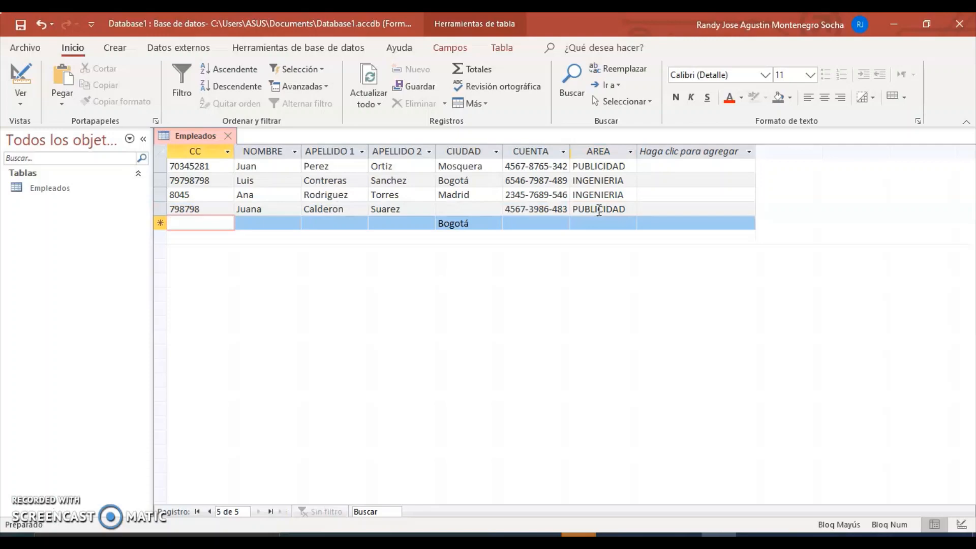
Step: Start the fifth employee's record with their ID number and first name
click(312, 219)
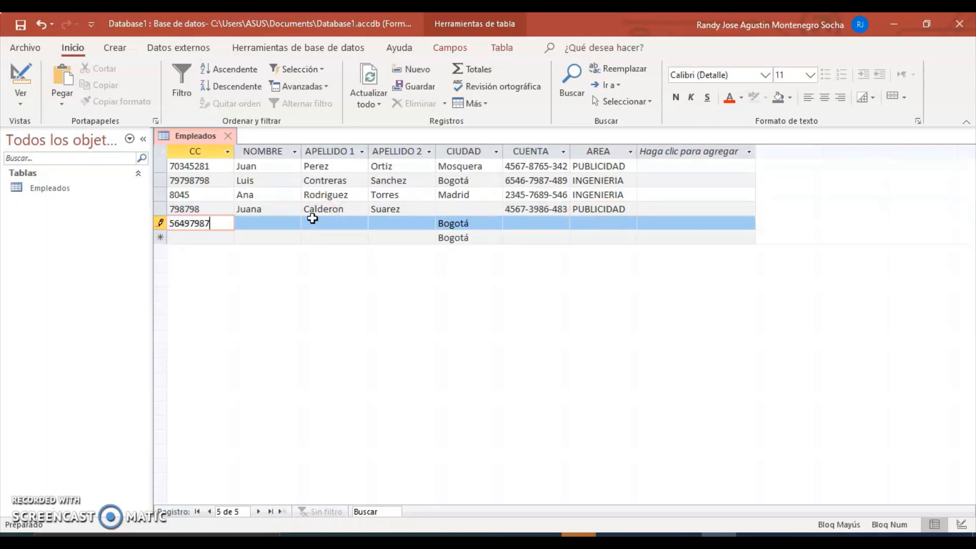
click(284, 222)
click(258, 222)
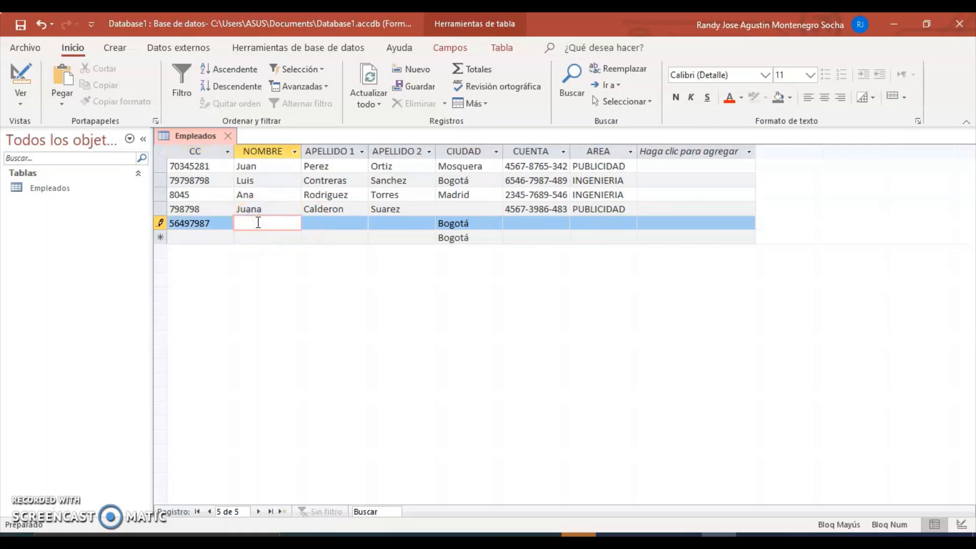
key(Caps_Lock)
Step: Fill in the employee's first and second surnames
click(341, 220)
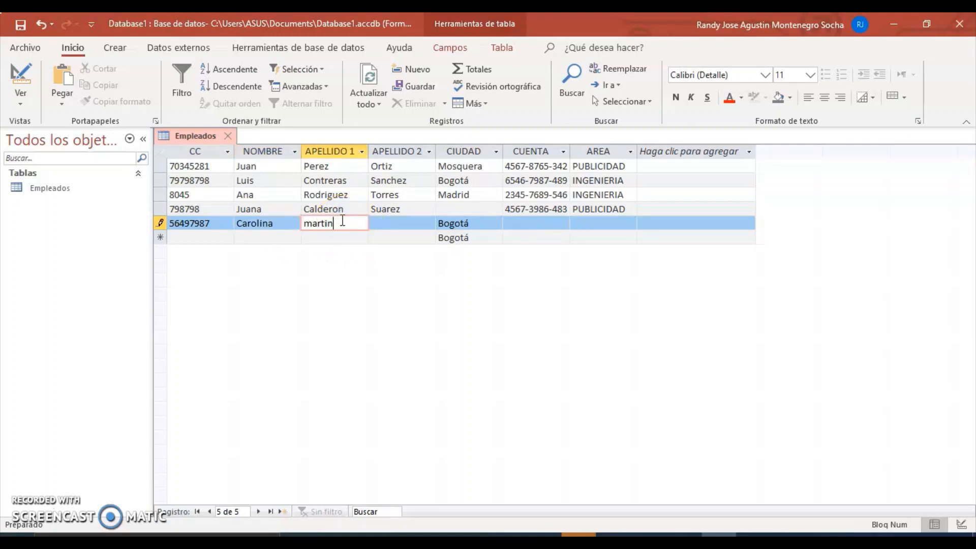
click(390, 223)
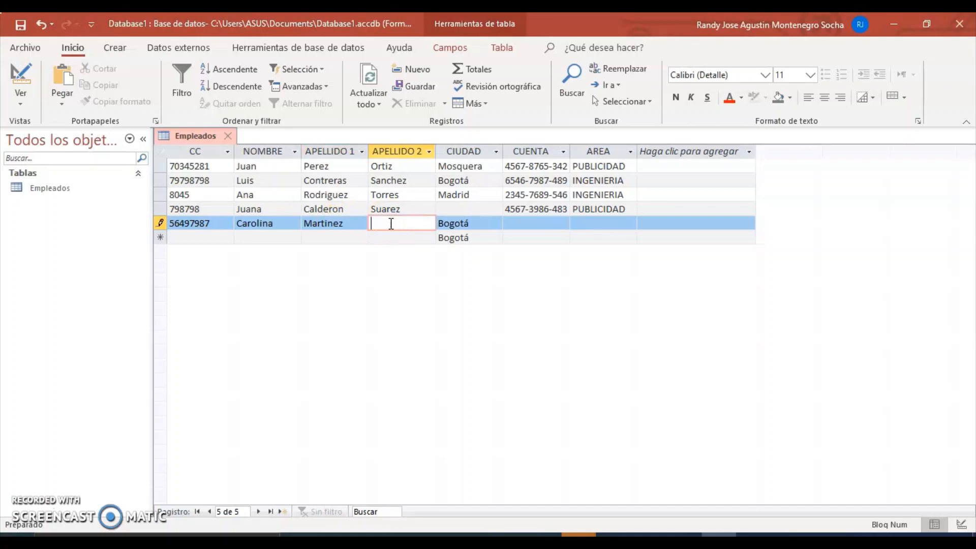
Step: Set AREA to CONTABILIDAD and dismiss the missing-account warning
click(485, 222)
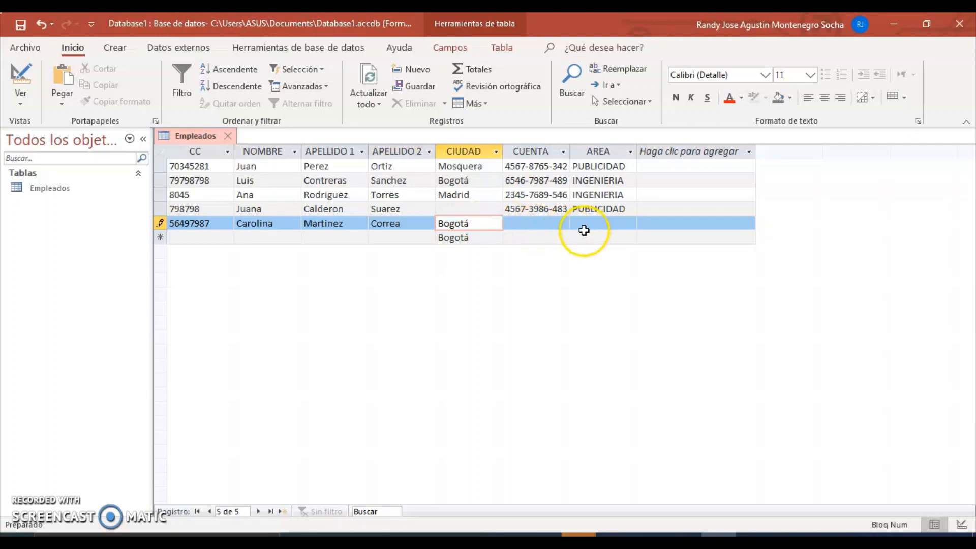
click(598, 223)
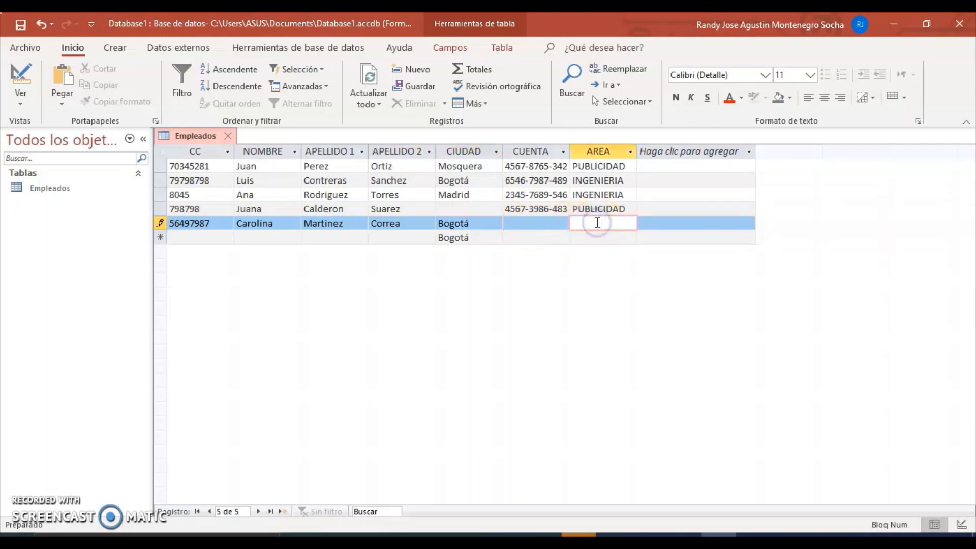
key(Caps_Lock)
text(CONTABILIDAD)
key(Return)
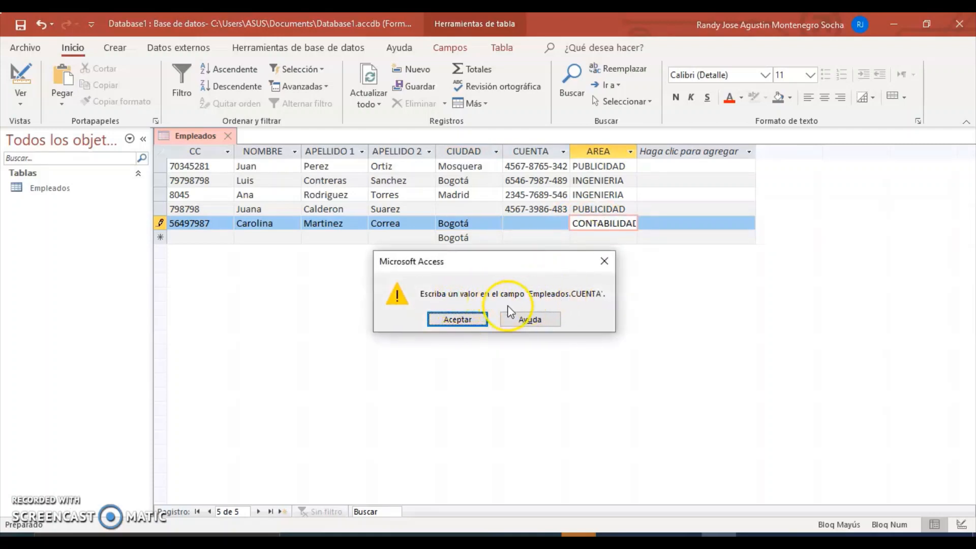
click(471, 319)
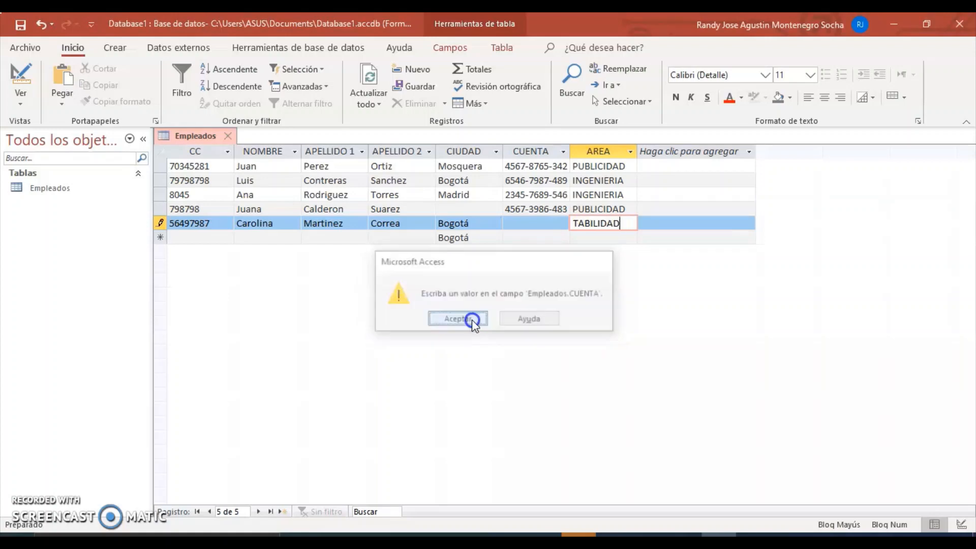
Step: Enter the employee's account number in CUENTA and save the record
click(509, 223)
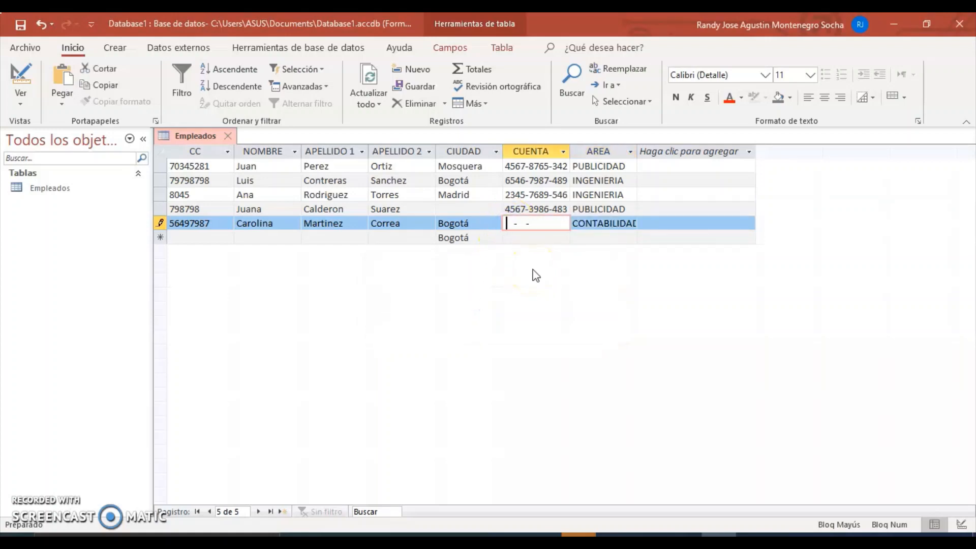
key(Tab)
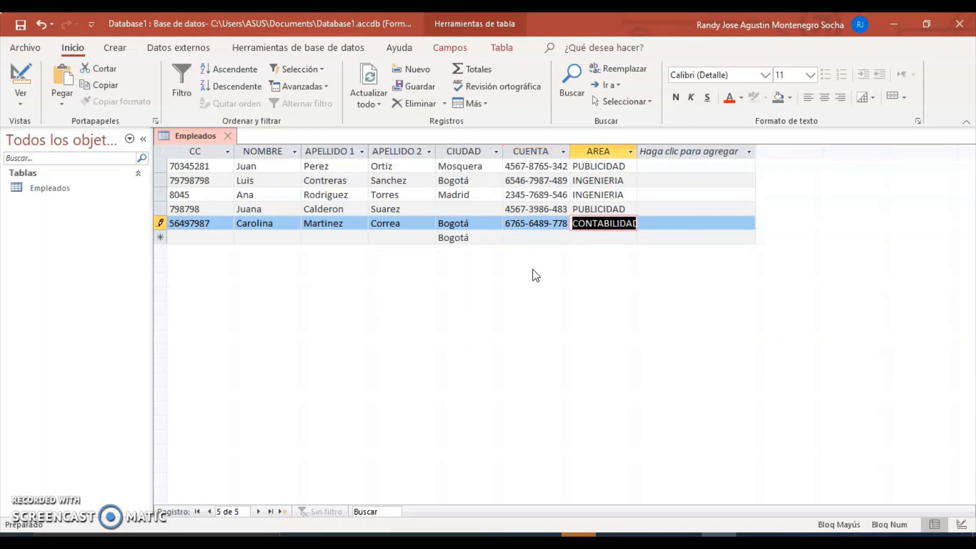
key(Tab)
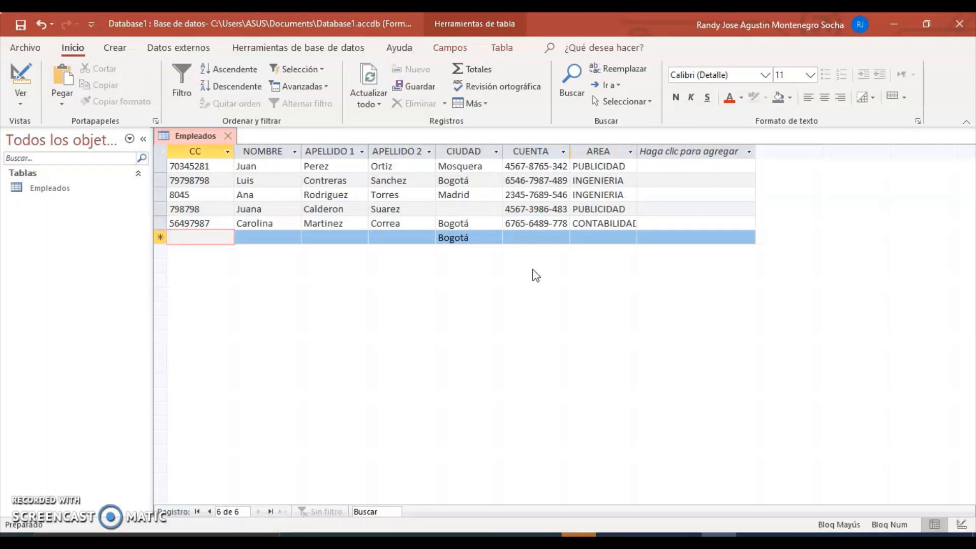
click(401, 288)
Step: Switch the Empleados table to Vista Diseño
click(28, 84)
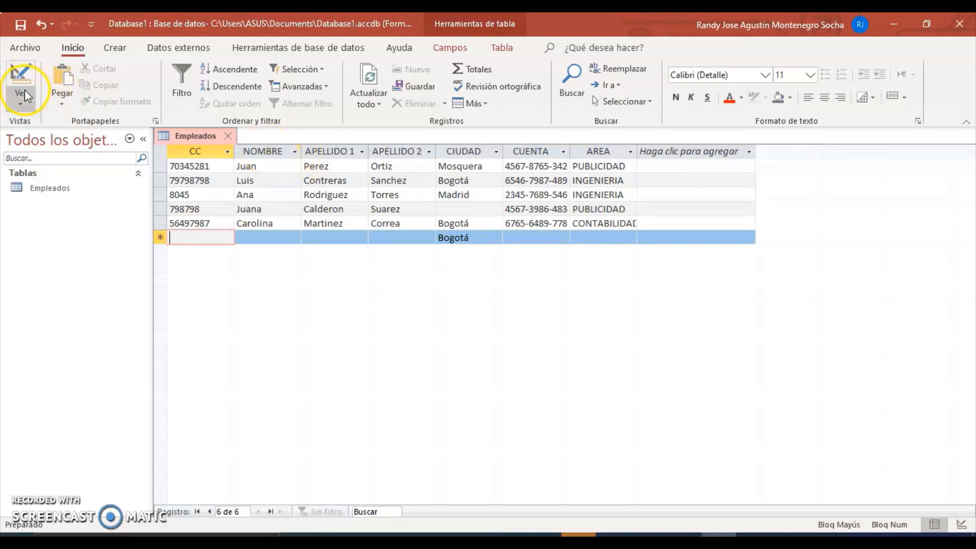
click(27, 97)
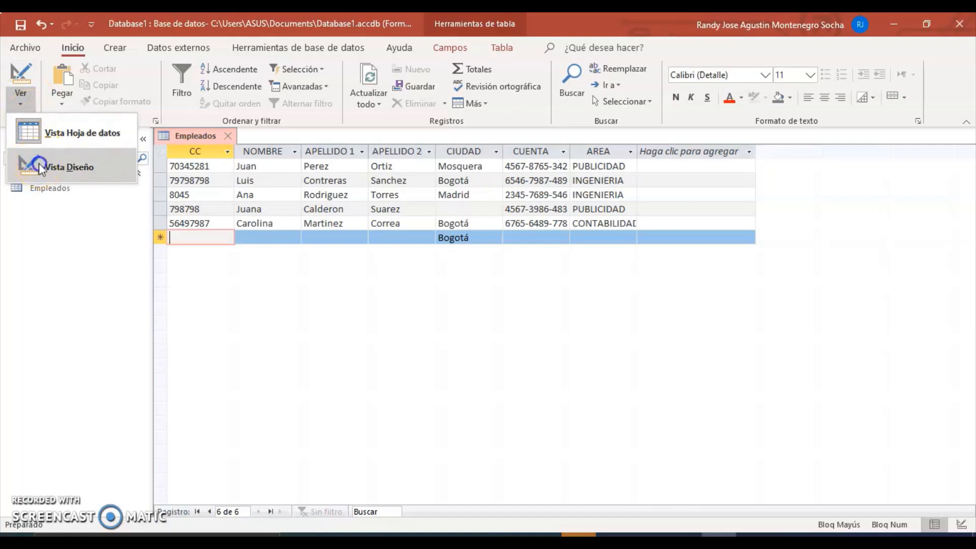
click(39, 163)
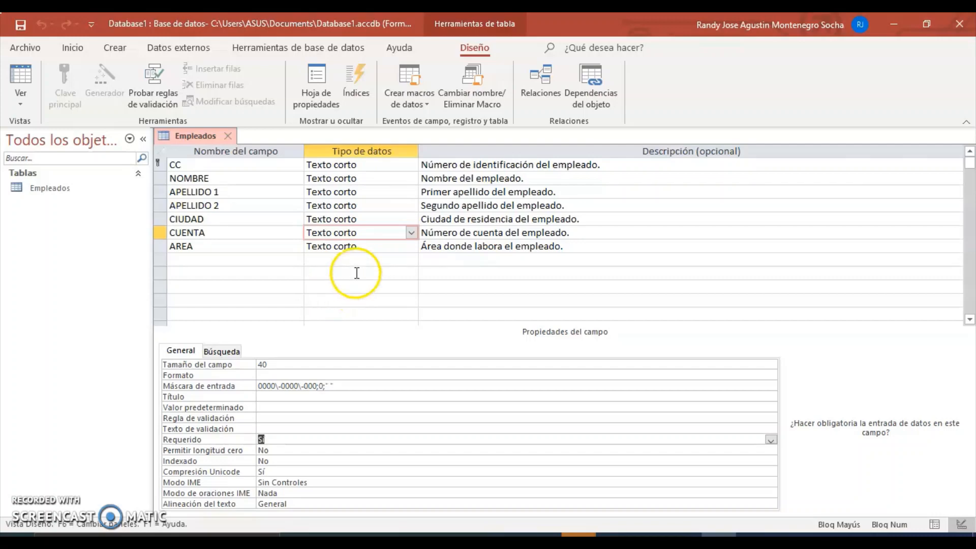
Step: Select AREA and review its indexing, Unicode compression, IME and alignment properties
click(373, 246)
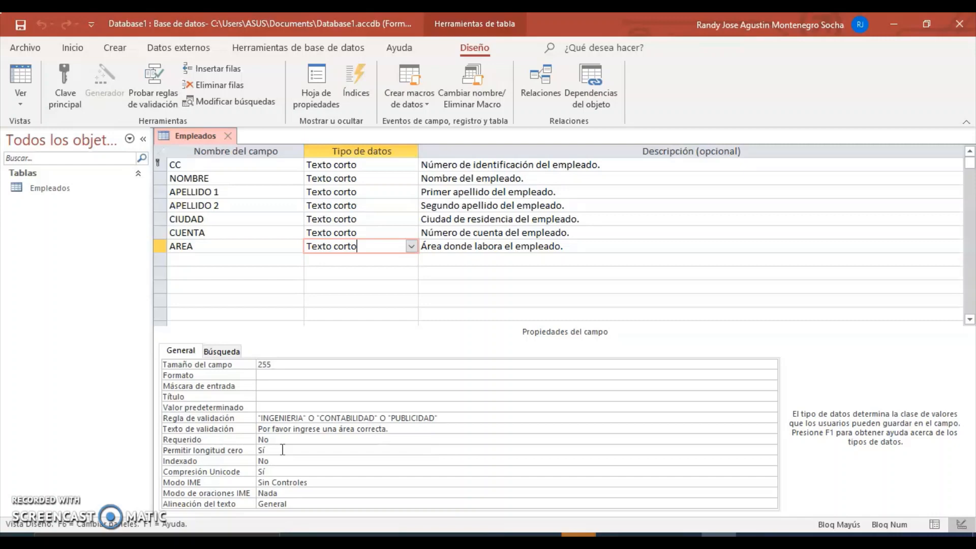
click(284, 461)
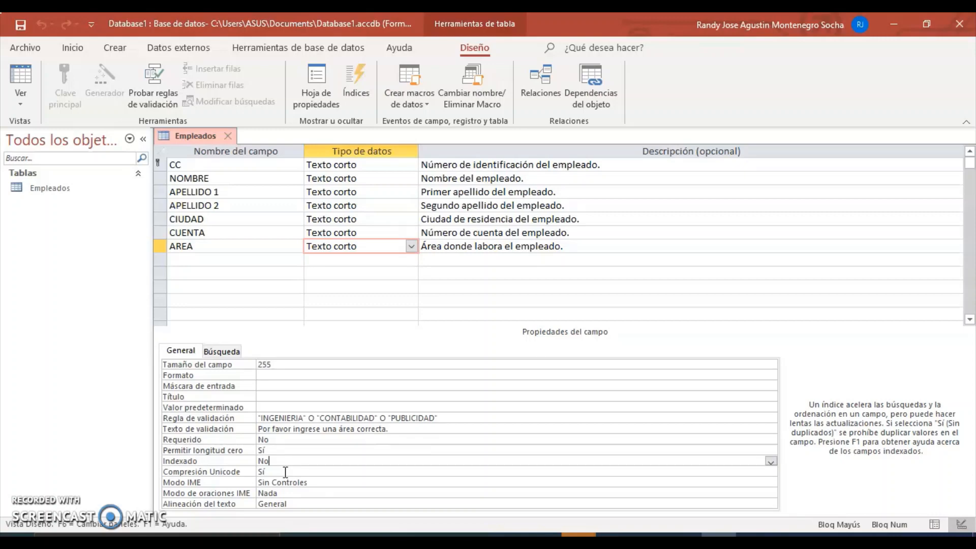
click(285, 472)
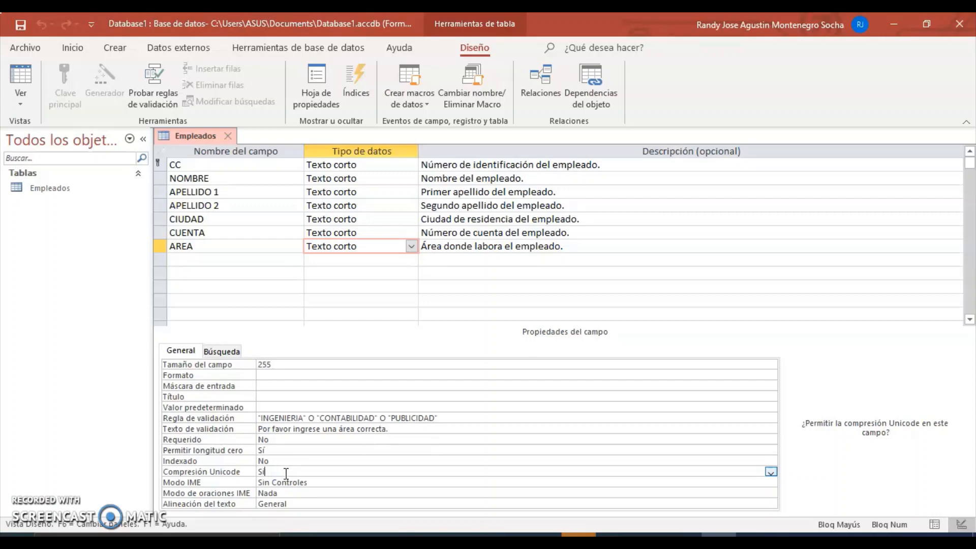
click(315, 483)
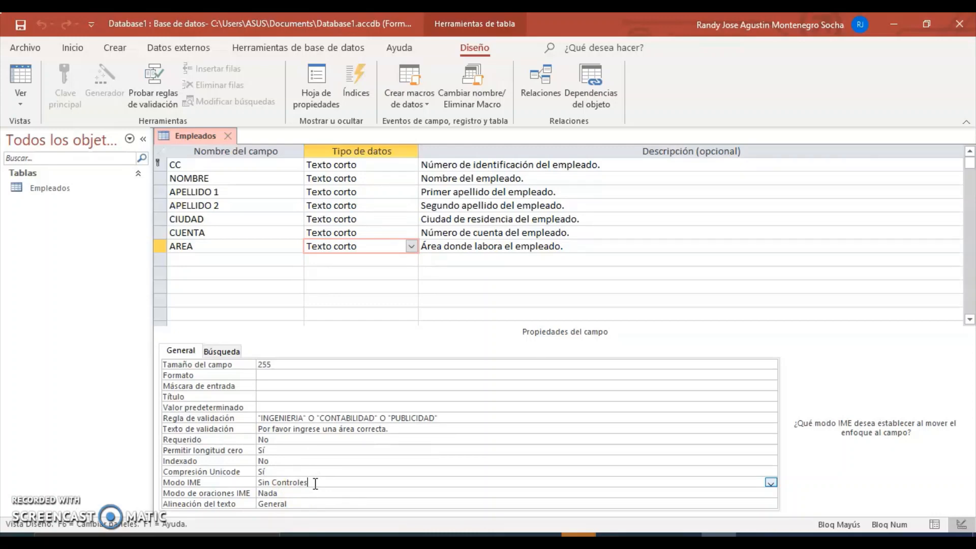
click(301, 493)
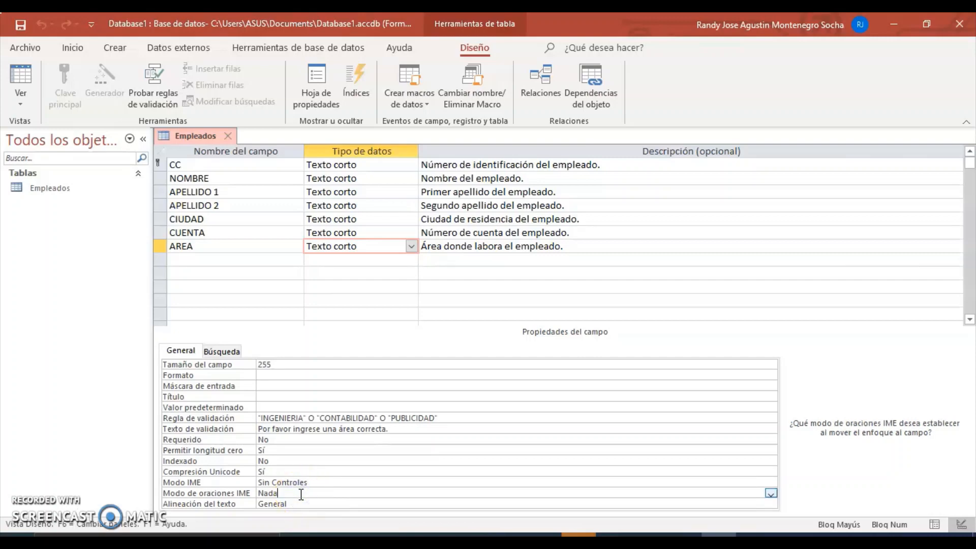
click(311, 504)
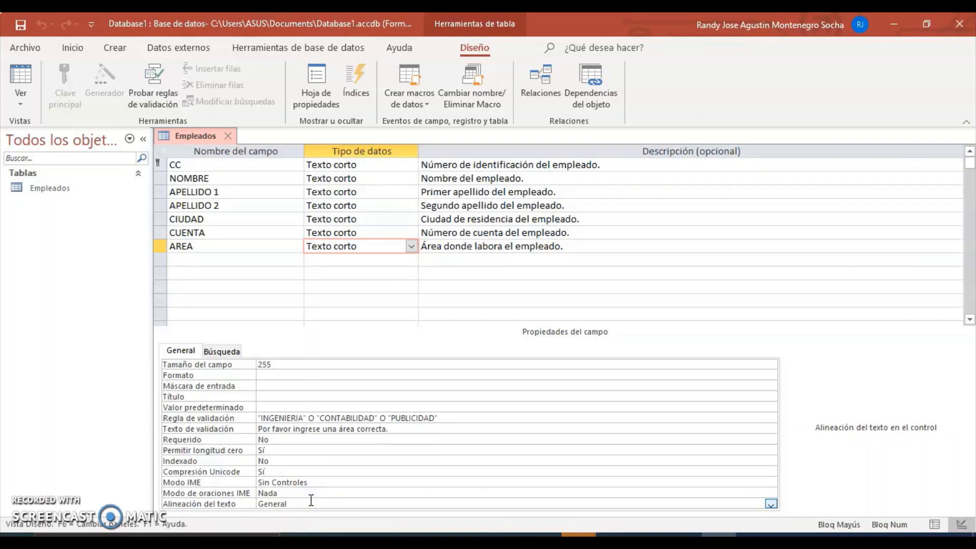
Step: Set AREA's Alineación del texto to Izquierda and check its field size
click(770, 504)
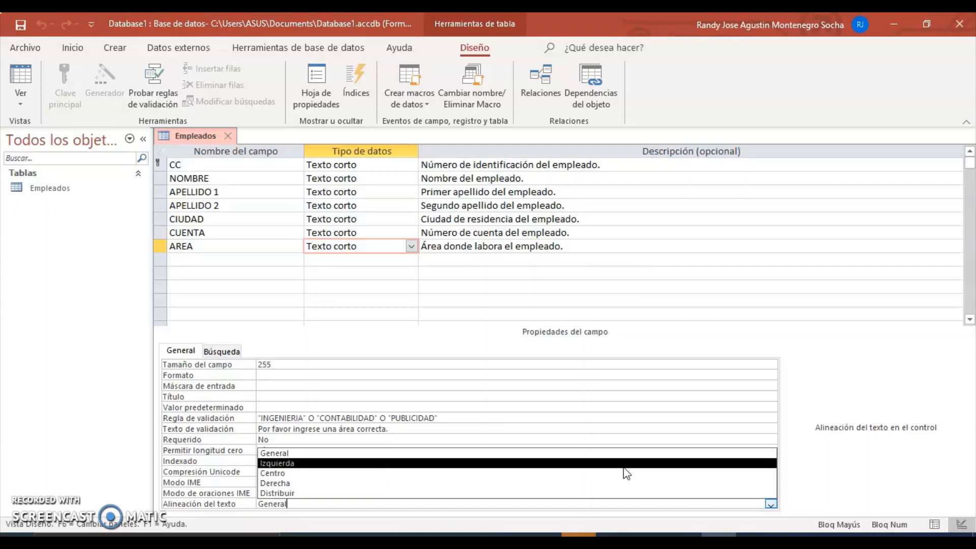
click(625, 463)
click(924, 461)
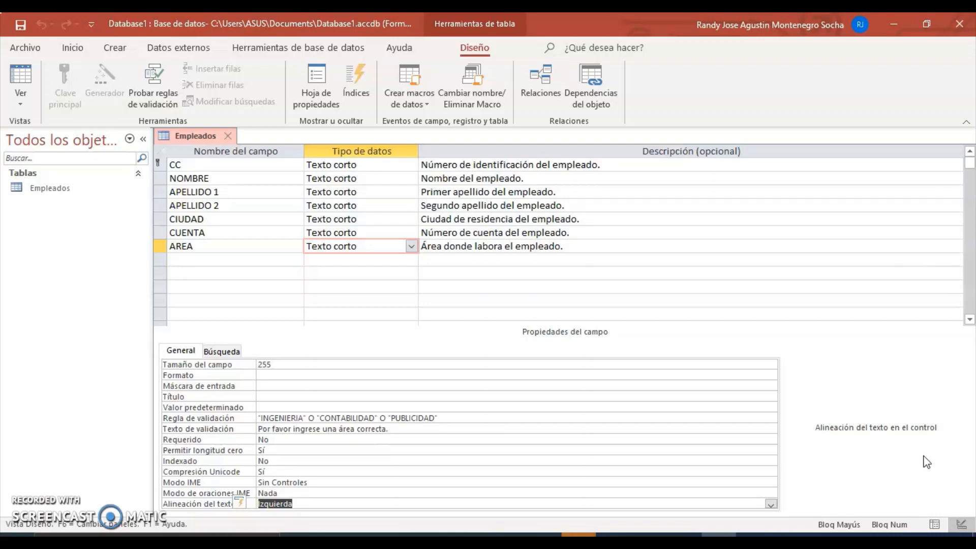
click(280, 366)
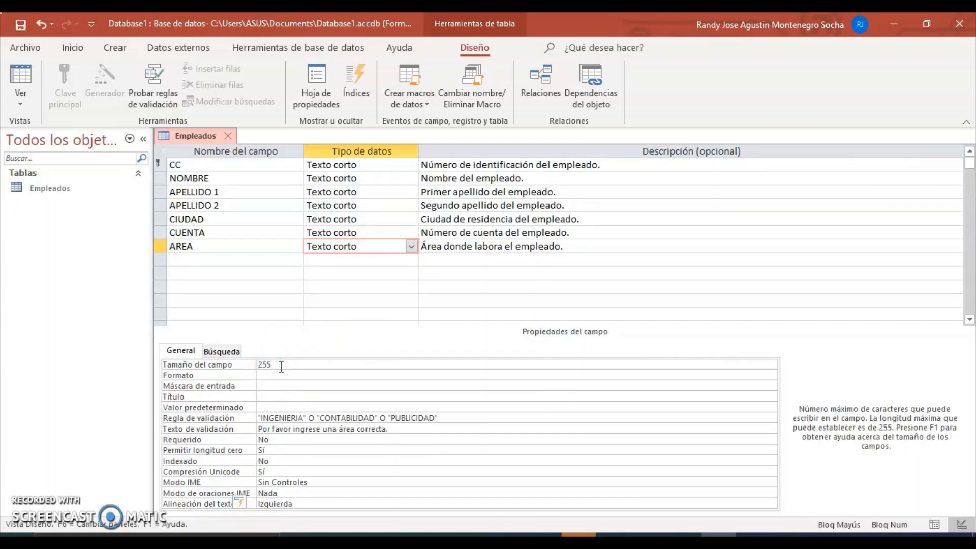
click(227, 258)
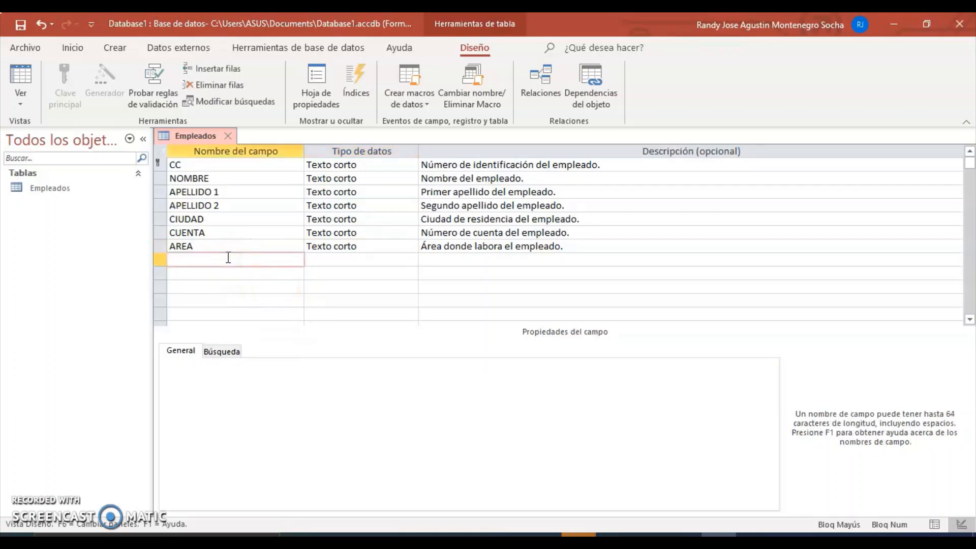
Step: Add a Texto largo field named COMENTARIO with the description 'Observaciones'
text(COMENTARIO)
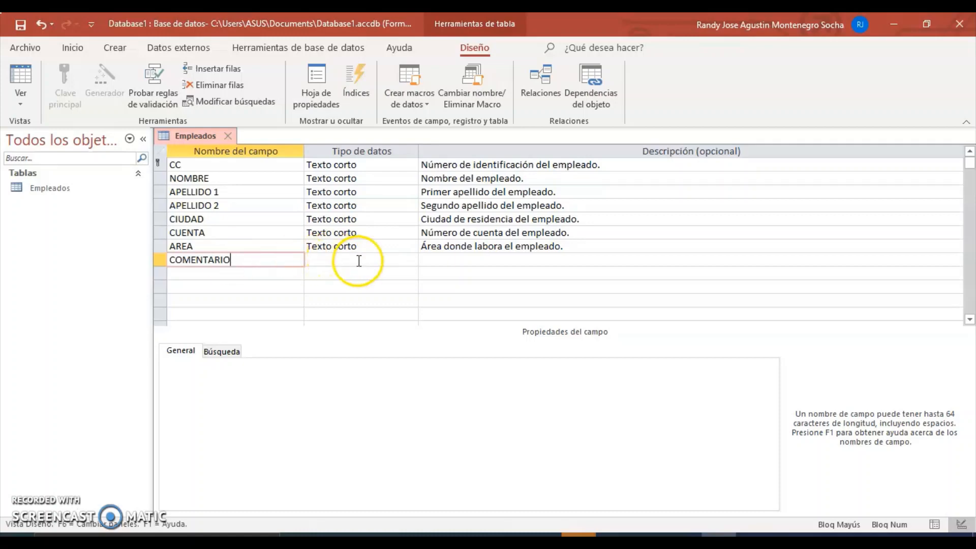
click(358, 261)
click(412, 260)
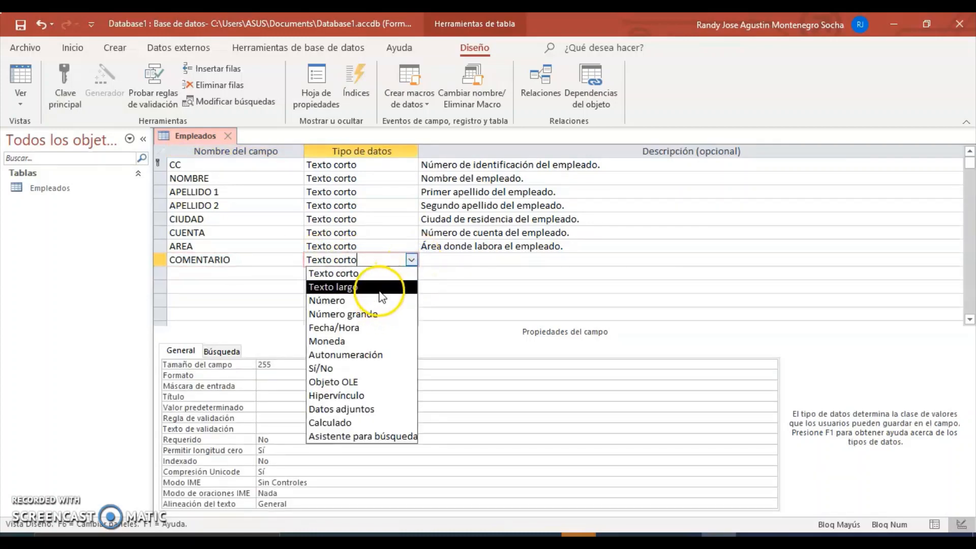
click(380, 287)
click(450, 262)
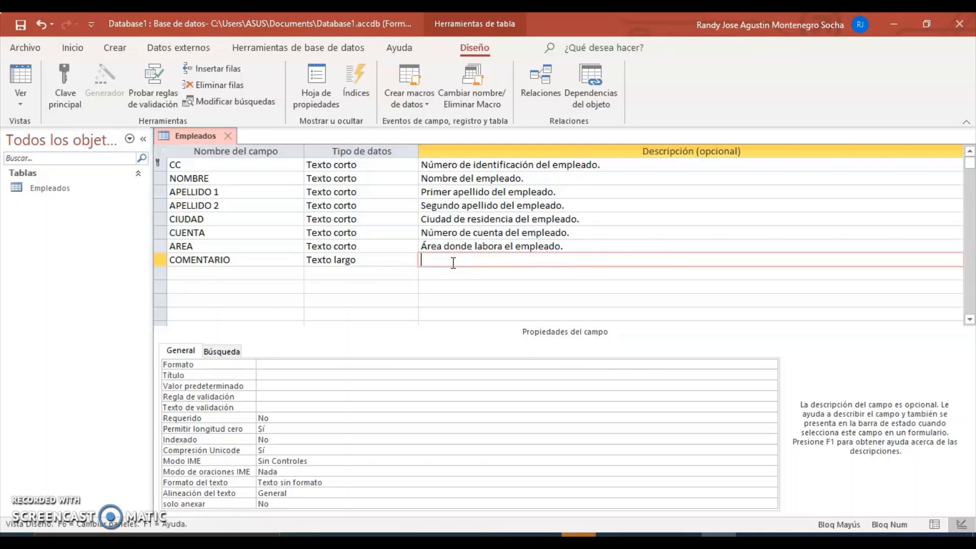
text(OB)
key(BackSpace)
key(Caps_Lock)
text(bservaciones)
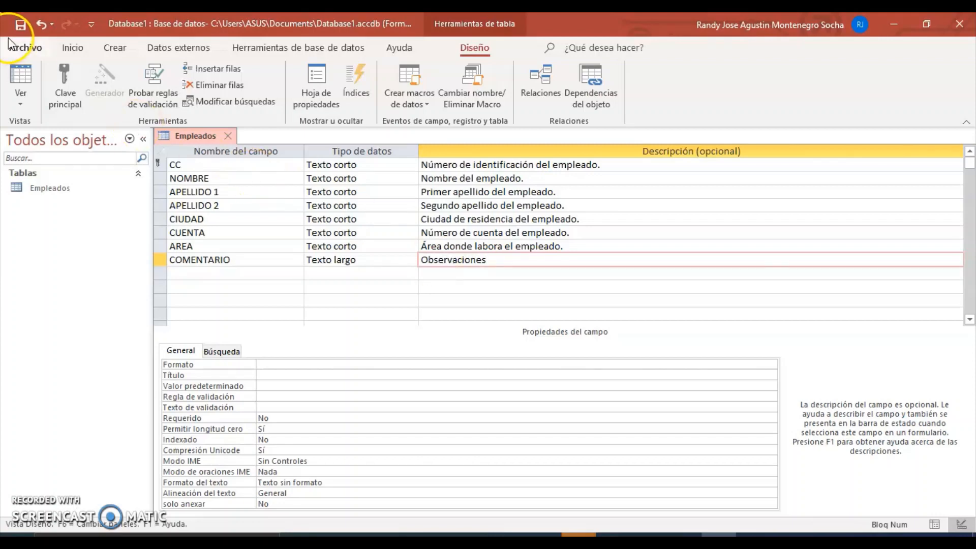
click(20, 97)
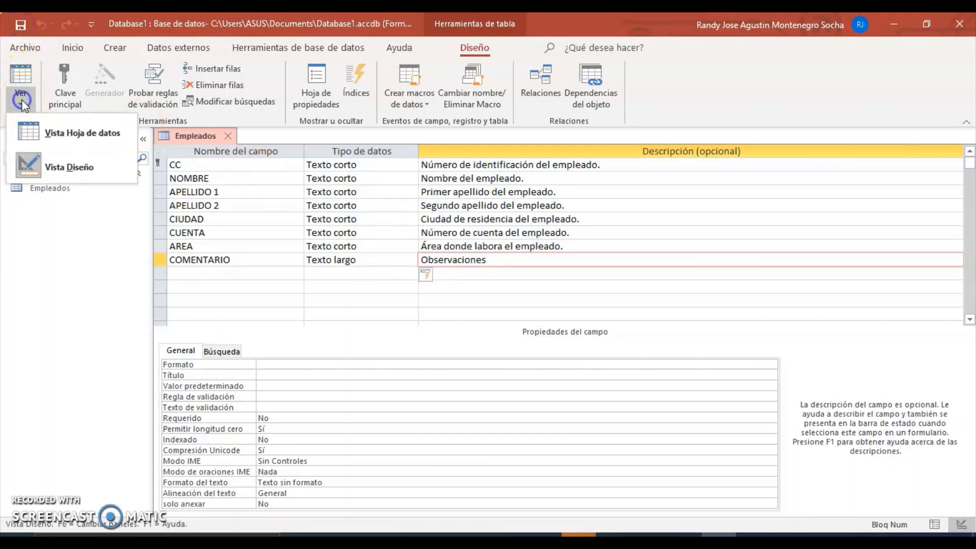
Step: Back in the datasheet, enter a sixth employee's ID number and first name
click(32, 133)
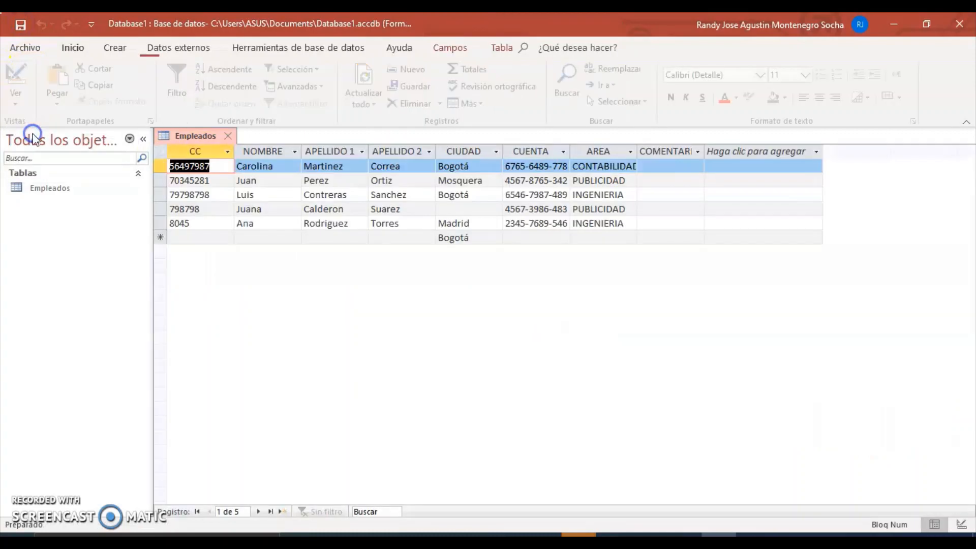
click(191, 238)
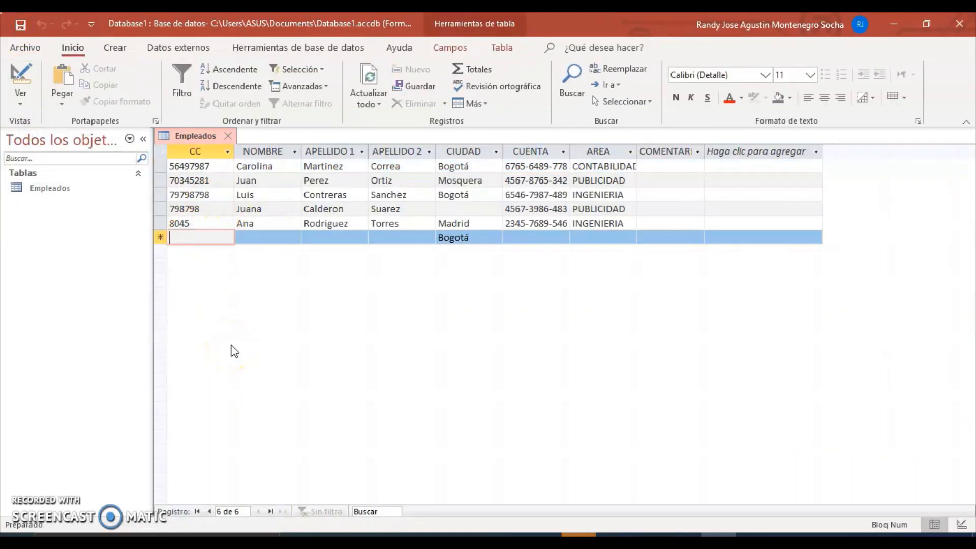
text(6787876)
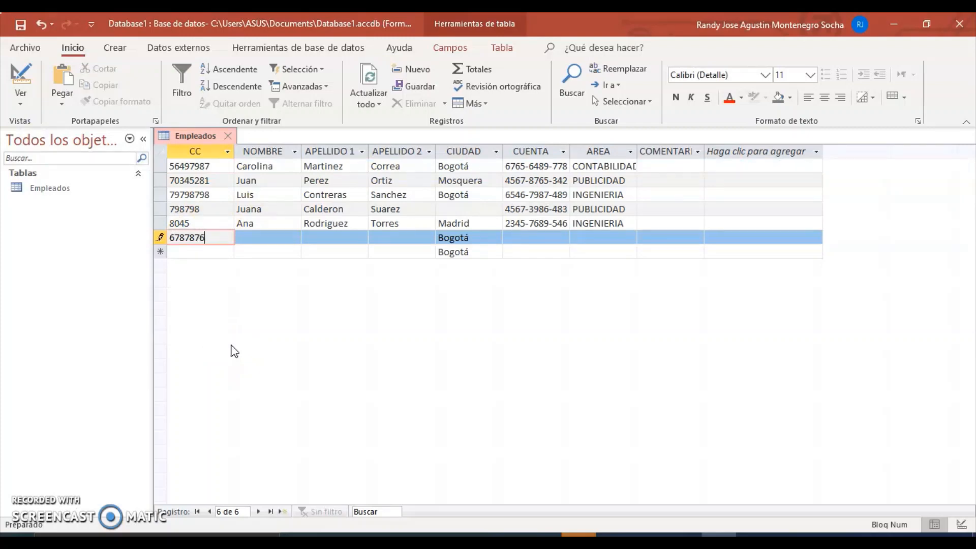
click(304, 251)
click(265, 240)
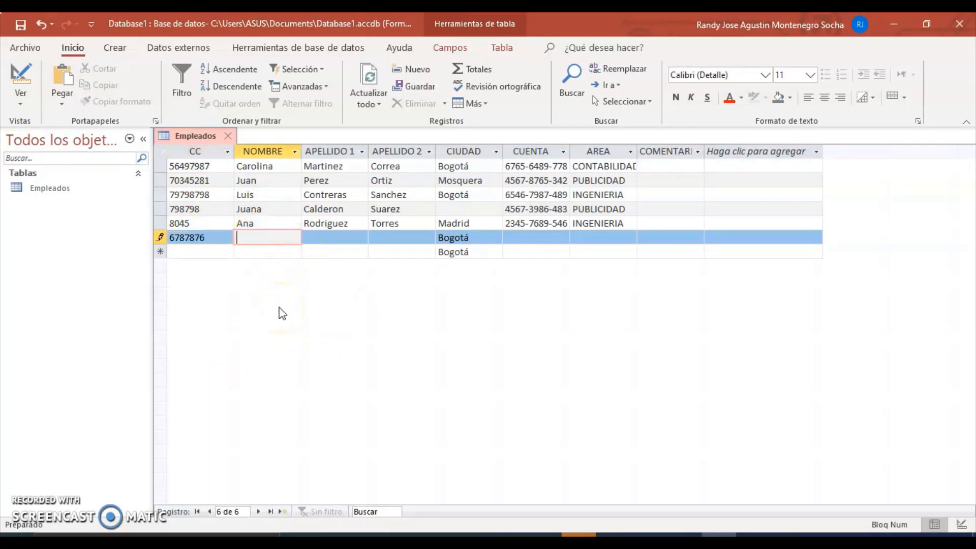
Step: Fill in the employee's two surnames and account number
click(330, 242)
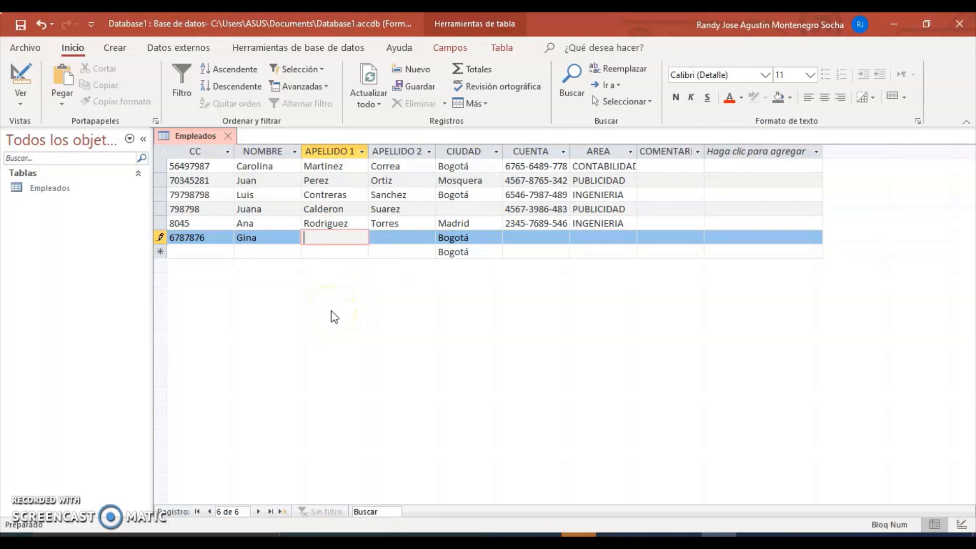
click(401, 242)
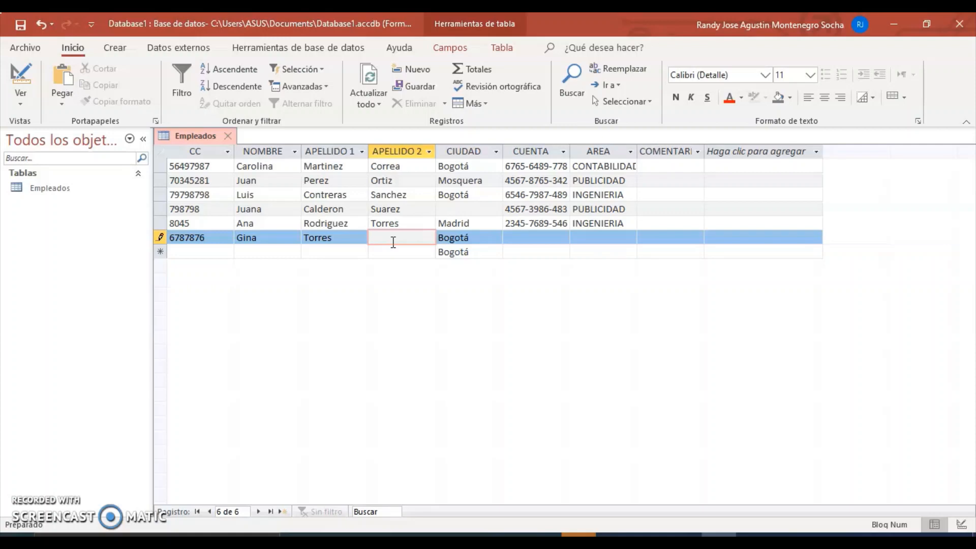
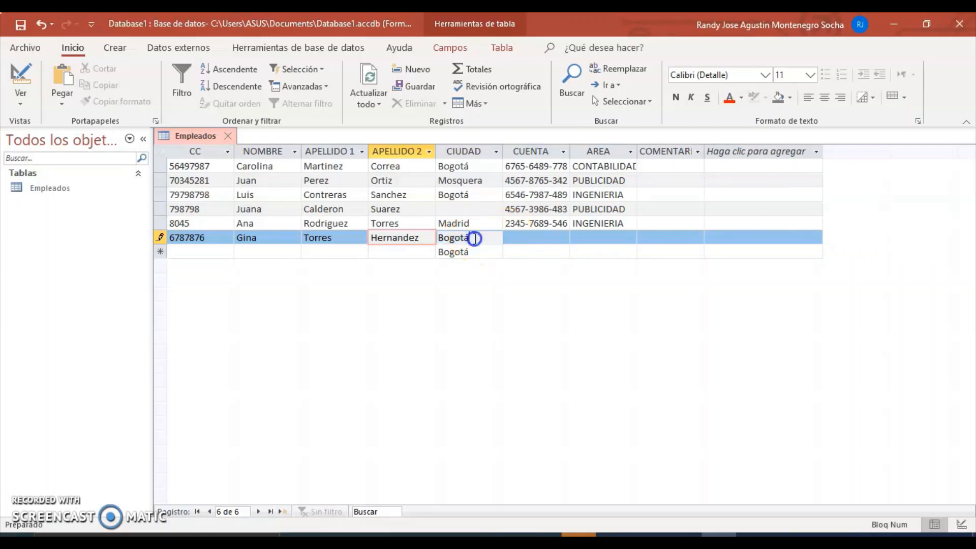
click(475, 238)
click(516, 237)
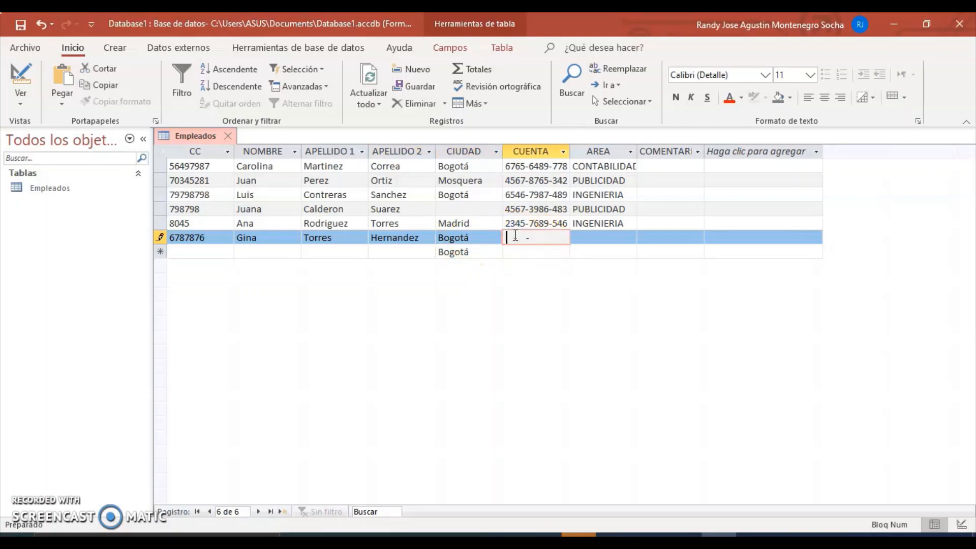
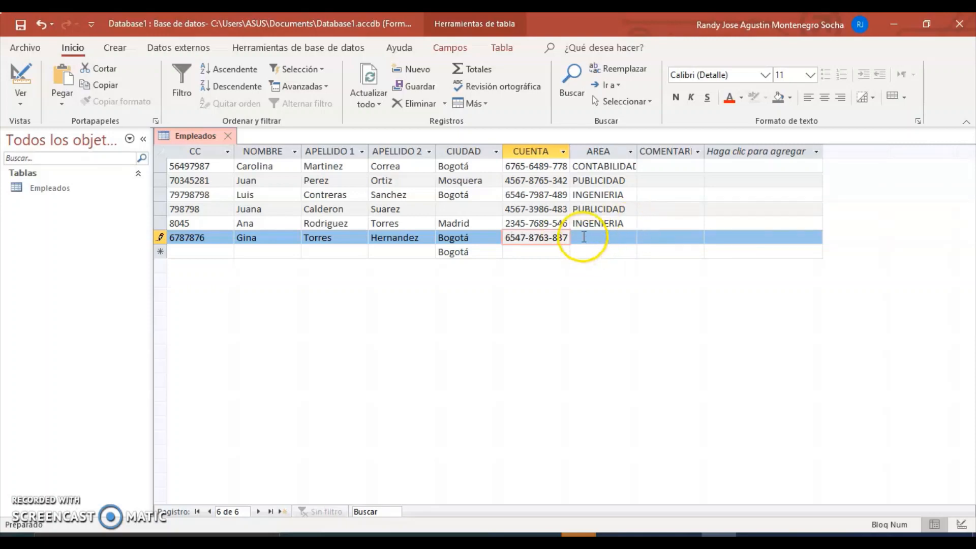
Step: Set the employee's AREA to CONTABILIDAD
click(585, 237)
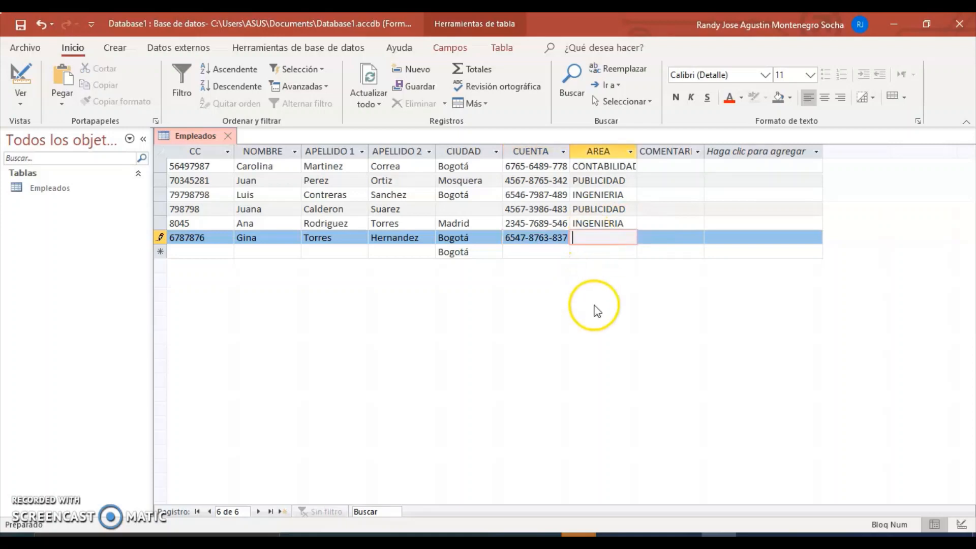
text(cont)
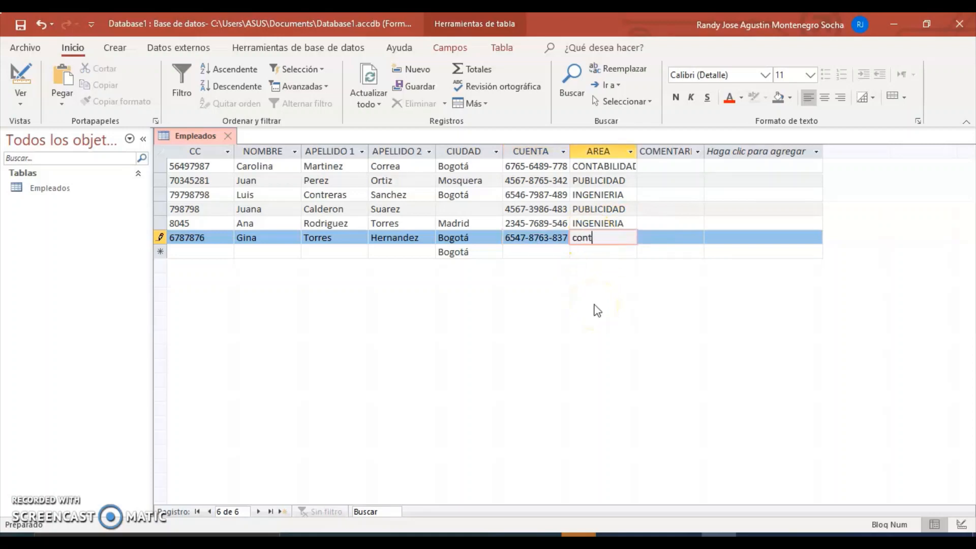
key(BackSpace)
key(BackSpace)
key(BackSpace)
key(BackSpace)
key(Caps_Lock)
text(CONTABI)
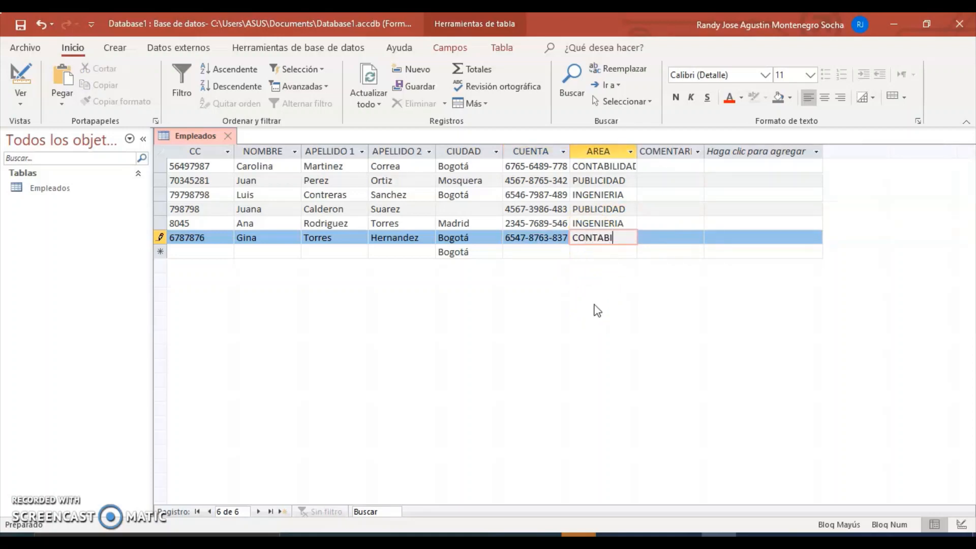
text(LIDAD)
click(656, 237)
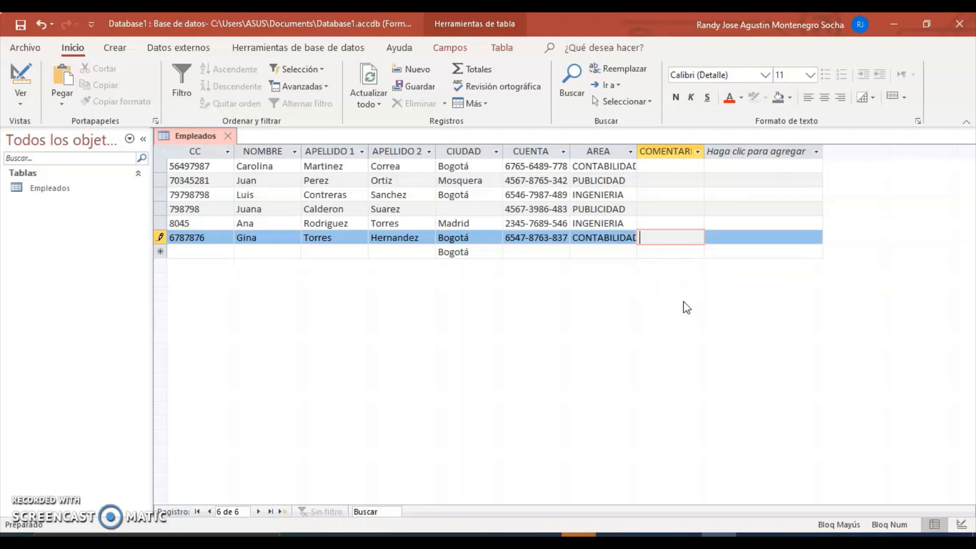
Step: Write the comment 'En licencia de maternidad.' and save the record
text(E)
key(Caps_Lock)
text(n licenc)
text(ia de mana)
key(BackSpace)
key(BackSpace)
text(ter)
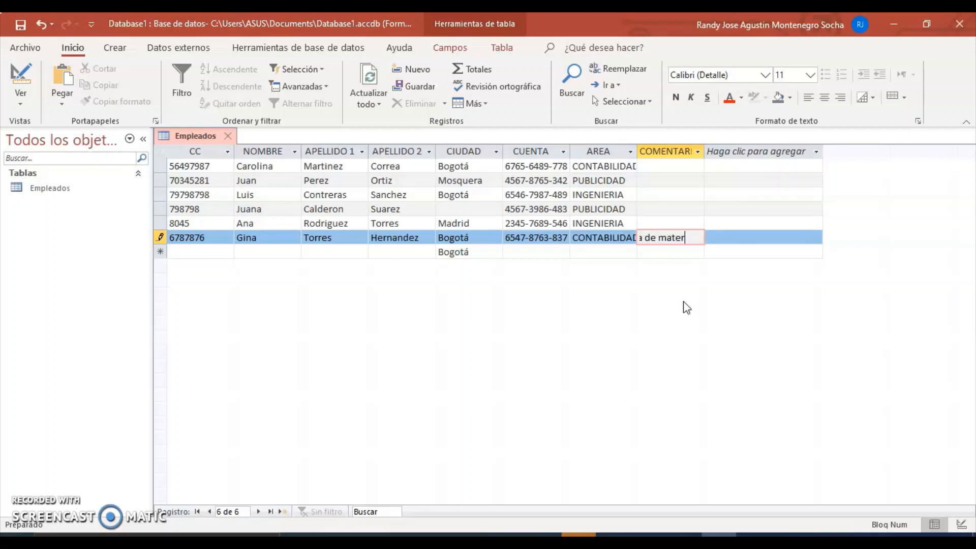
text(nidad.)
key(Return)
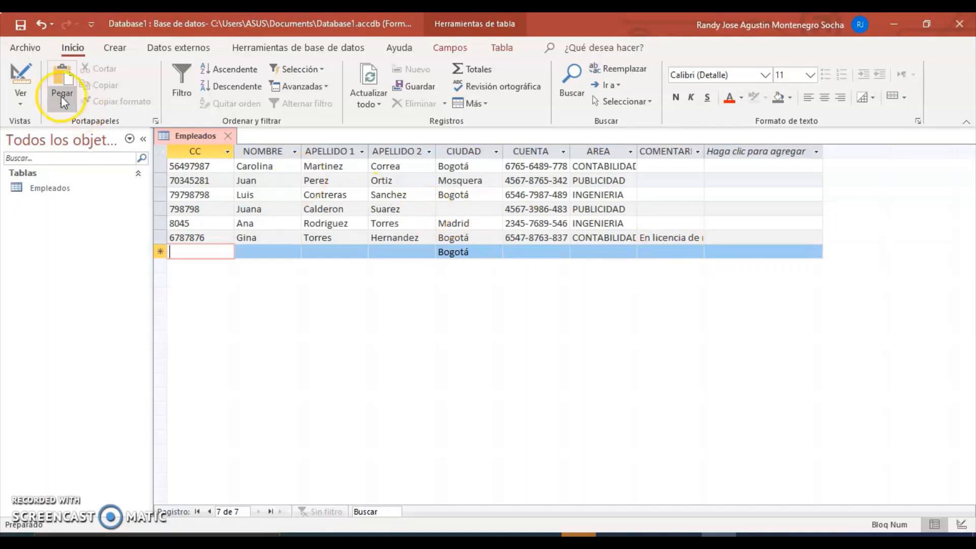
click(20, 99)
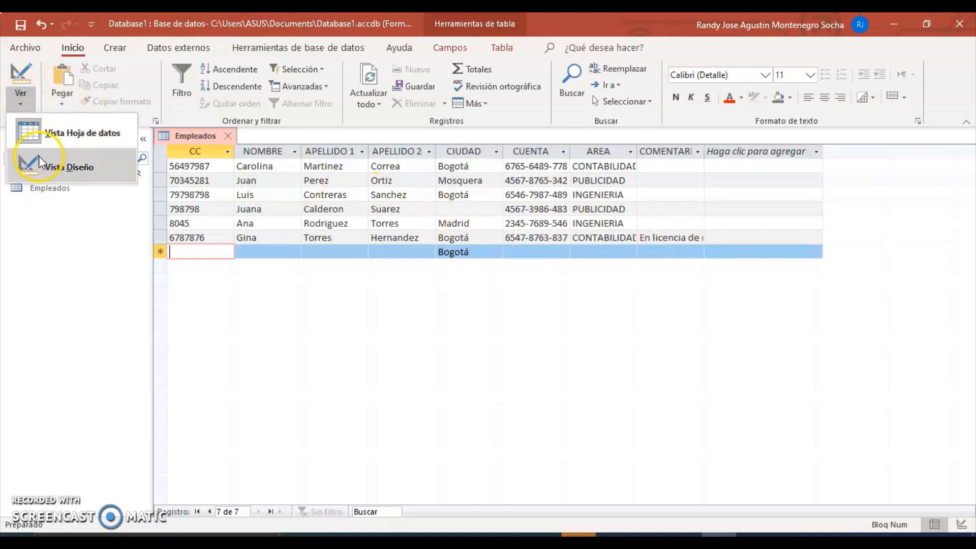
Step: In design view, set COMENTARIO's Solo anexar property to Sí
click(56, 158)
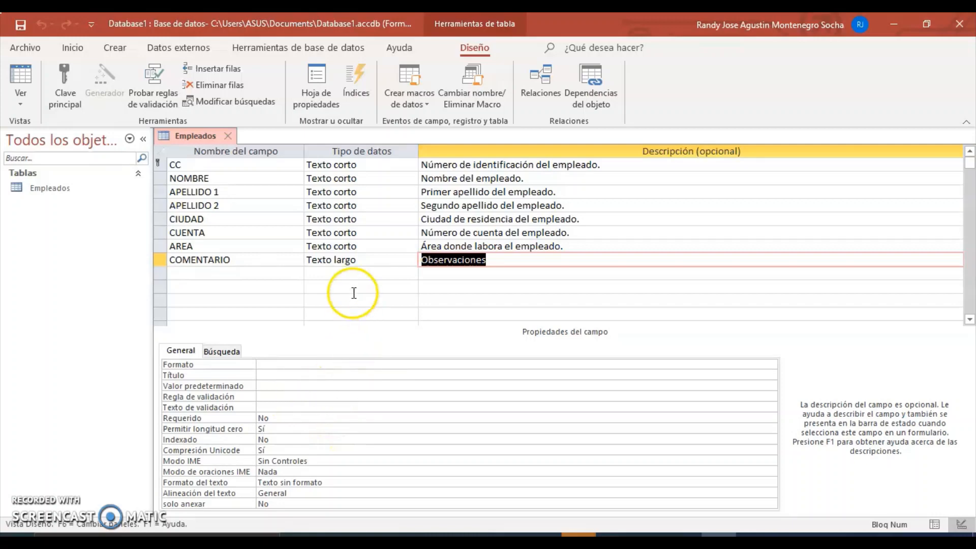
click(355, 261)
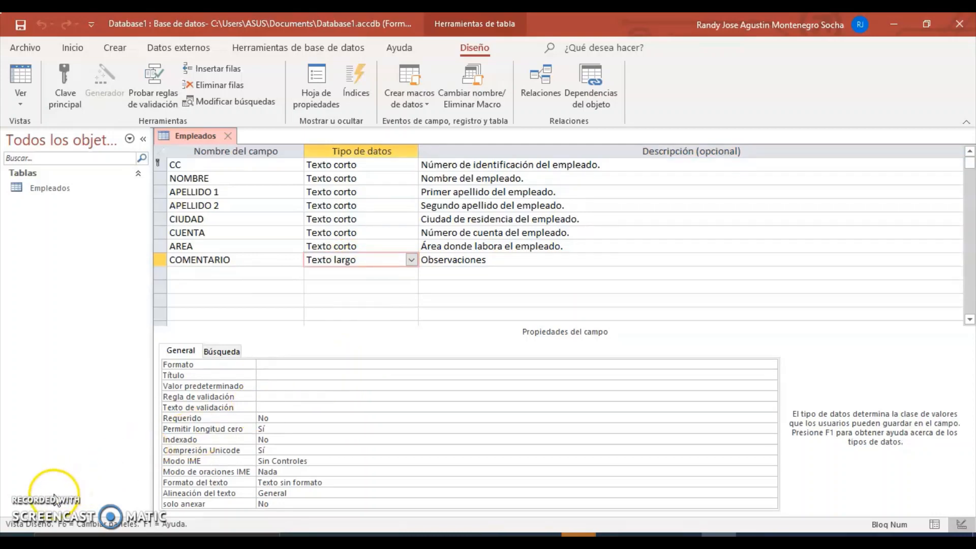
click(276, 503)
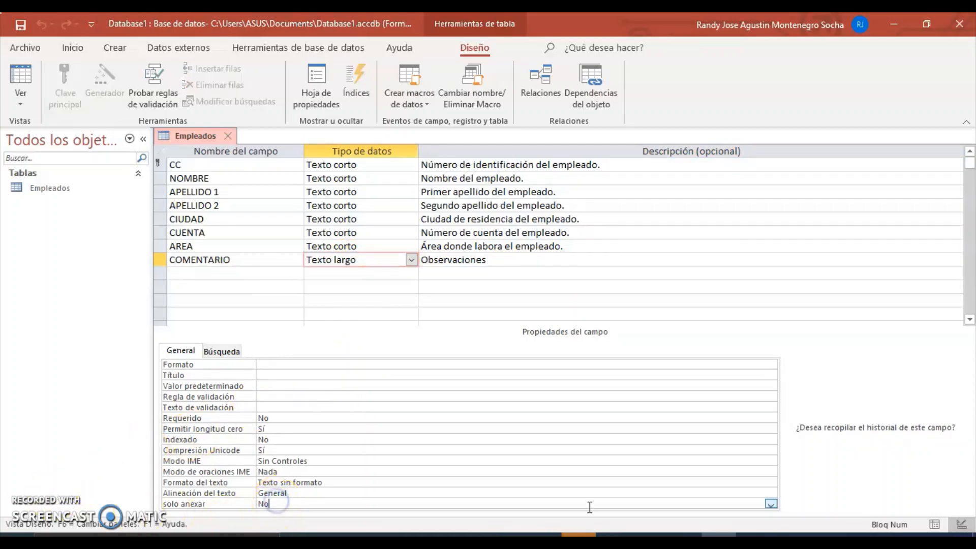
right_click(769, 506)
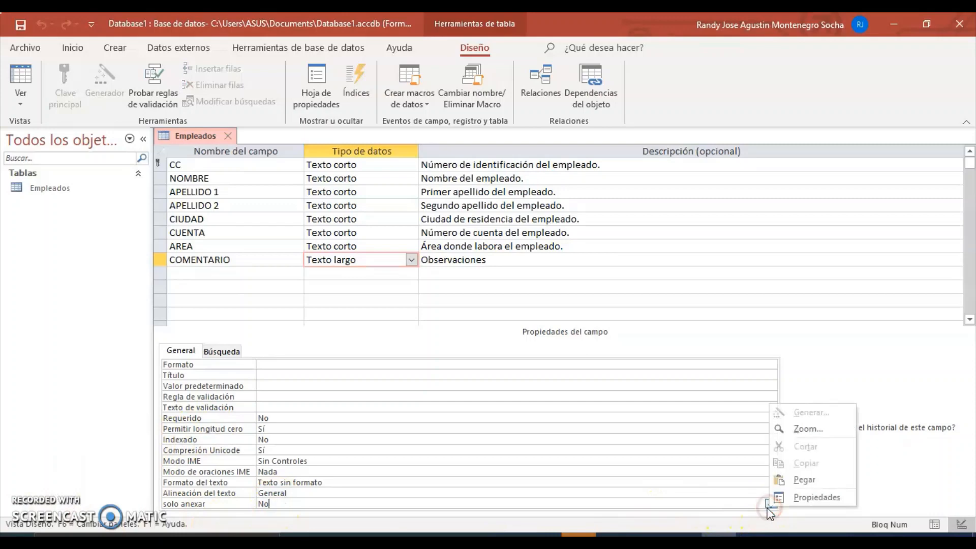
click(769, 505)
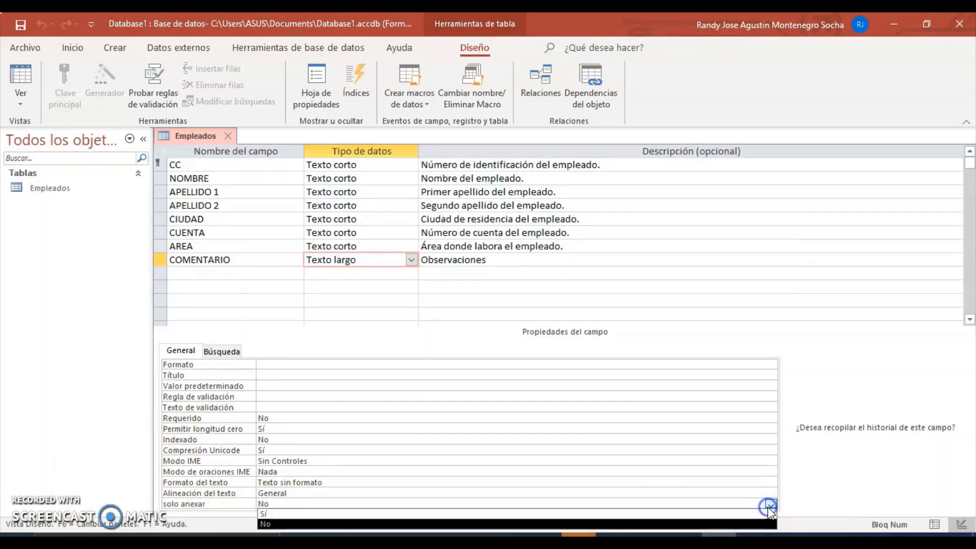
click(518, 512)
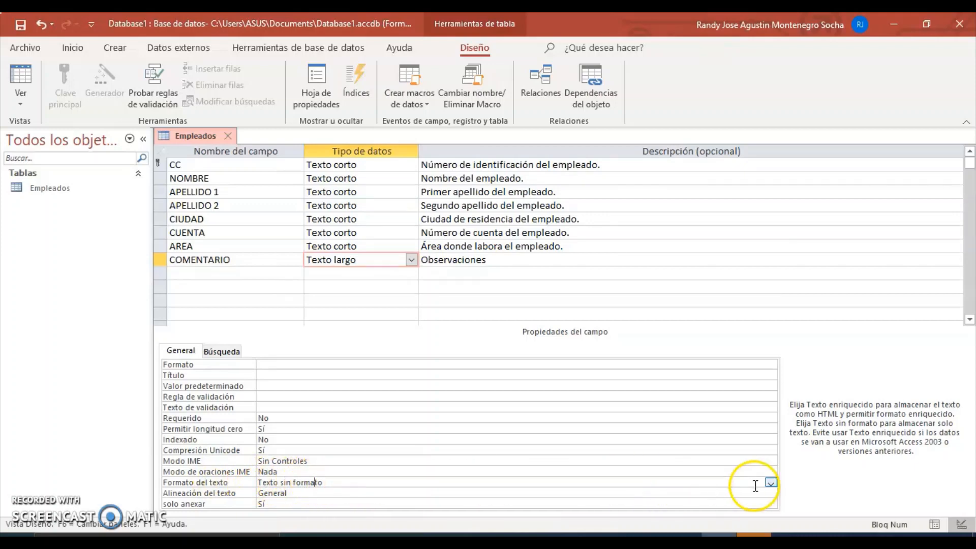
Step: Set COMENTARIO's Formato del texto to Texto enriquecido and confirm the conversion
click(771, 482)
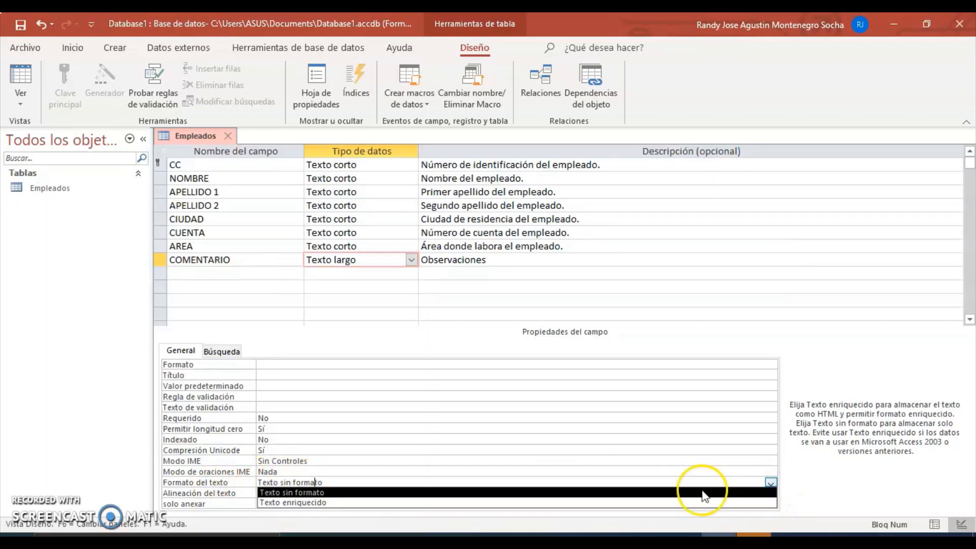
click(568, 502)
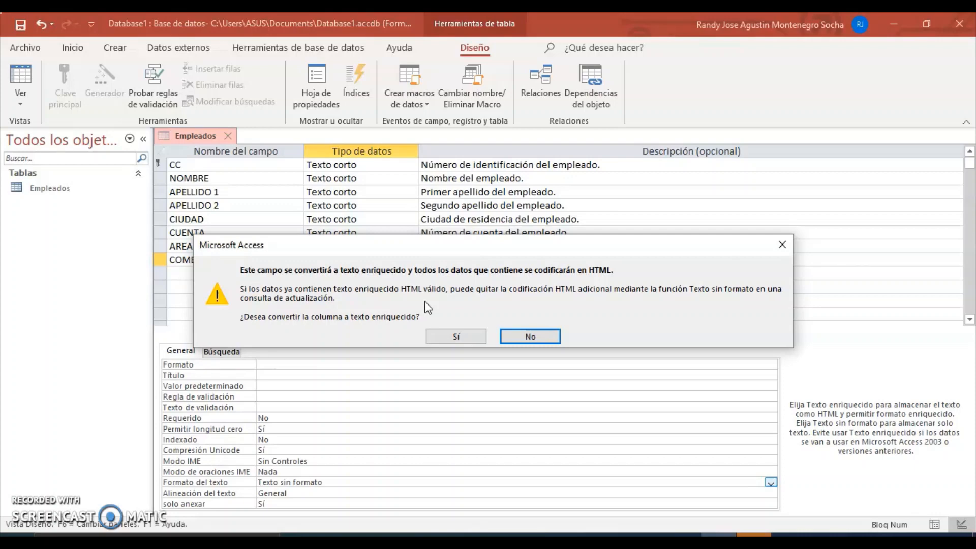
click(453, 338)
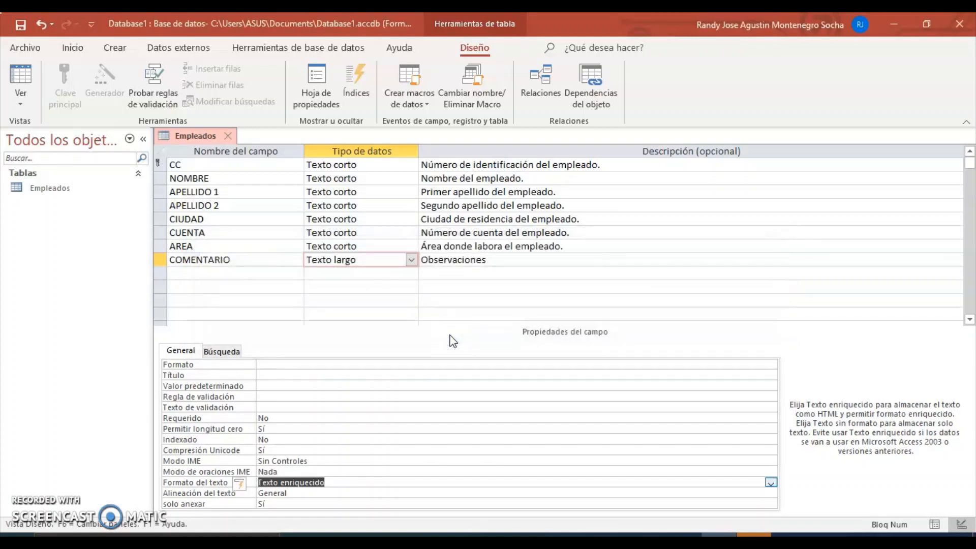
click(298, 260)
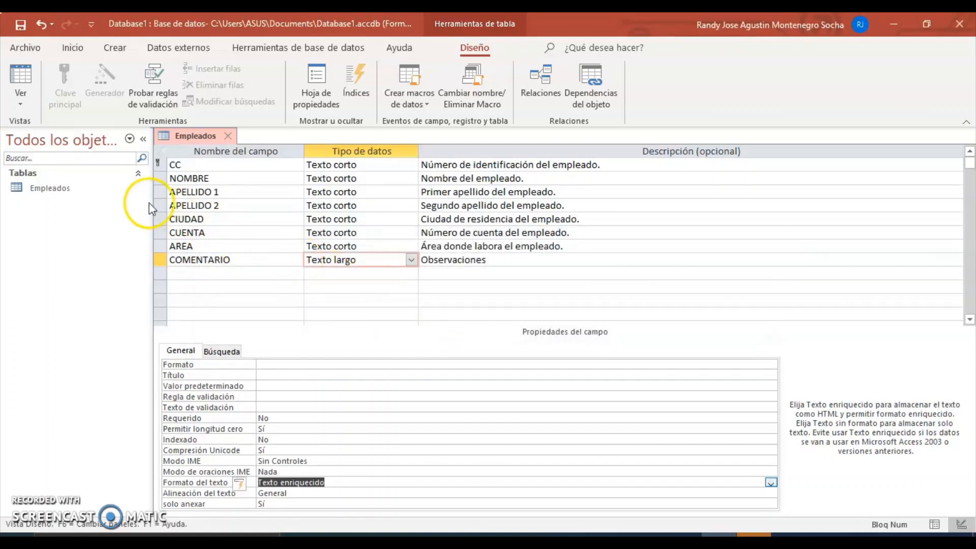
Step: Save the design, return to the datasheet and widen the COMENTARIO column
click(24, 83)
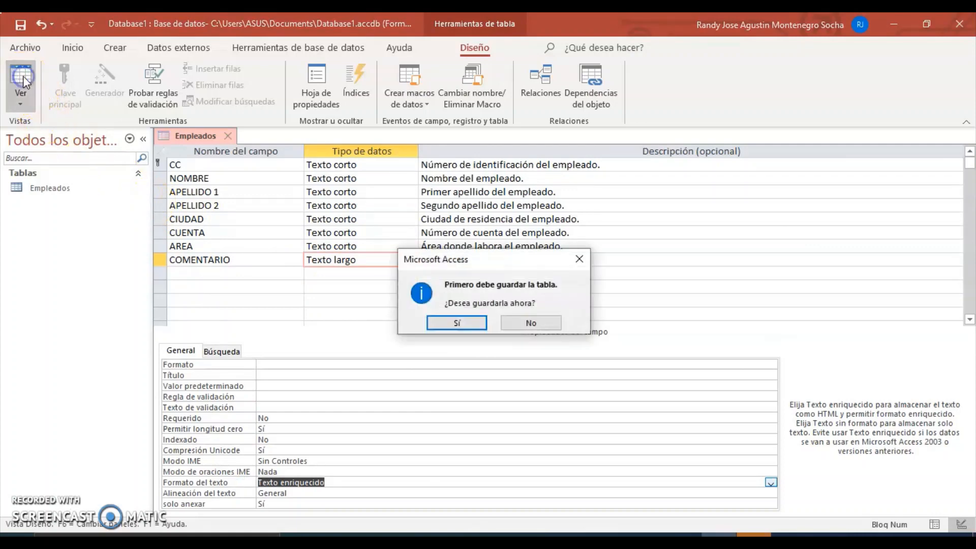
click(438, 324)
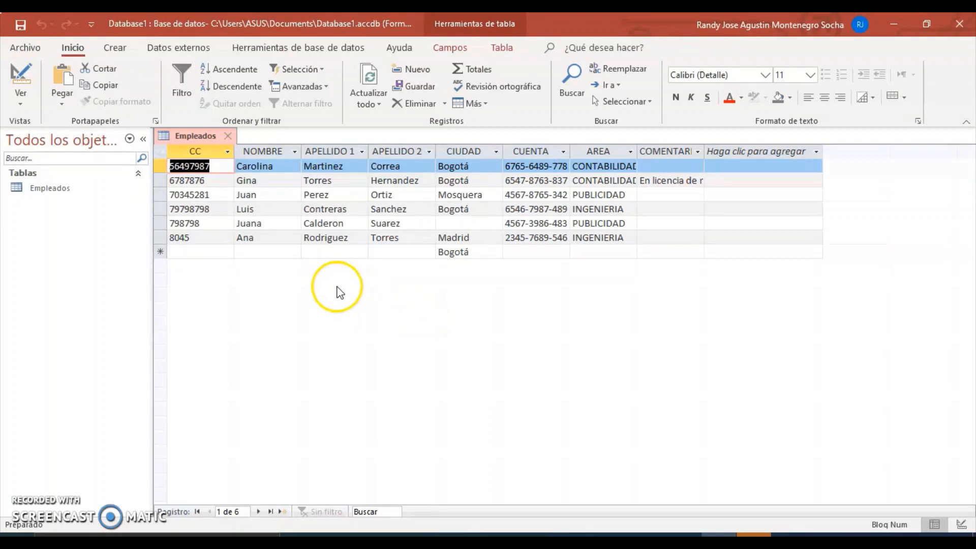
drag(704, 152, 799, 151)
click(803, 153)
click(716, 183)
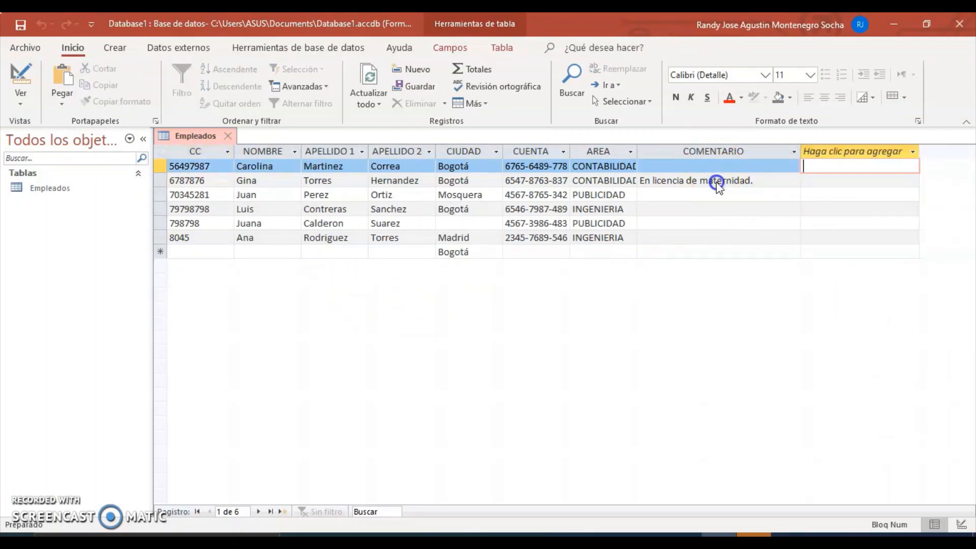
Step: Highlight the word 'maternidad' in the maternity-leave comment in yellow
click(703, 182)
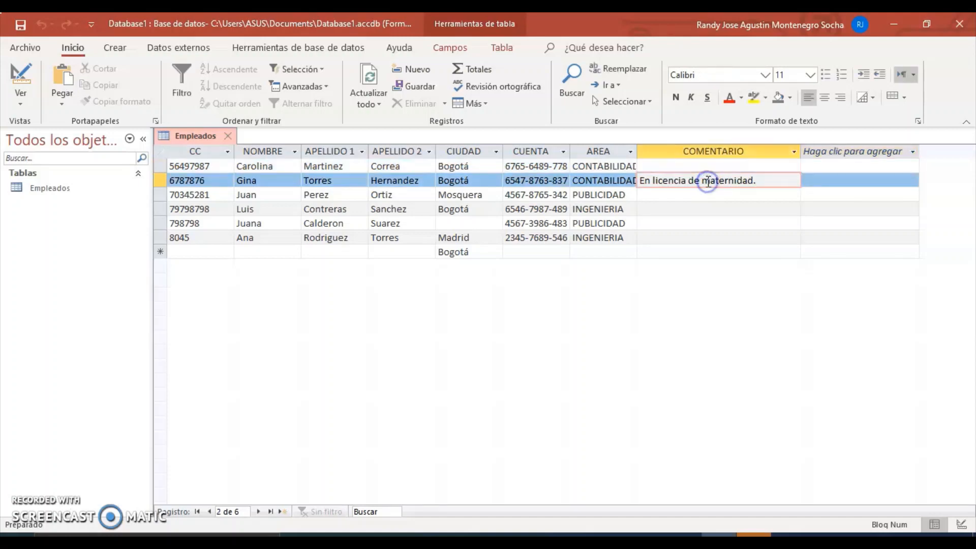
click(709, 181)
drag(710, 181, 755, 183)
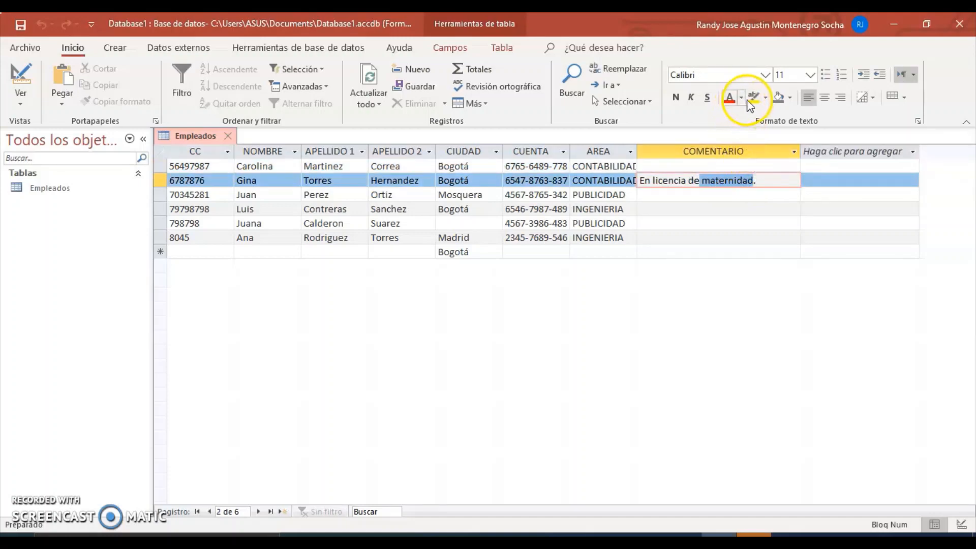
click(766, 99)
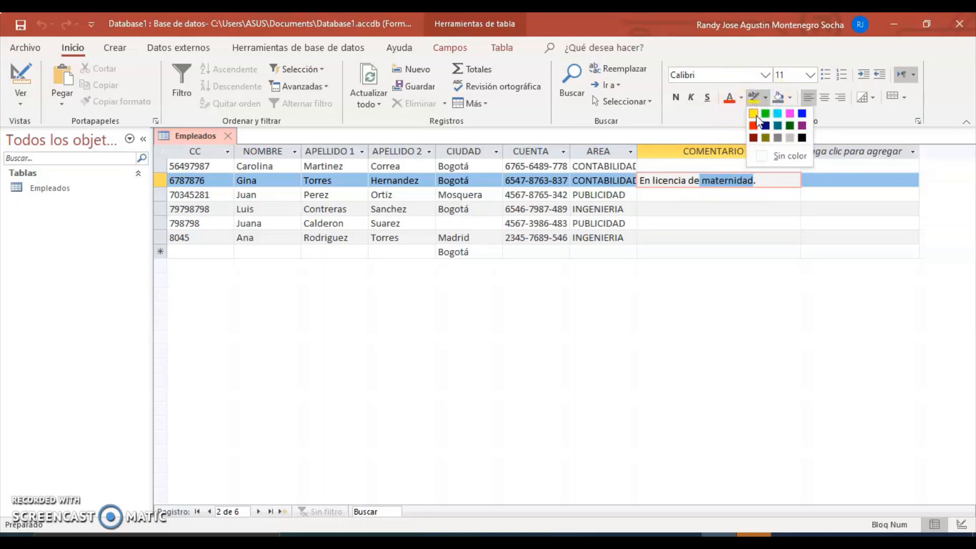
click(755, 114)
click(742, 223)
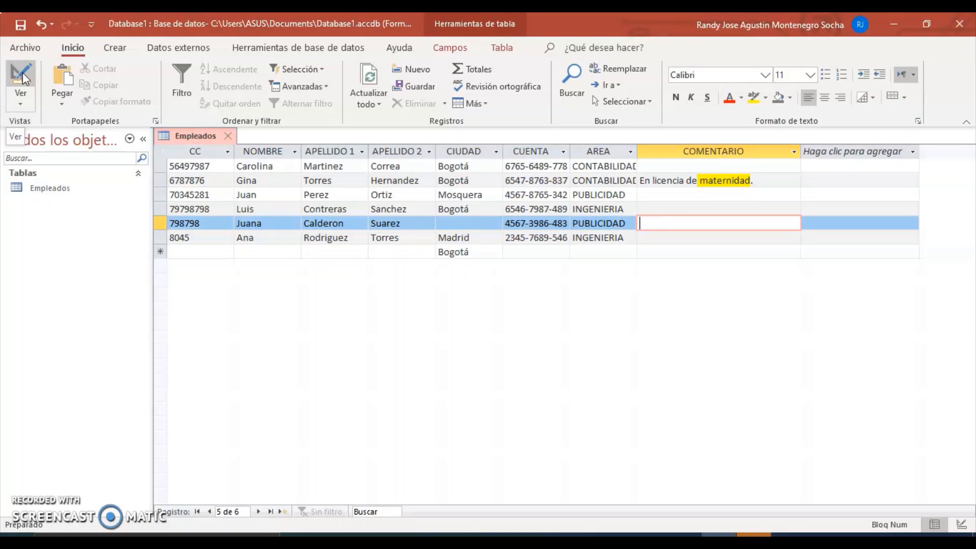
click(20, 97)
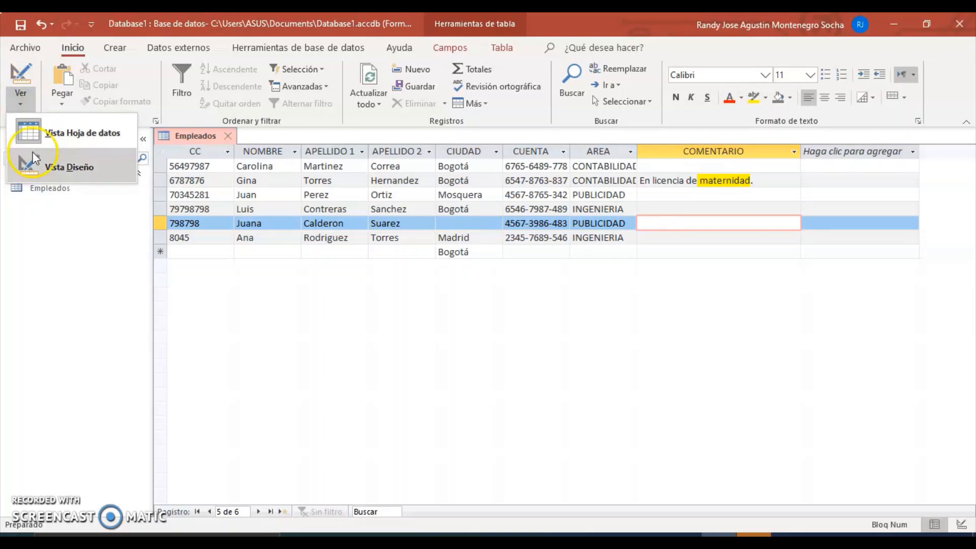
click(34, 172)
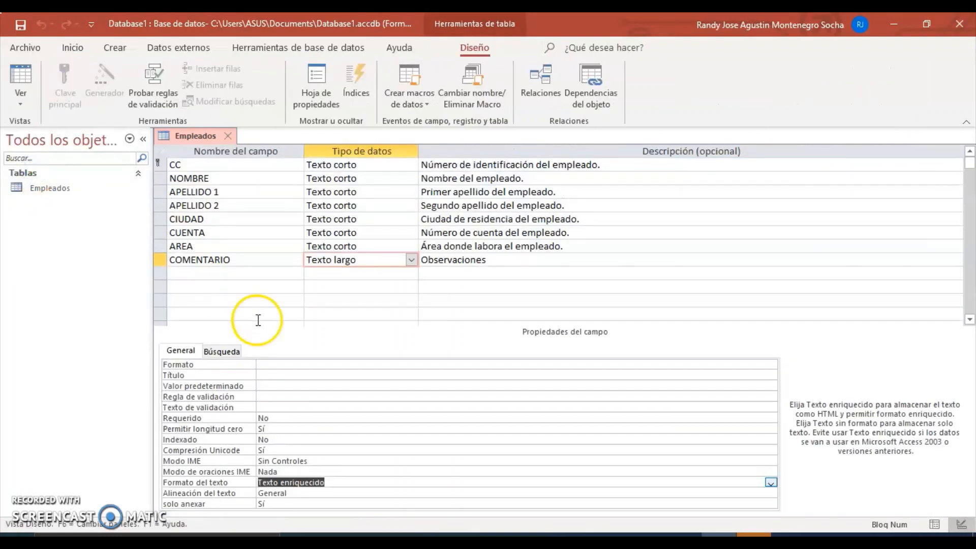
click(758, 492)
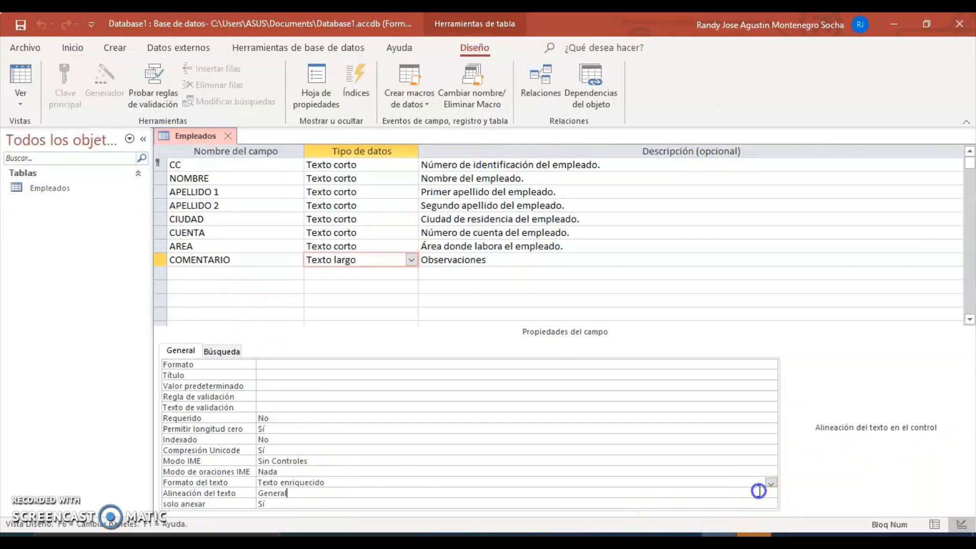
click(760, 482)
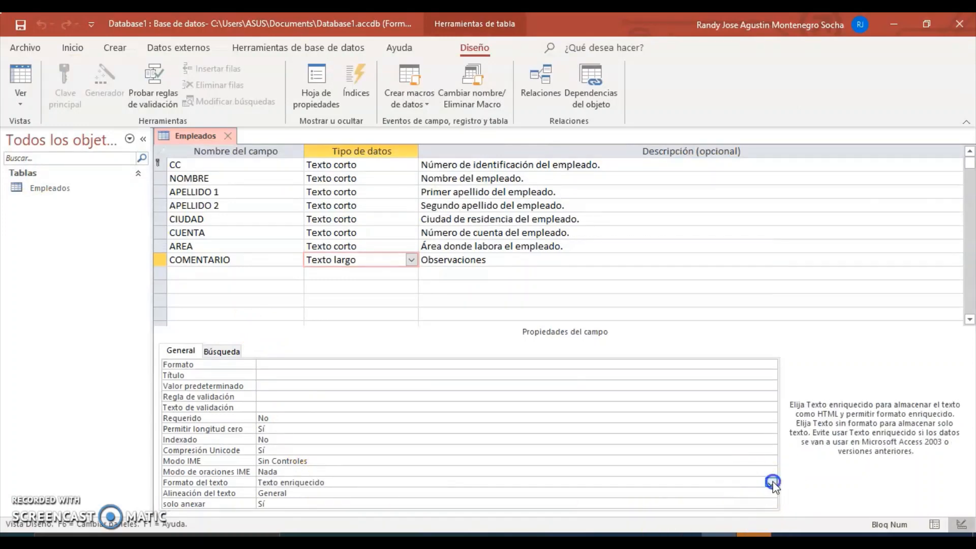
click(771, 482)
click(808, 482)
Step: Add a new field named EDAD with data type Número
click(208, 274)
text(e)
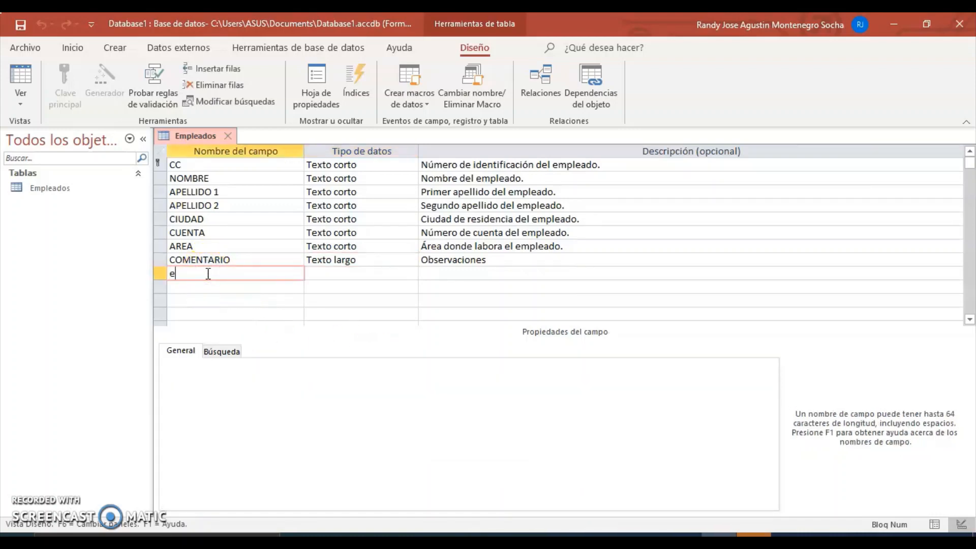
key(Caps_Lock)
key(BackSpace)
text(EDAD)
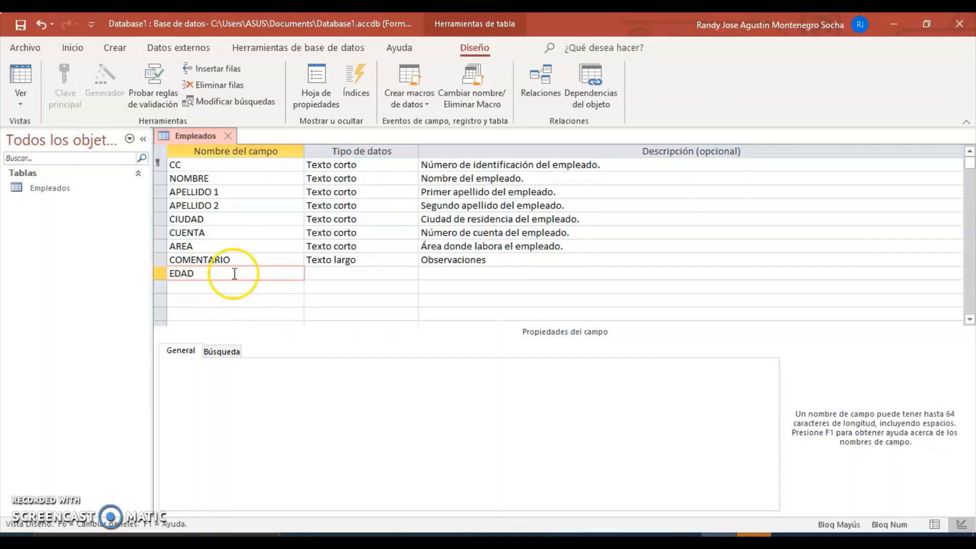
click(325, 274)
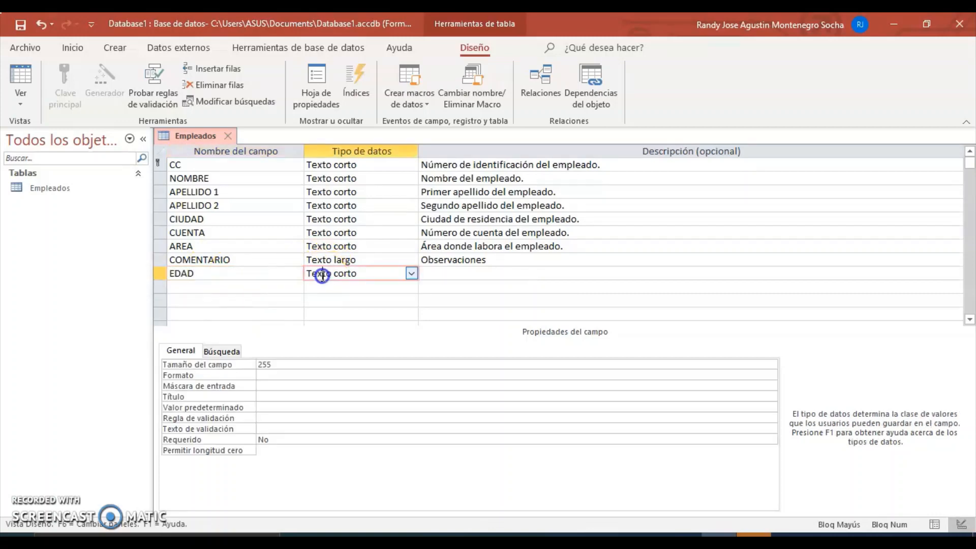
click(410, 274)
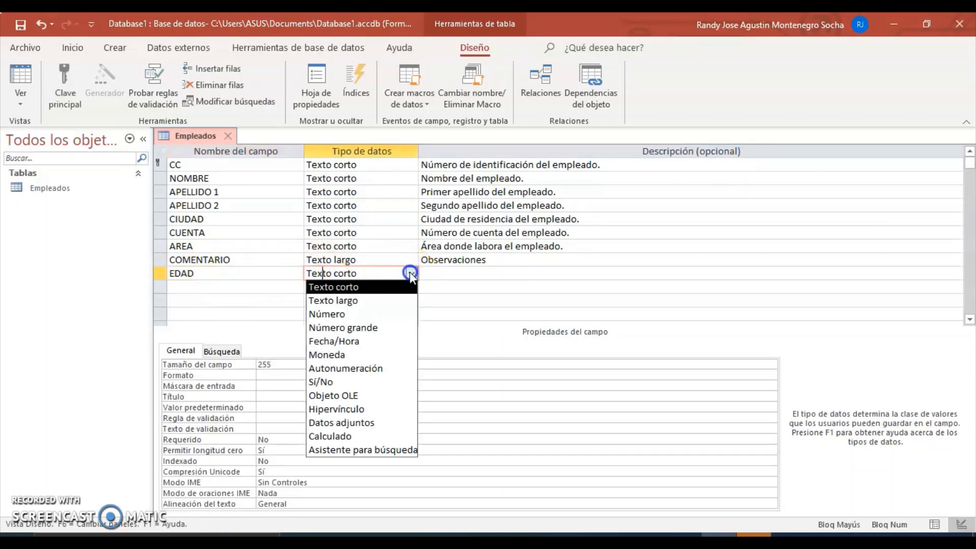
click(362, 315)
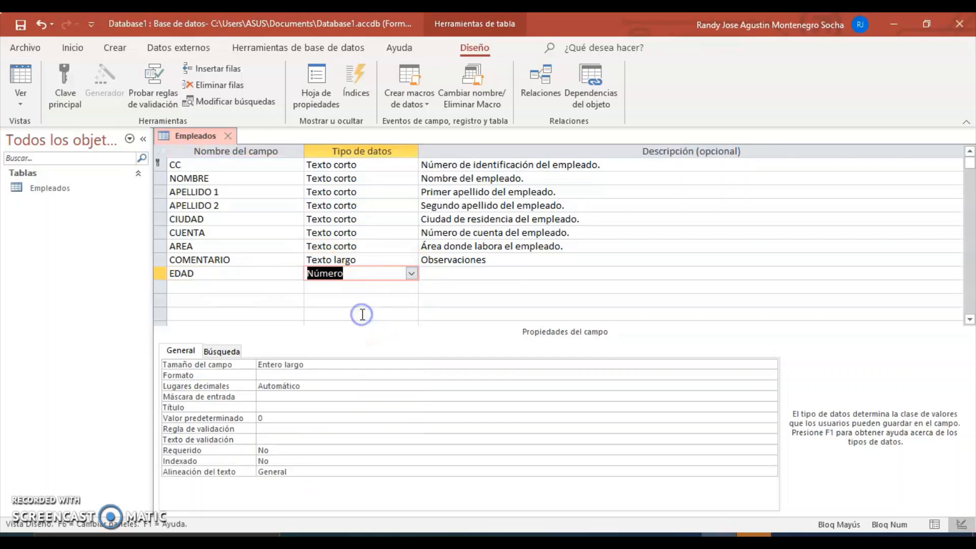
Step: Give EDAD the description 'Edad del empleado.'
click(447, 274)
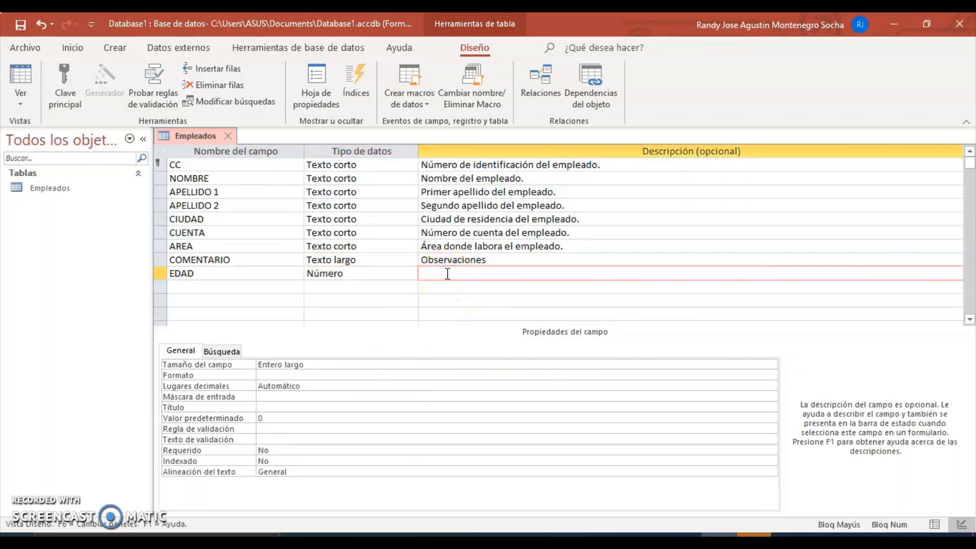
key(Caps_Lock)
text(e)
key(BackSpace)
key(Caps_Lock)
text(E)
key(Caps_Lock)
text(dada)
text(del empleado.)
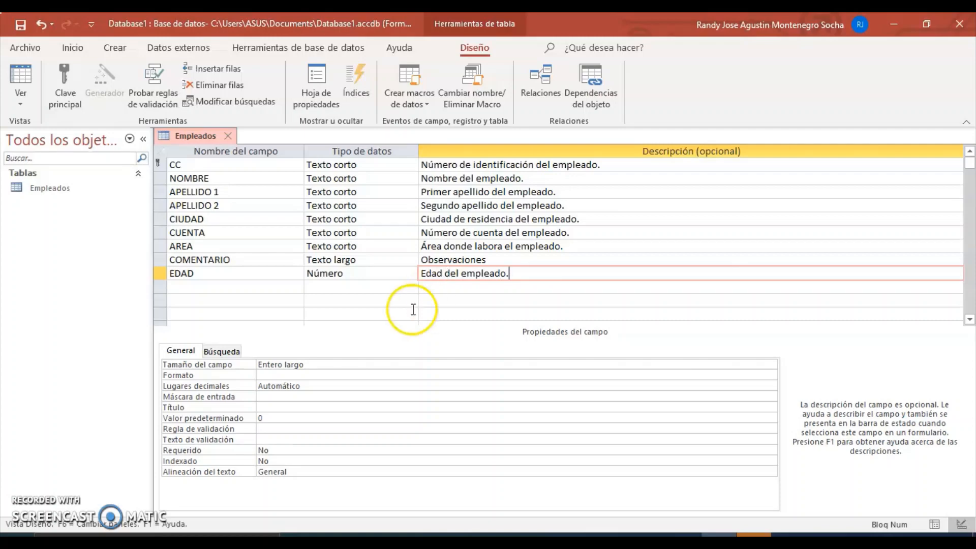
Step: Check EDAD's Tamaño del campo options, leave Entero largo, and open its F1 help
click(311, 363)
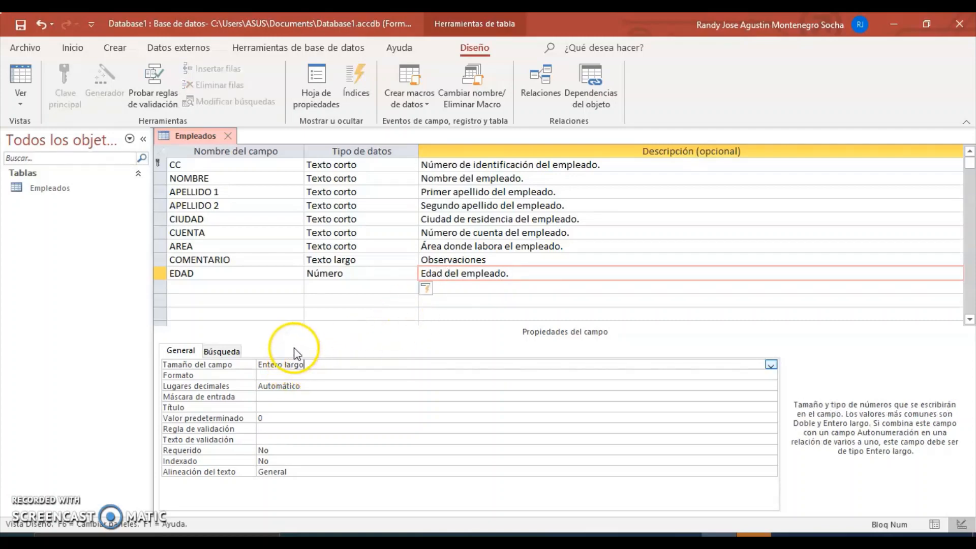
click(771, 365)
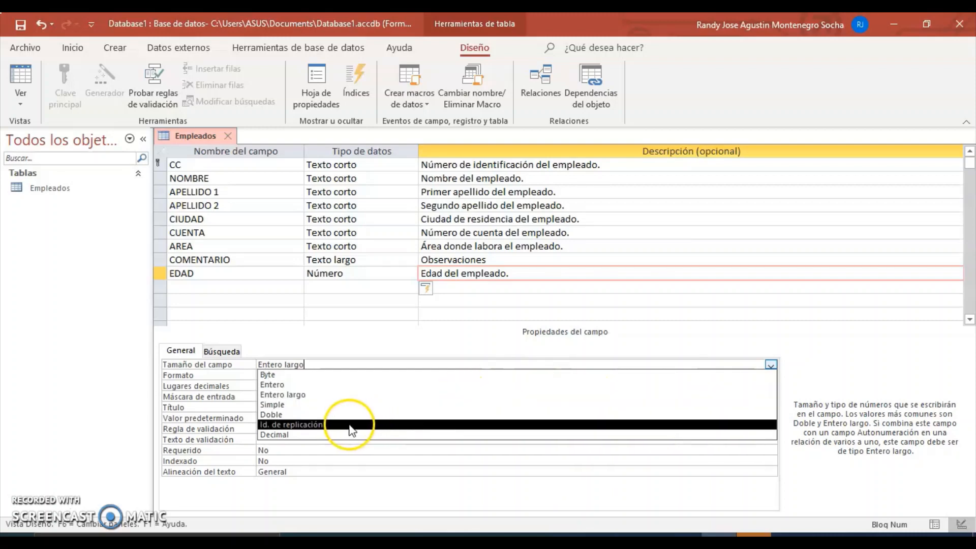
click(324, 364)
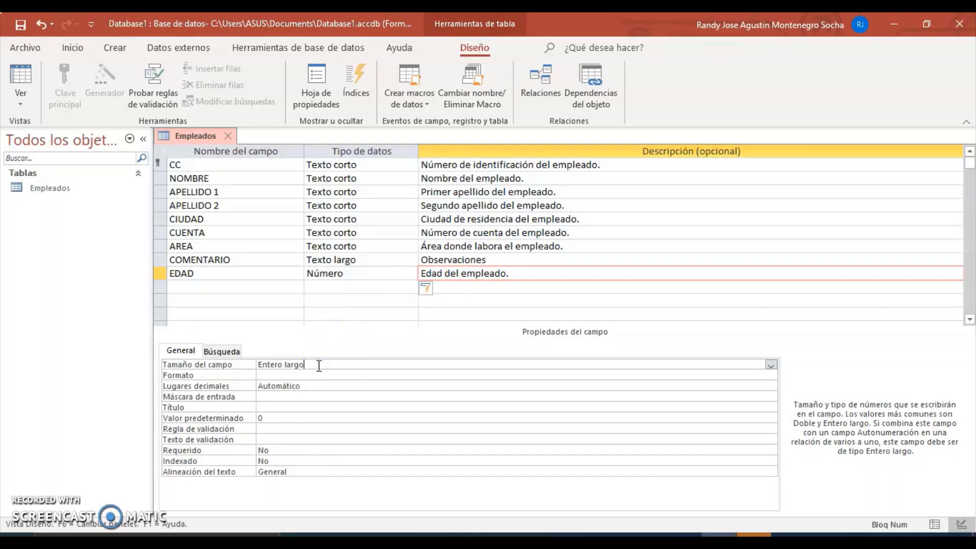
key(F1)
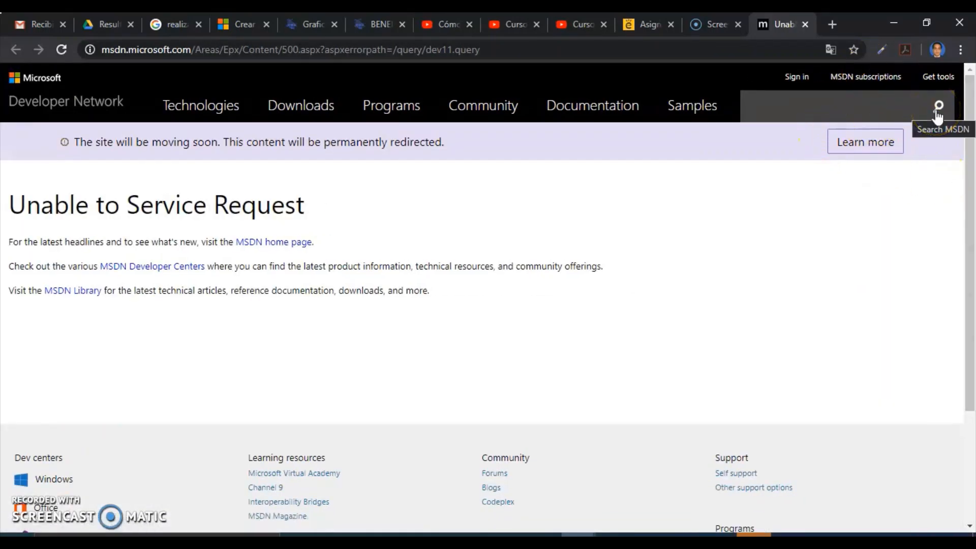
Step: Read the Entero and Entero largo ranges in the FieldSize Configuración table, then go back to Access
click(895, 21)
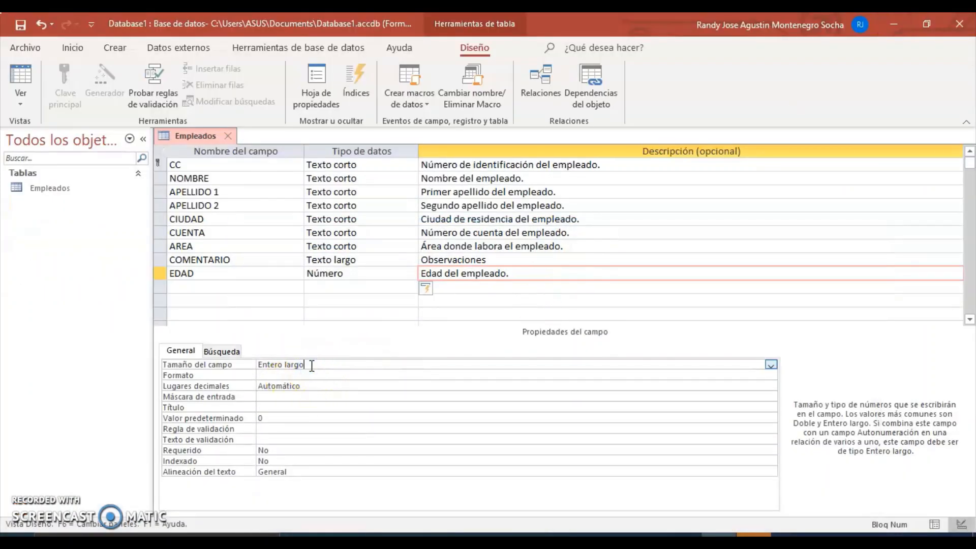
key(F1)
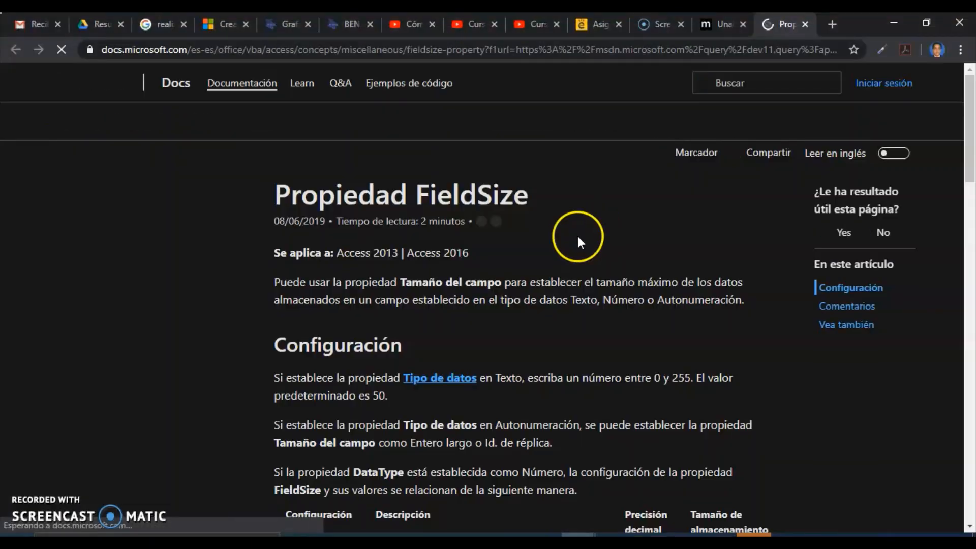
scroll(971, 162, down, 3)
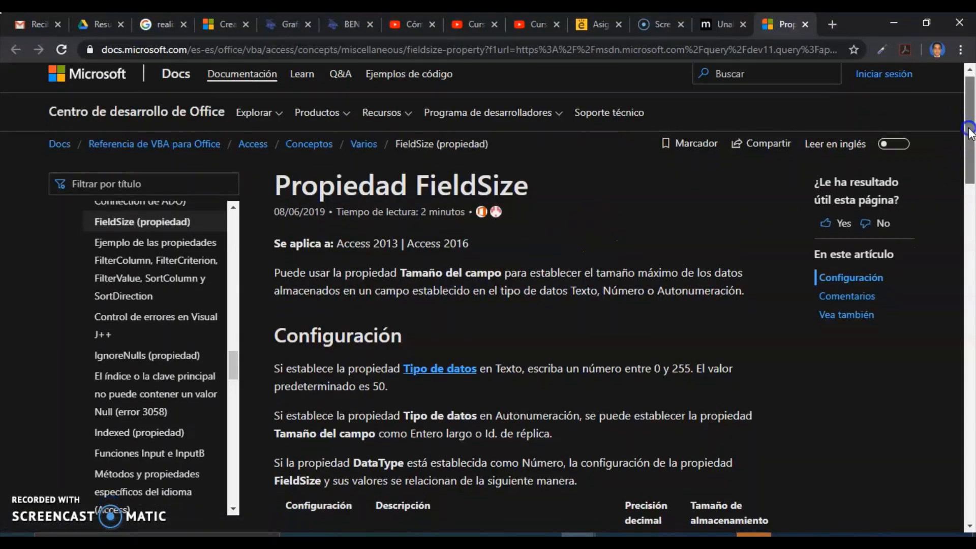
drag(971, 162, 971, 218)
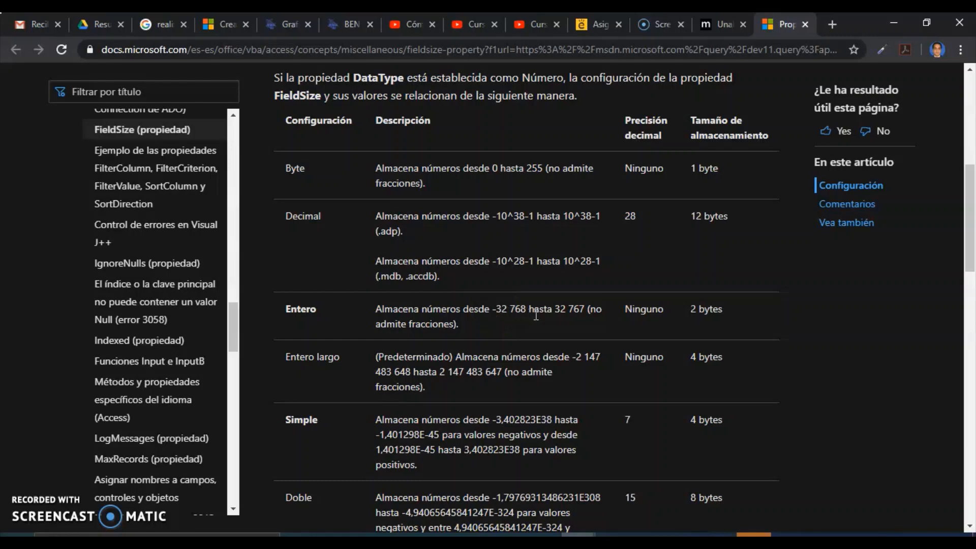
click(552, 315)
click(970, 527)
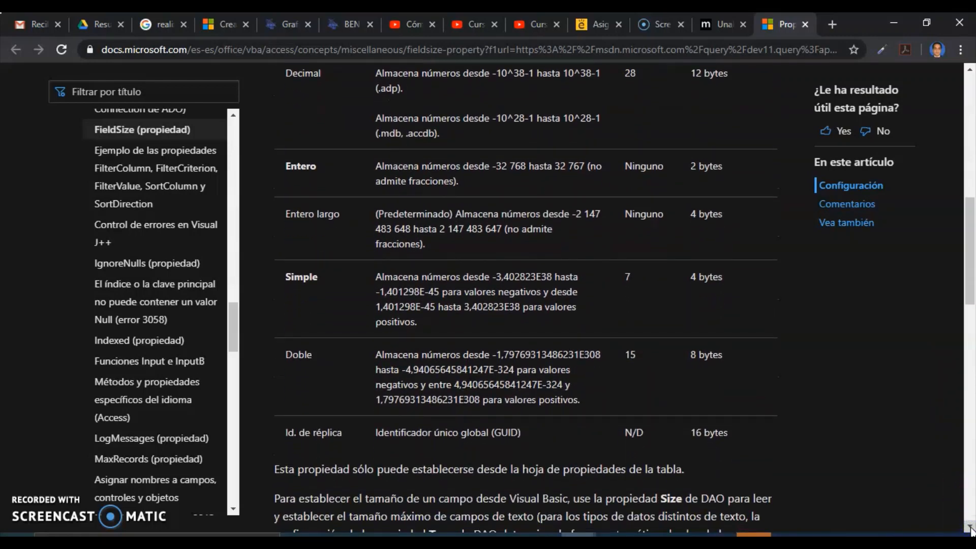
click(970, 527)
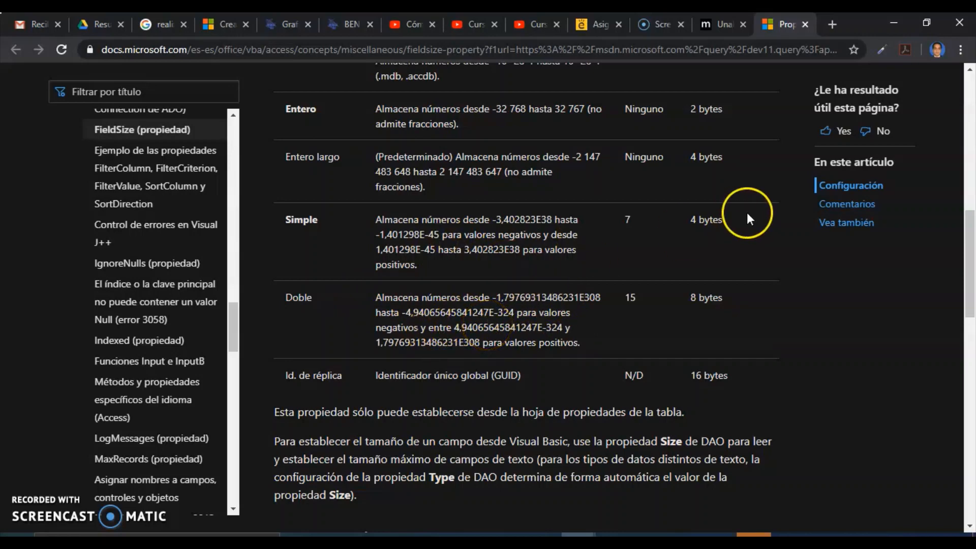
click(894, 22)
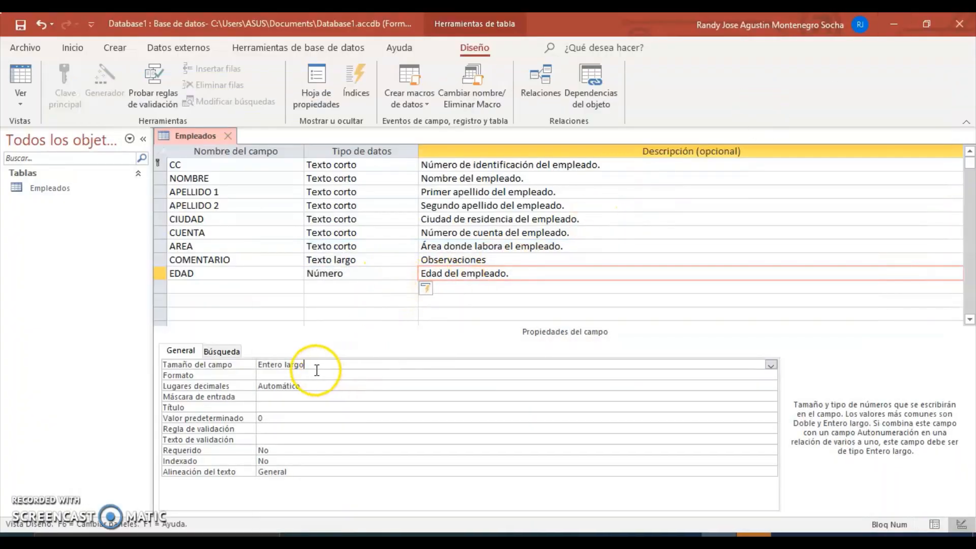
Step: Pick Entero from EDAD's Tamaño del campo list
click(770, 365)
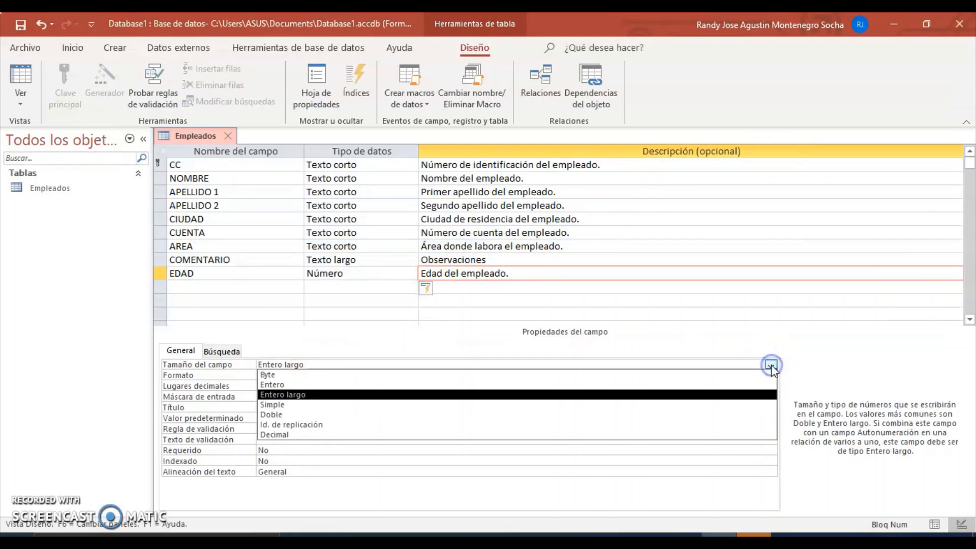
click(601, 386)
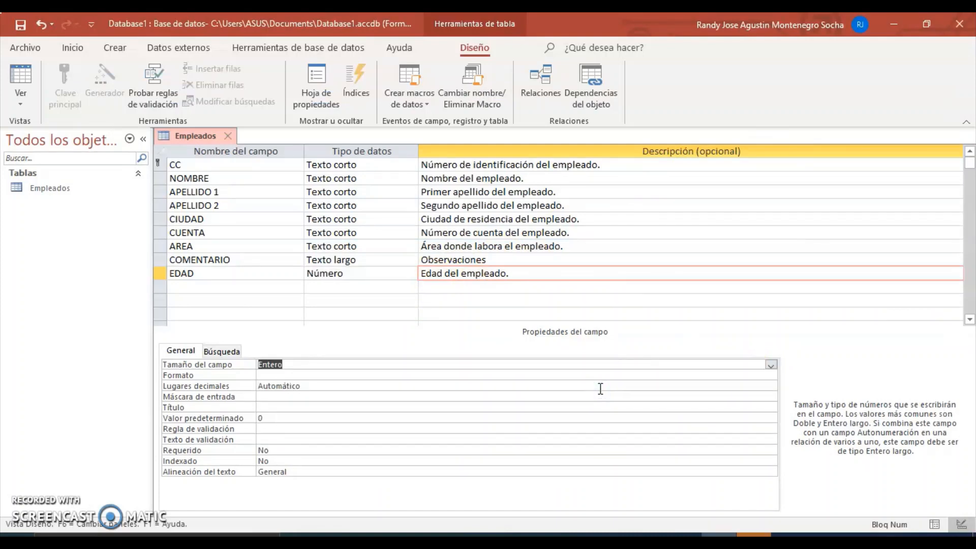
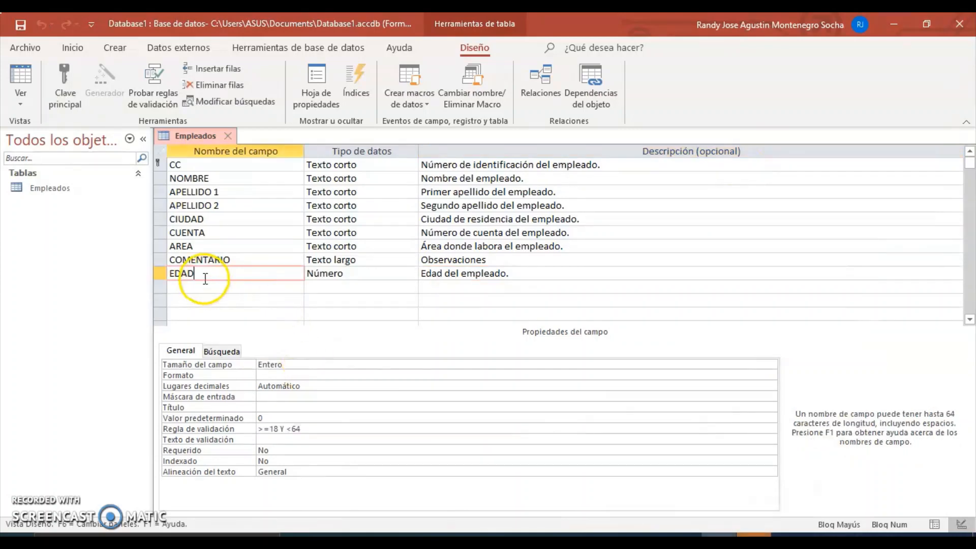
Step: Replace EDAD's validation rule with >=18 Y <64
click(218, 278)
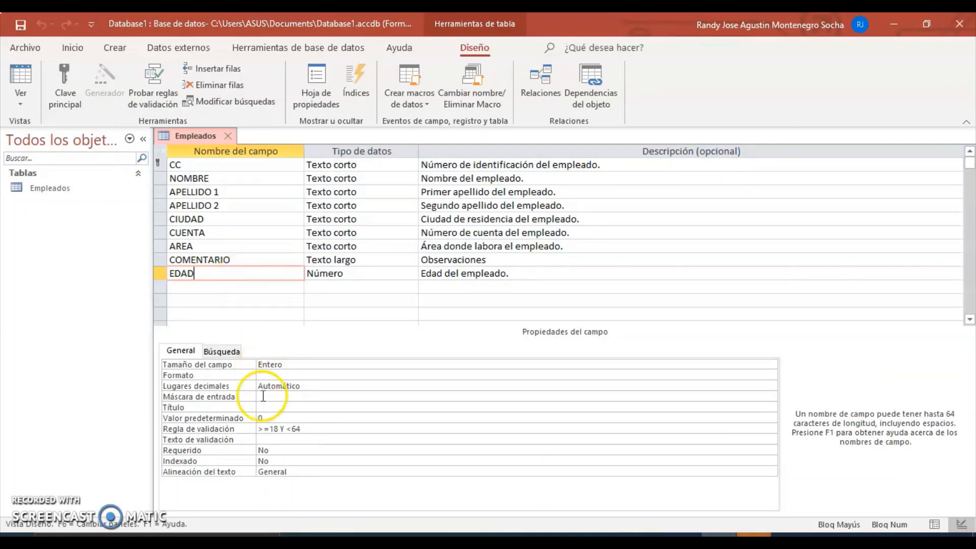
click(301, 428)
drag(304, 428, 252, 425)
key(Delete)
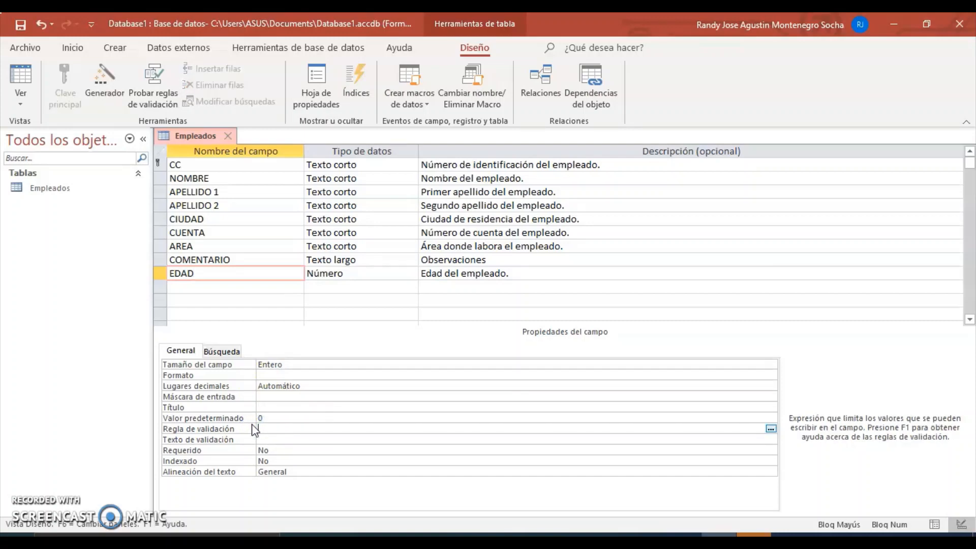
text(<)
text(=18)
click(312, 431)
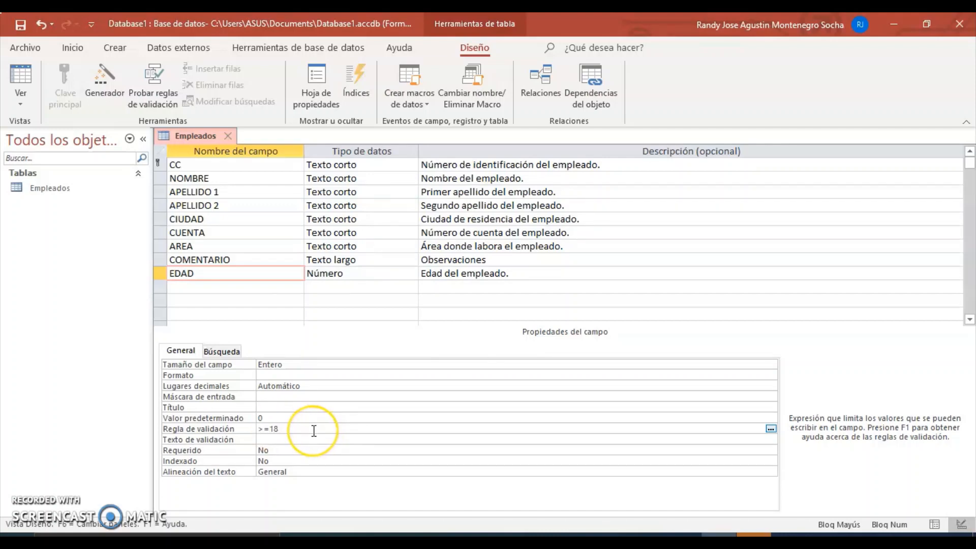
text(Y)
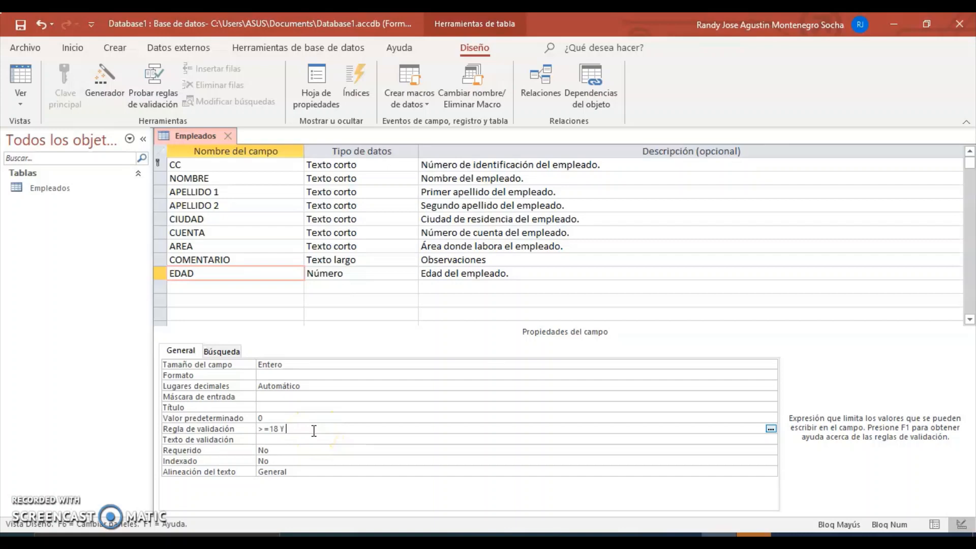
text( >)
key(BackSpace)
text(<64)
Step: Add a validation message that the employee lacks the working age, then save the table
click(265, 440)
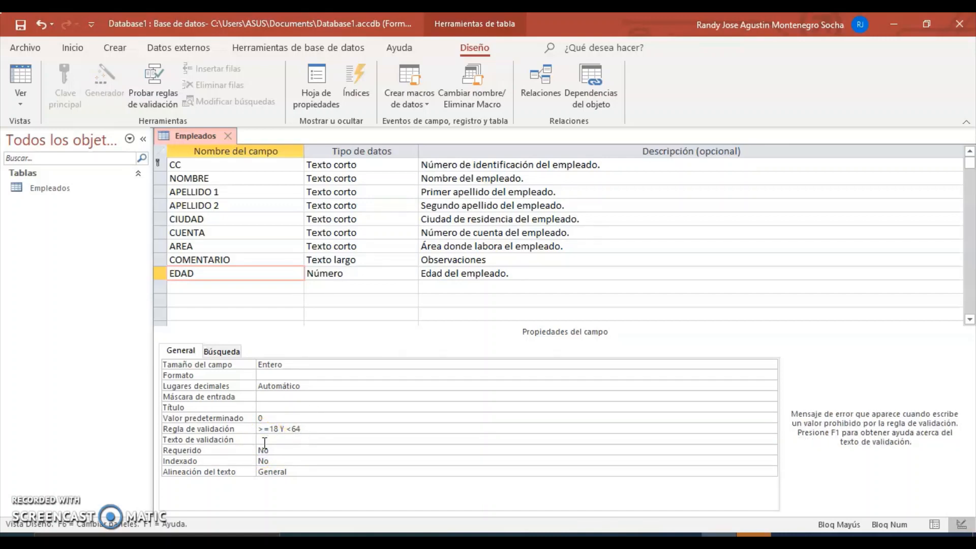
text(Er)
key(Caps_Lock)
text(empleado no cumple)
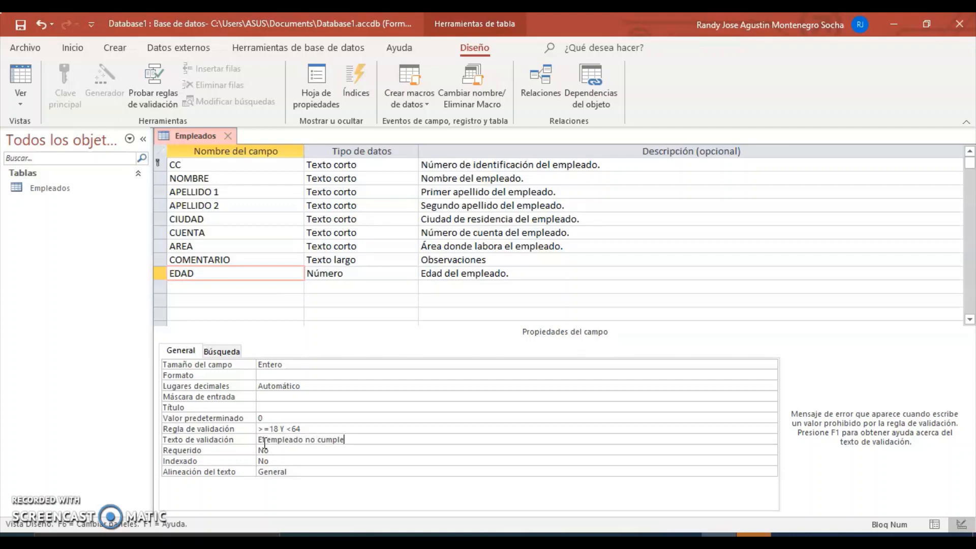
text( con la edad para poder trabajar )
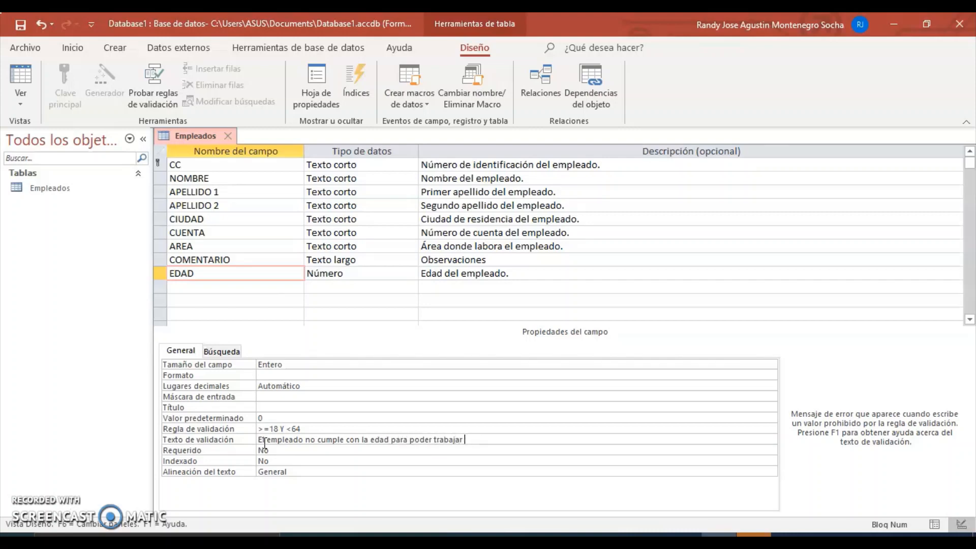
text(en la empresa.)
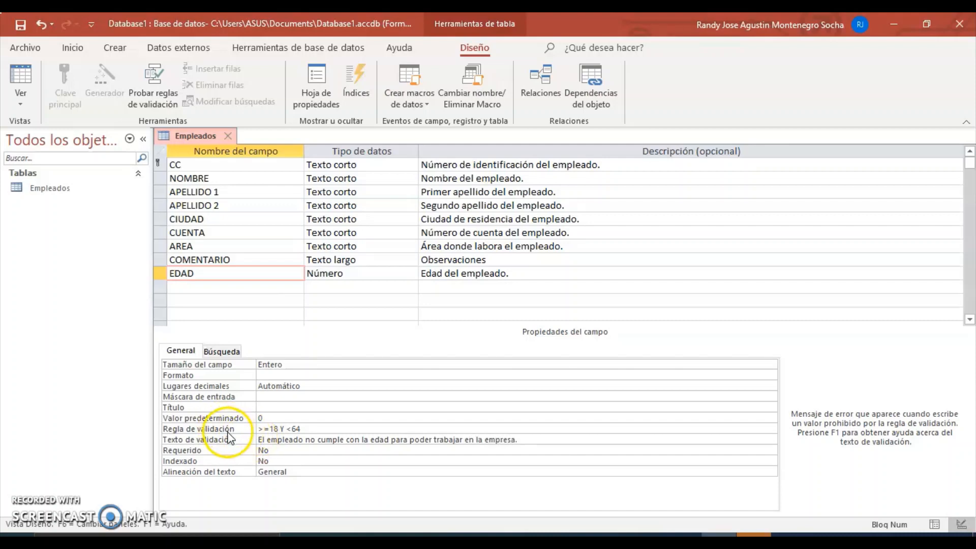
click(21, 24)
Step: Switch to Datasheet view and start a new record with the employee's ID and first name
click(20, 103)
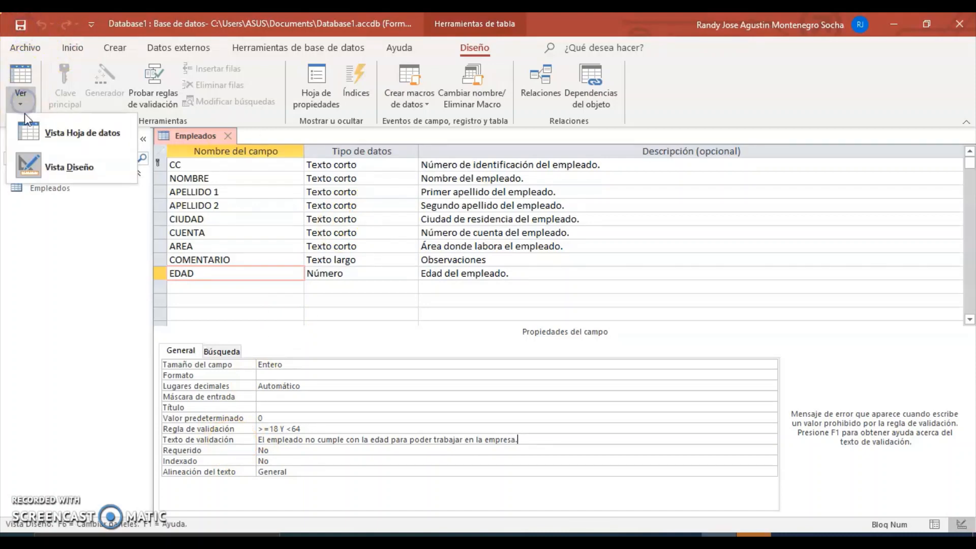
click(30, 136)
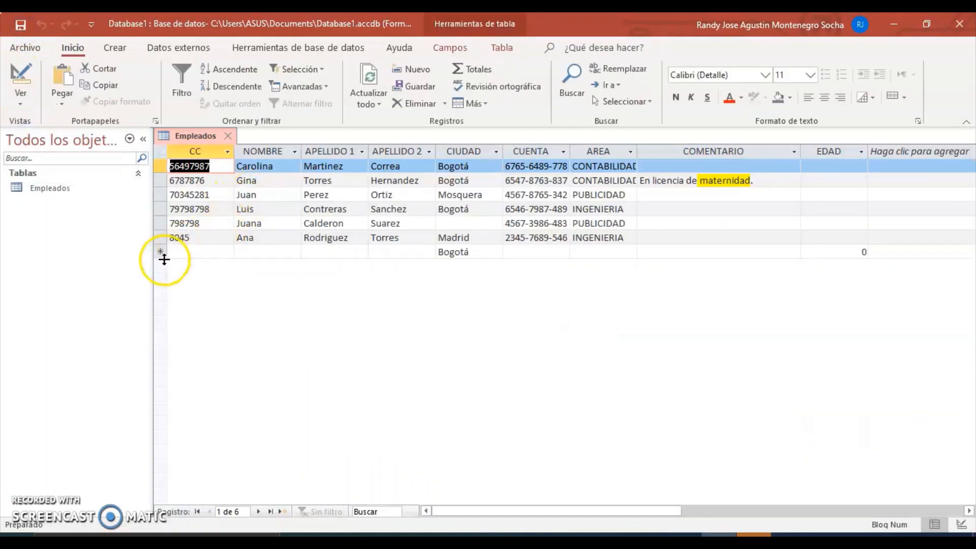
click(185, 252)
text(7987987)
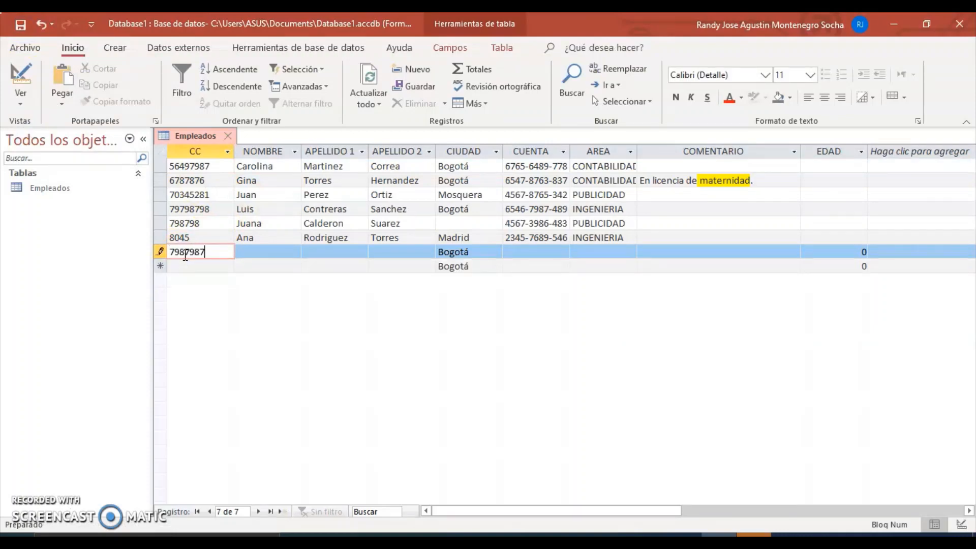
key(Tab)
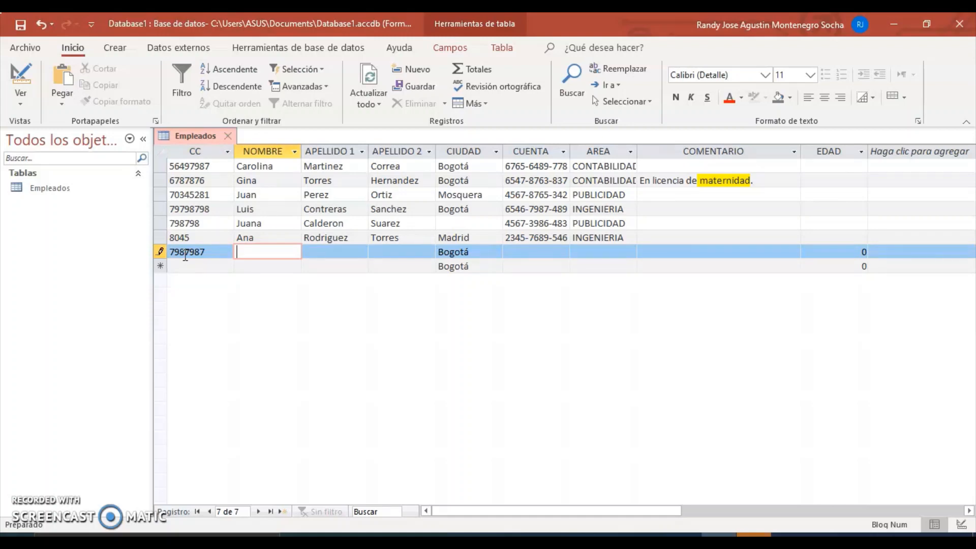
key(Tab)
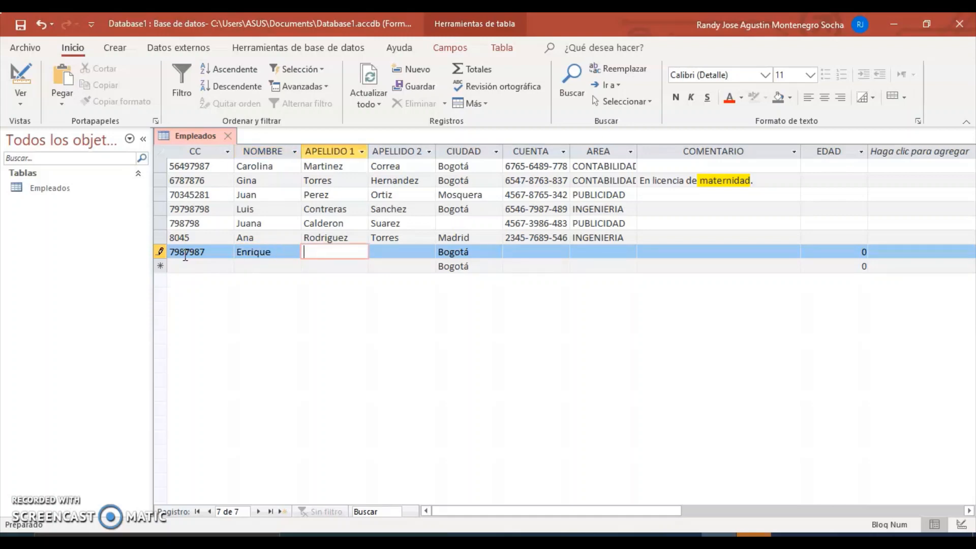
Step: Fill in both surnames, skip the city, and enter the account number and area CONTABILIDAD
text(garcia)
key(BackSpace)
key(BackSpace)
key(BackSpace)
key(BackSpace)
key(BackSpace)
key(BackSpace)
key(Tab)
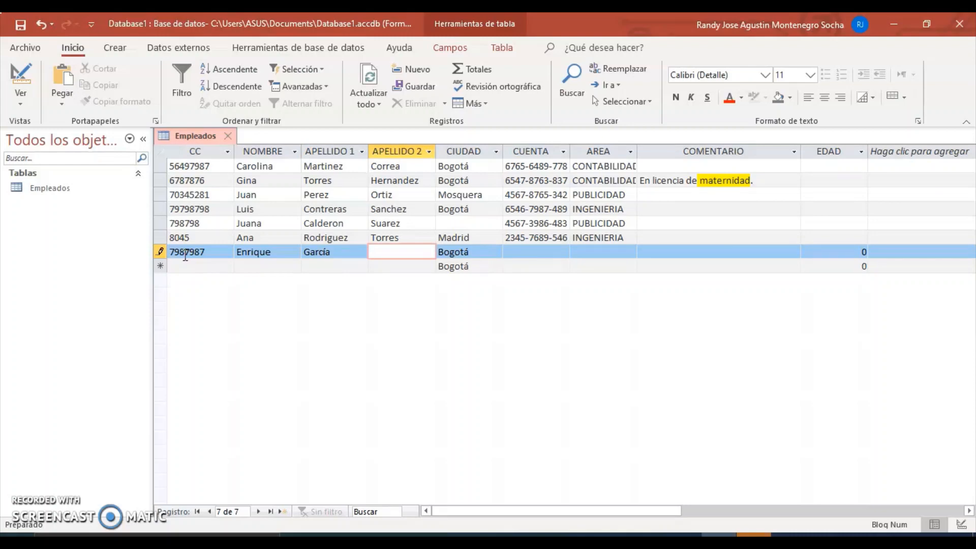
key(Tab)
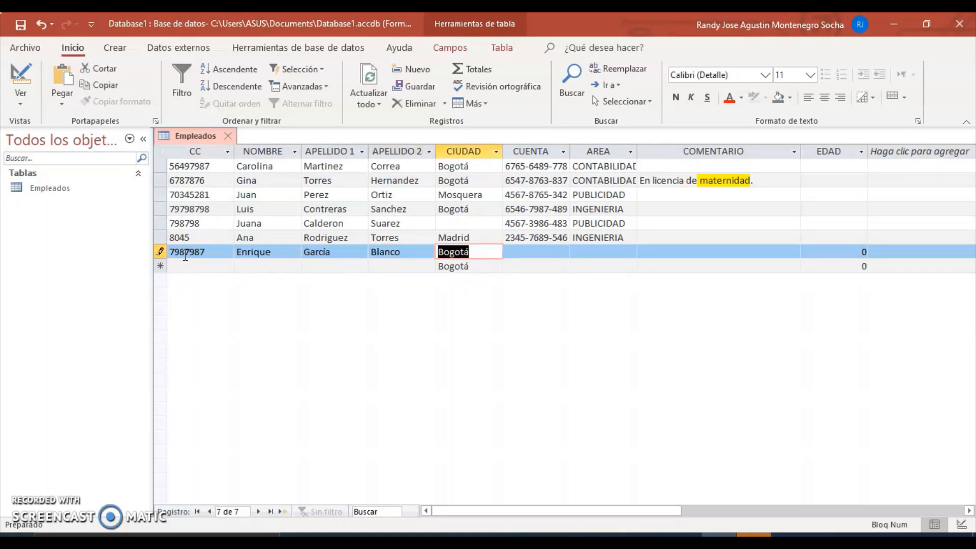
key(Tab)
text(9879-8798-987)
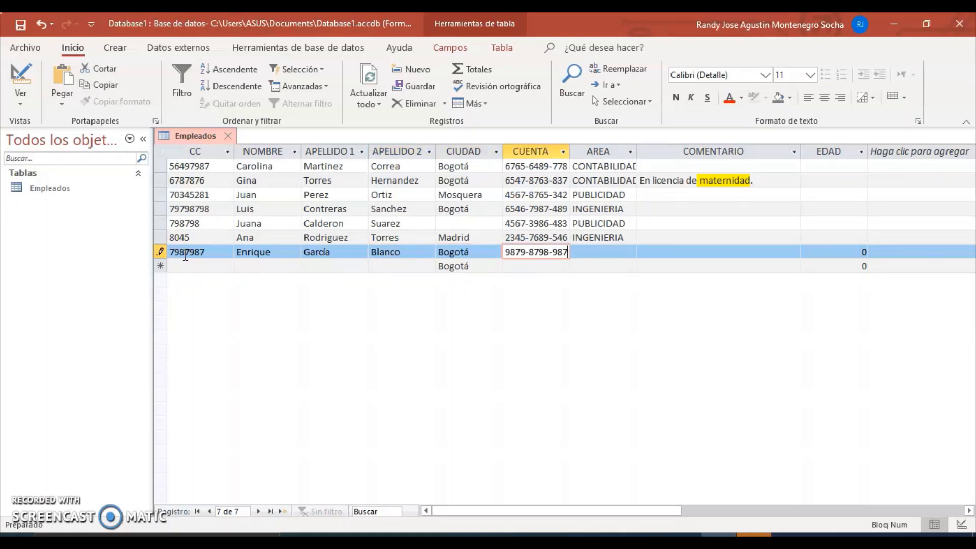
key(Tab)
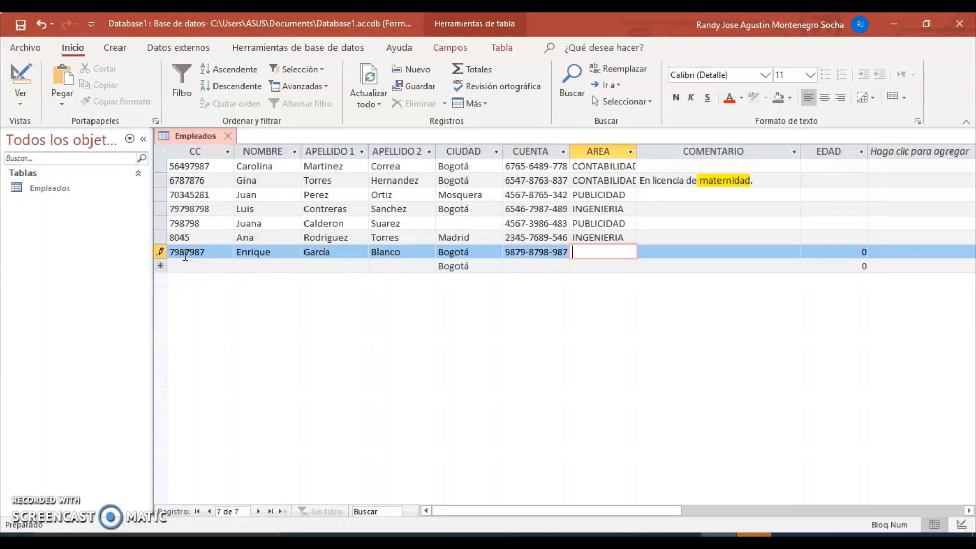
text(con)
key(BackSpace)
key(BackSpace)
key(BackSpace)
key(Caps_Lock)
text(CONTABILIDAD)
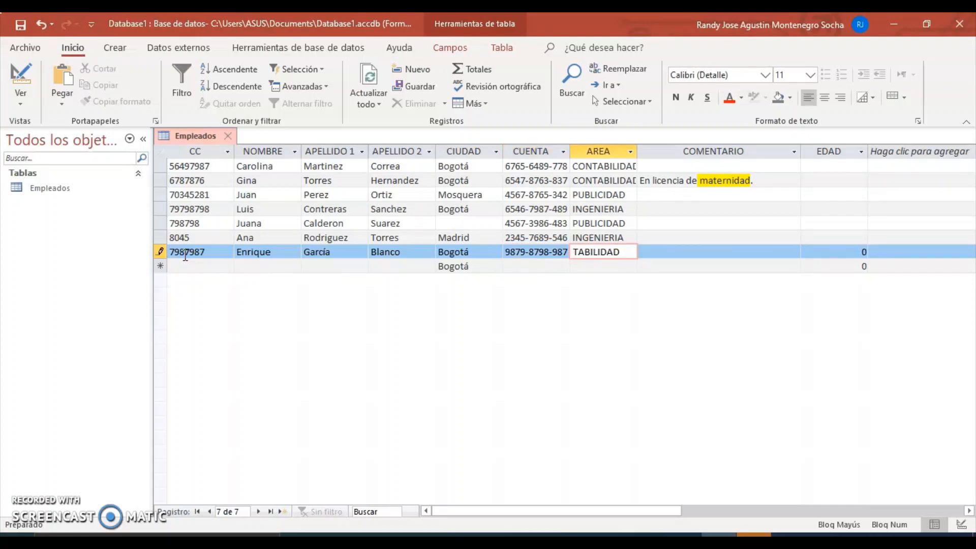
key(Tab)
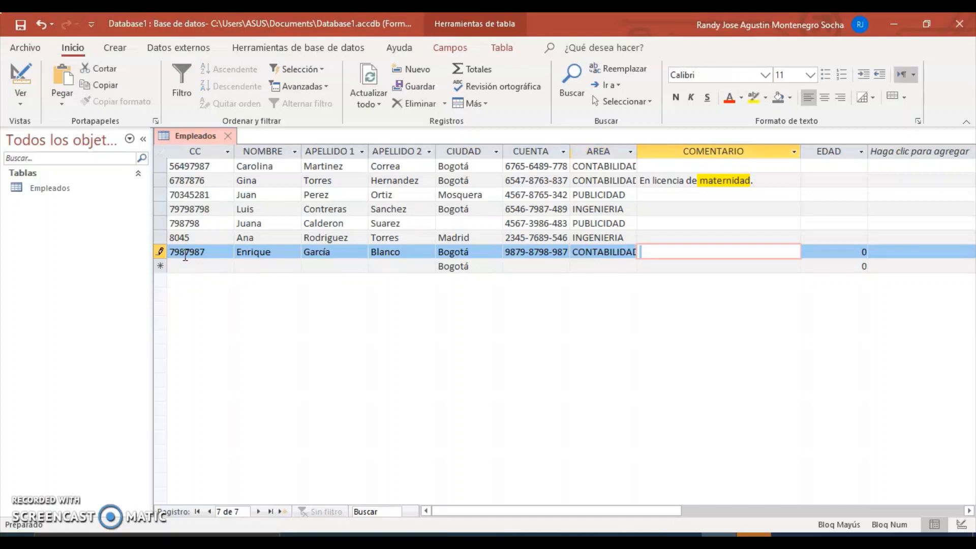
key(Tab)
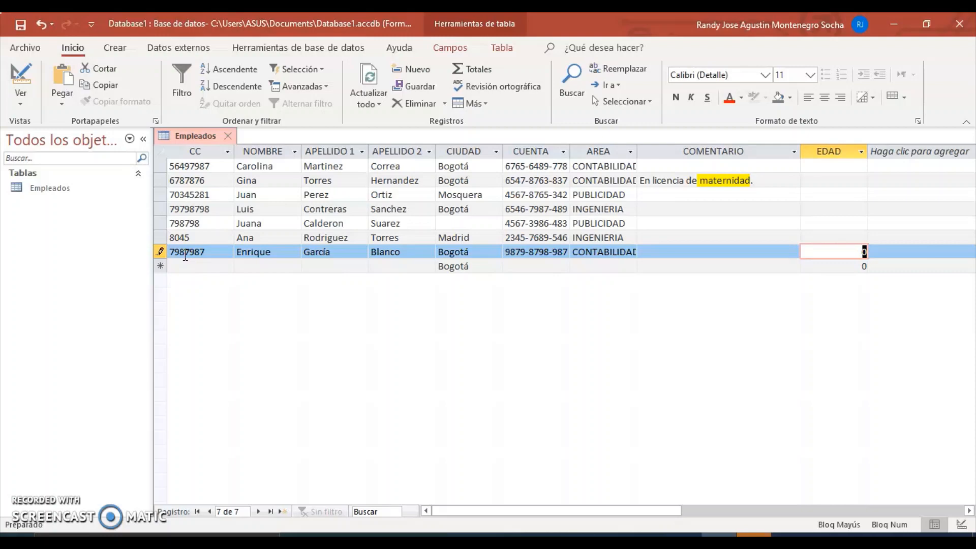
text(1)
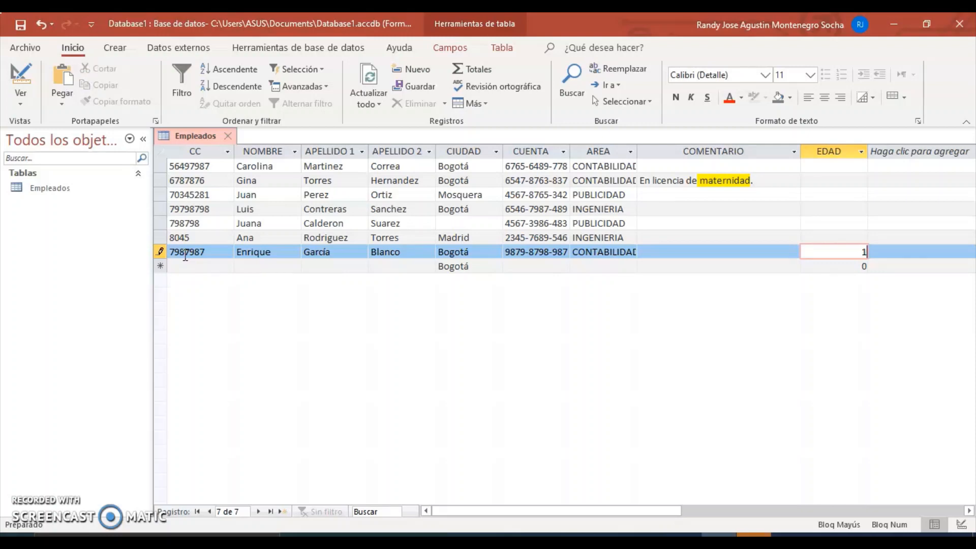
text(7)
key(Return)
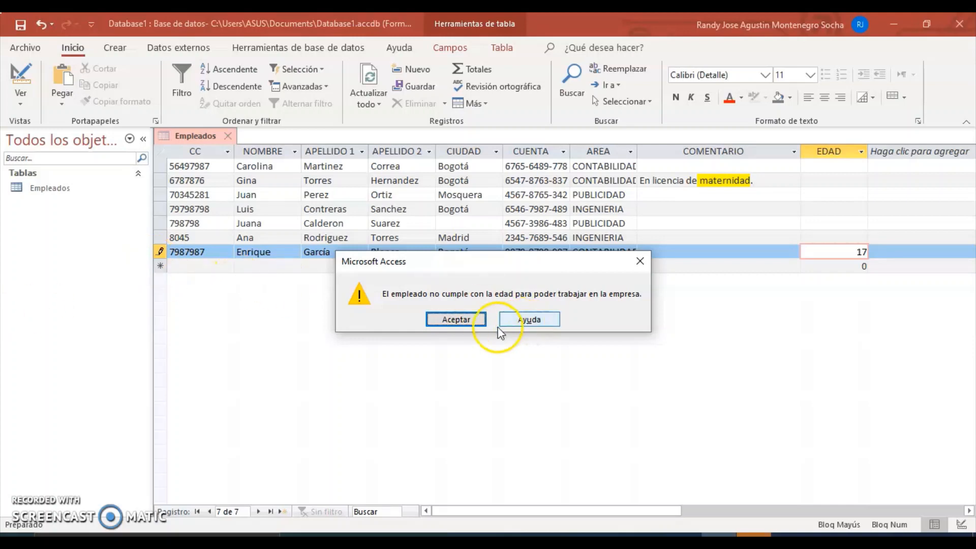
click(460, 319)
key(BackSpace)
key(BackSpace)
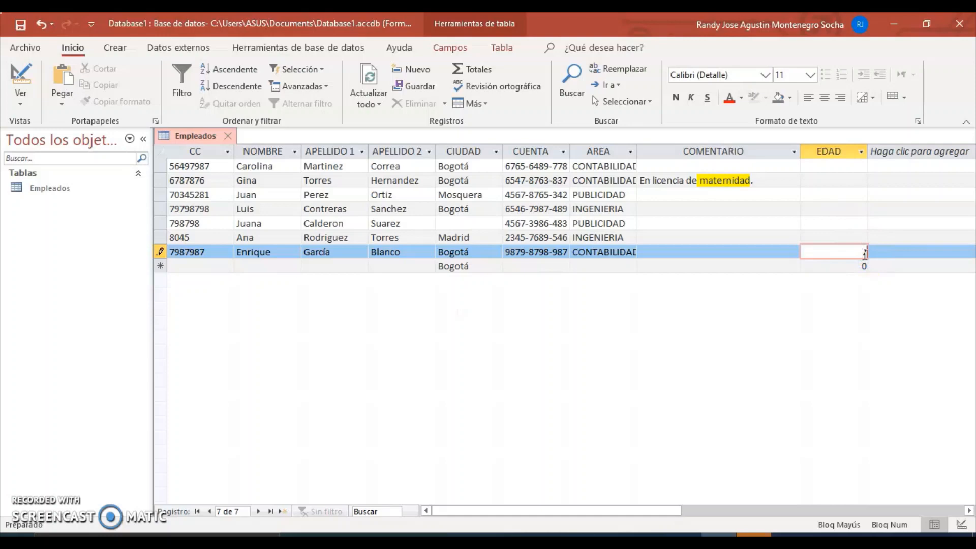
text(79)
click(854, 313)
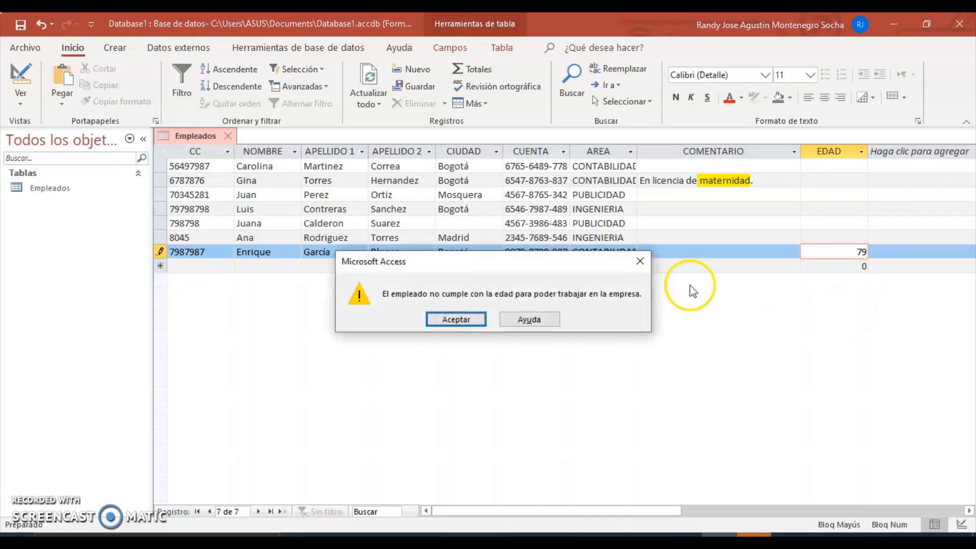
click(460, 318)
click(854, 252)
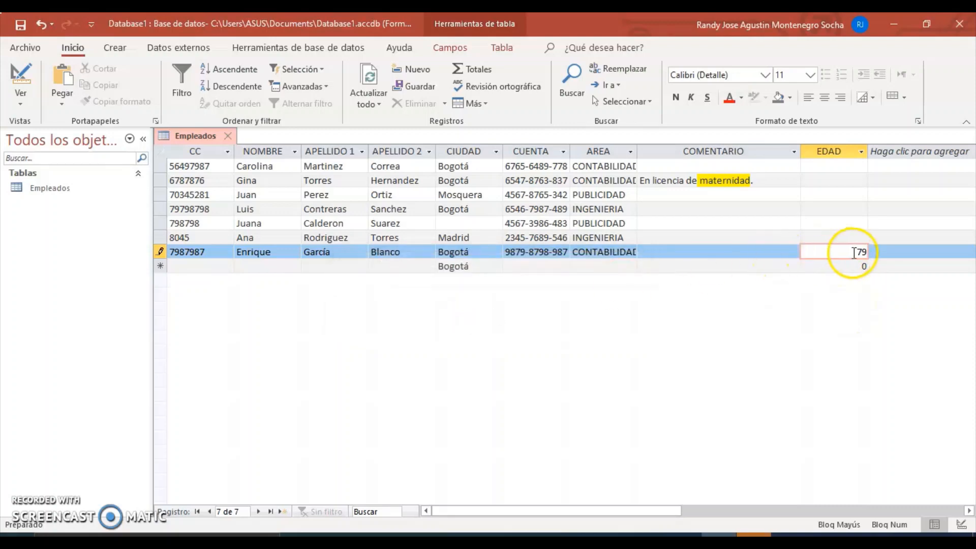
drag(854, 253, 869, 258)
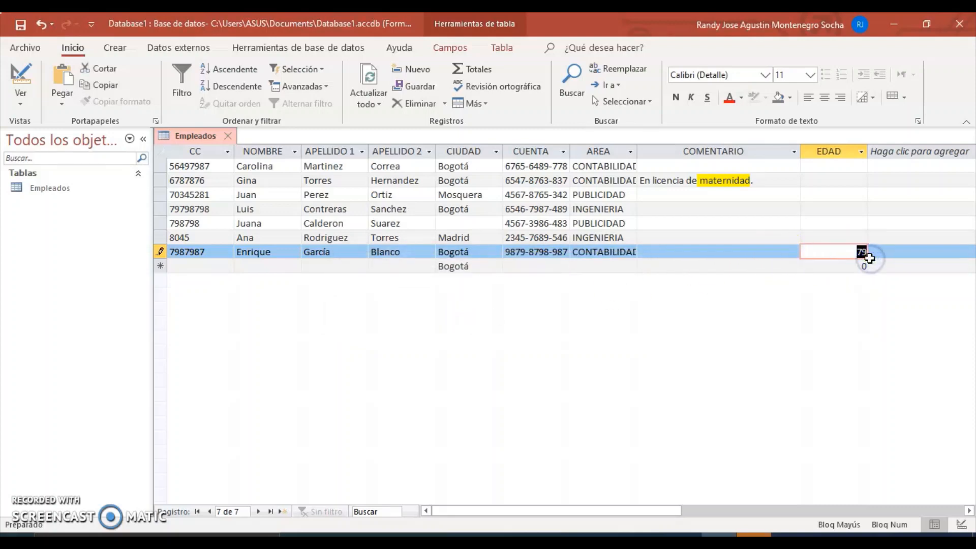
text(43)
key(Return)
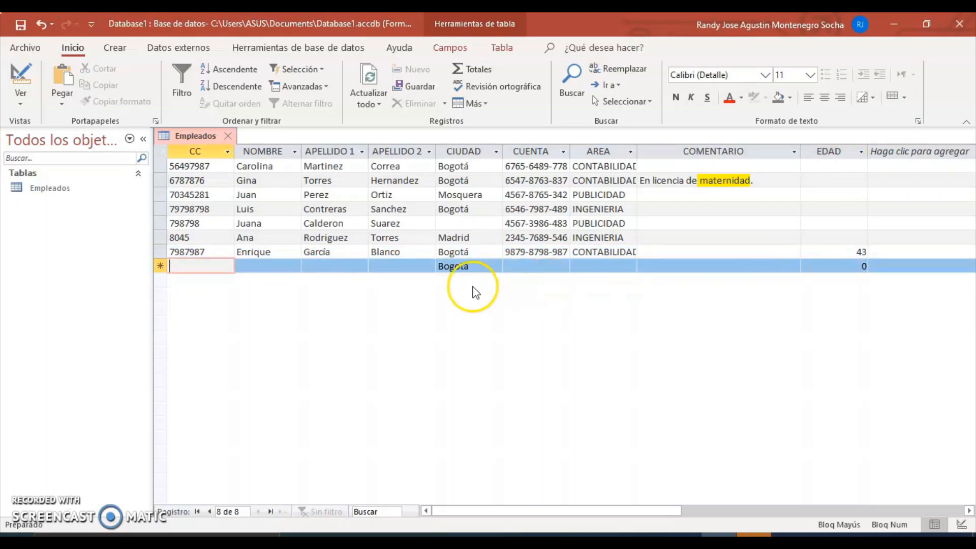
Step: Return to Design view and add a SUELDO field below EDAD with data type Número
click(20, 91)
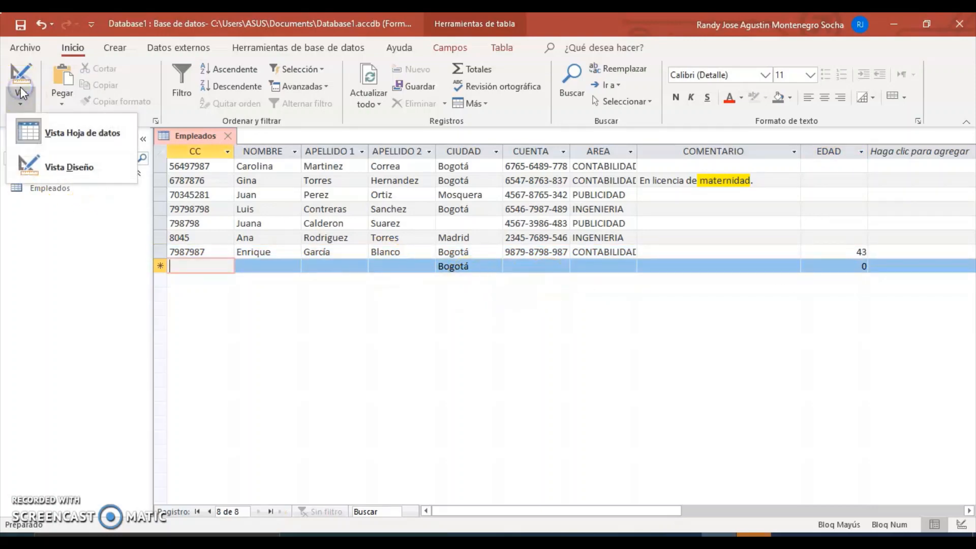
click(61, 162)
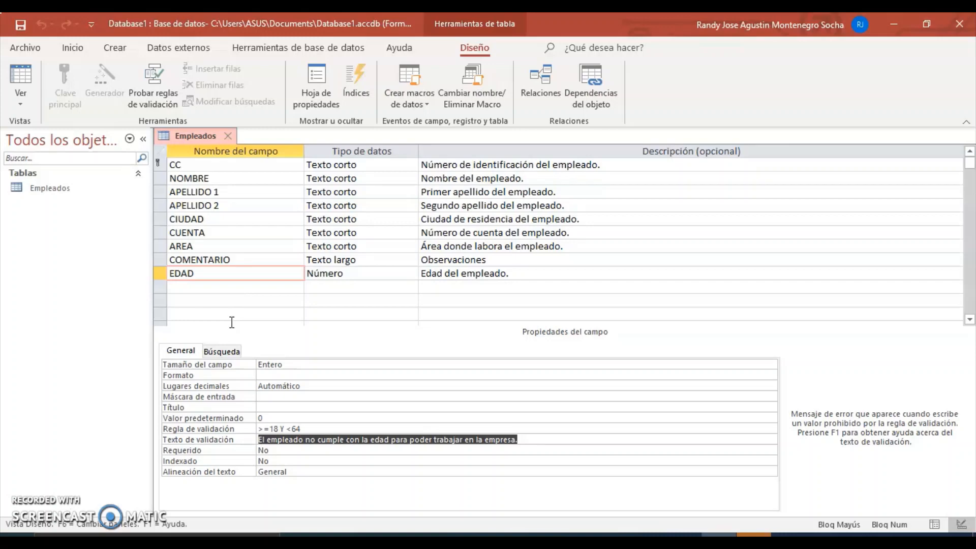
click(185, 288)
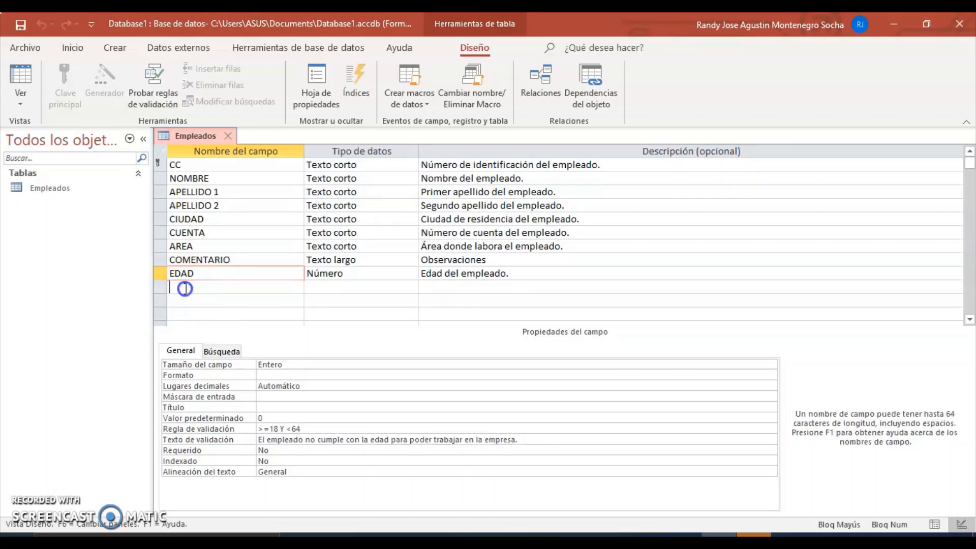
text(SUELDO)
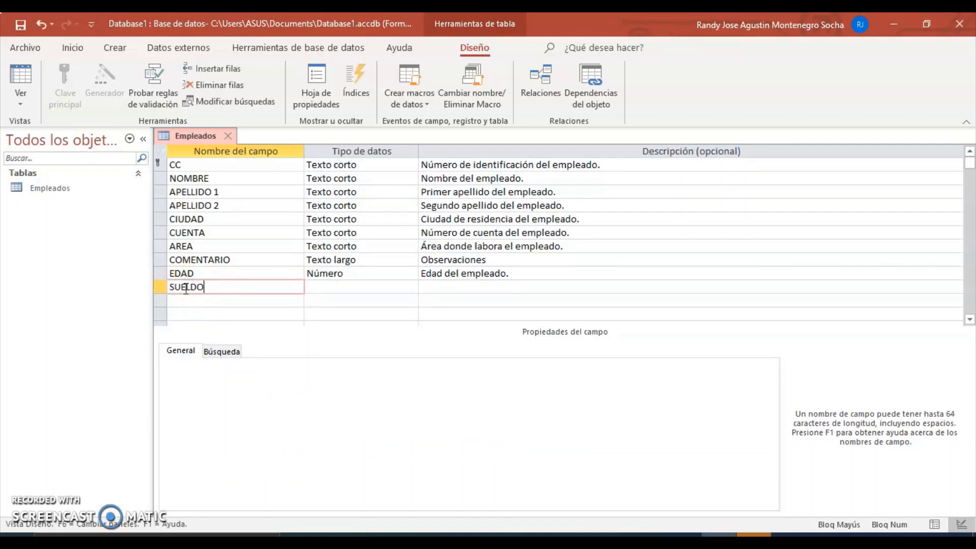
click(338, 287)
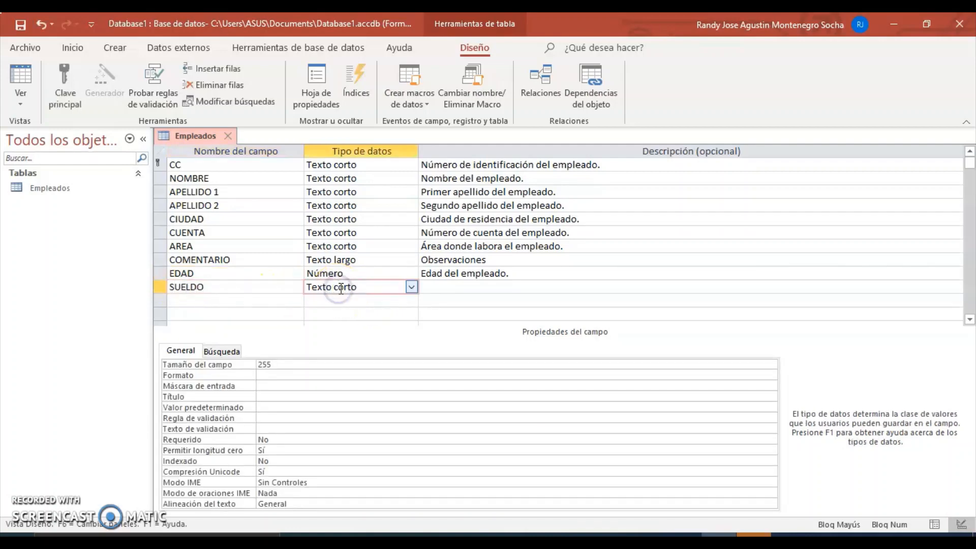
click(411, 287)
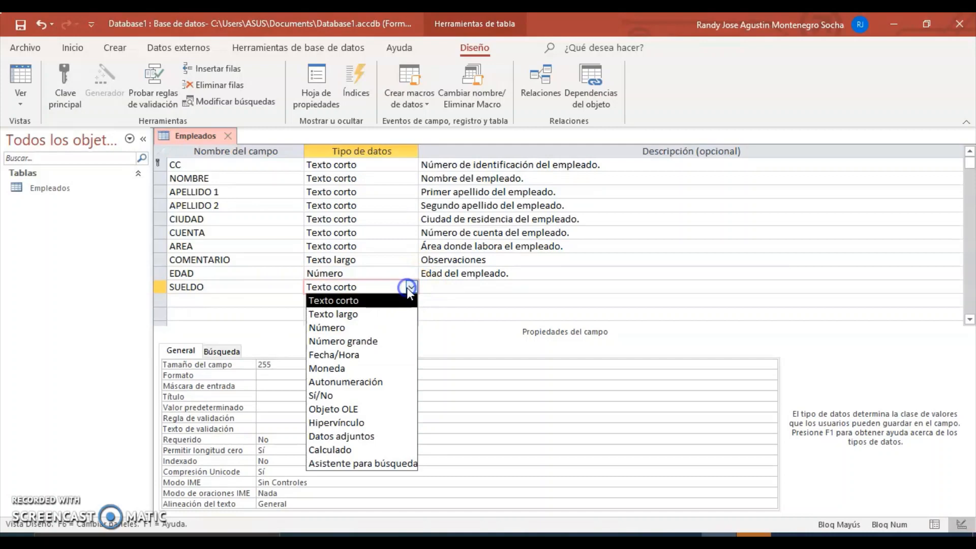
click(342, 327)
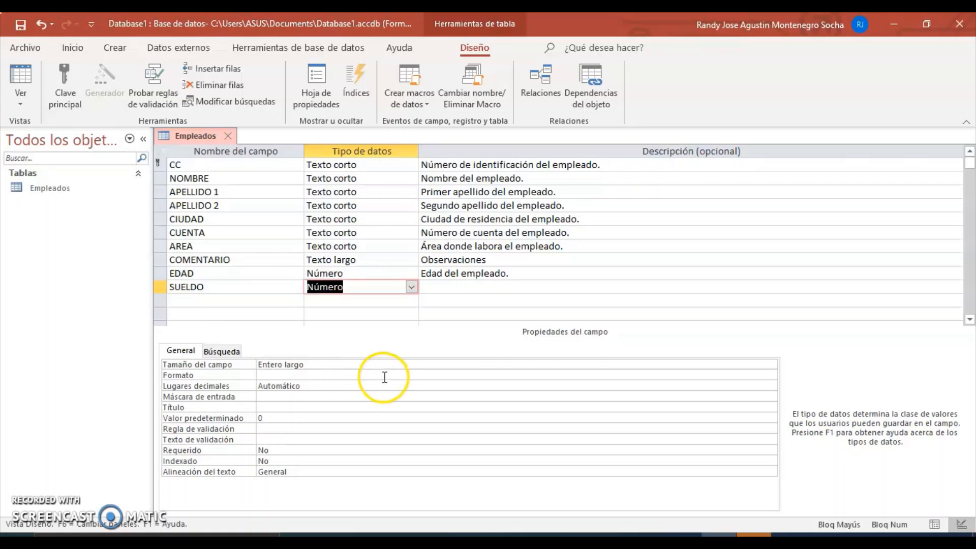
click(773, 388)
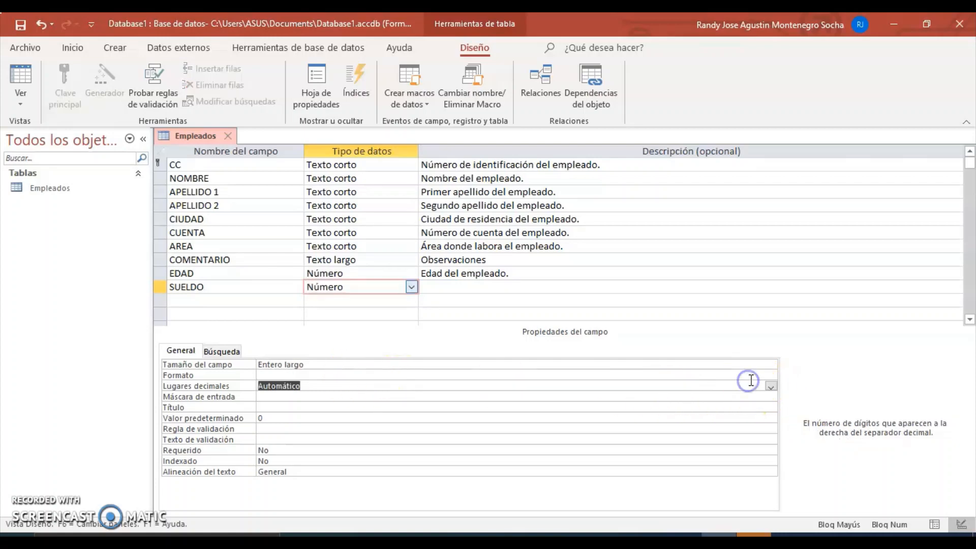
click(748, 375)
Step: Set SUELDO's Formato to Moneda, glance at EDAD's properties, then reselect SUELDO
click(771, 375)
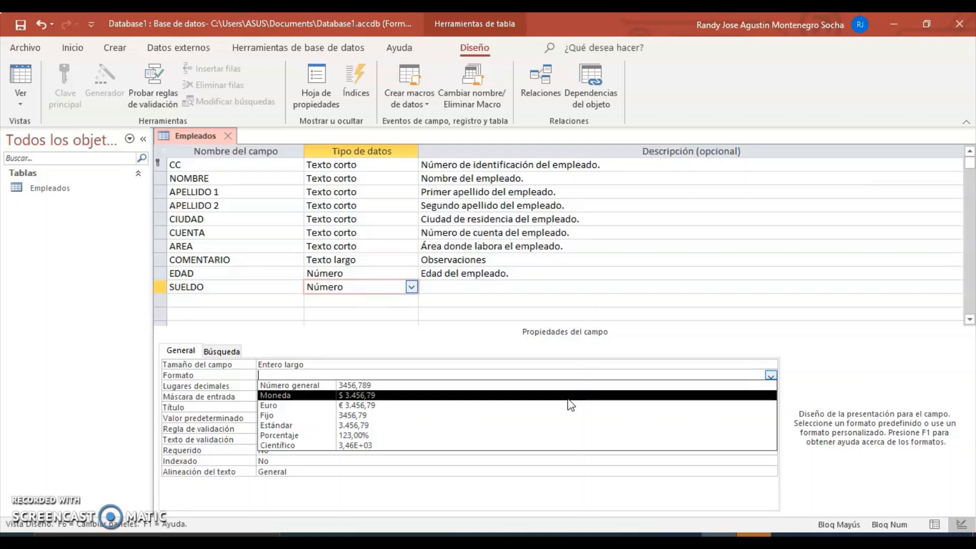
click(479, 396)
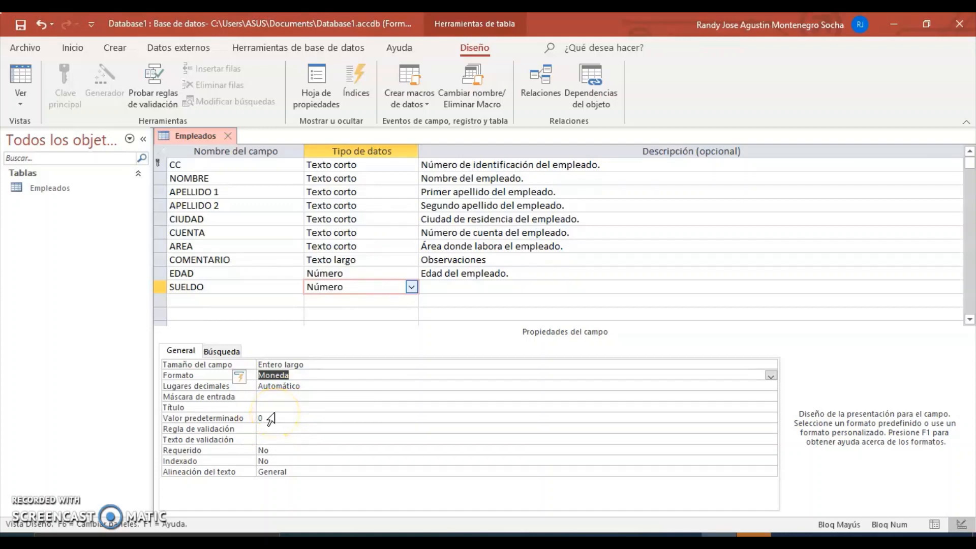
click(229, 274)
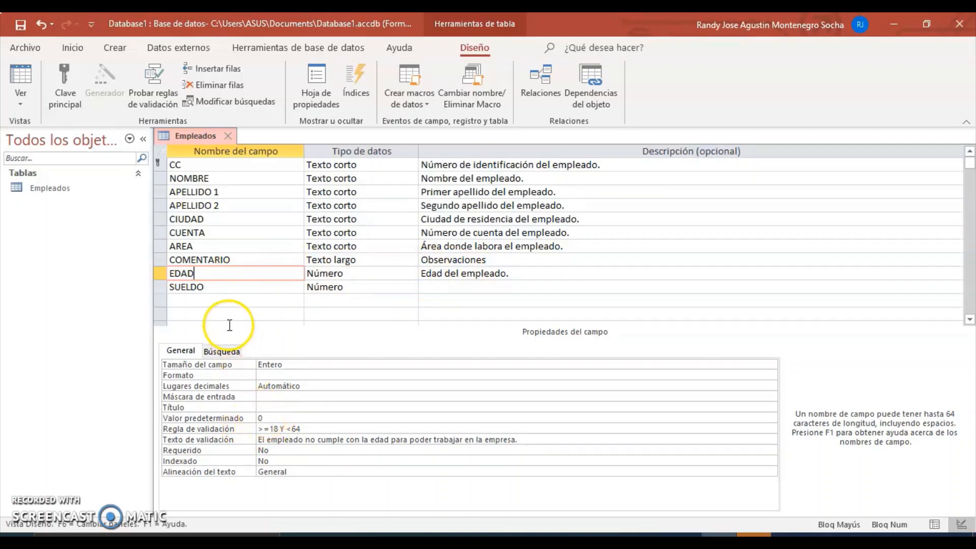
click(220, 288)
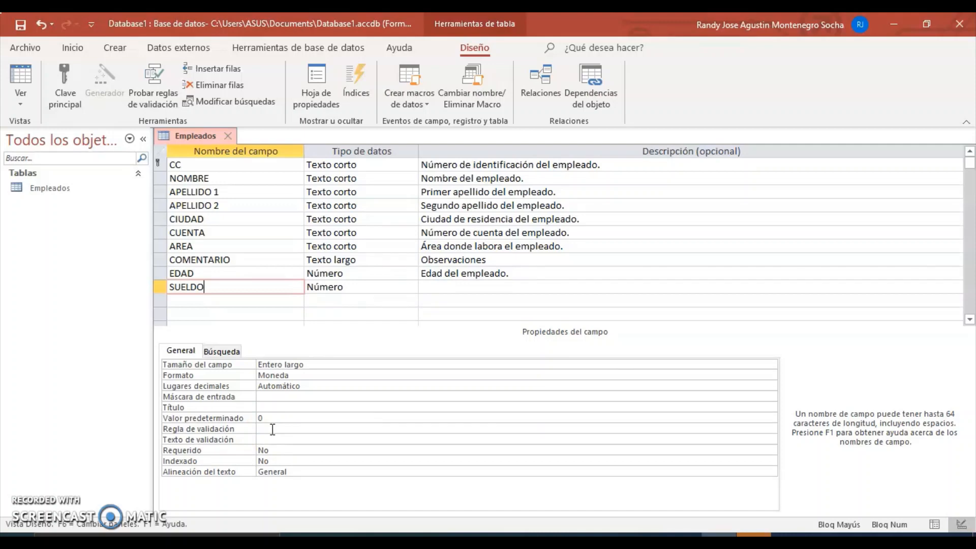
Step: Set SUELDO's validation rule to >=950000
click(272, 429)
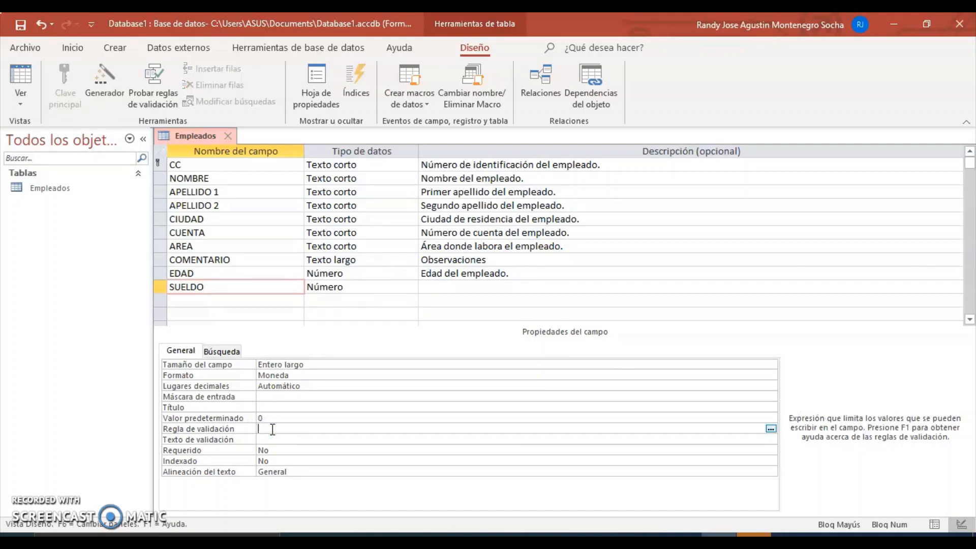
text(<)
text(>)
text(=0)
text(50000)
text(0)
click(288, 429)
key(BackSpace)
click(309, 431)
Step: Enter a validation message saying the salary cannot be below the company minimum
click(270, 440)
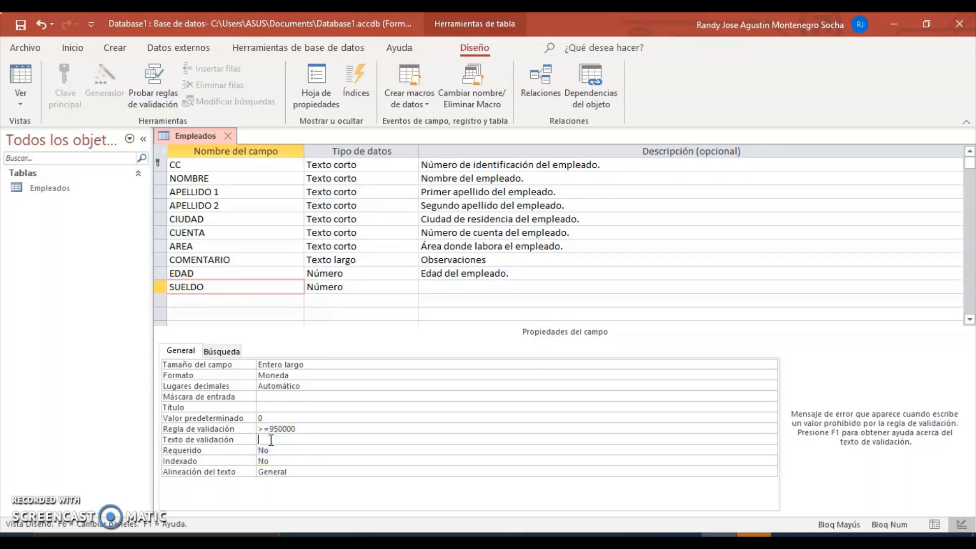
text(NO)
key(Caps_Lock)
text(o puede tener un salaio i)
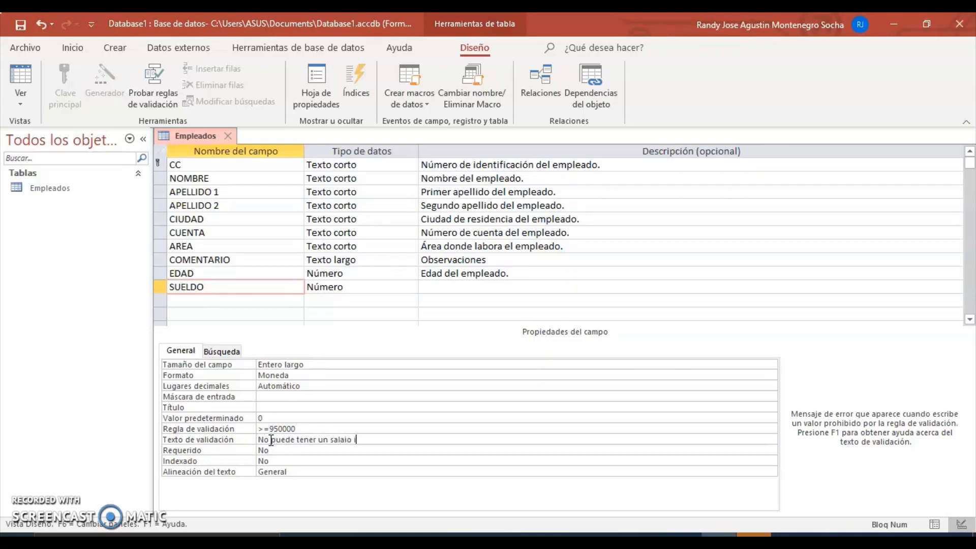
key(BackSpace)
key(BackSpace)
key(BackSpace)
key(BackSpace)
text(rio inger)
key(BackSpace)
key(BackSpace)
key(BackSpace)
text(ferior, ese)
key(BackSpace)
text(el minimo de la)
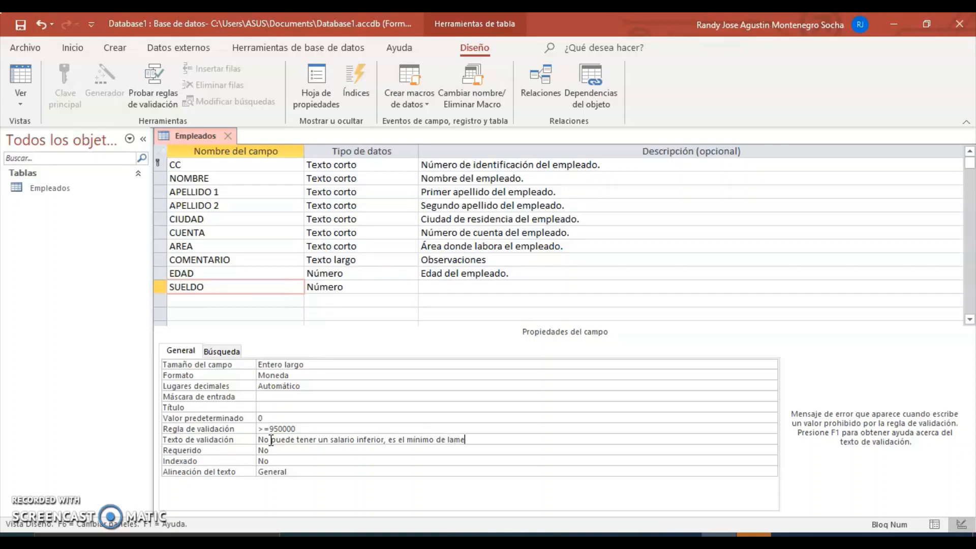
text( empresa.)
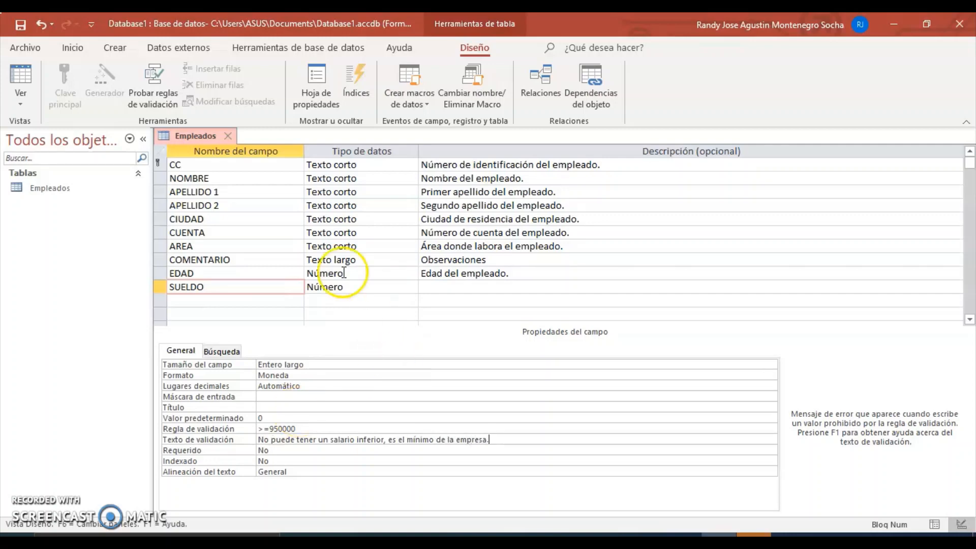
Step: Save the design, keep the new SUELDO rule after the data check, and switch to Datasheet view
click(20, 28)
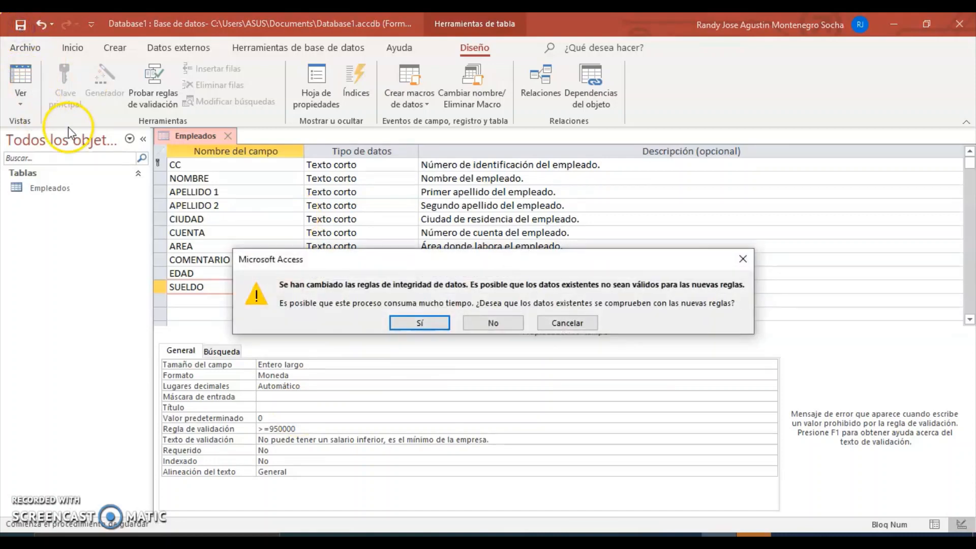
click(411, 319)
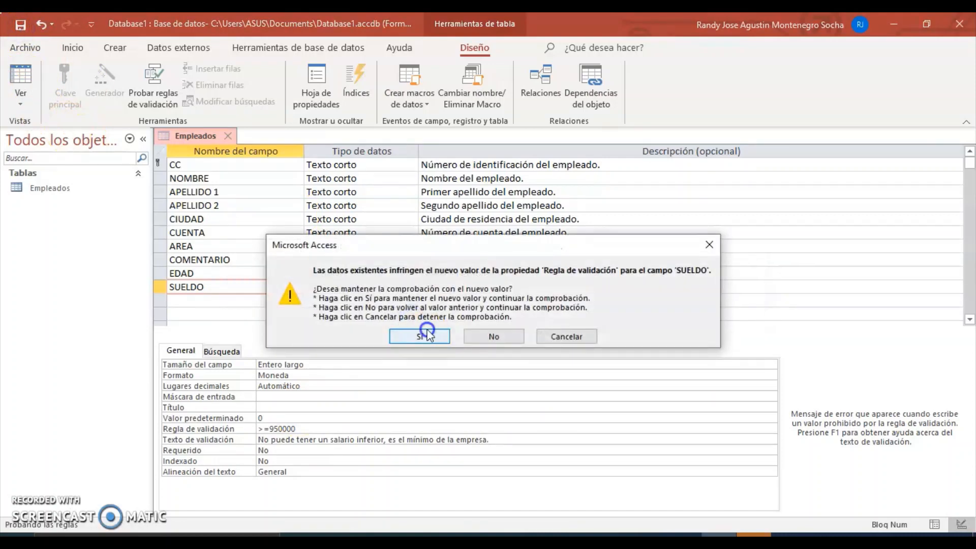
click(427, 330)
click(20, 96)
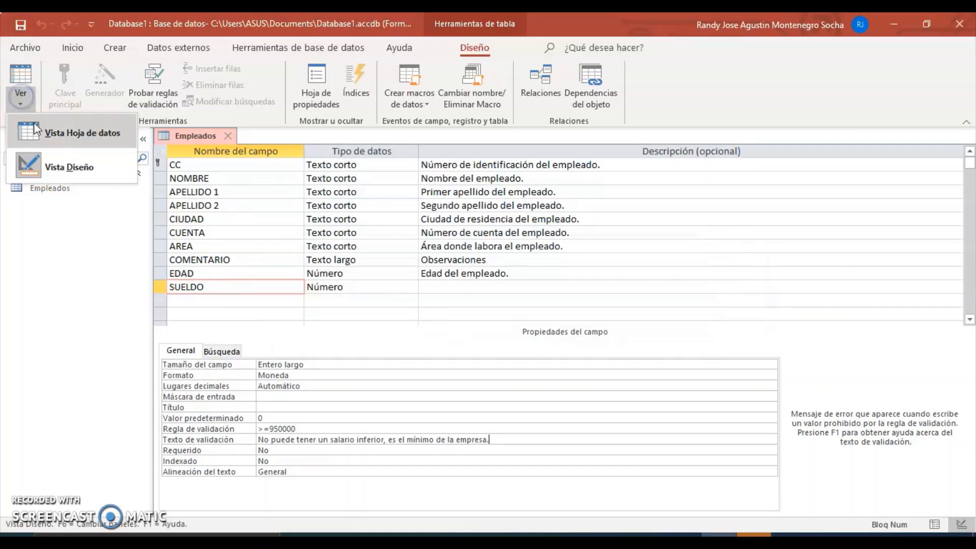
click(35, 129)
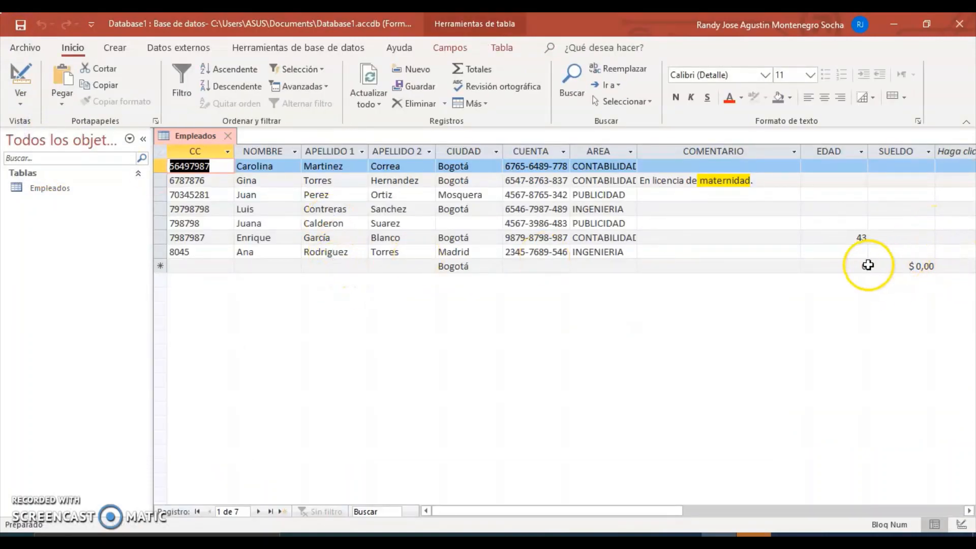
Step: Start a new record with the employee's ID, first name and both surnames
click(191, 265)
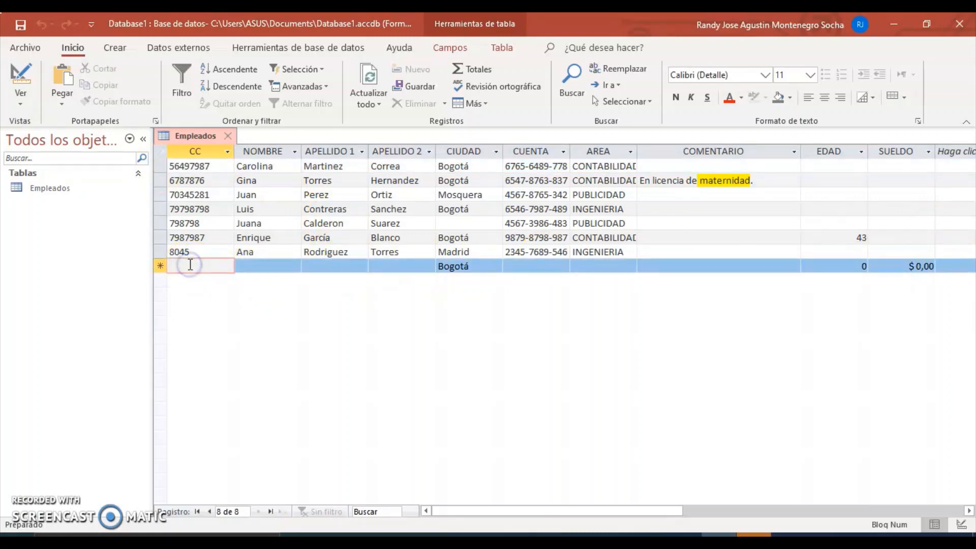
text(797979)
key(Tab)
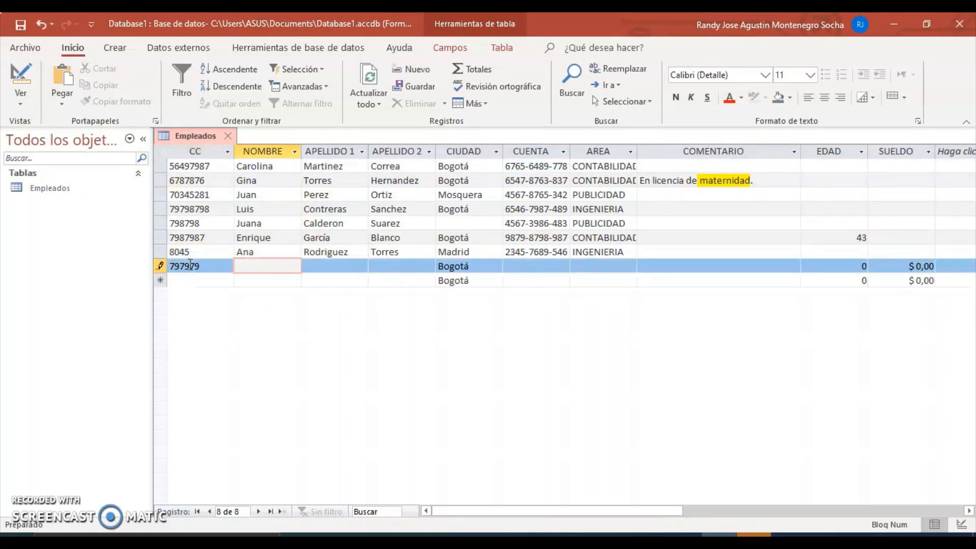
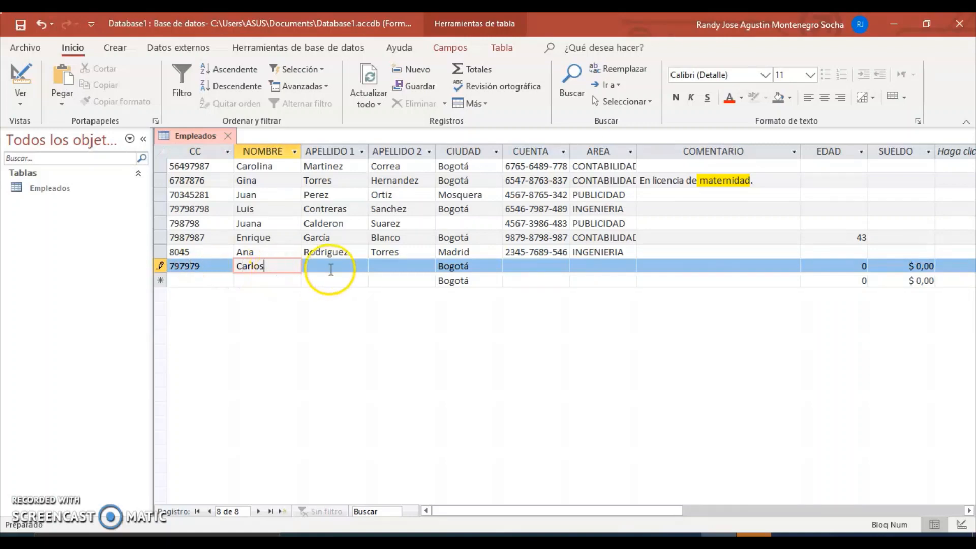
click(328, 267)
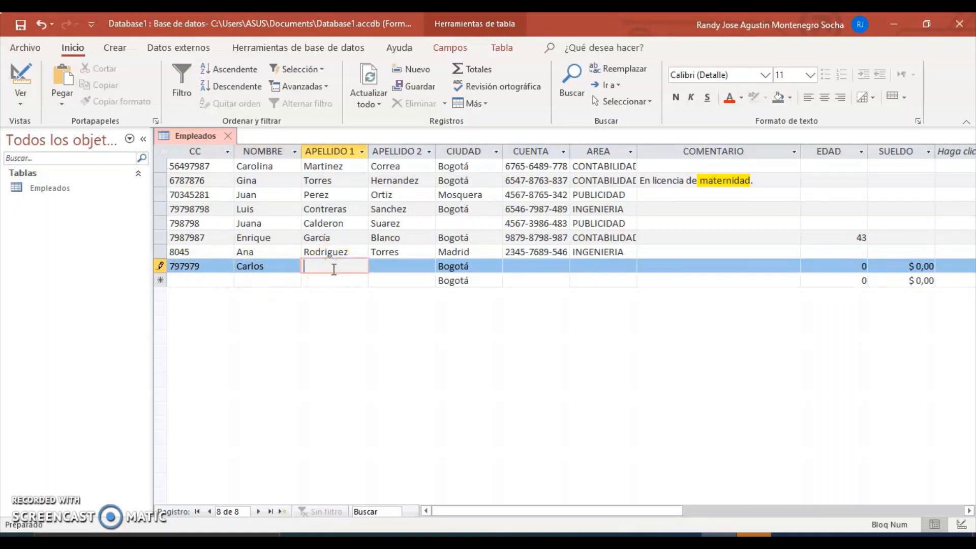
click(396, 264)
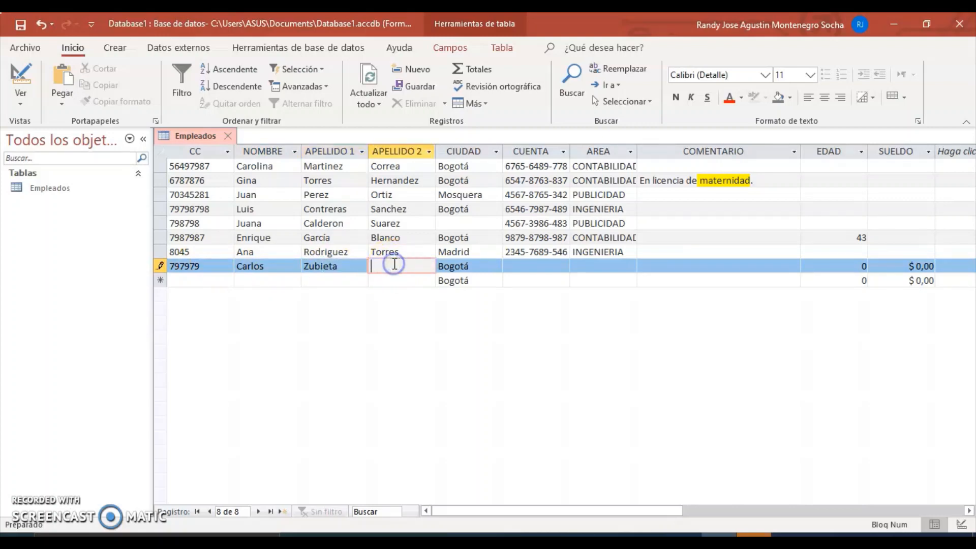
Step: Enter the account number and area PUBLICIDAD, then move to the EDAD cell
click(485, 266)
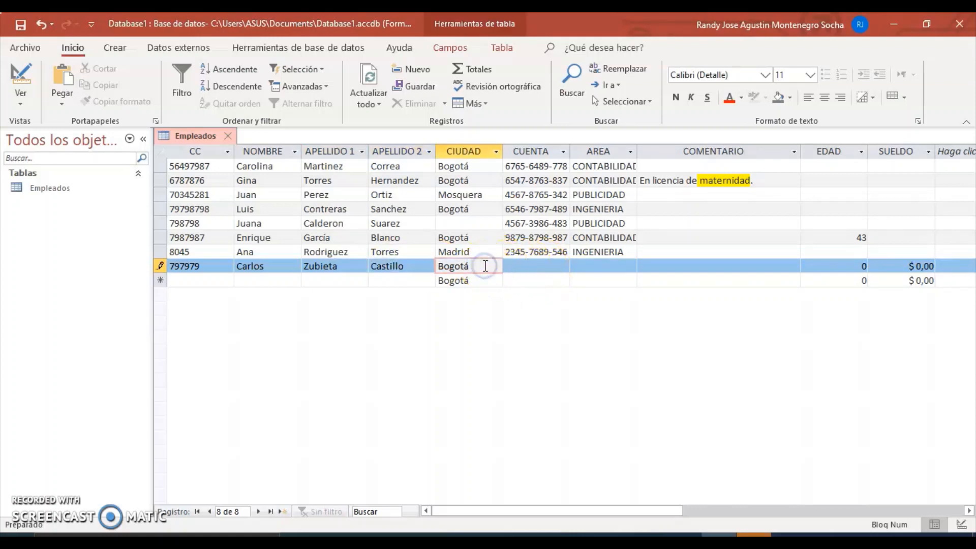
key(Tab)
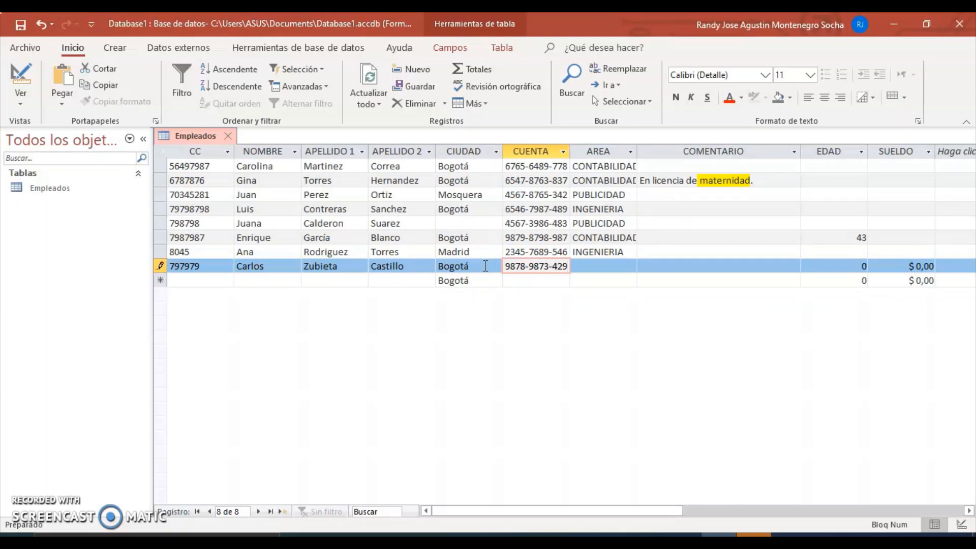
click(587, 268)
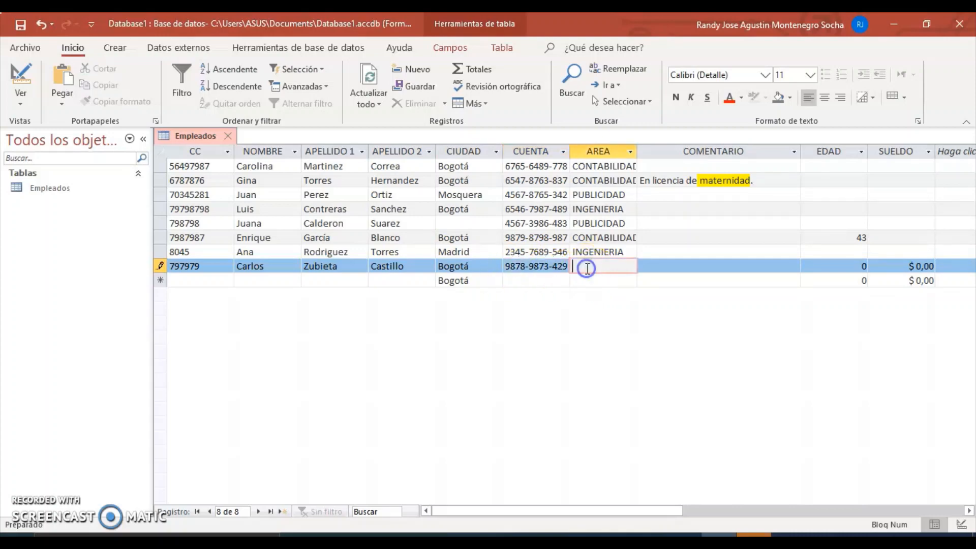
text(pu)
key(BackSpace)
key(BackSpace)
key(Caps_Lock)
text(C)
key(BackSpace)
text(PUBLICIC)
key(BackSpace)
text(DAD)
click(824, 276)
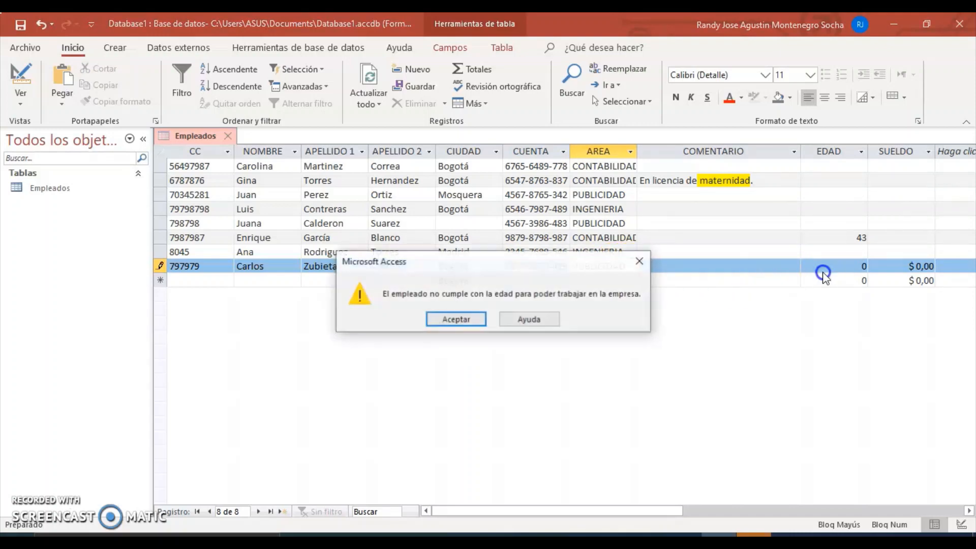
Step: Dismiss the age warning, enter age 34, and try a 670000 salary, which is rejected
click(462, 319)
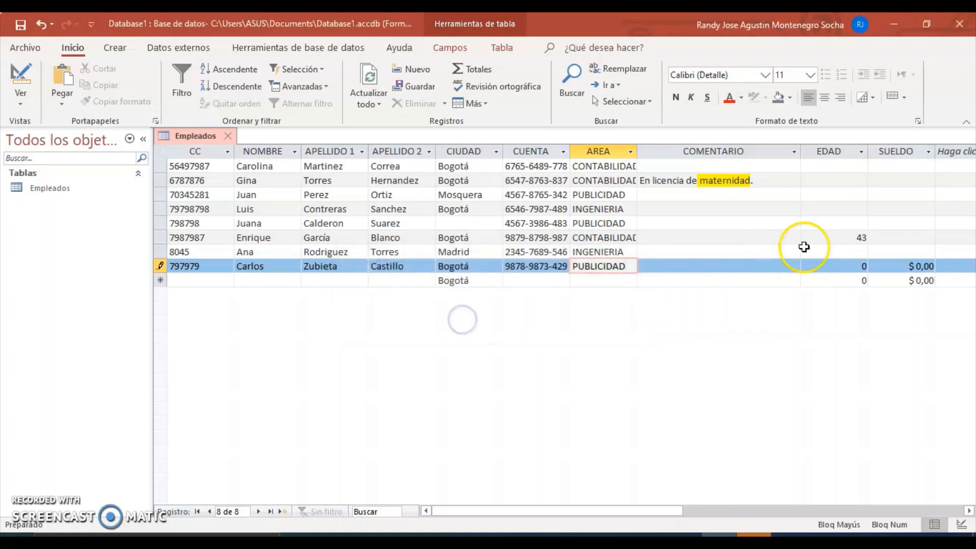
click(784, 262)
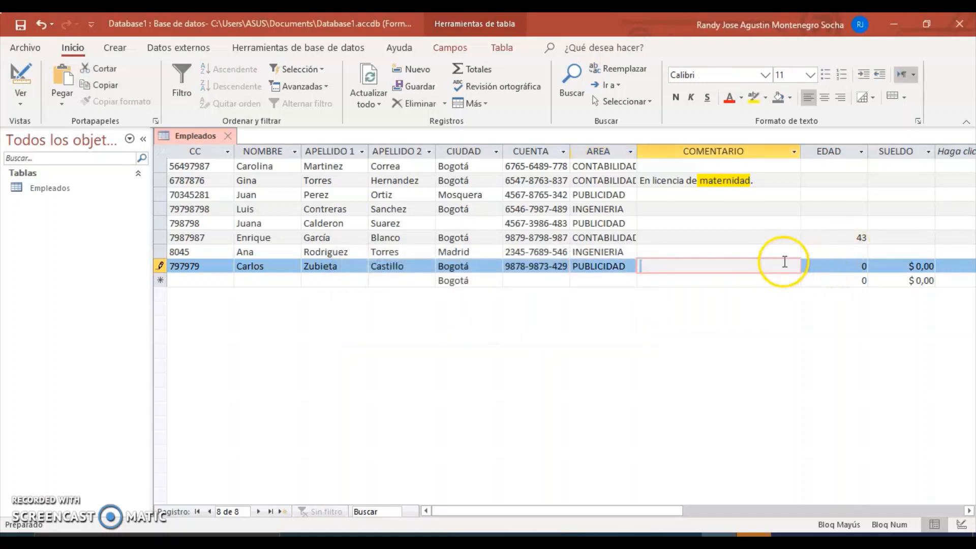
key(Tab)
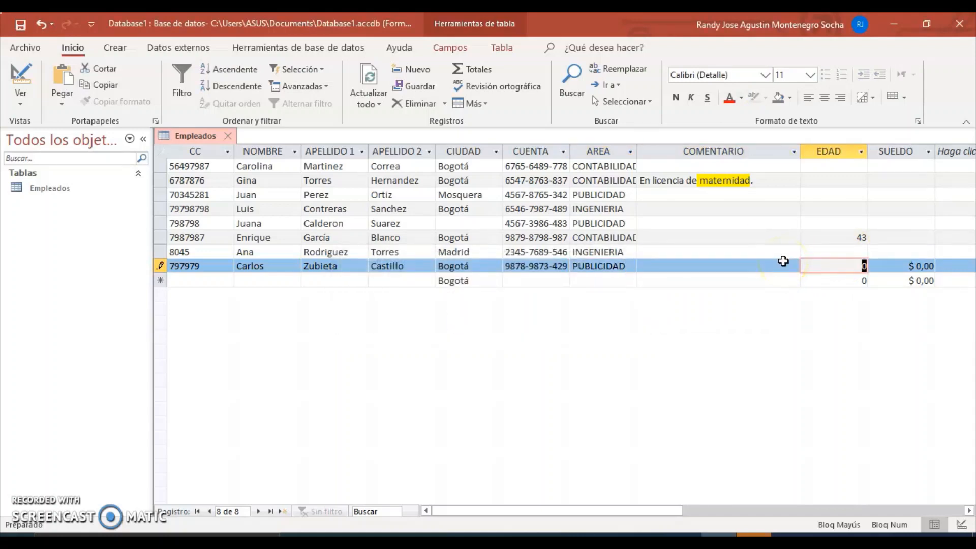
text(34)
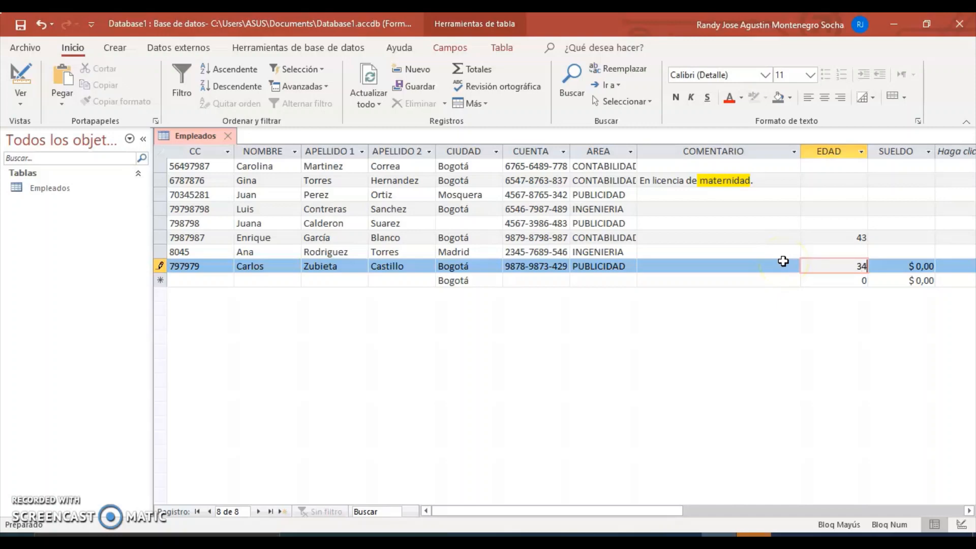
key(Tab)
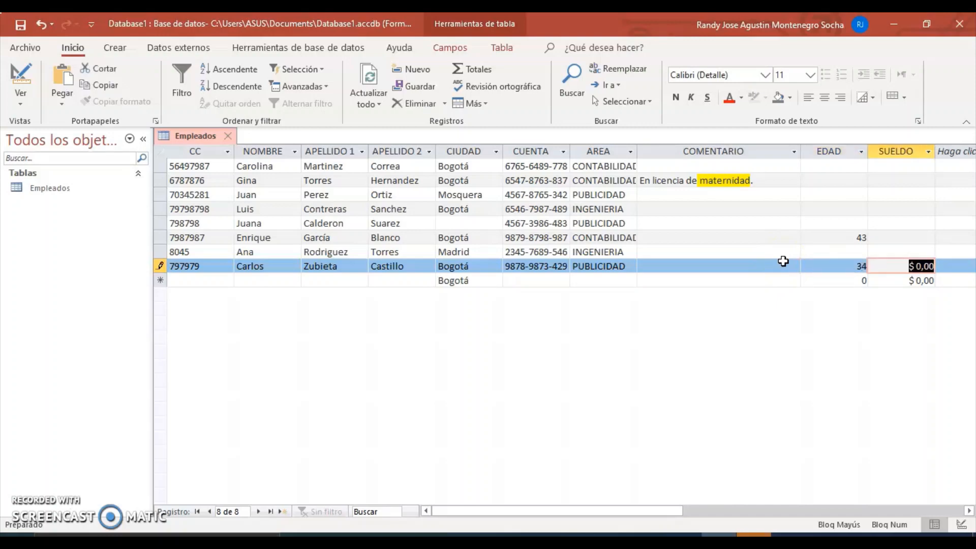
text(67000)
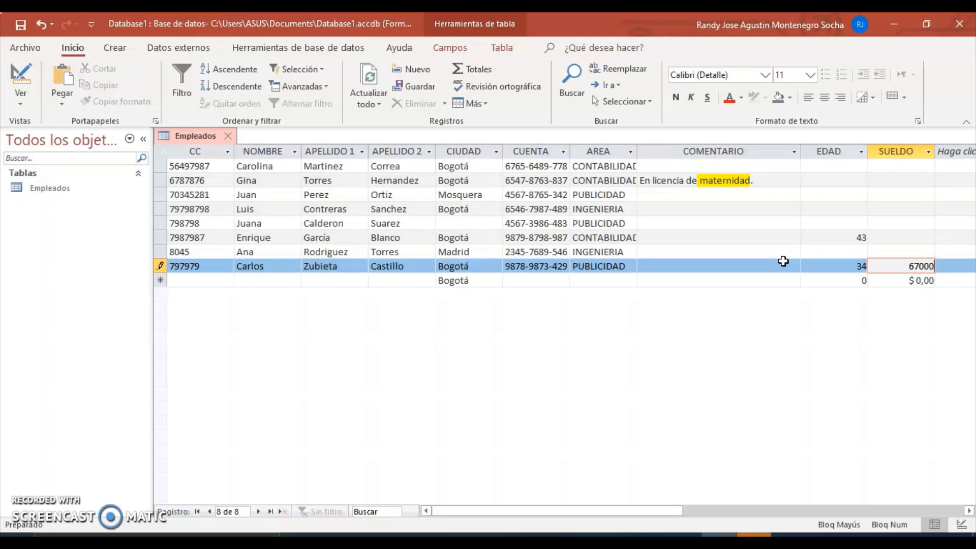
text(0)
key(Return)
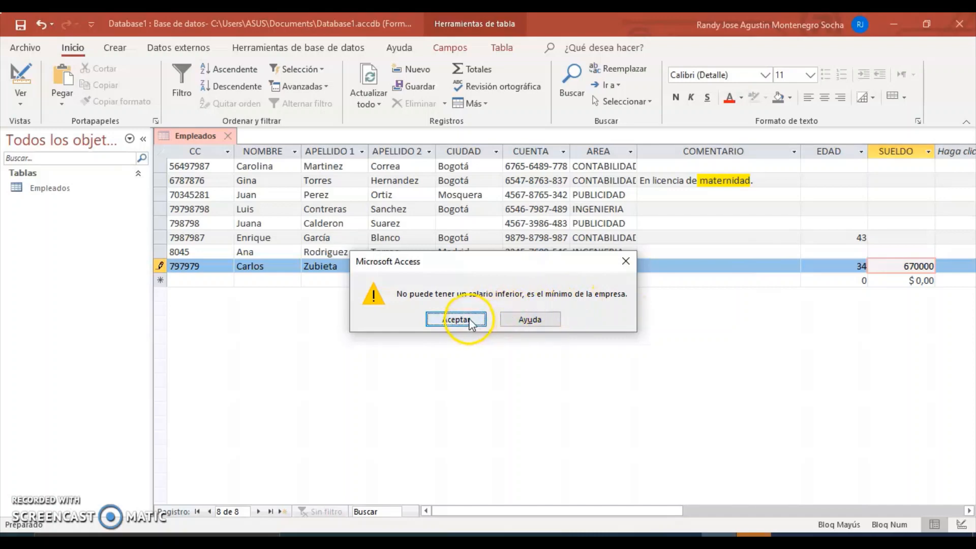
click(473, 328)
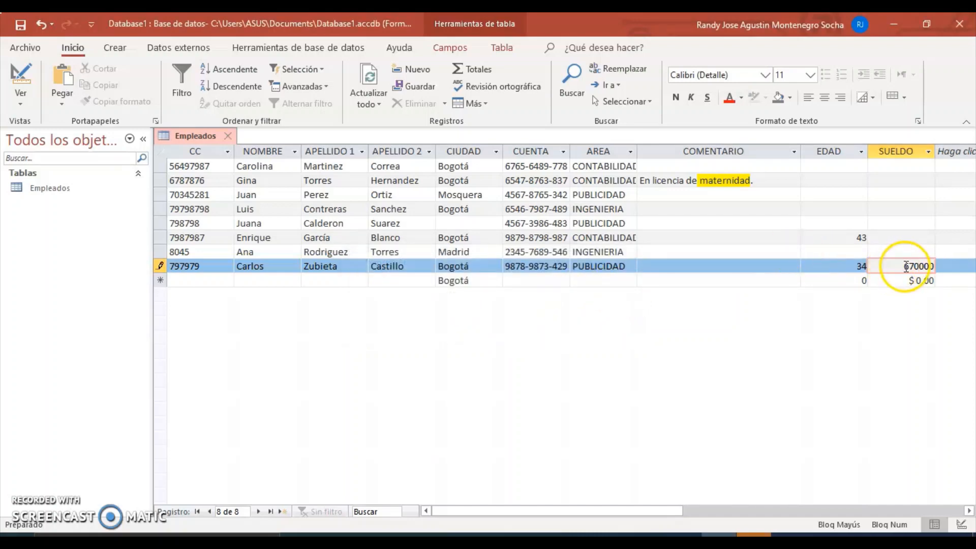
Step: Correct the salary to 1200000 and commit the record
drag(904, 267, 915, 271)
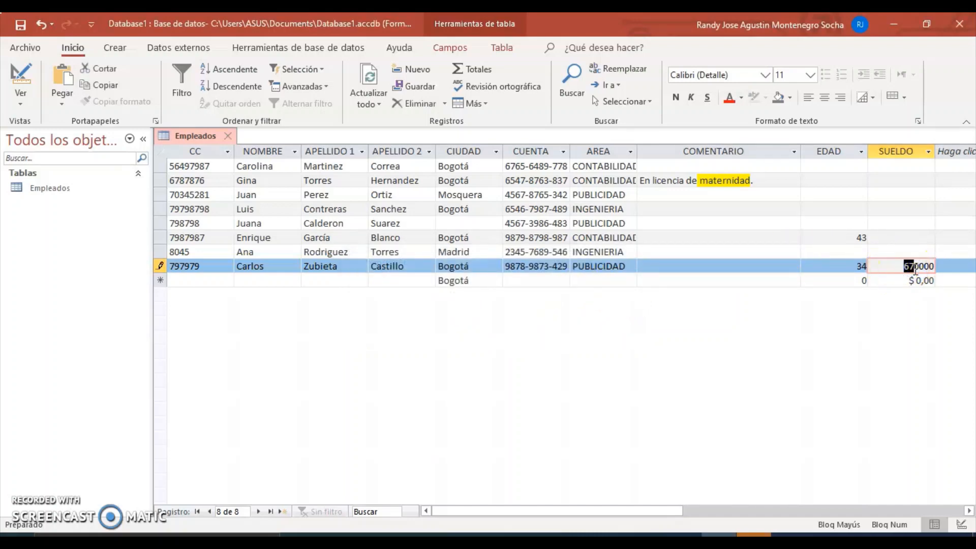
text(1200)
click(917, 267)
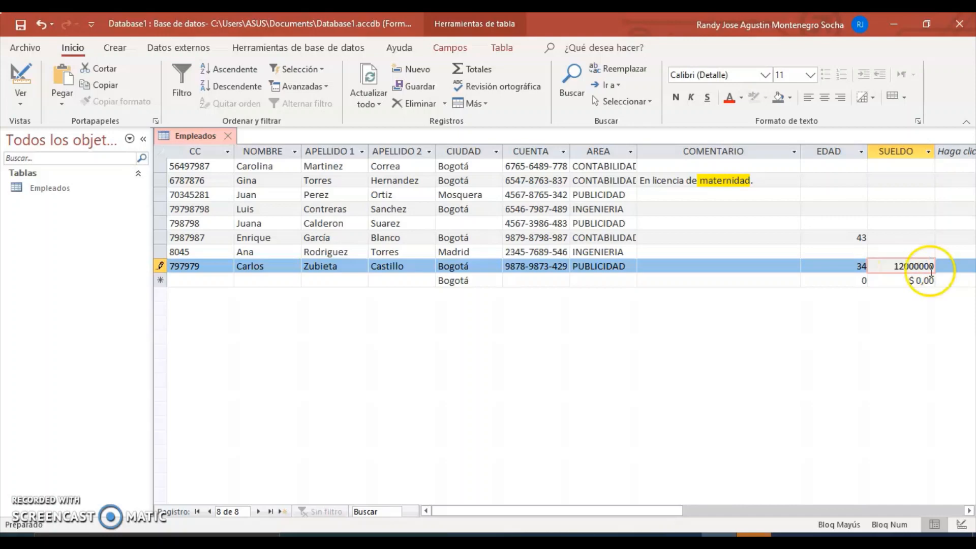
click(905, 268)
key(BackSpace)
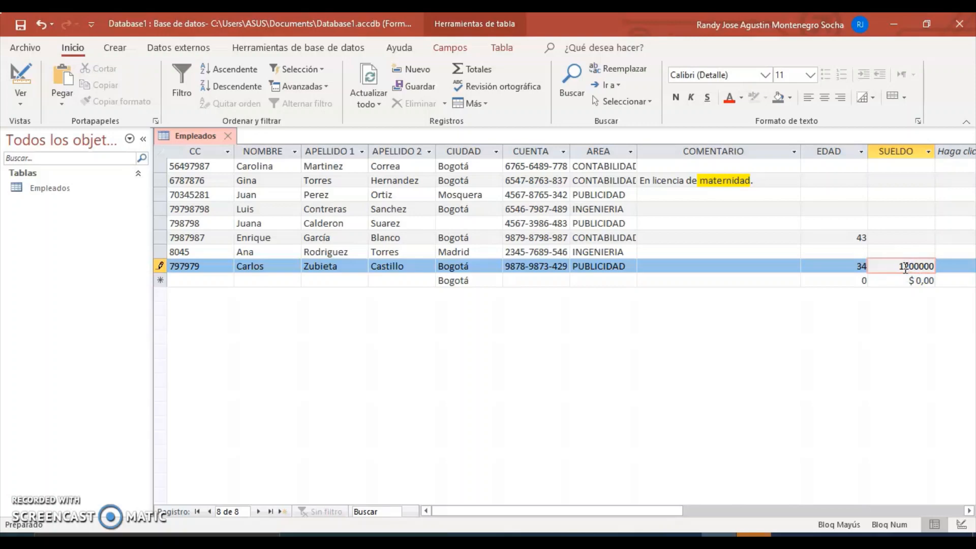
key(Tab)
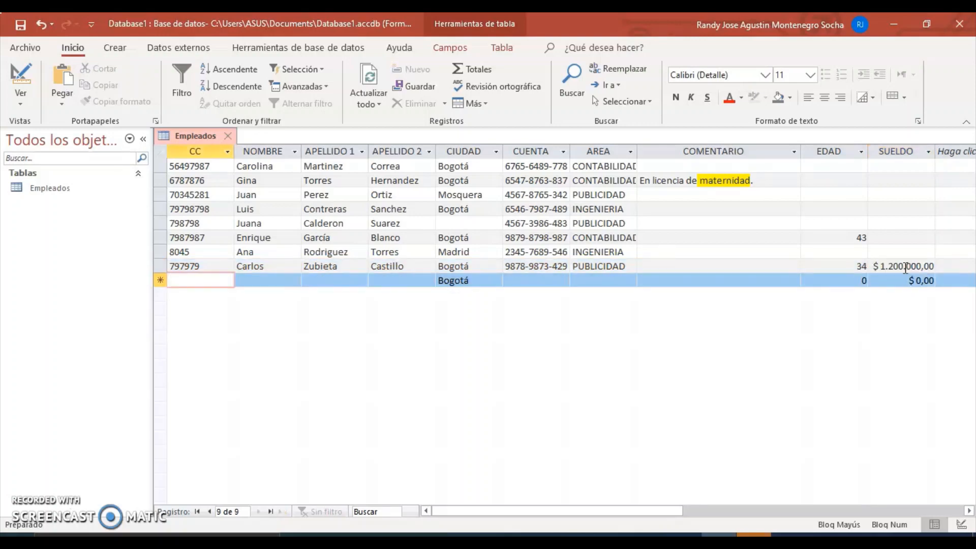
Step: Return to Design view and try the input mask wizard on SUELDO, dismissing its warning
click(24, 51)
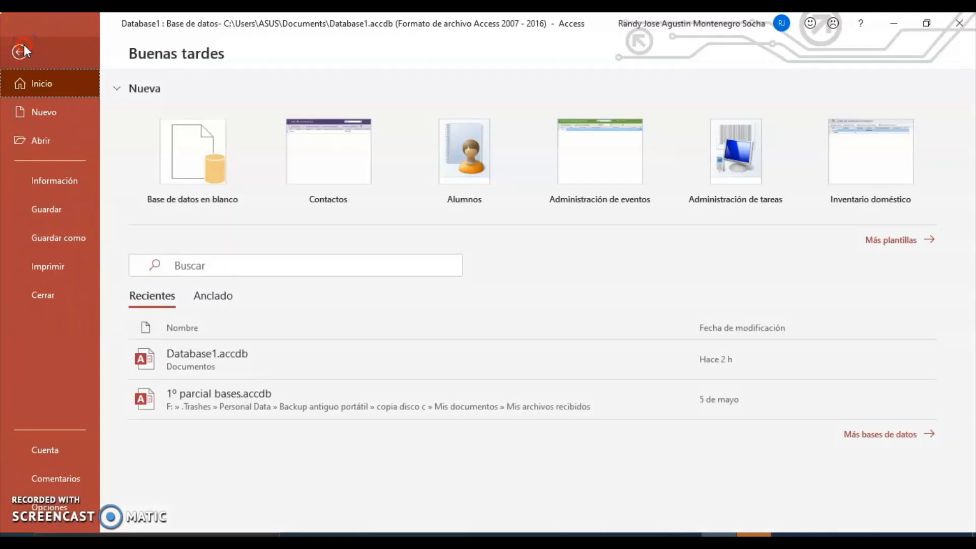
click(22, 46)
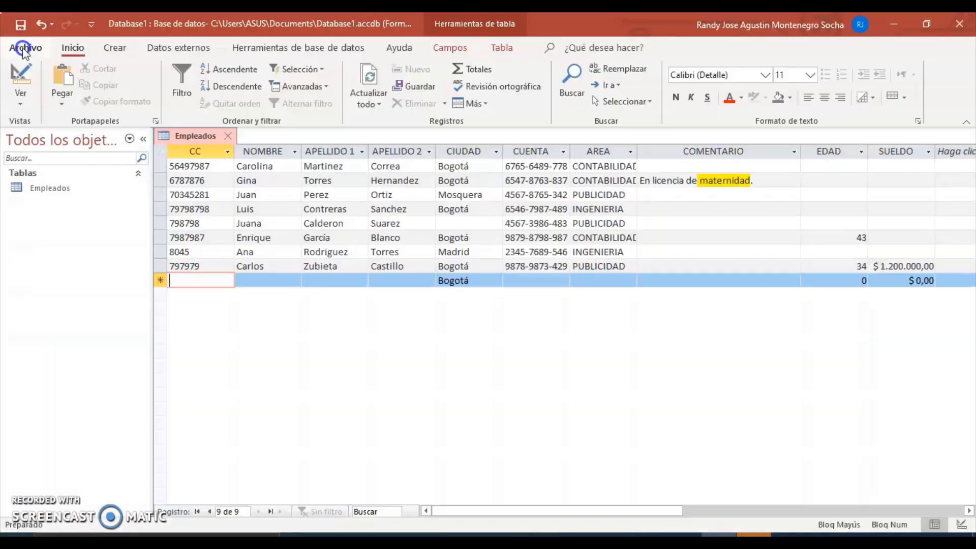
click(21, 107)
click(31, 159)
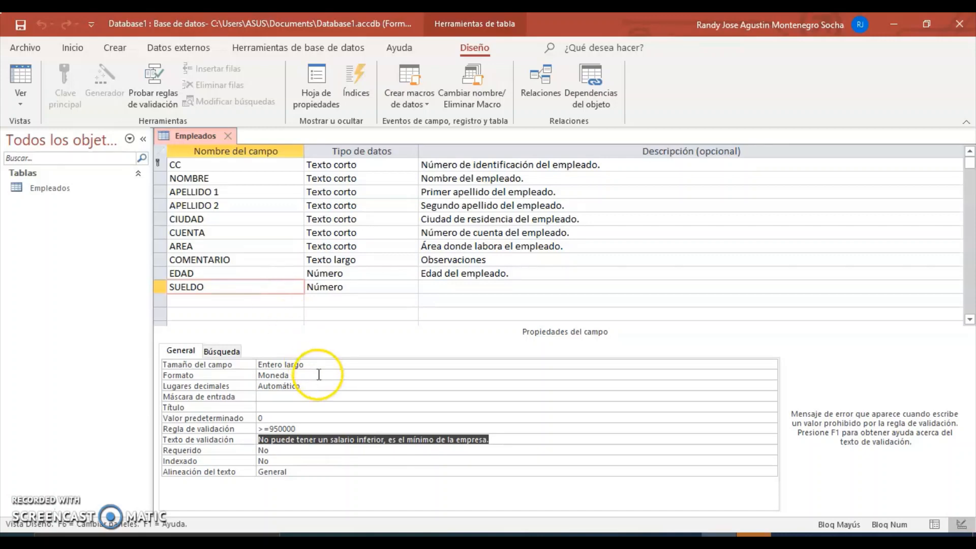
click(306, 396)
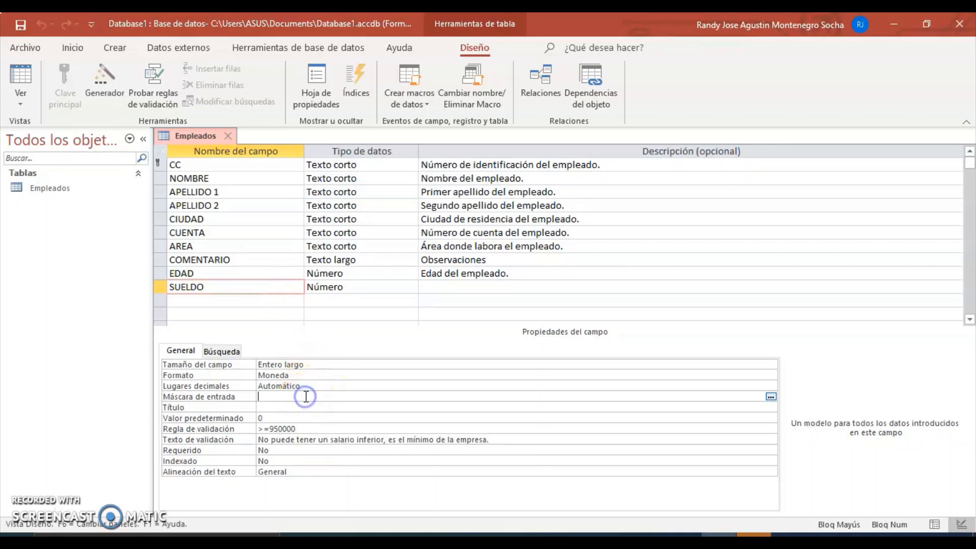
click(771, 399)
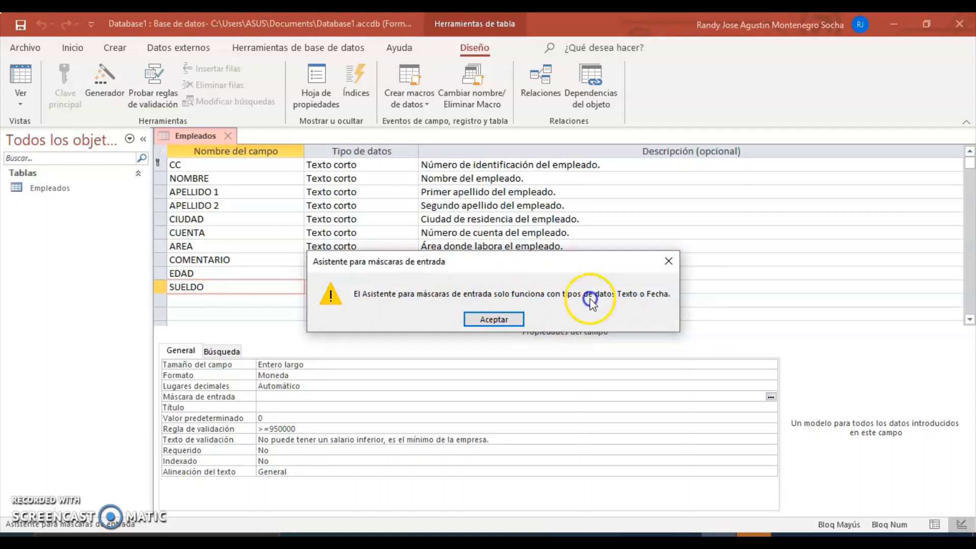
click(492, 319)
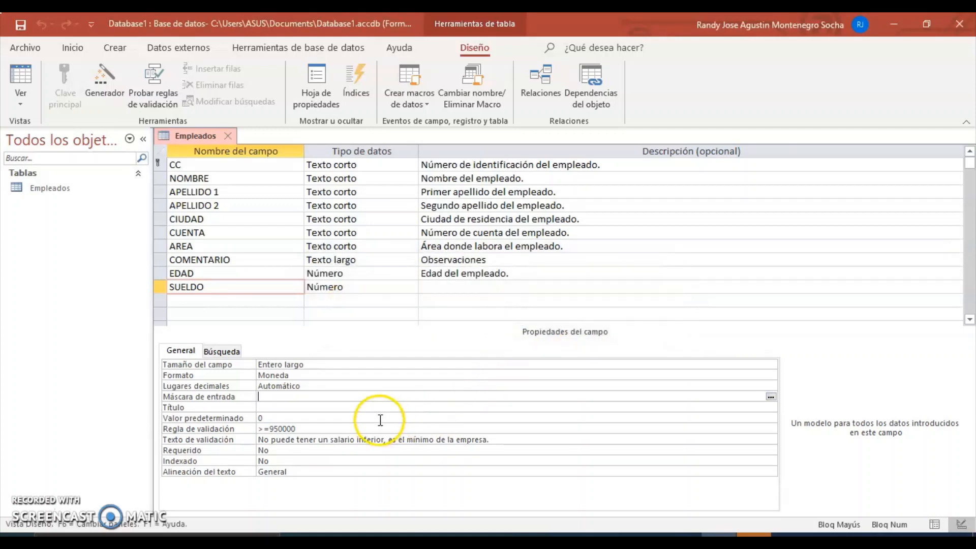
Step: Copy 950000 from the validation rule into the validation message, prefixed with $
click(271, 429)
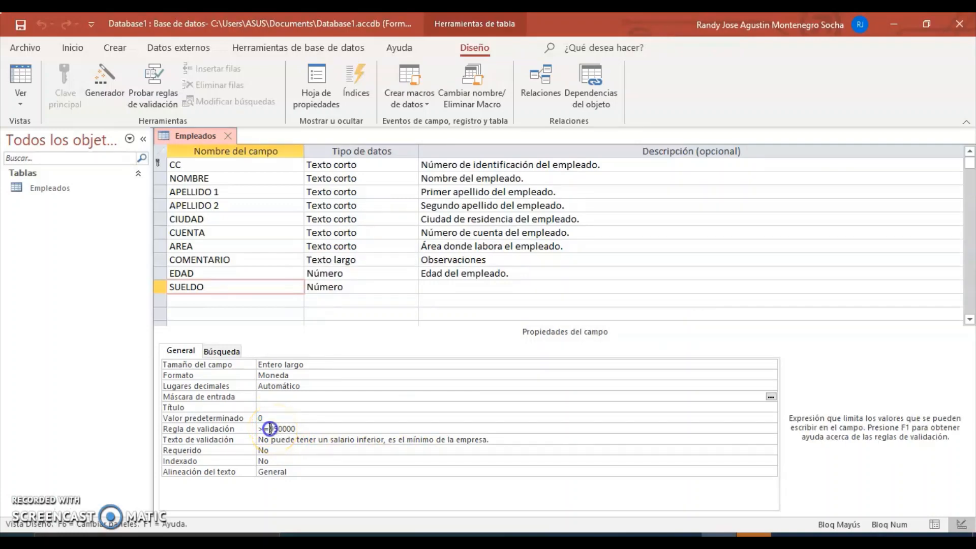
drag(270, 429, 310, 428)
key(ctrl+c)
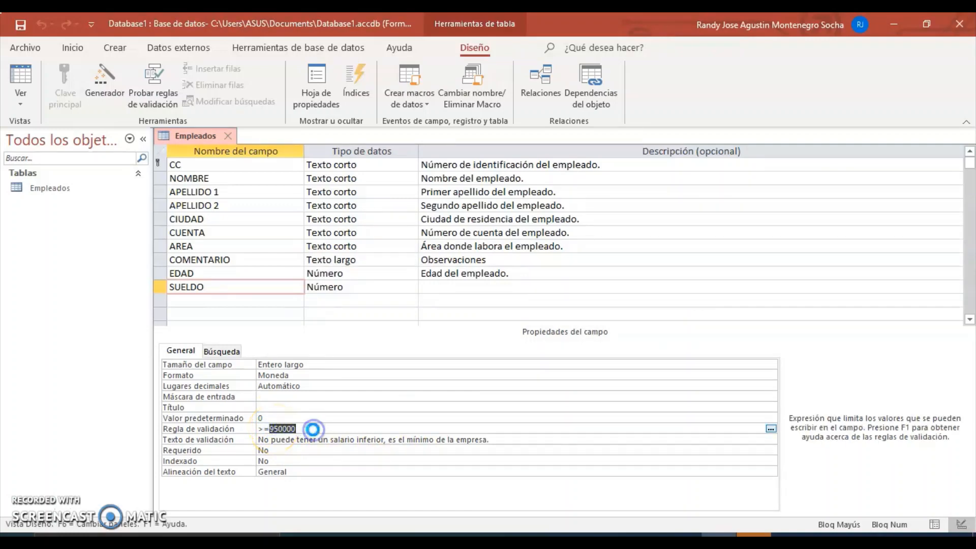
click(391, 440)
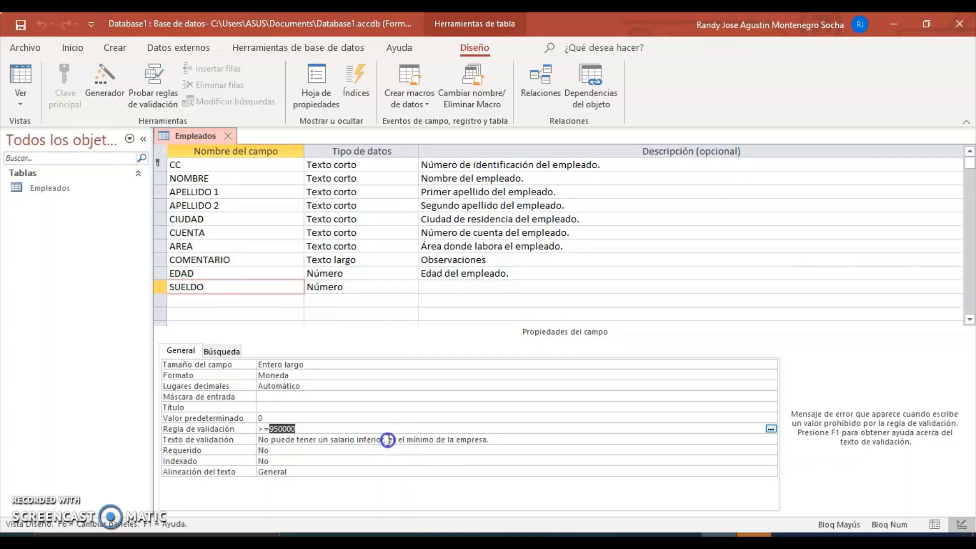
key(ctrl+v)
click(389, 441)
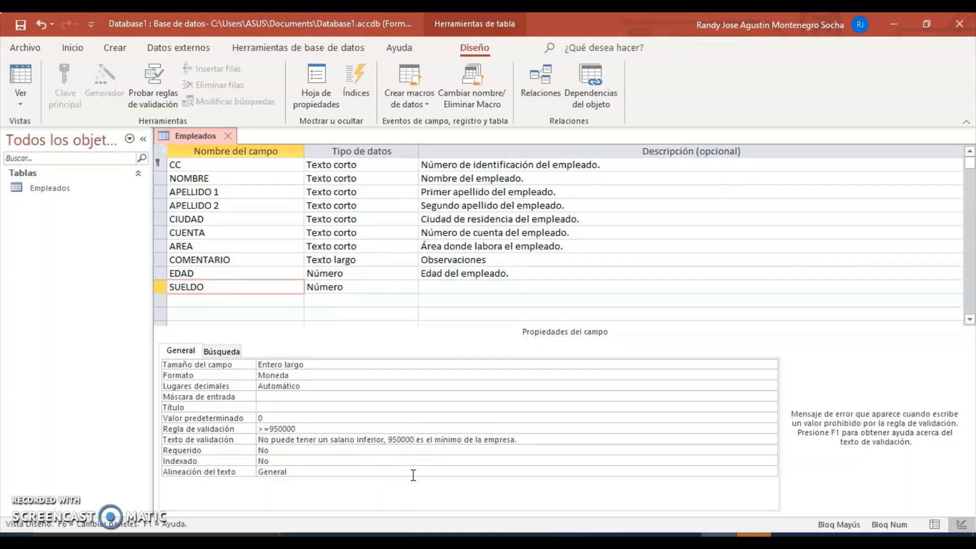
text($)
Step: Add a FECHA DE INGRESO field below SUELDO with data type Fecha/Hora
click(186, 302)
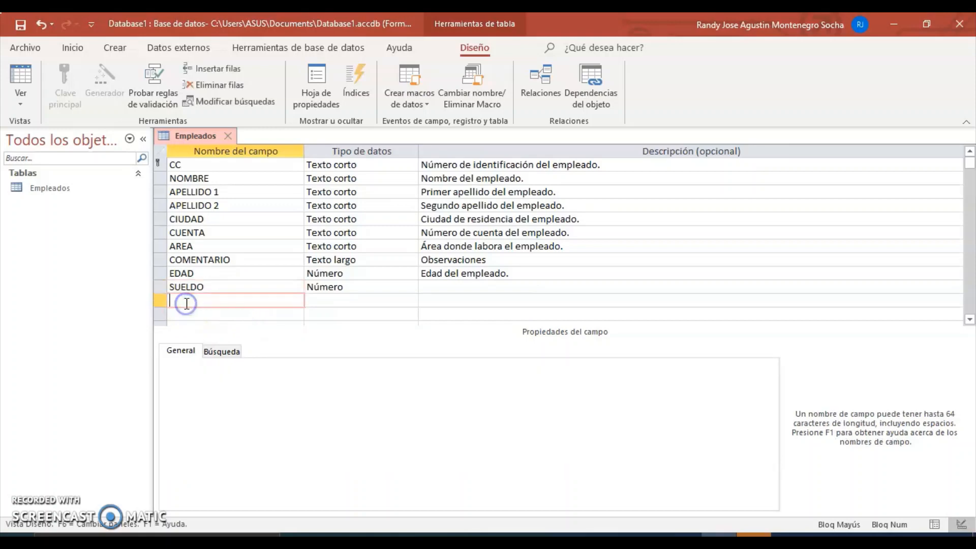
text(FECHA DE INFGRESO)
click(340, 301)
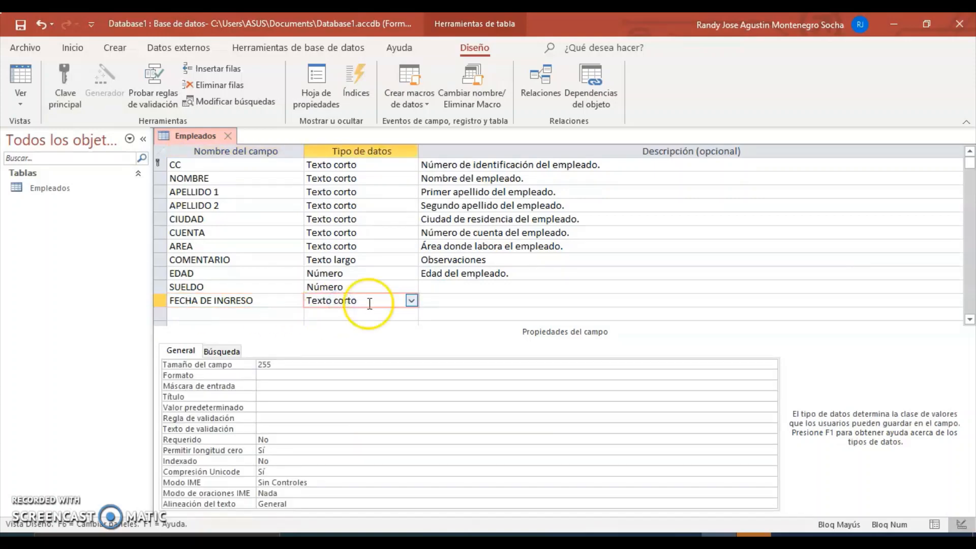
click(411, 301)
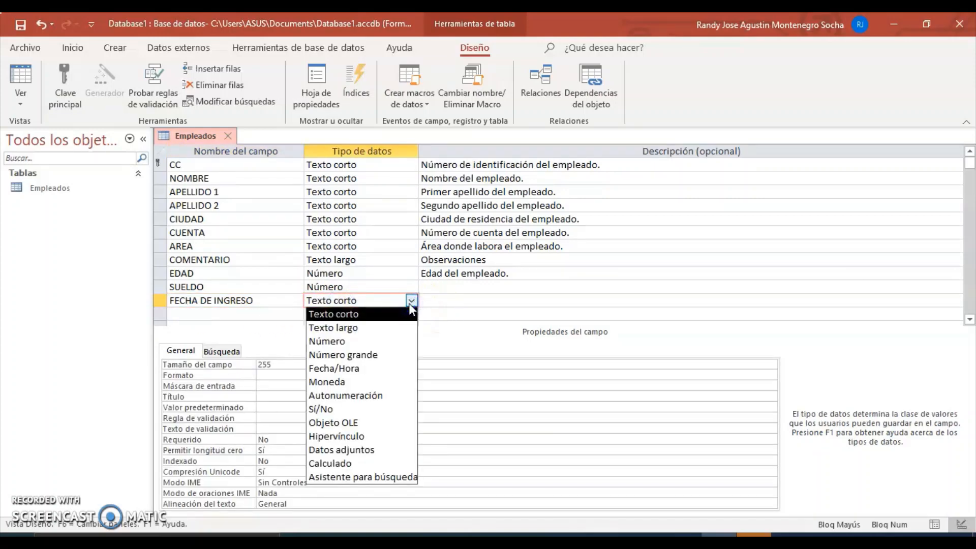
click(375, 375)
Step: Give FECHA DE INGRESO the description 'Fecha de ingreso del empleado'
click(470, 300)
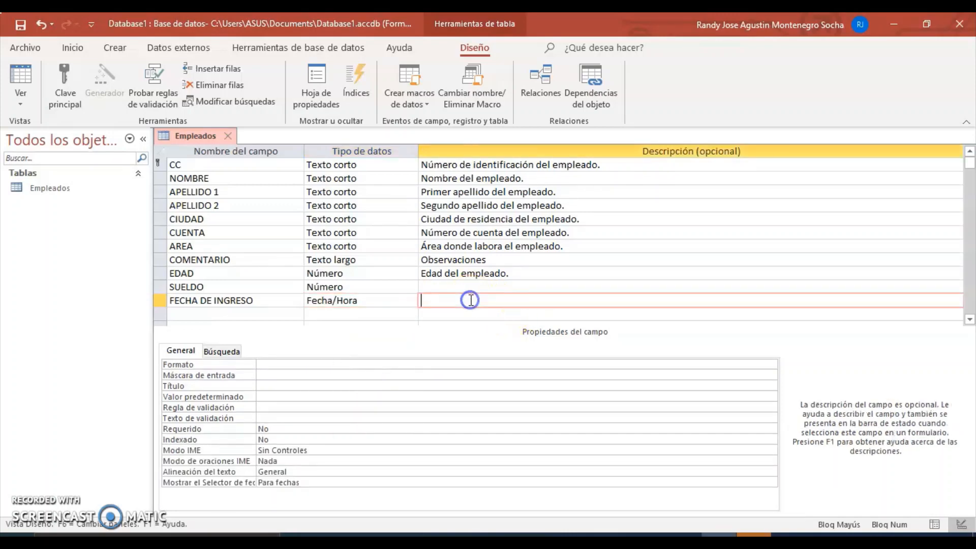
text(FE)
key(Caps_Lock)
text(echa de ing)
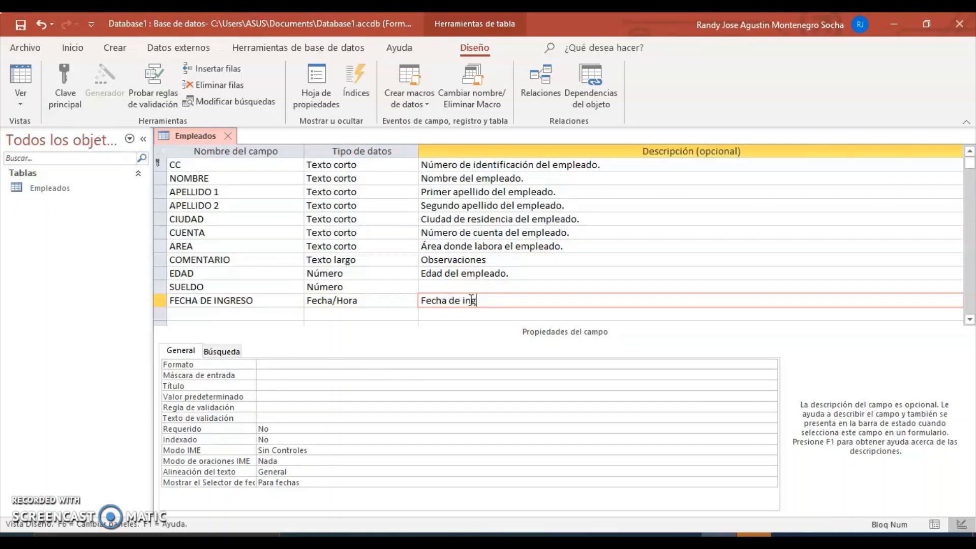
text(reso del empleado)
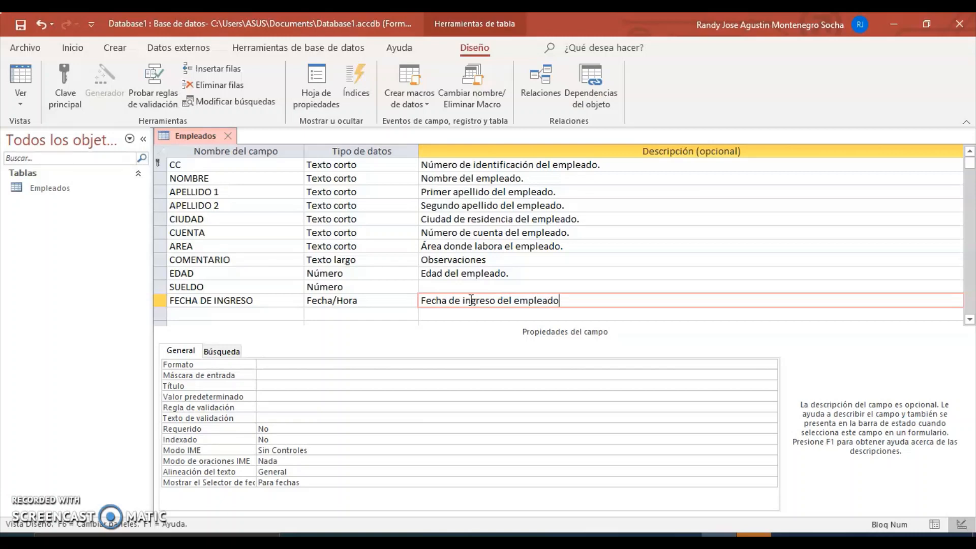
Step: Choose a date format from FECHA DE INGRESO's Formato list
click(375, 300)
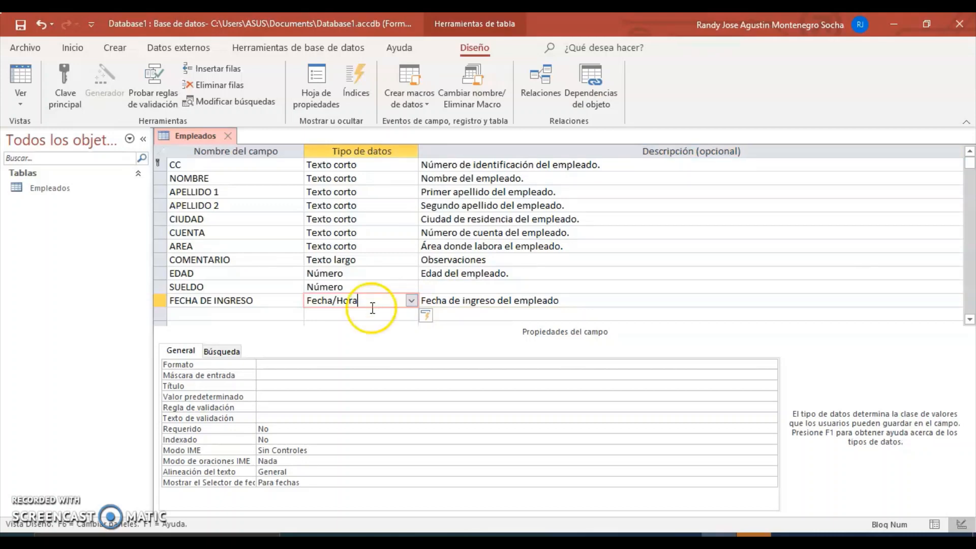
click(288, 363)
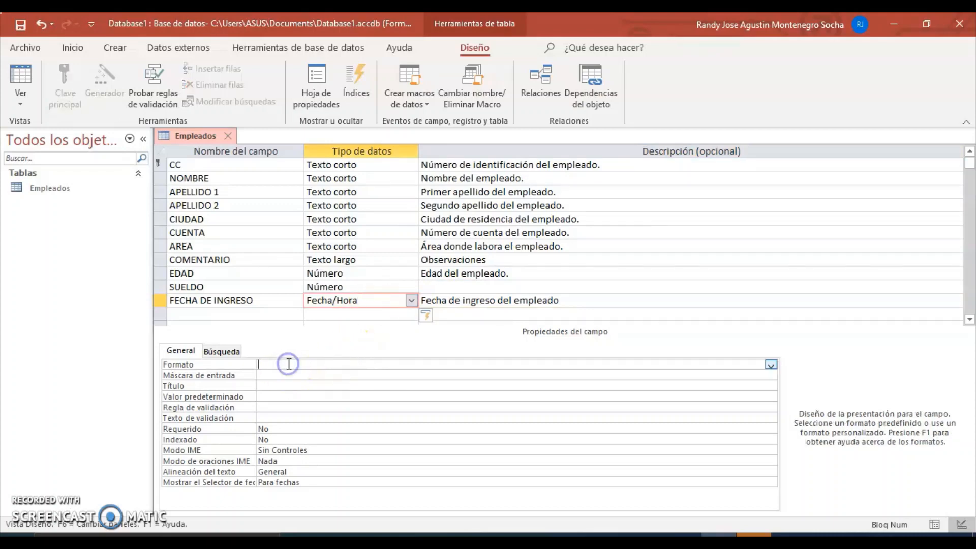
click(771, 365)
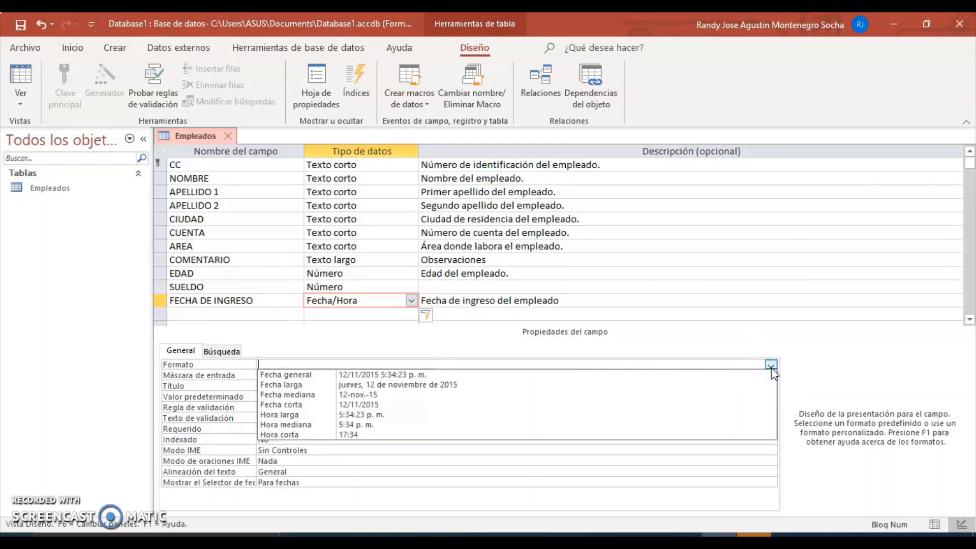
click(648, 390)
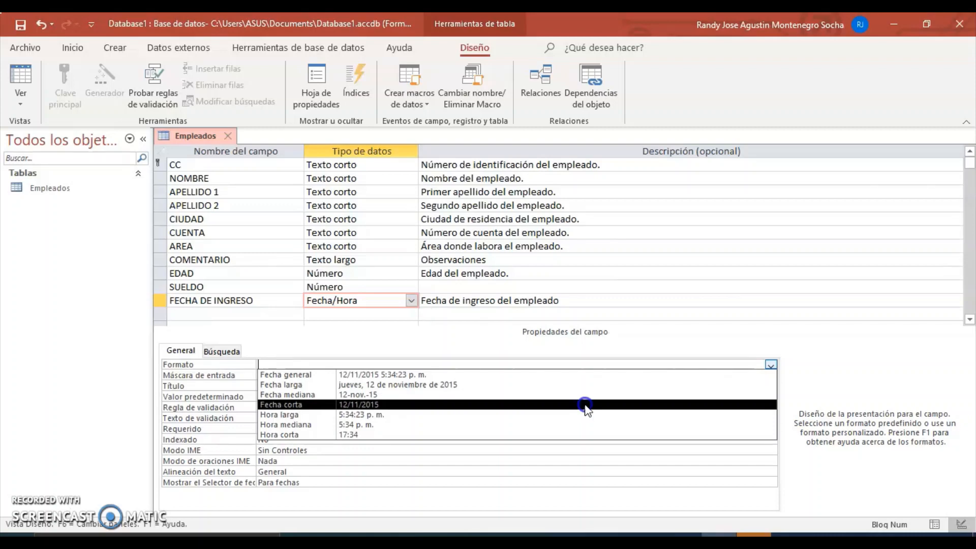
Step: Apply the Fecha corta format, save the table, and build the 99/00/0000;0;_ short-date mask with the wizard
click(586, 405)
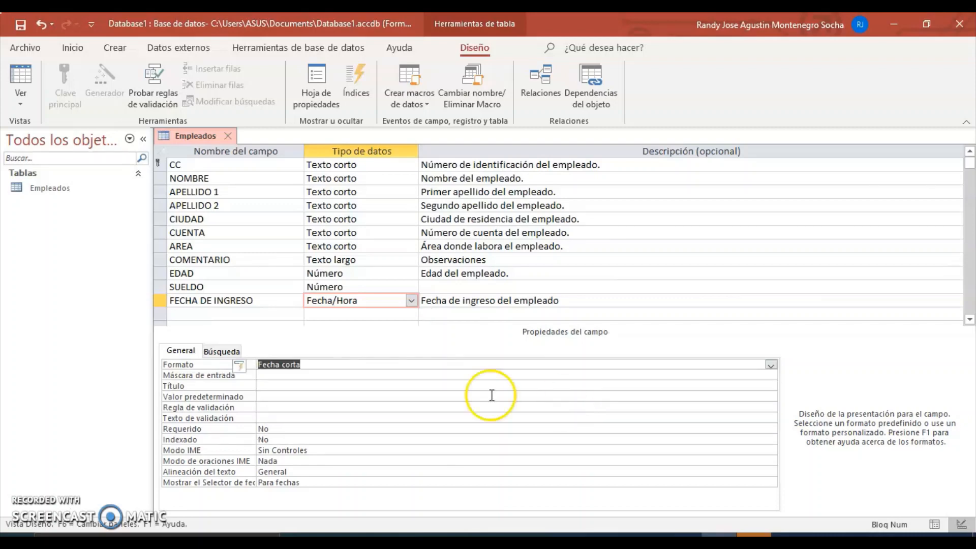
click(393, 378)
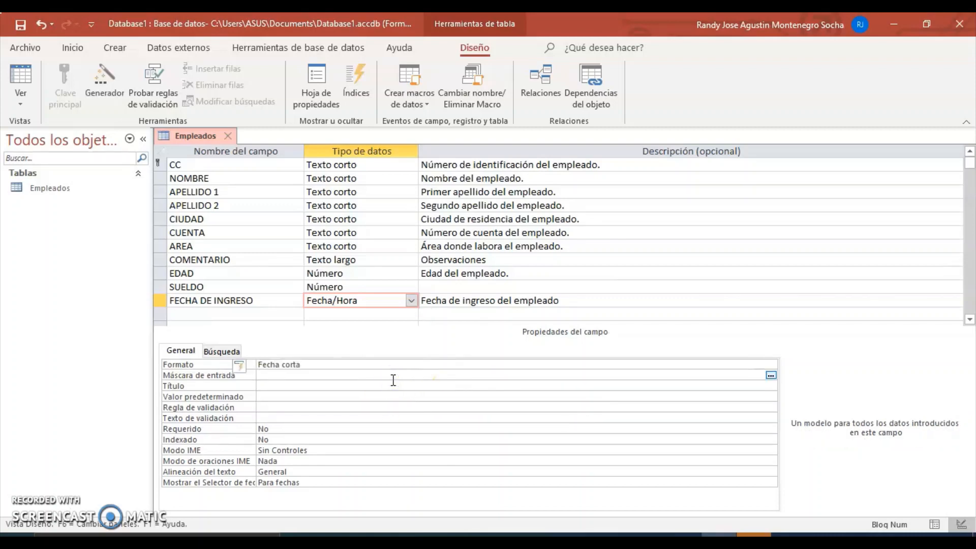
click(771, 375)
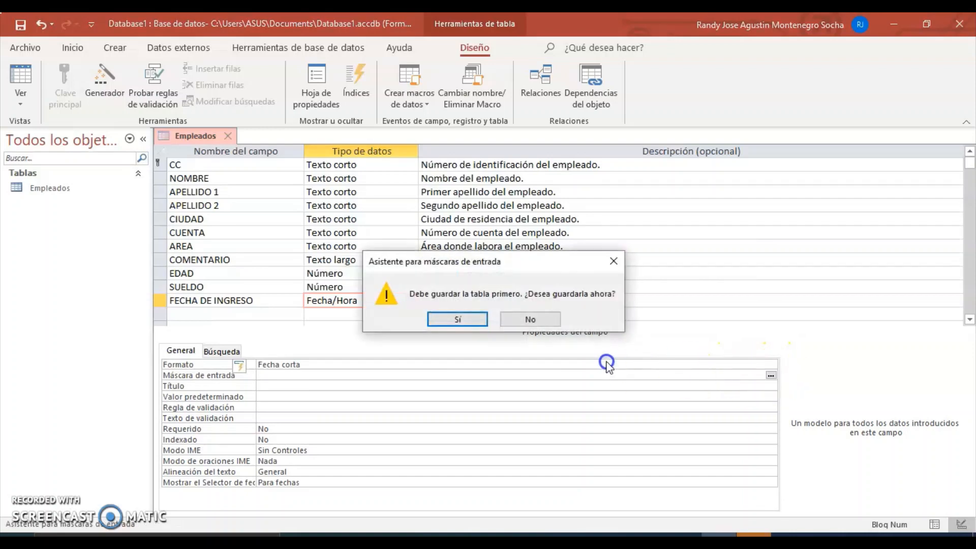
click(471, 321)
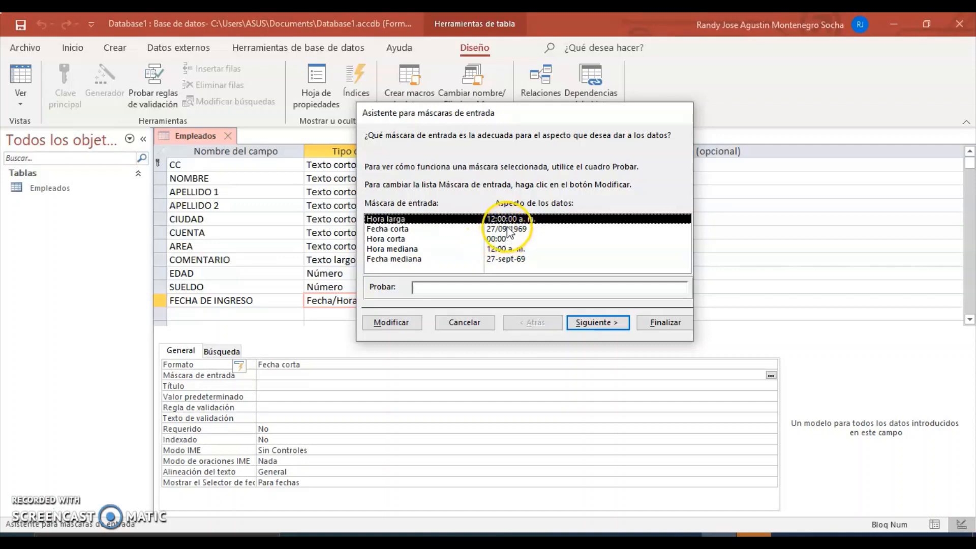
click(509, 230)
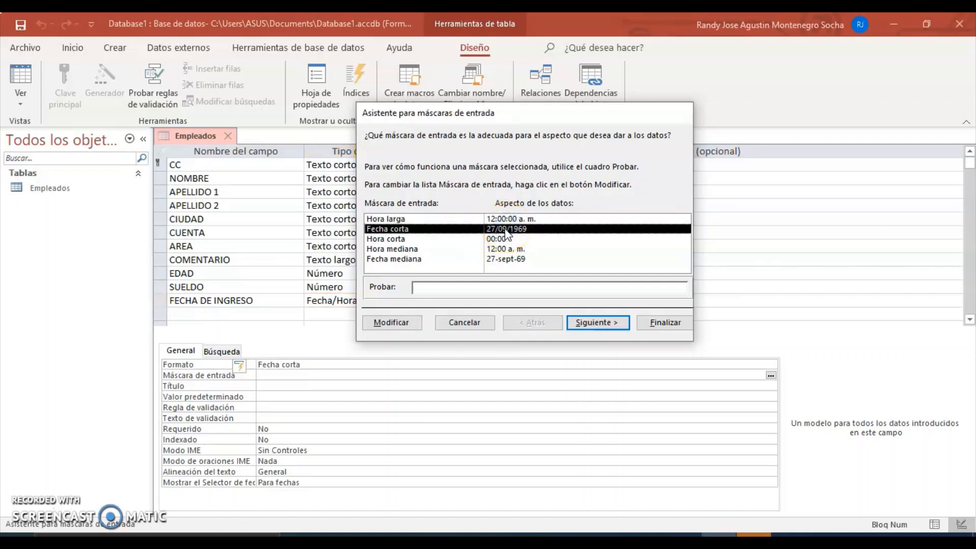
click(595, 322)
click(596, 322)
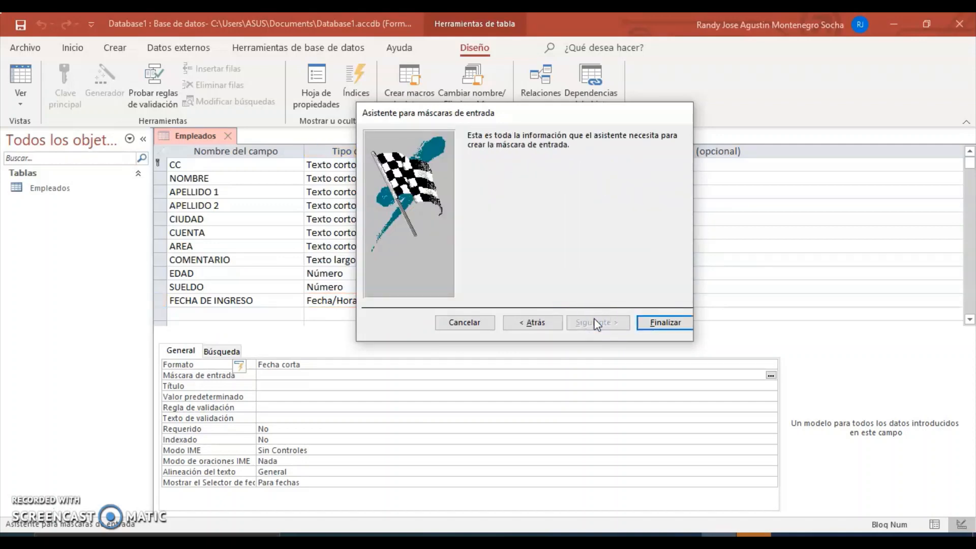
click(661, 318)
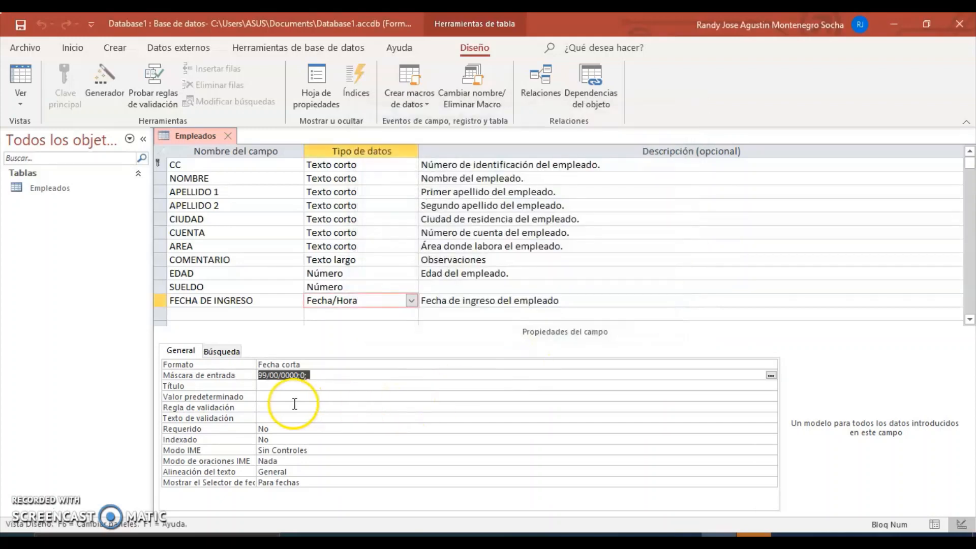
click(289, 387)
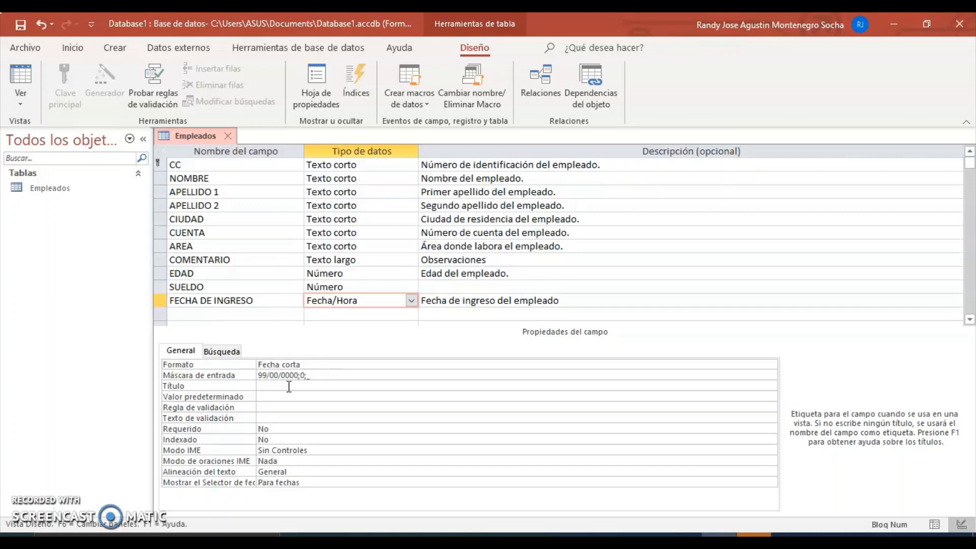
Step: Set the FECHA DE INGRESO caption to 'Fecha Ingreso'
text(Fecha Ingreso)
Step: Set the field's validation rule to <Ahora()
click(327, 410)
click(277, 408)
click(269, 408)
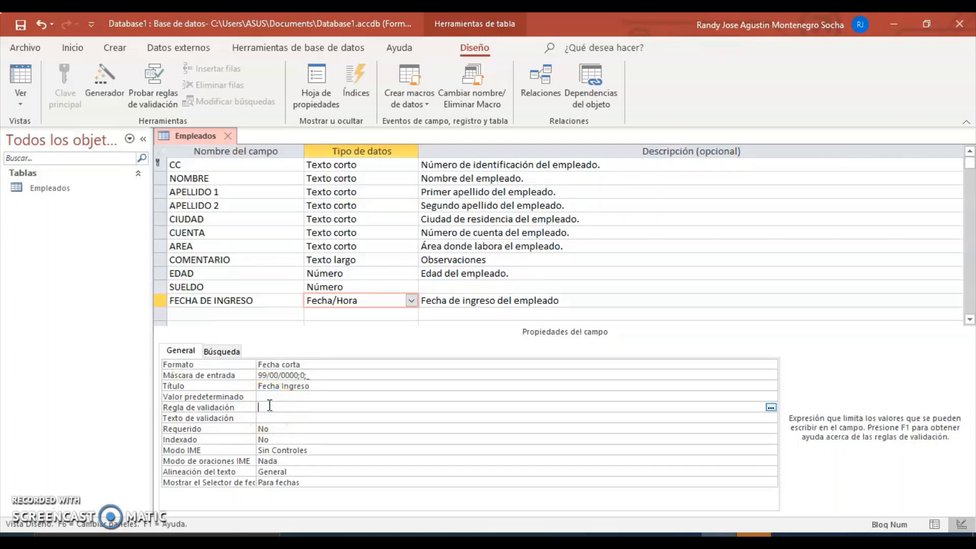
text(>)
key(BackSpace)
text(<)
key(Caps_Lock)
text(AHO)
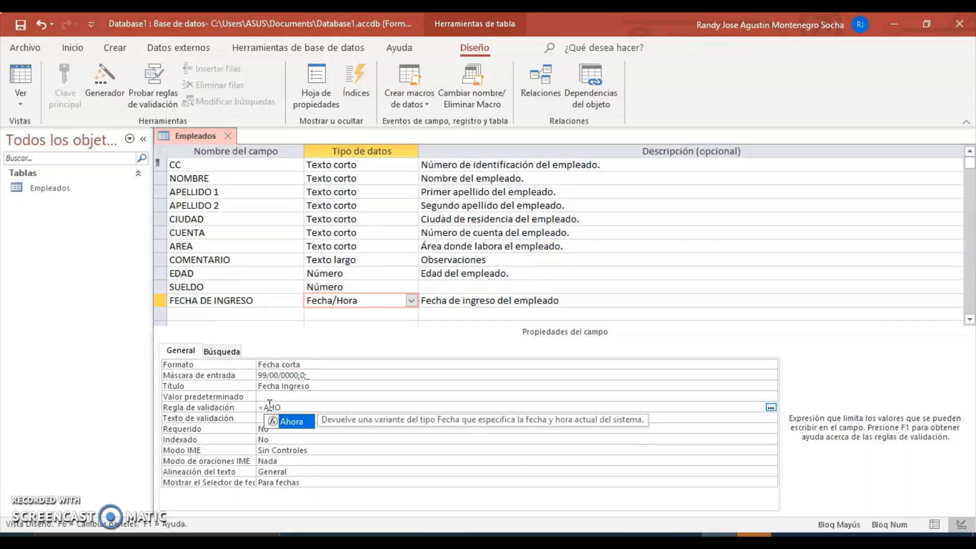
double_click(289, 422)
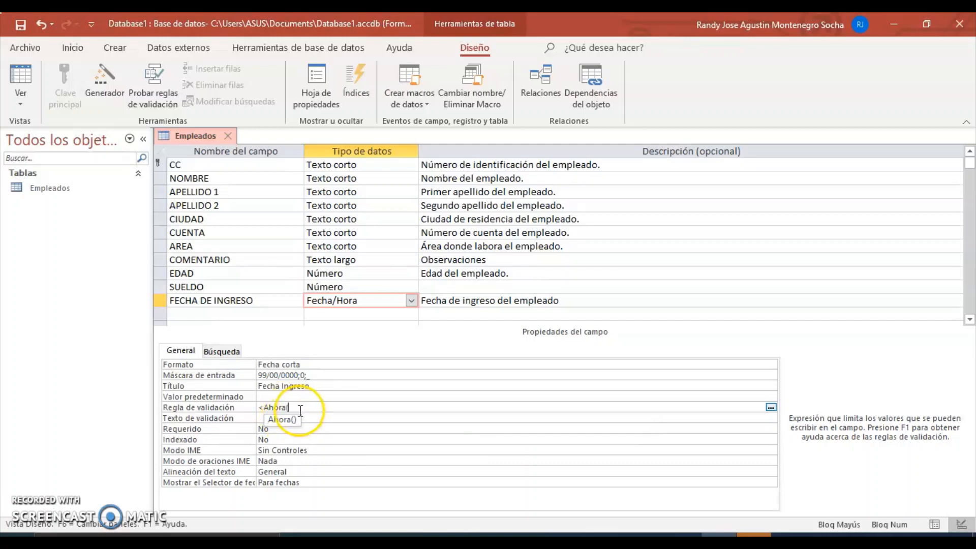
text())
click(310, 413)
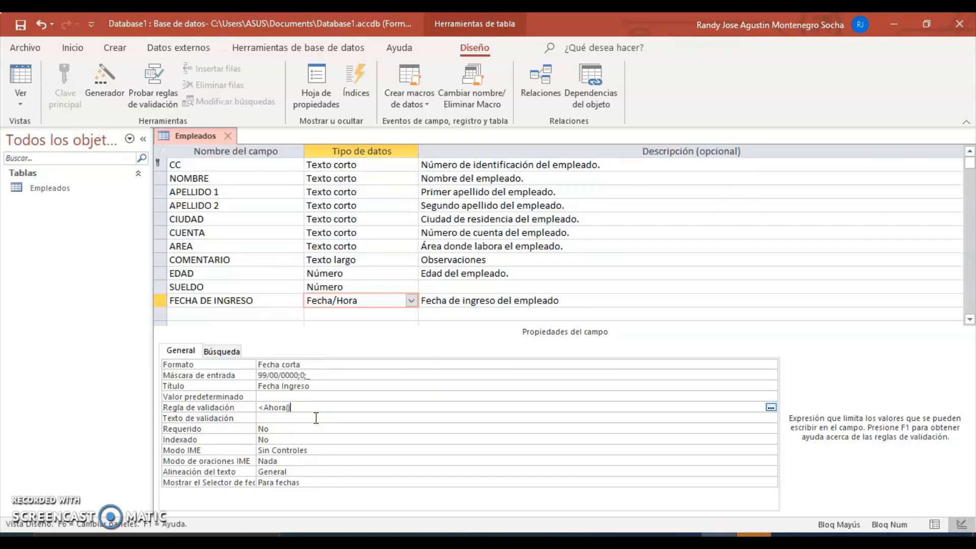
Step: Save the table design, accept the data-check prompts, and switch Empleados to datasheet view
click(21, 26)
click(408, 322)
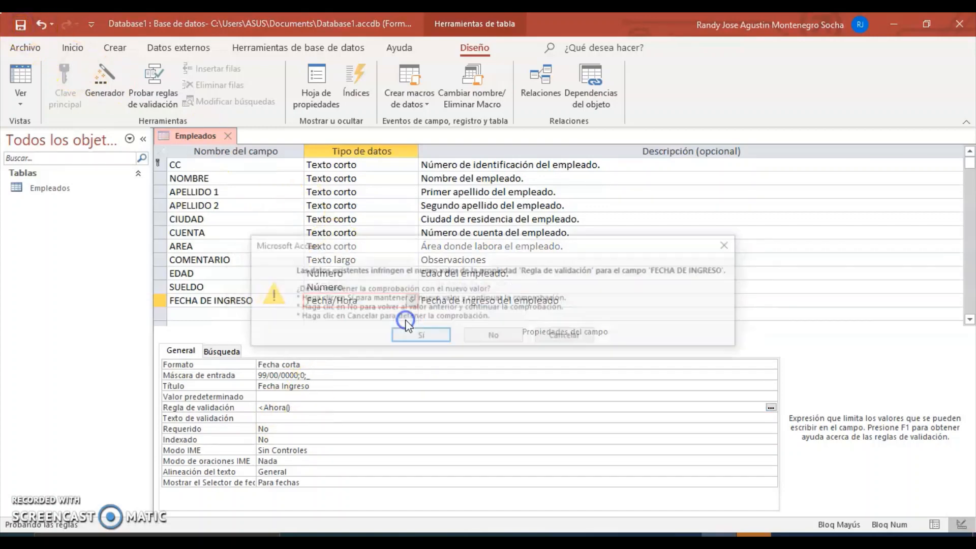
click(409, 333)
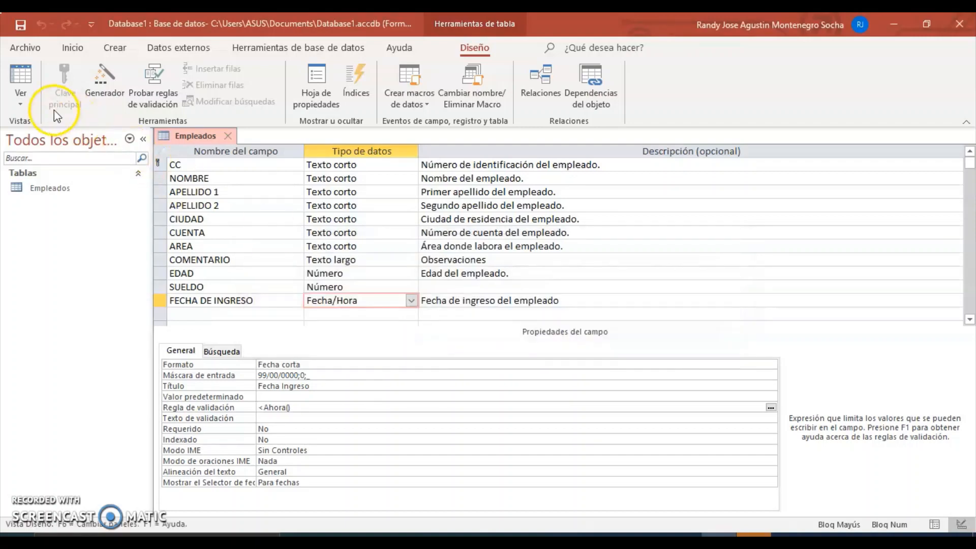
click(24, 103)
click(36, 126)
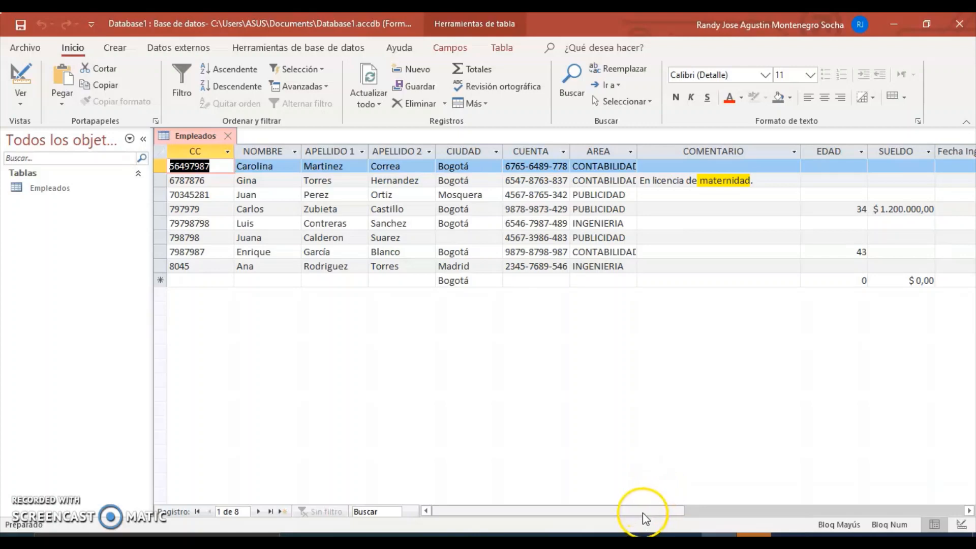
Step: Widen the Fecha Ingreso column in the Empleados datasheet
drag(643, 512, 722, 504)
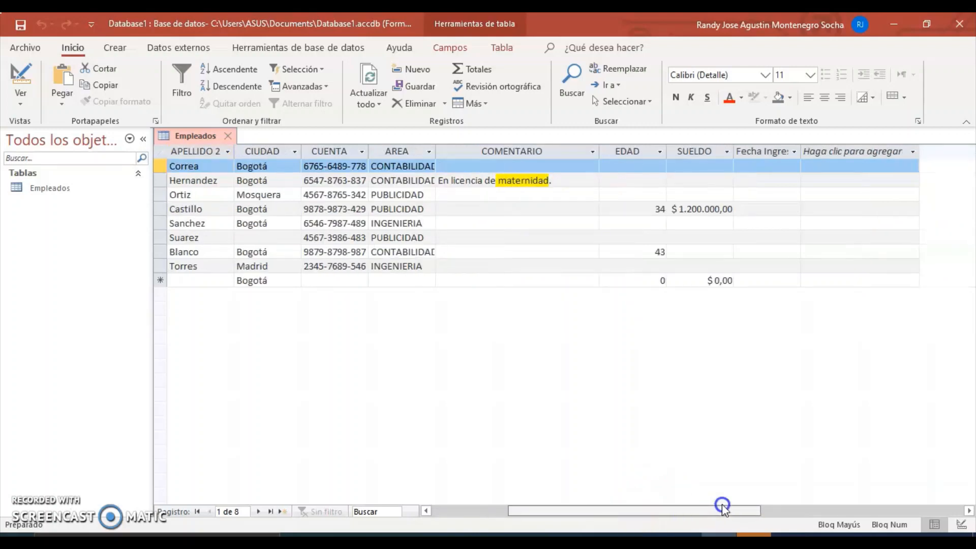
drag(801, 152, 825, 152)
click(830, 152)
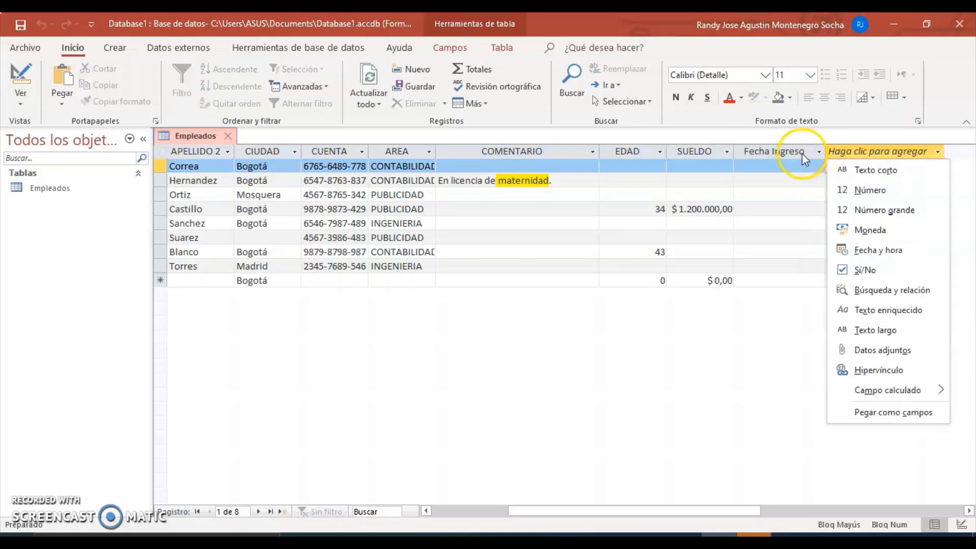
click(768, 154)
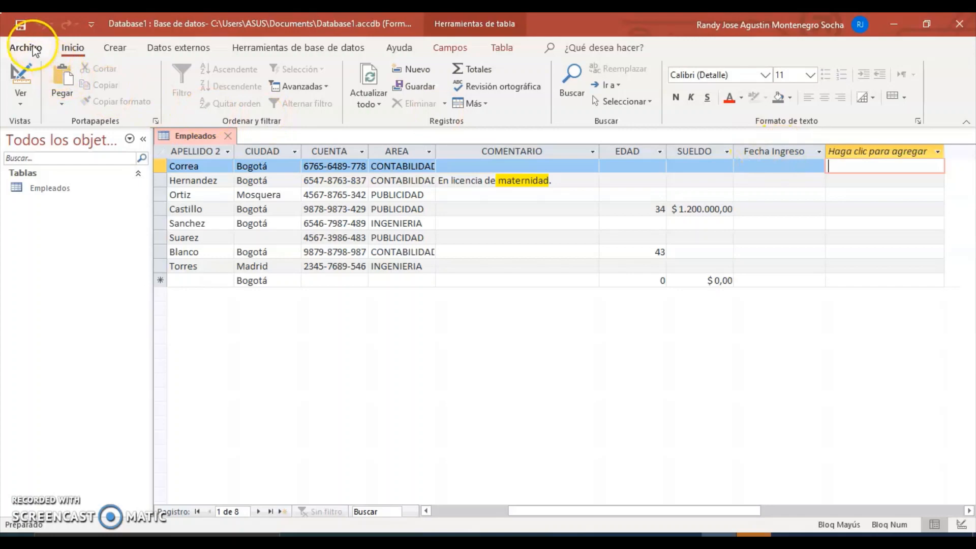
Step: Switch Empleados to design view and back to the datasheet, scrolling across its columns
click(27, 91)
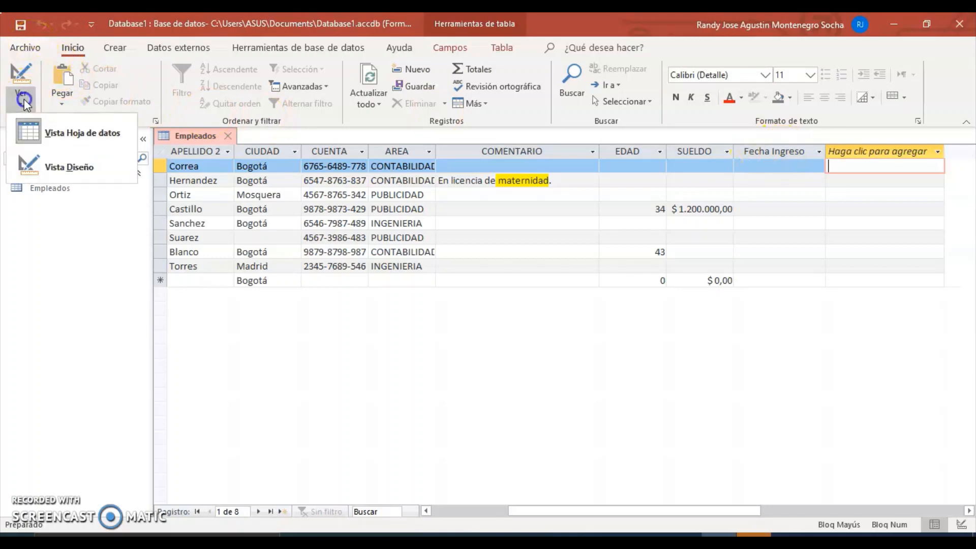
click(38, 158)
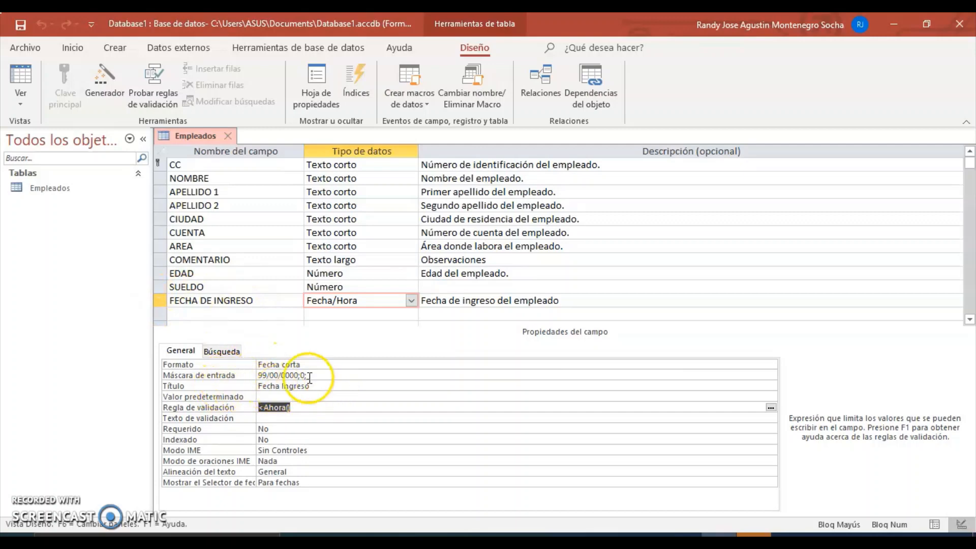
click(23, 104)
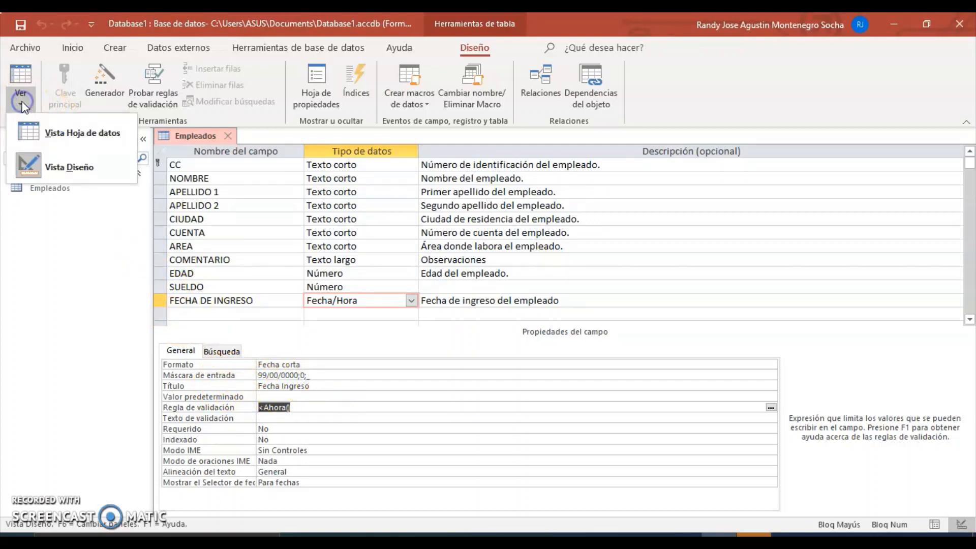
click(76, 127)
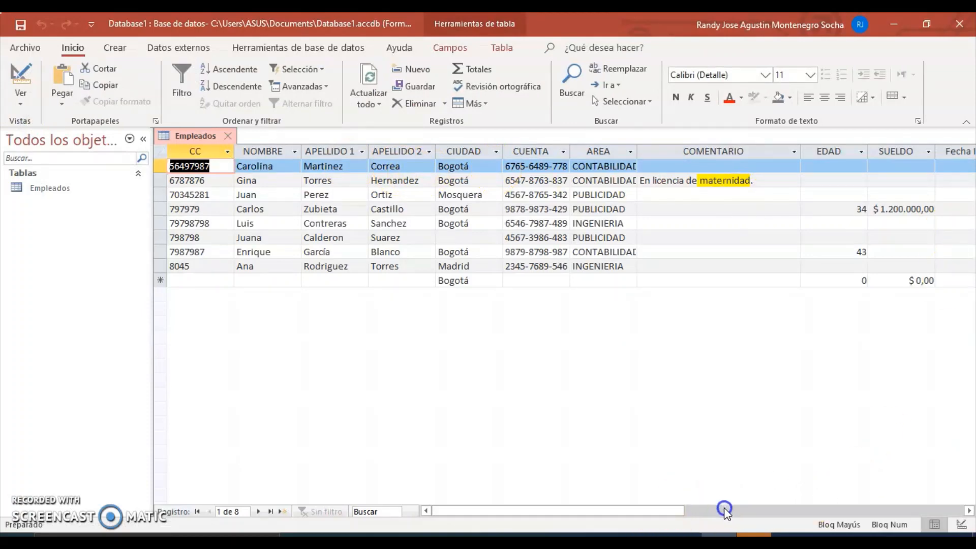
drag(682, 513, 833, 525)
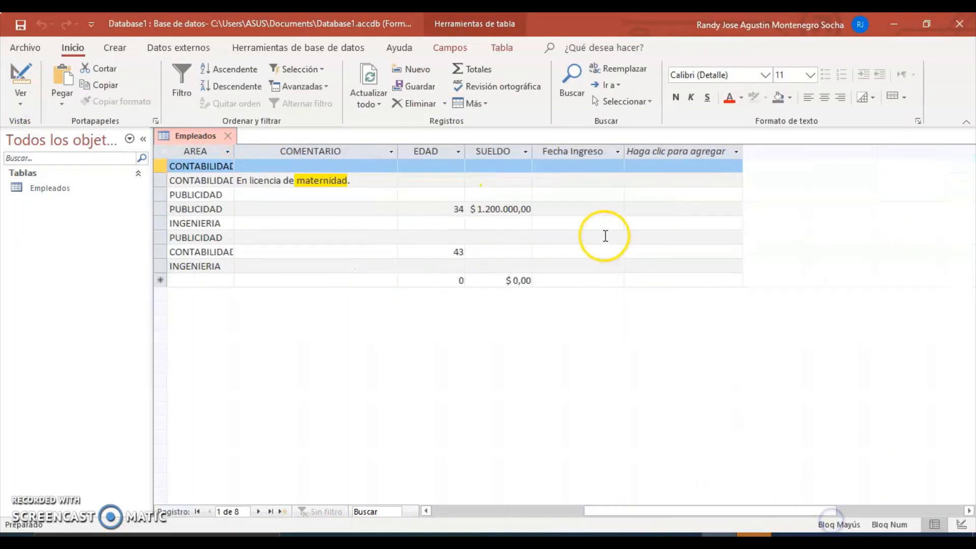
drag(682, 514, 393, 516)
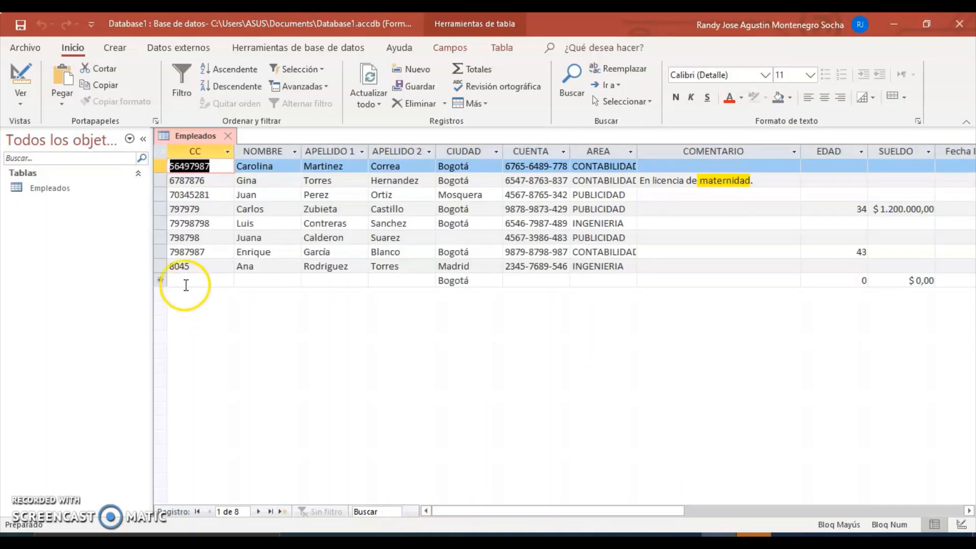
Step: Start a new record with the employee's CC number, first name and both surnames
click(186, 281)
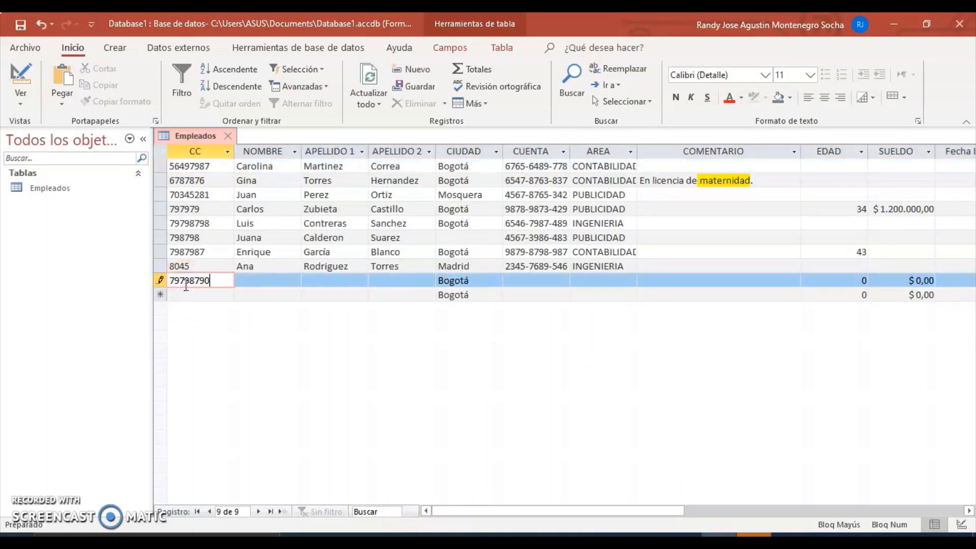
key(Tab)
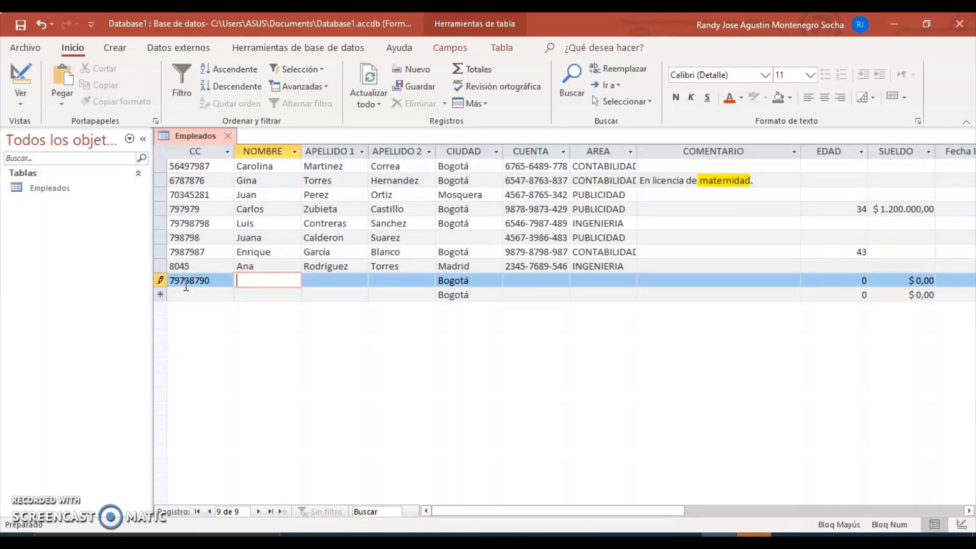
key(Caps_Lock)
click(314, 284)
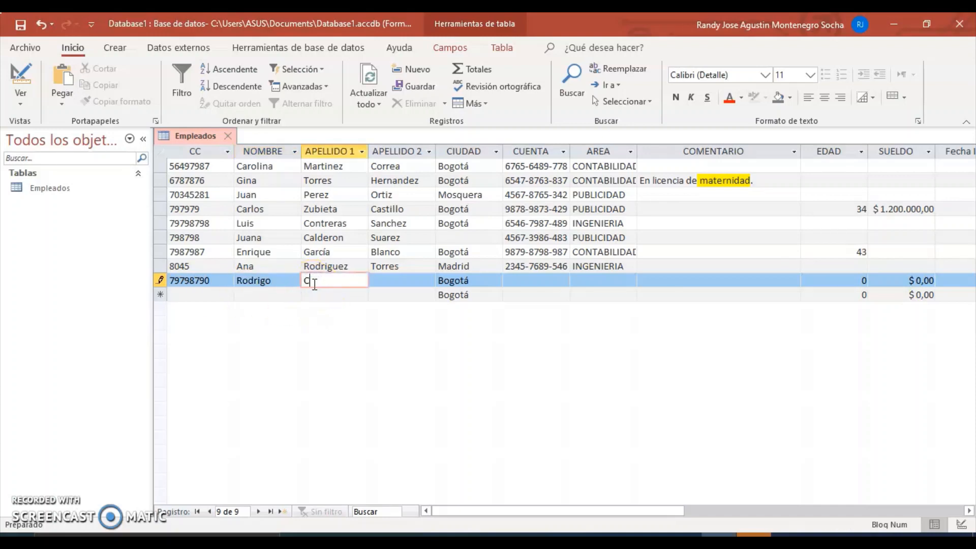
click(401, 285)
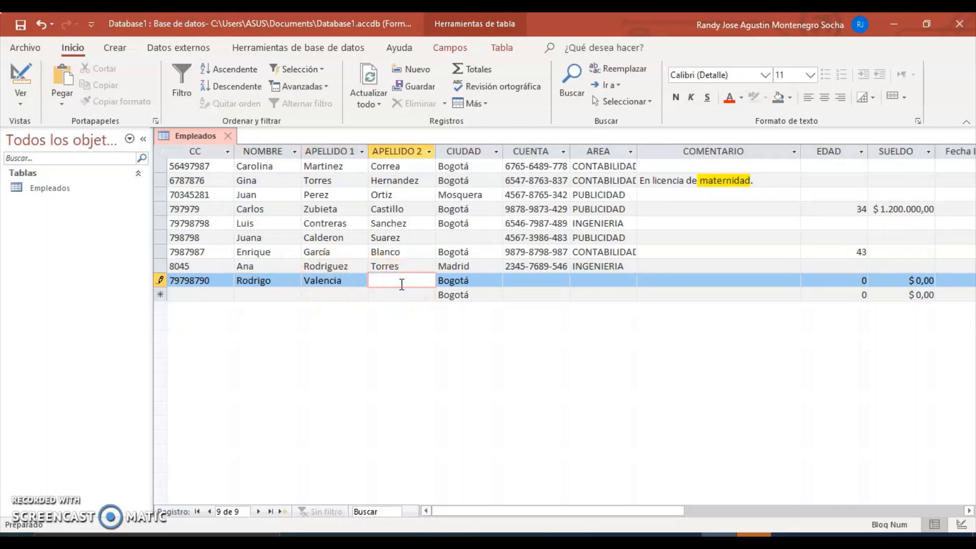
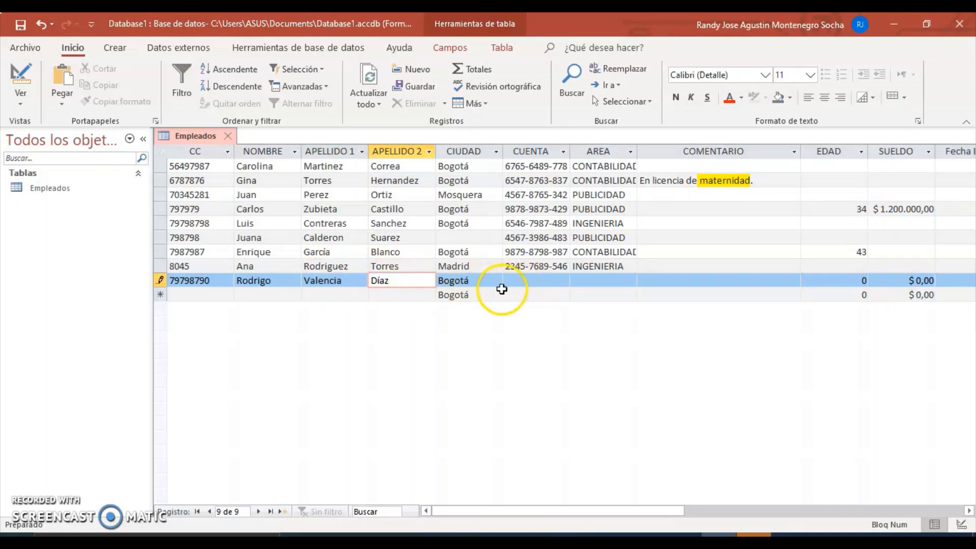
Step: Enter the account number, area INGENIERIA, age 27 and salary 3450000
click(487, 285)
key(Tab)
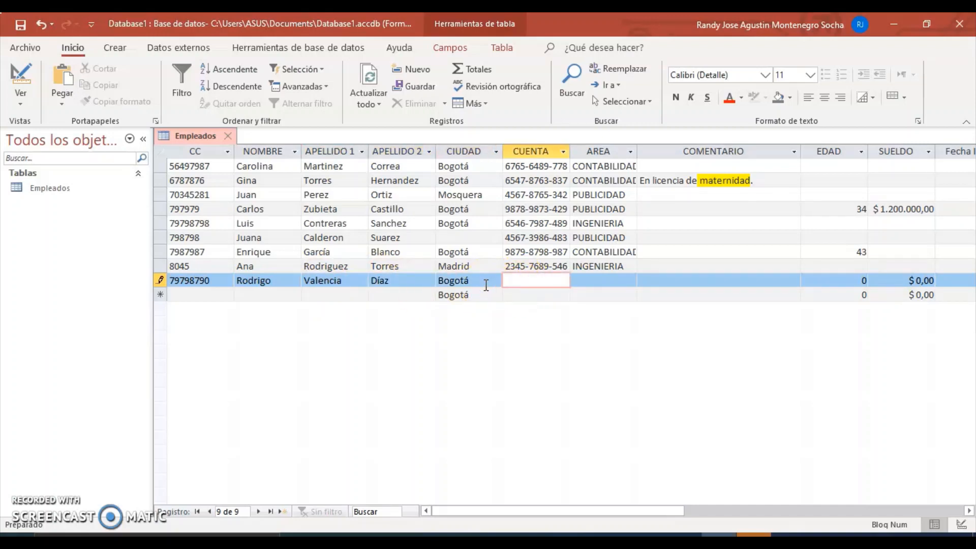
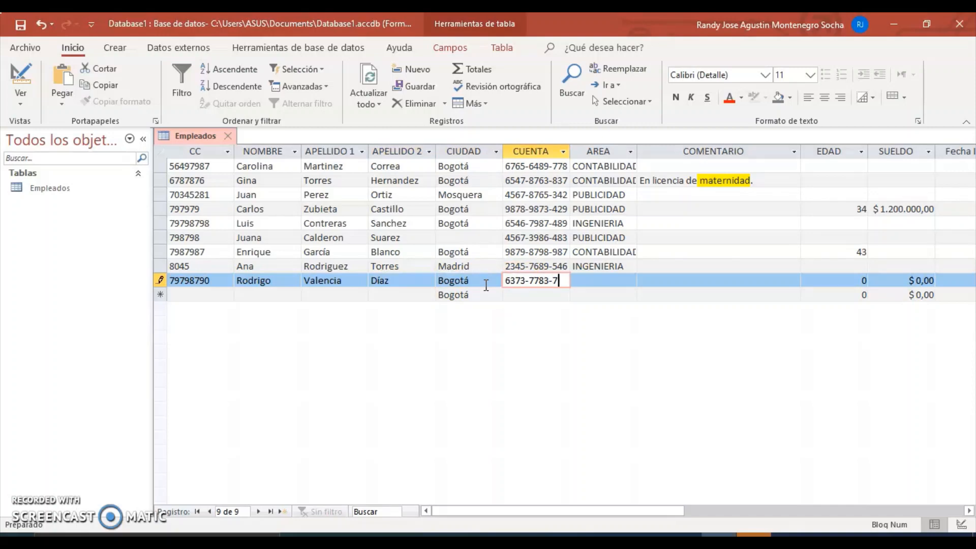
click(577, 281)
key(Caps_Lock)
text(INGENIERIA)
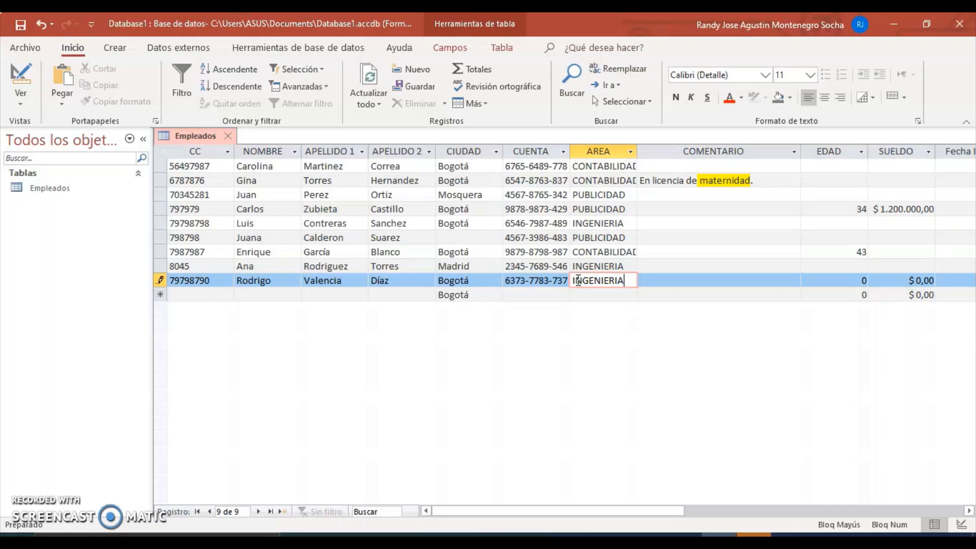
key(Tab)
key(Tab)
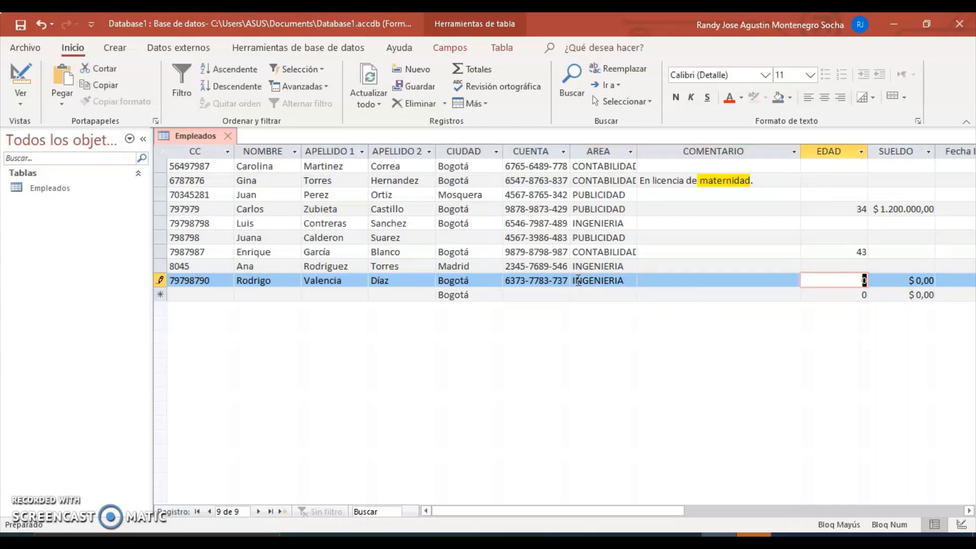
text(27)
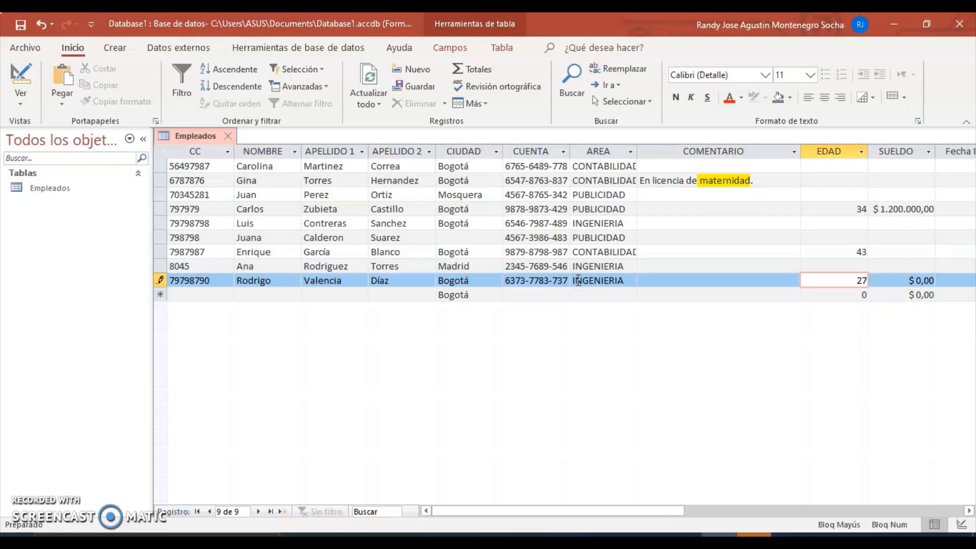
key(Tab)
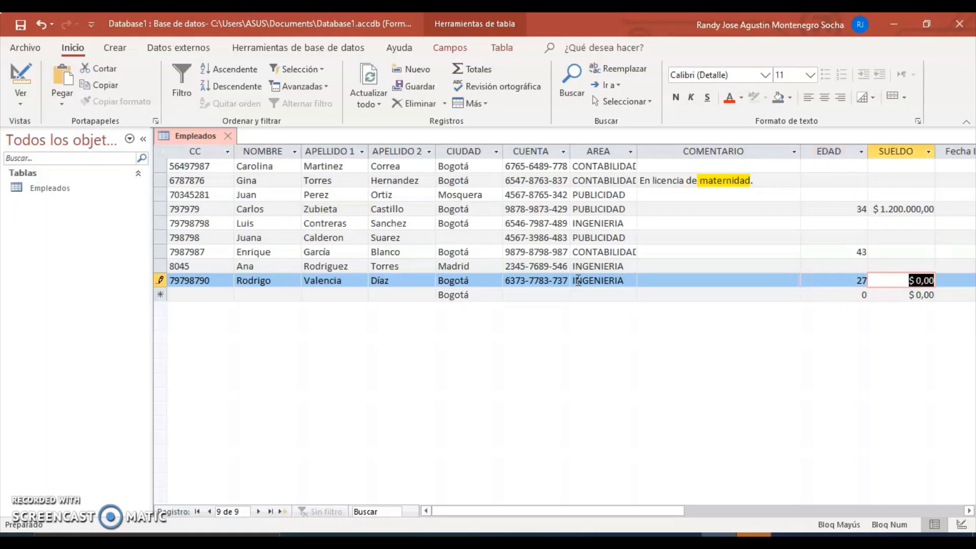
text(345)
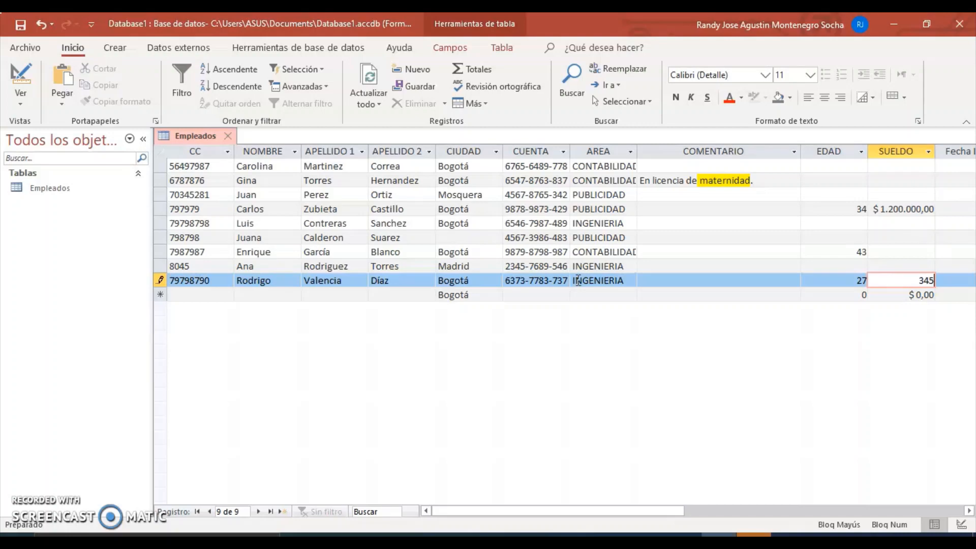
text(0000)
key(Tab)
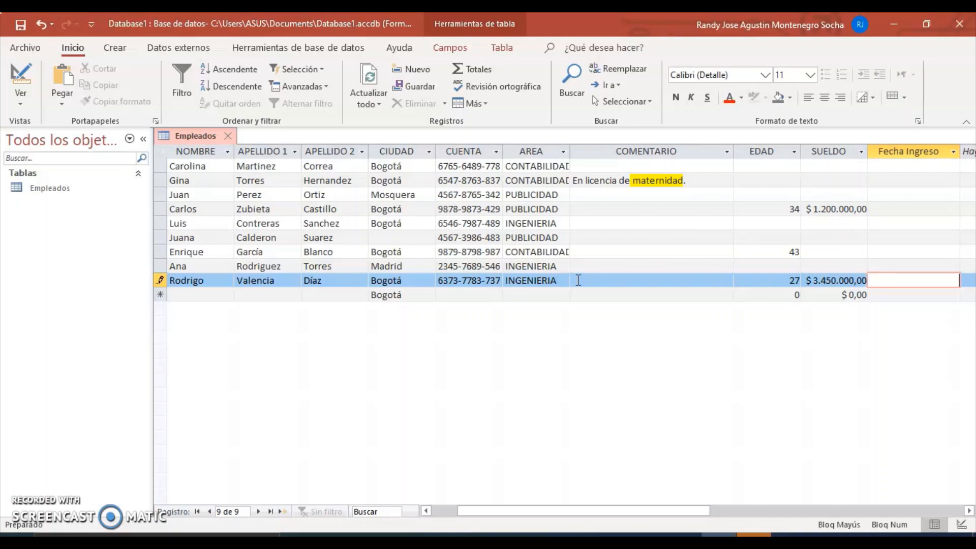
Step: Enter 21/05/2020 as Fecha Ingreso and dismiss the validation rule error
text(21/)
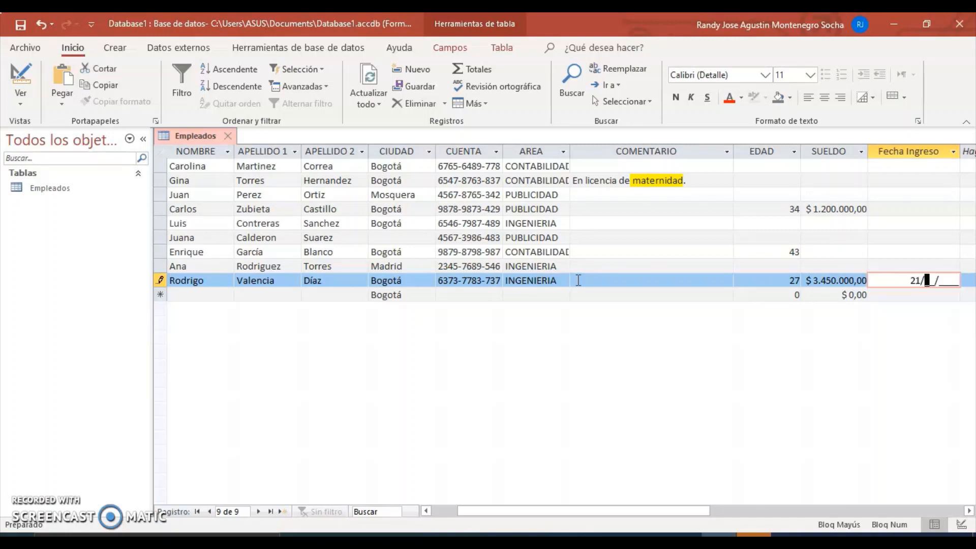
text(05/2020)
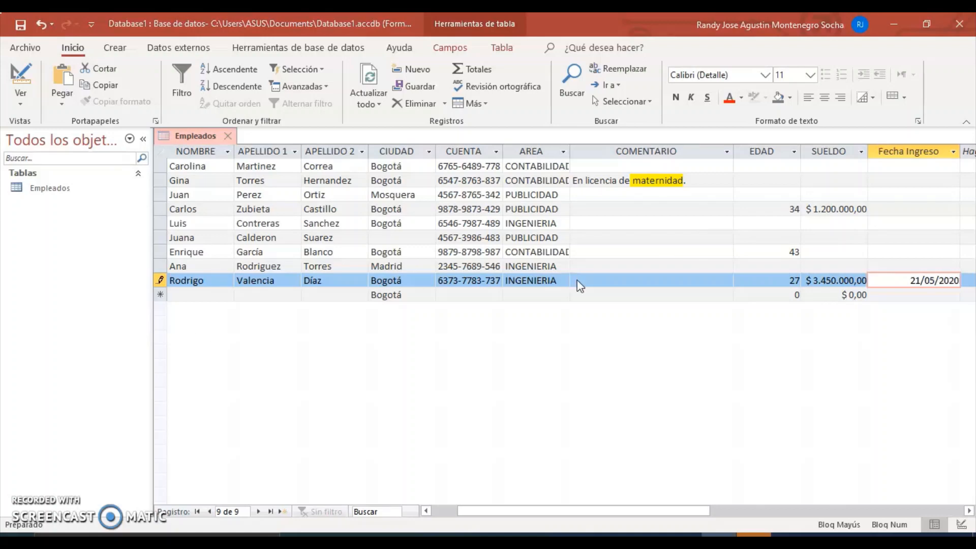
key(Return)
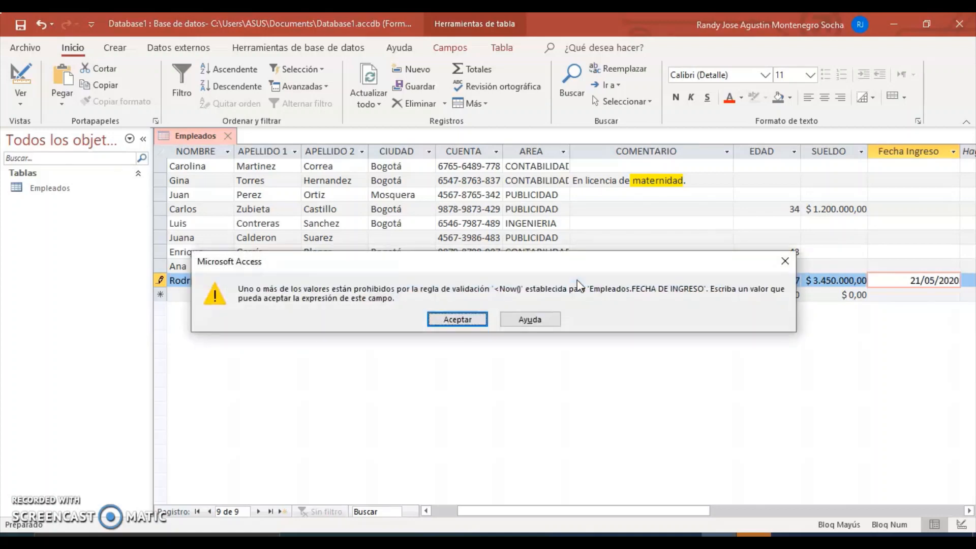
click(460, 320)
Step: Correct the entry date to 21/05/2002 and save the new employee record
click(951, 280)
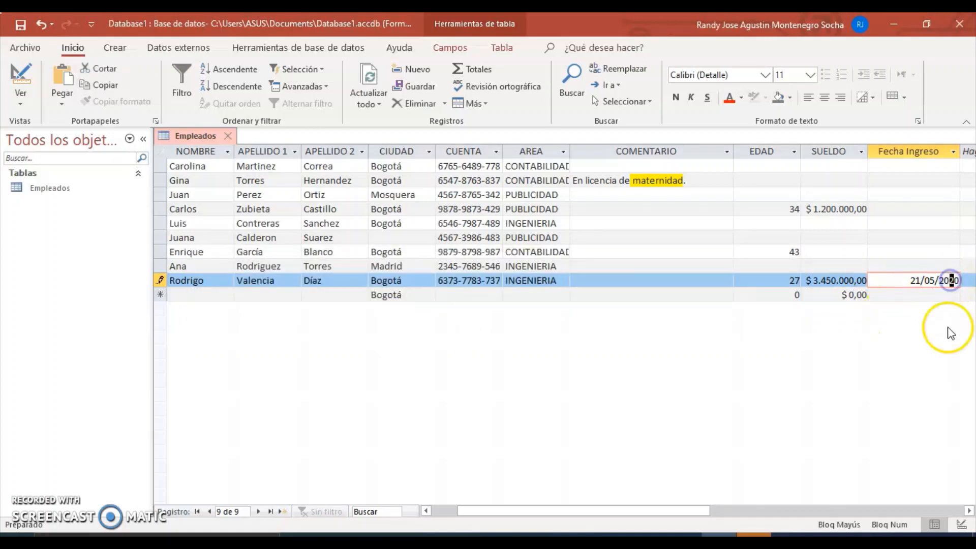
key(Left)
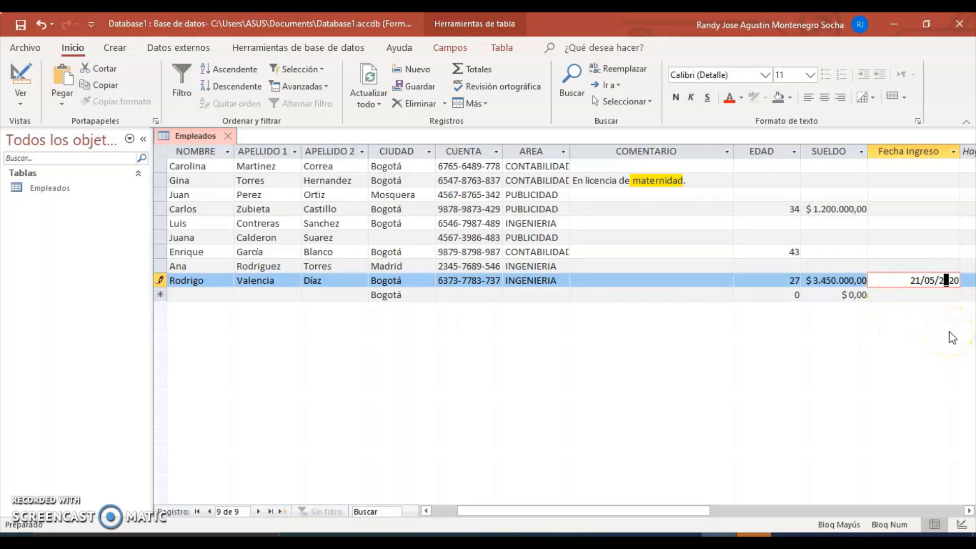
key(Delete)
key(BackSpace)
text(002)
key(Tab)
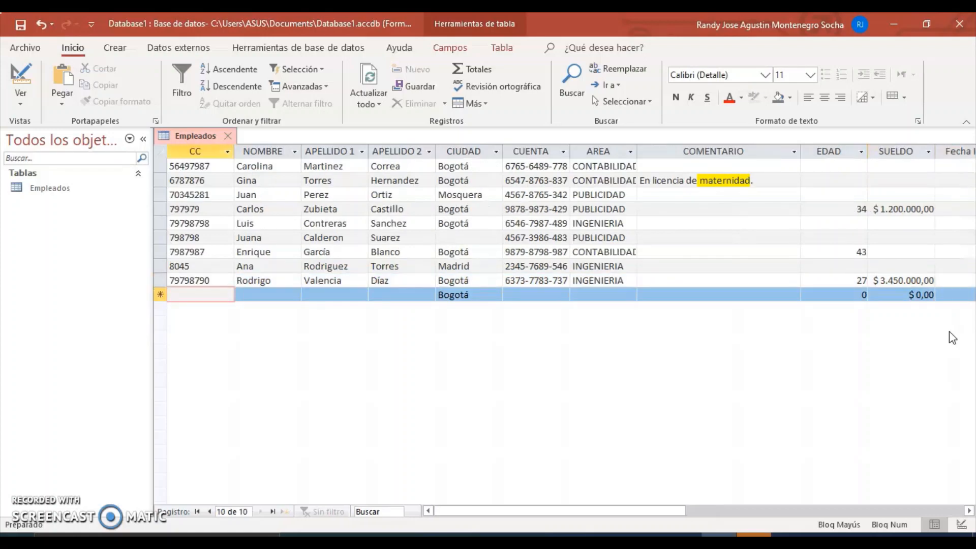